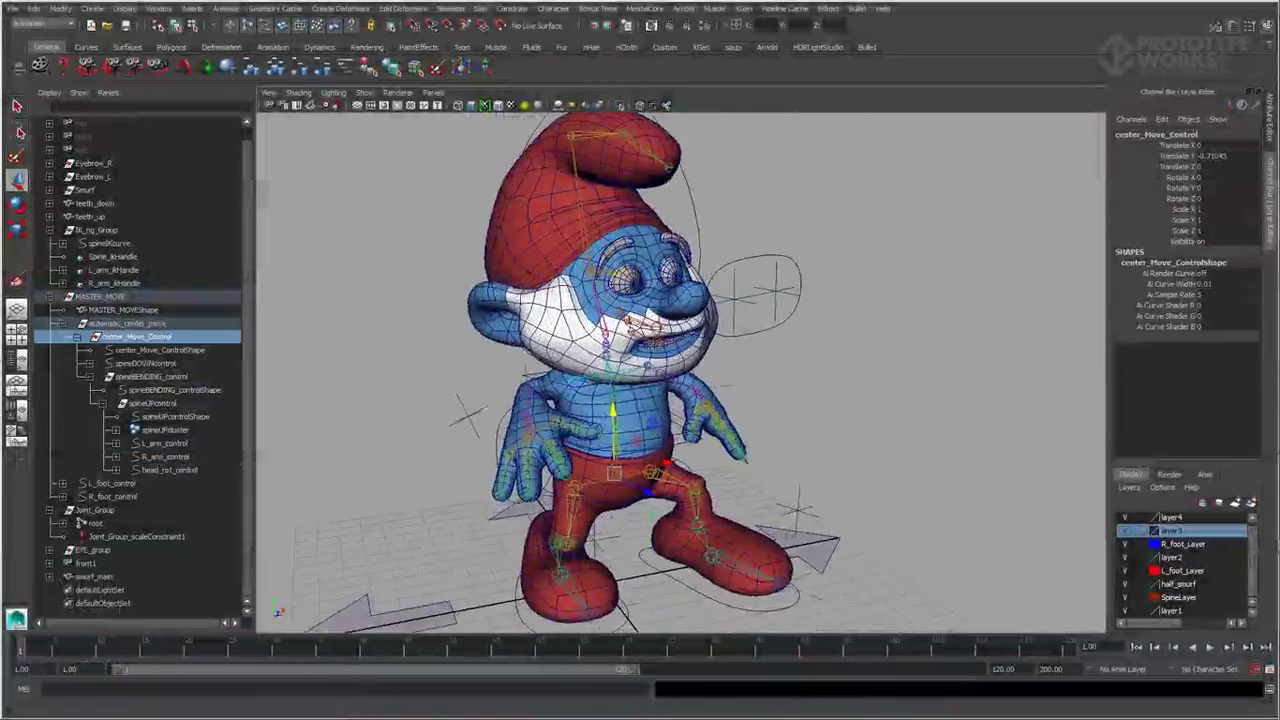
Select the Smurf rig's left foot control and switch to the Rotate tool.
click(663, 568)
key(e)
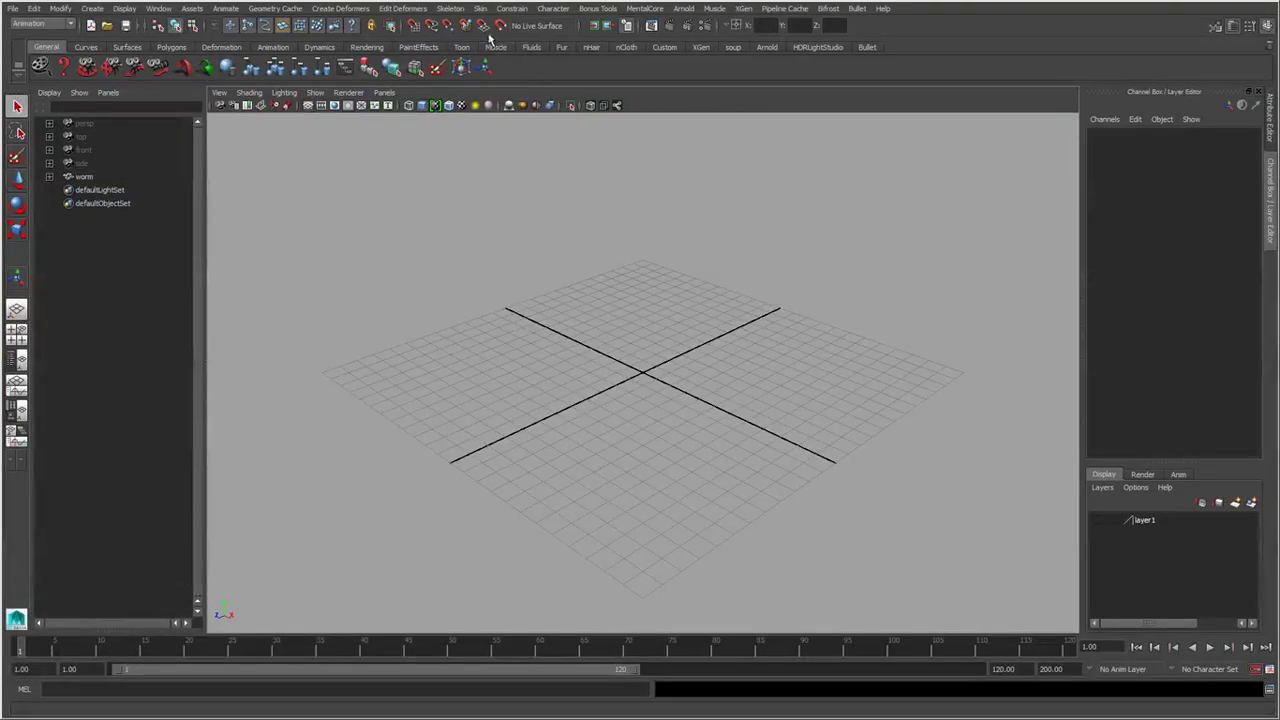
Switch the viewport to Top view and activate the Joint Tool from the hotbox.
click(455, 9)
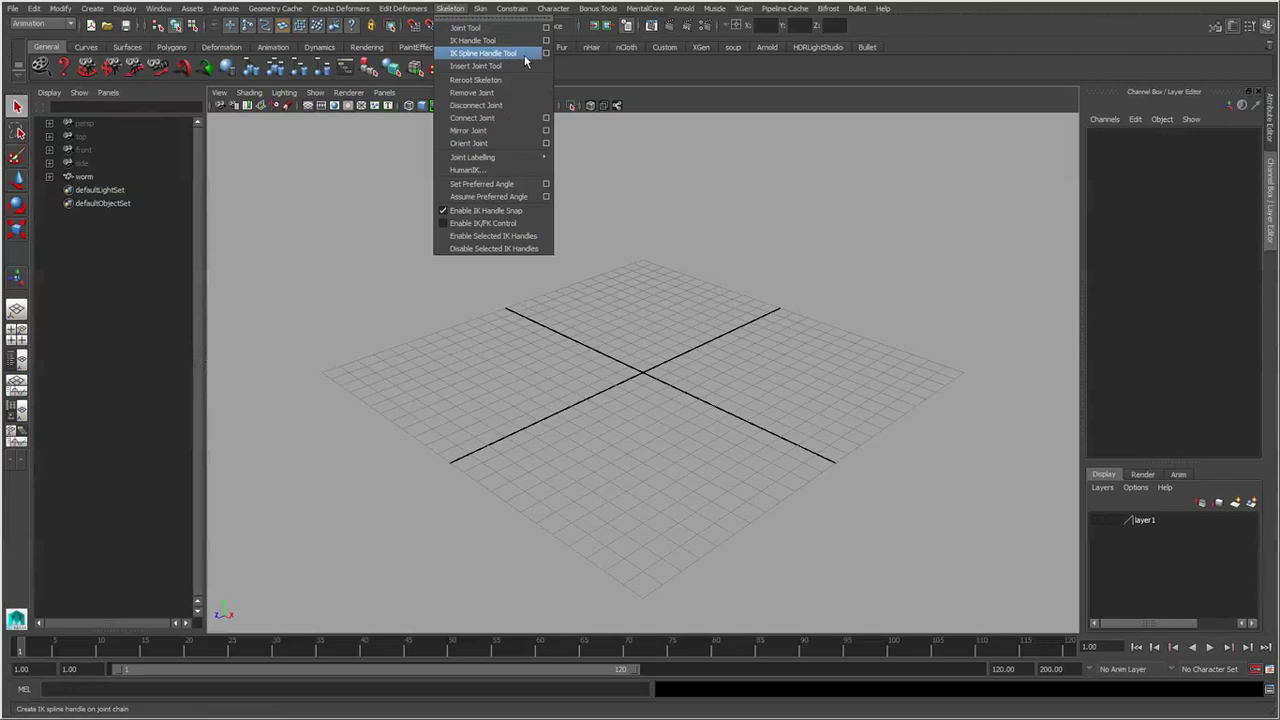
click(737, 361)
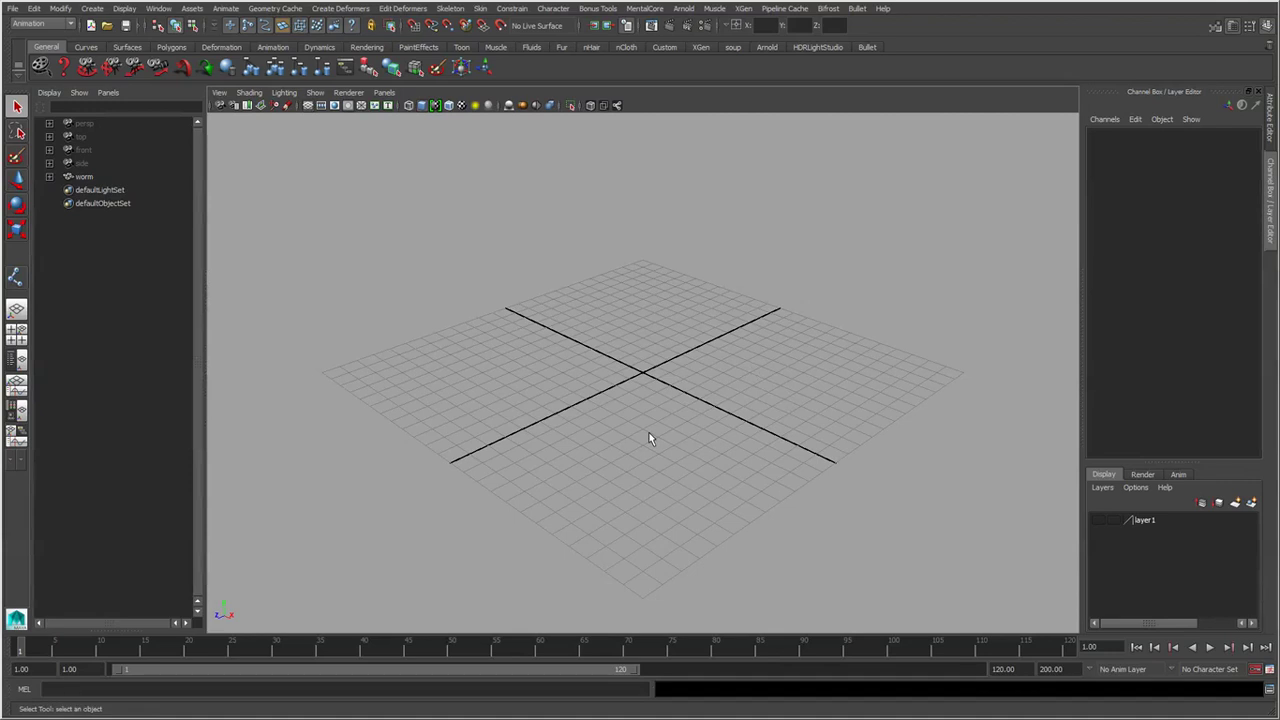
key(space)
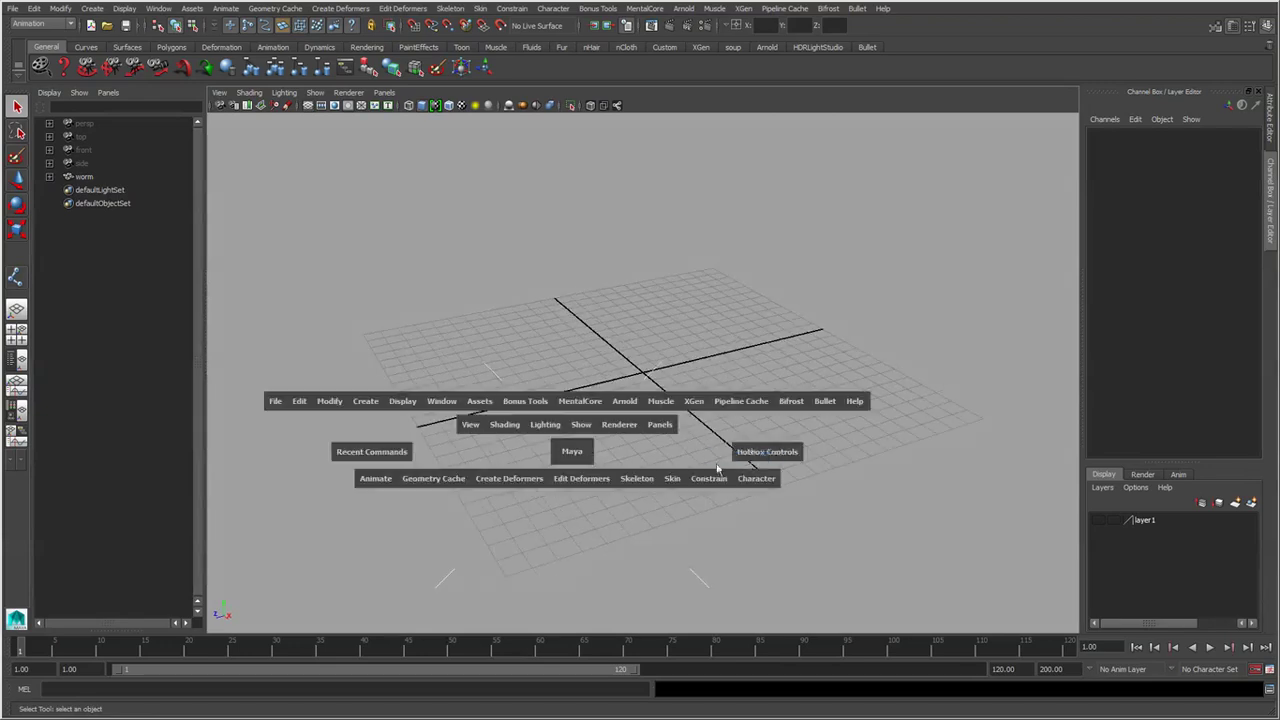
drag(743, 374, 666, 466)
key(space)
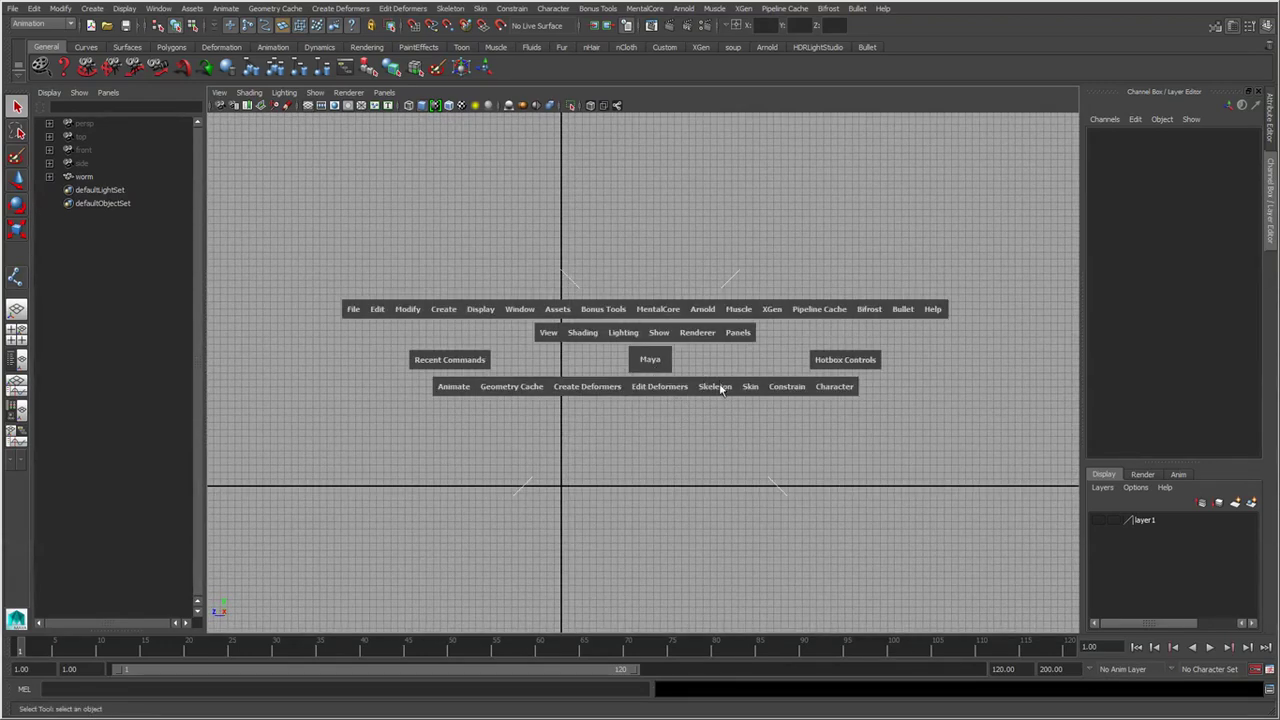
drag(703, 386, 716, 403)
Draw the five-joint leg chain: hip, knee, ankle, ball of foot and toe.
alt+middle_drag(584, 354, 643, 334)
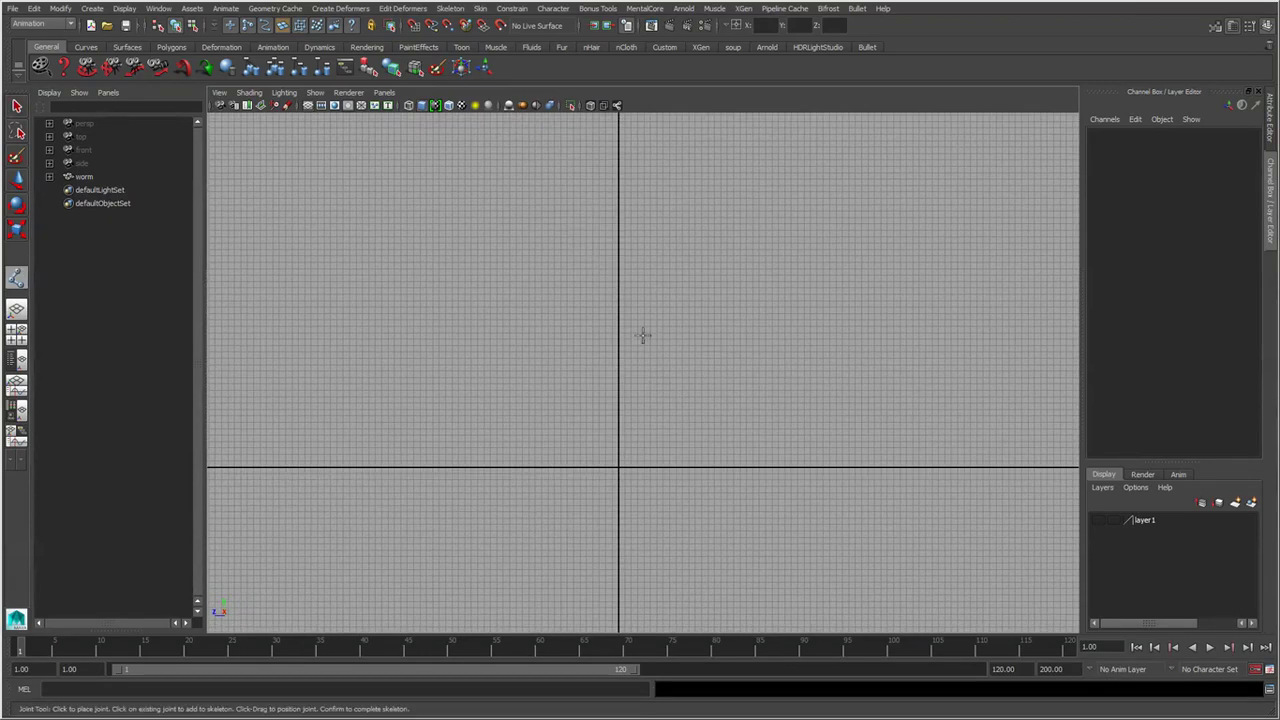
click(580, 206)
click(554, 354)
alt+middle_drag(554, 477, 581, 459)
click(611, 456)
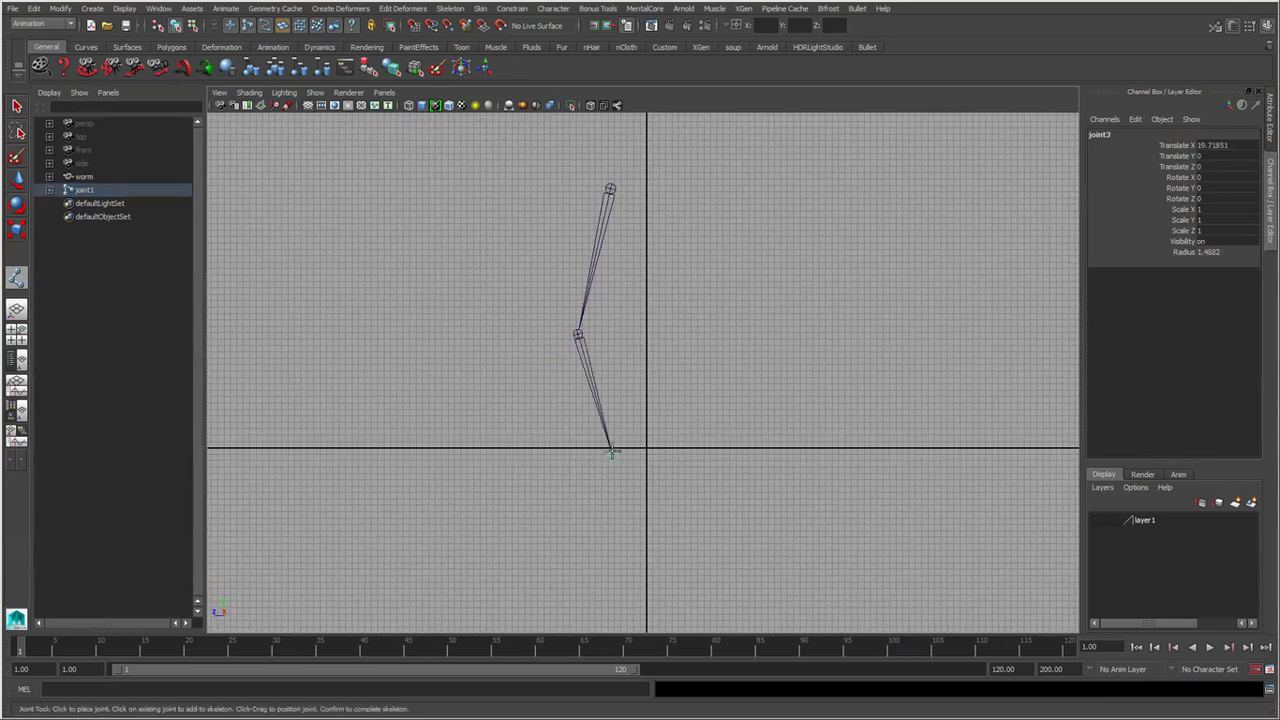
click(596, 492)
click(535, 494)
key(Return)
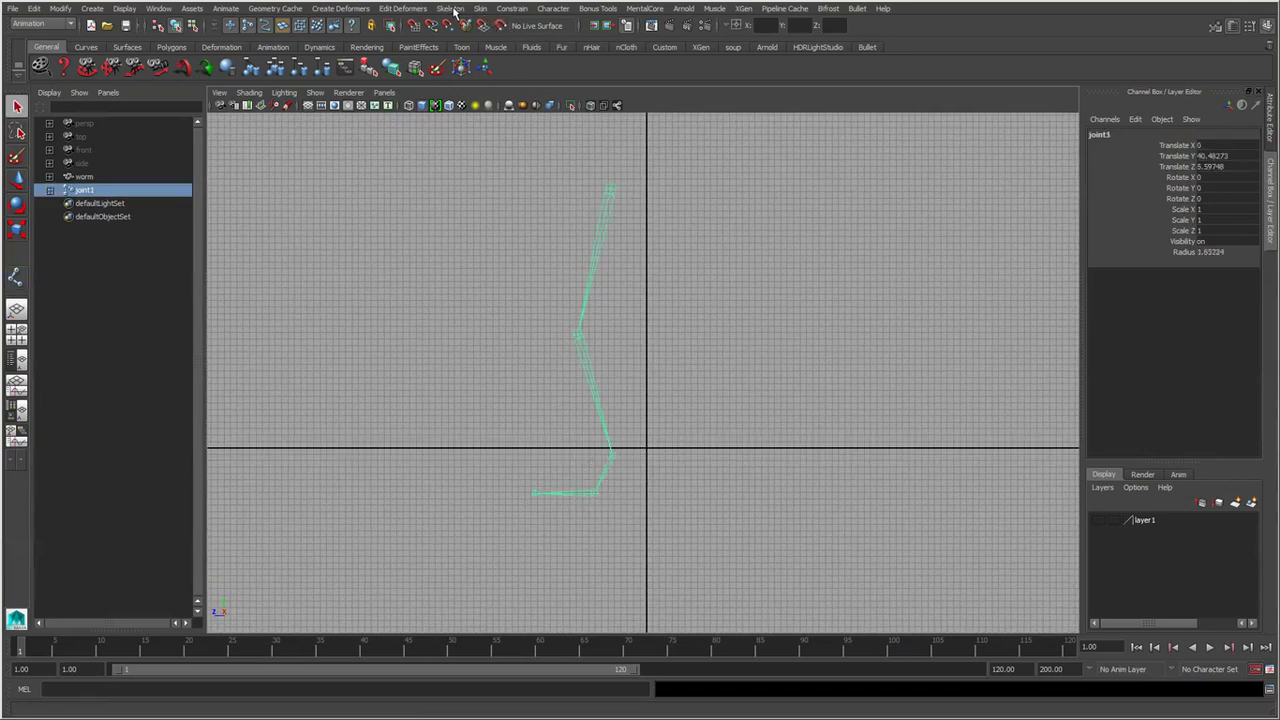
Create ikHandle1 on the leg chain from the hip joint to the ankle joint.
click(450, 8)
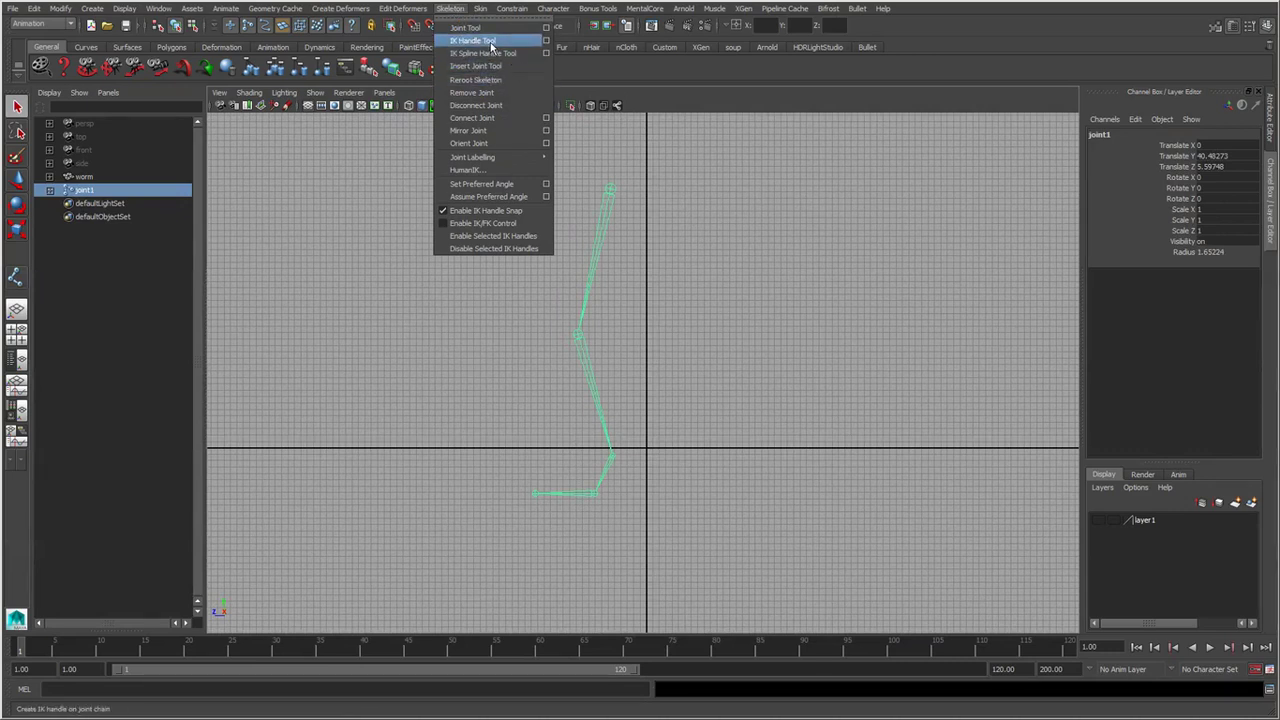
click(491, 45)
scroll(549, 431, up, 1)
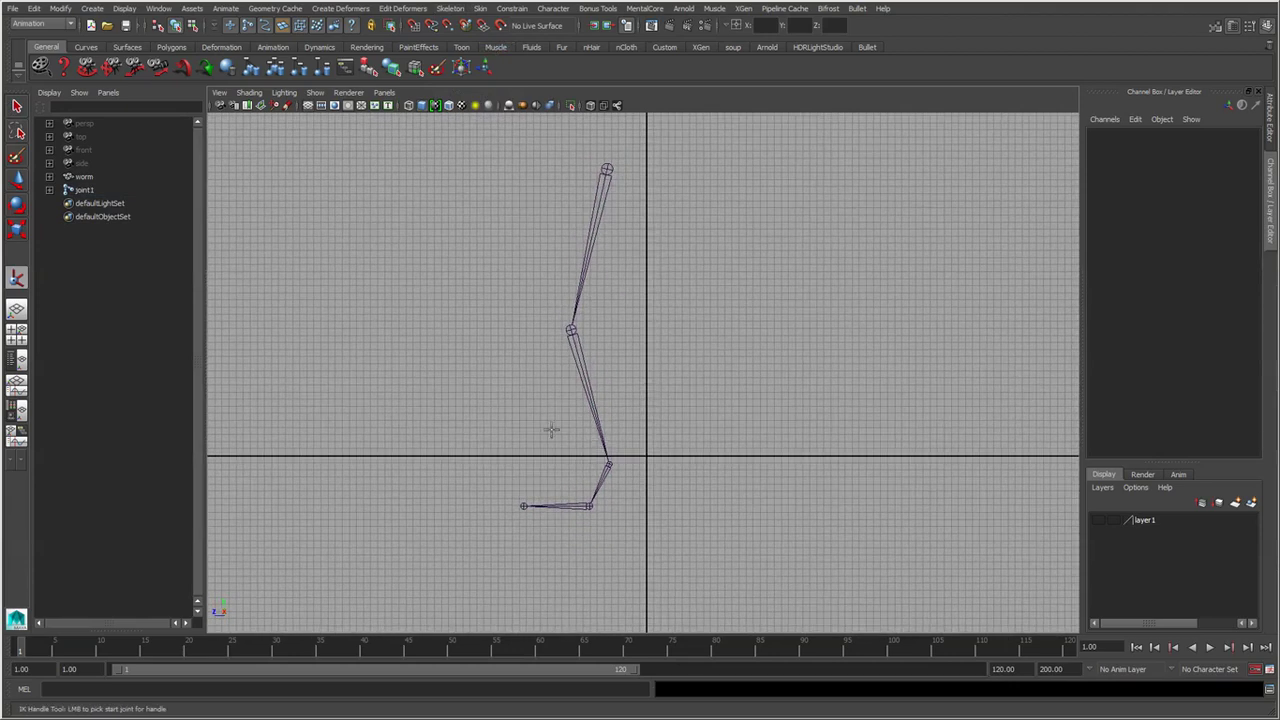
alt+middle_drag(549, 431, 515, 479)
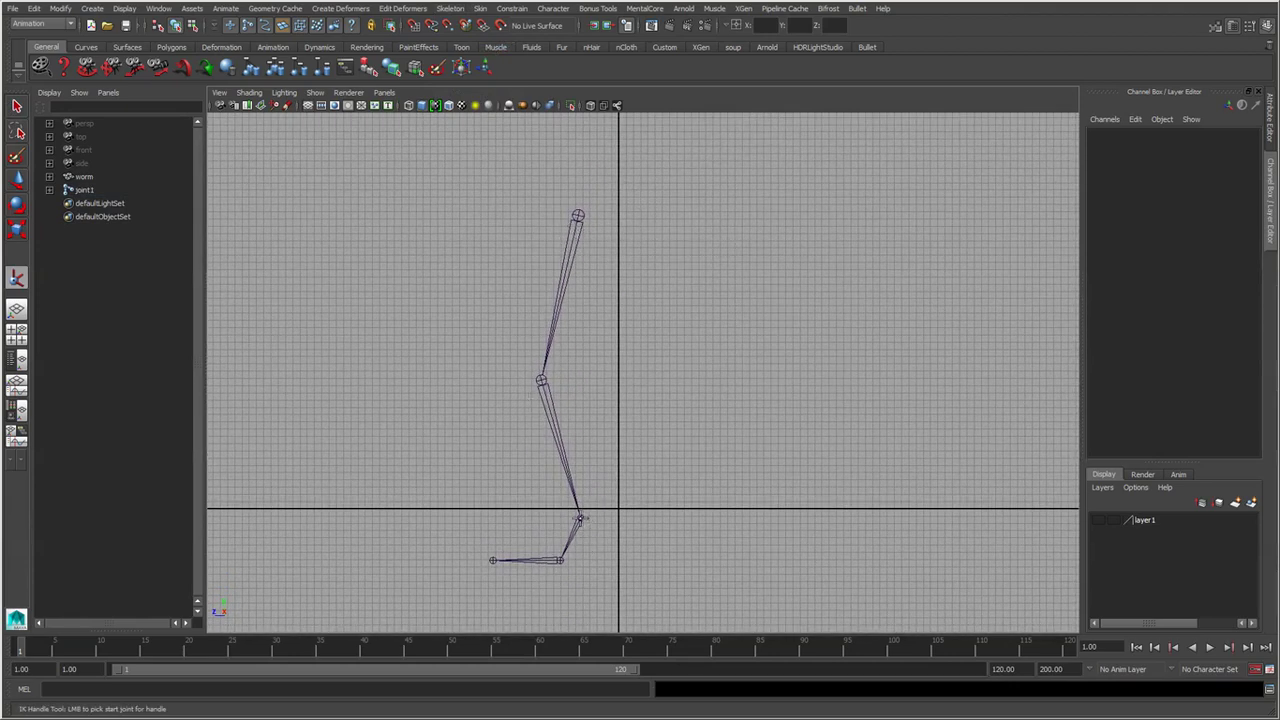
click(579, 518)
scroll(500, 526, up, 1)
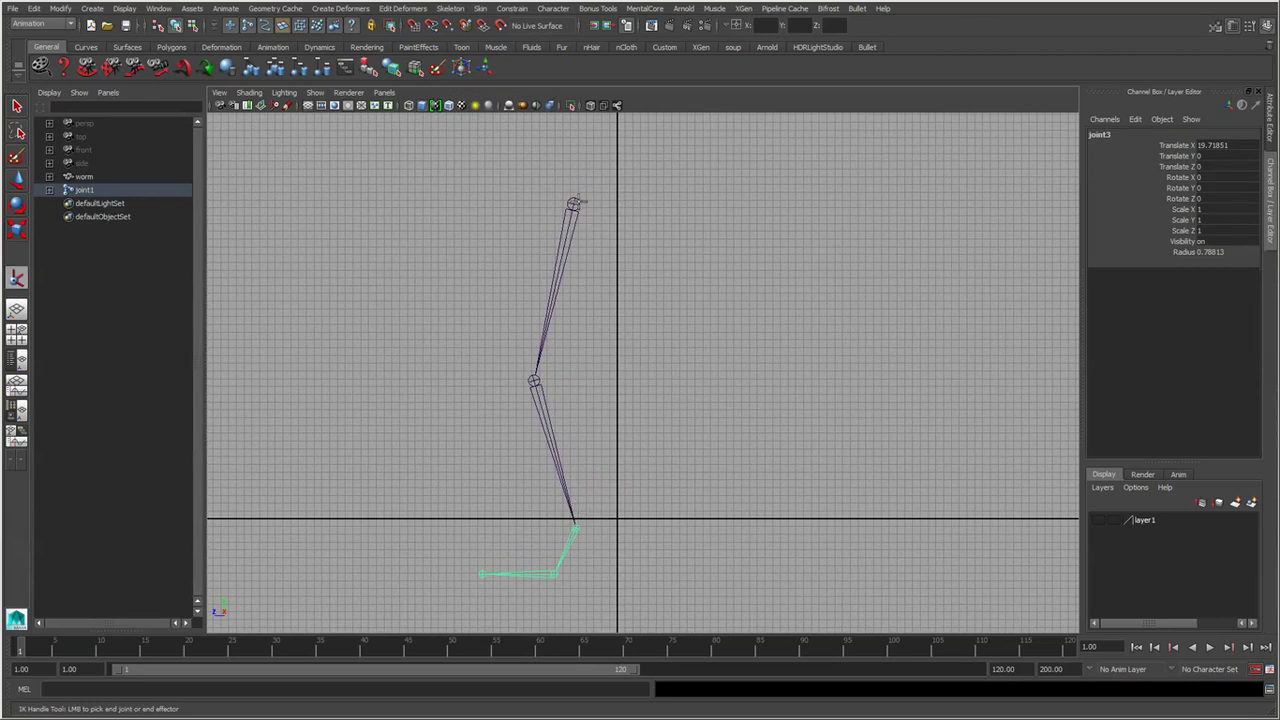
click(572, 204)
Drag ikHandle1 up and left to test-bend the leg, then undo the move.
key(q)
alt+middle_drag(587, 542, 593, 507)
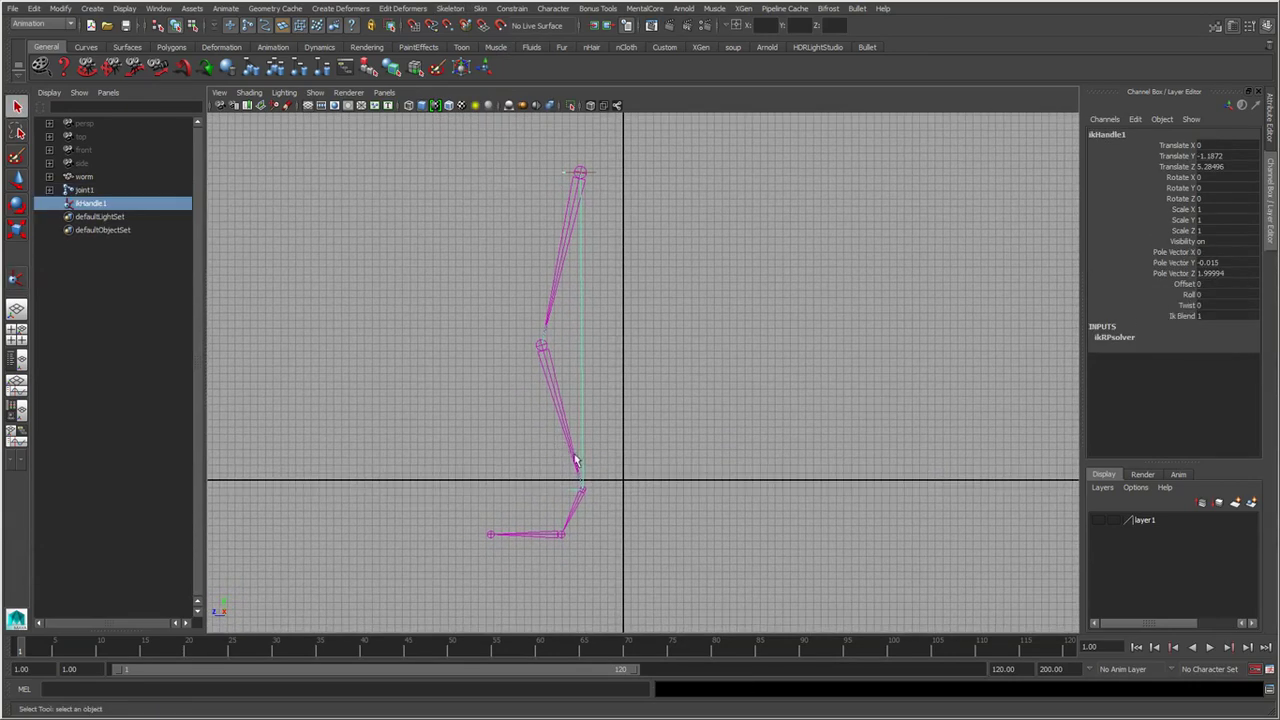
key(w)
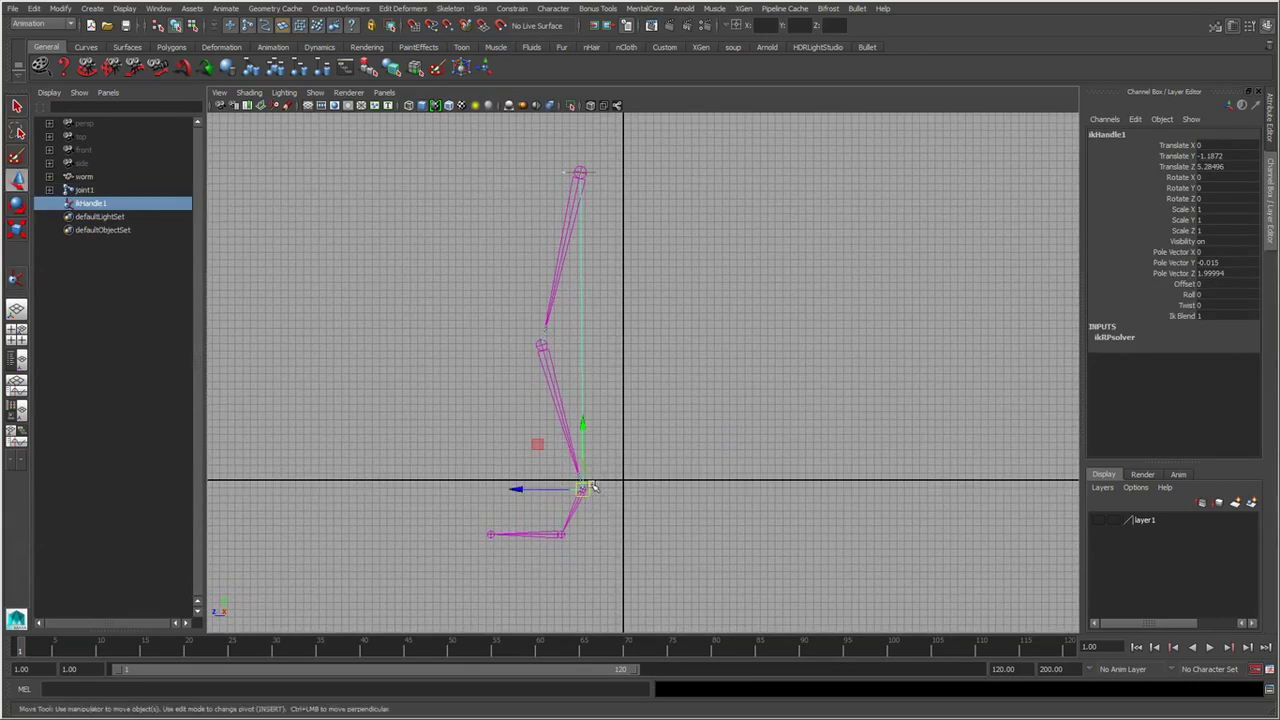
click(583, 490)
mouse_move(583, 490)
mouse_down()
mouse_move(444, 312)
mouse_move(391, 329)
mouse_move(400, 414)
mouse_move(537, 423)
mouse_move(531, 371)
mouse_move(471, 340)
mouse_move(397, 349)
mouse_move(451, 441)
mouse_move(469, 346)
mouse_move(400, 357)
mouse_move(480, 434)
mouse_up()
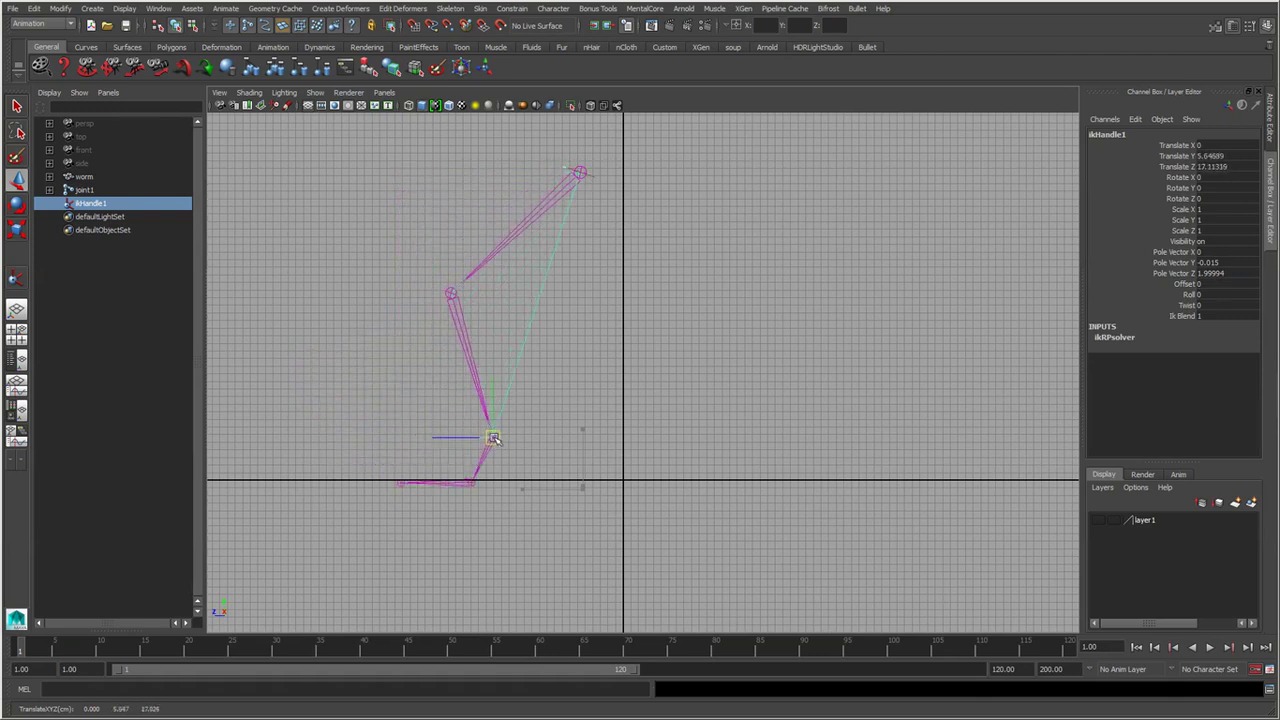
key(ctrl+z)
key(ctrl+z)
key(ctrl+z)
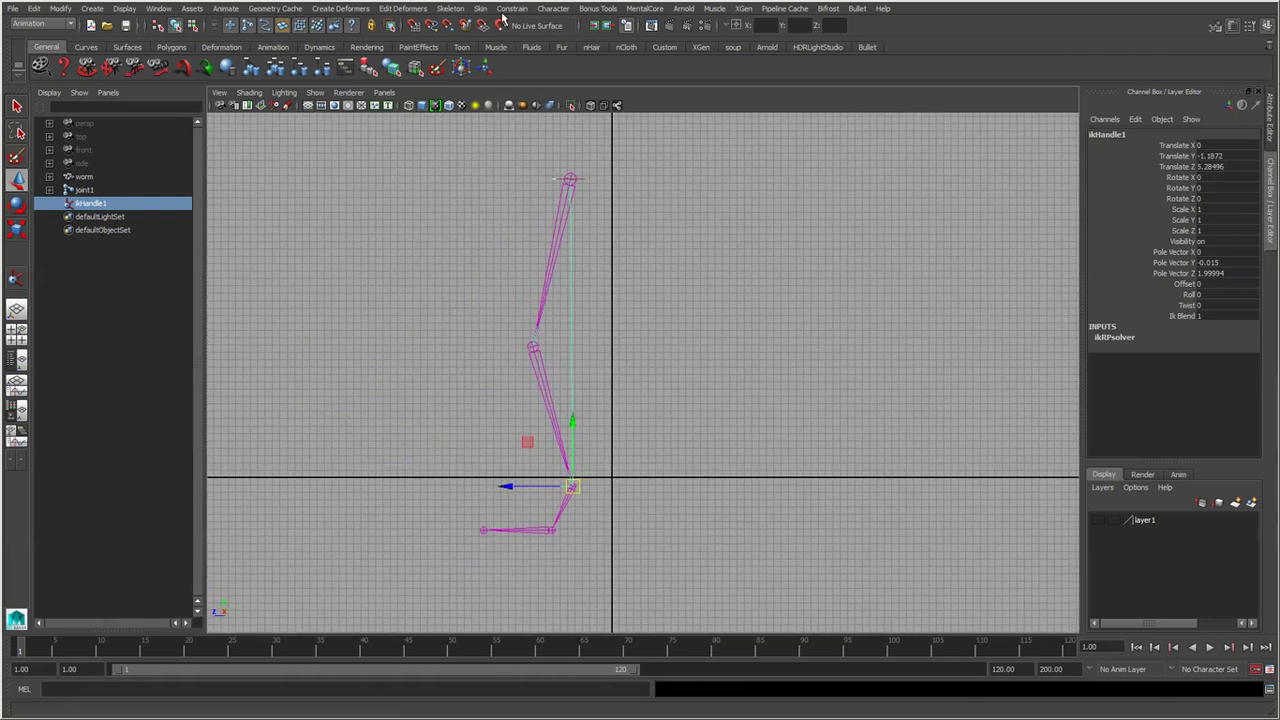
click(449, 8)
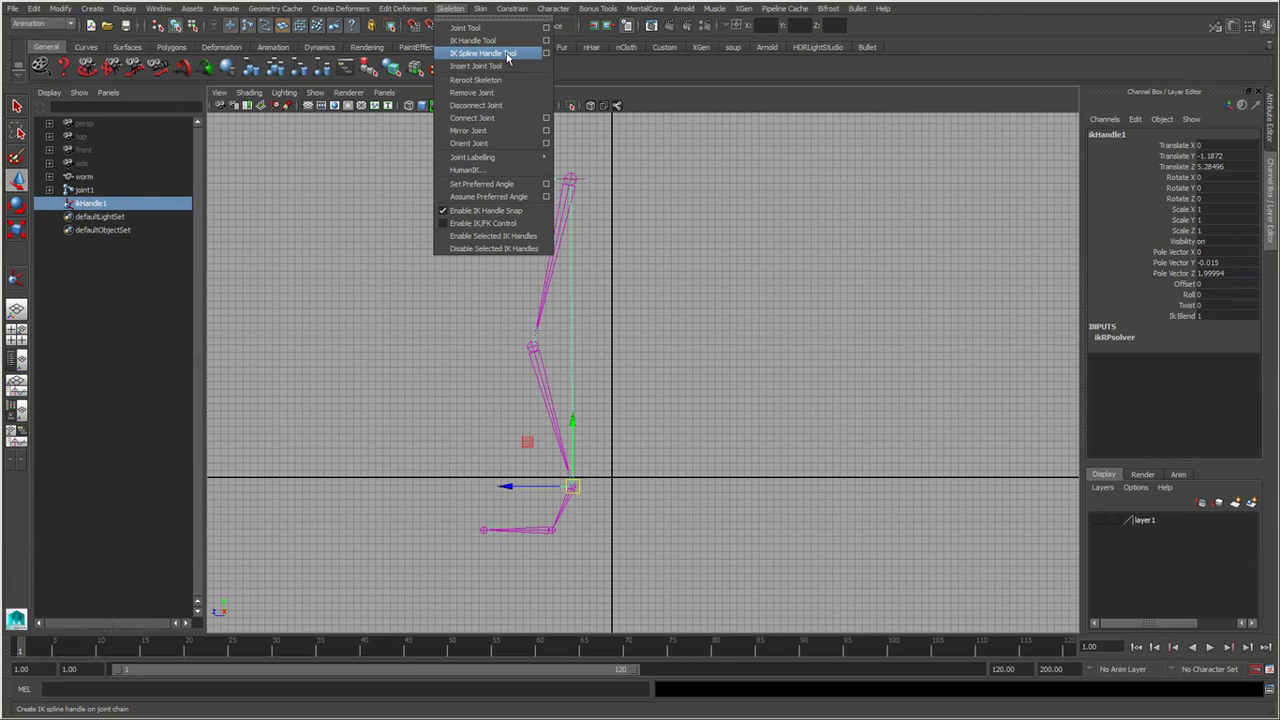
Activate the Joint Tool from the hotbox and frame empty space beside the leg.
click(507, 53)
alt+middle_drag(729, 389, 668, 374)
key(space)
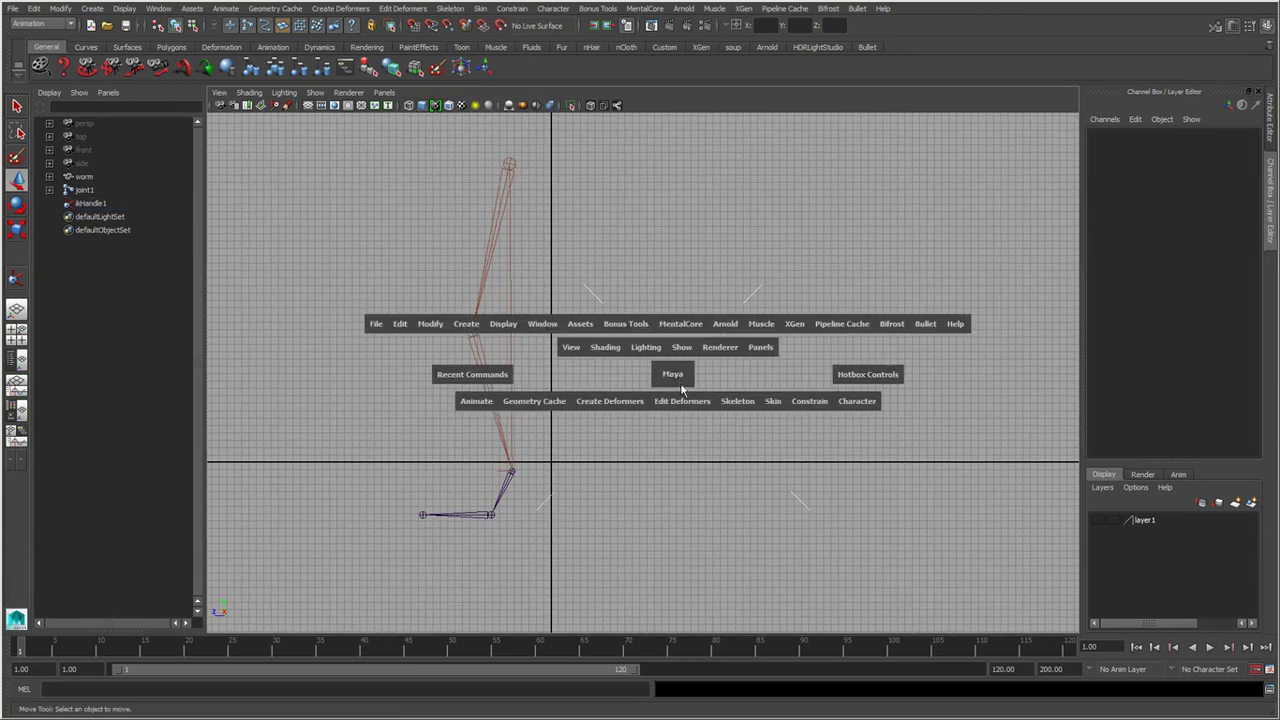
drag(737, 401, 771, 426)
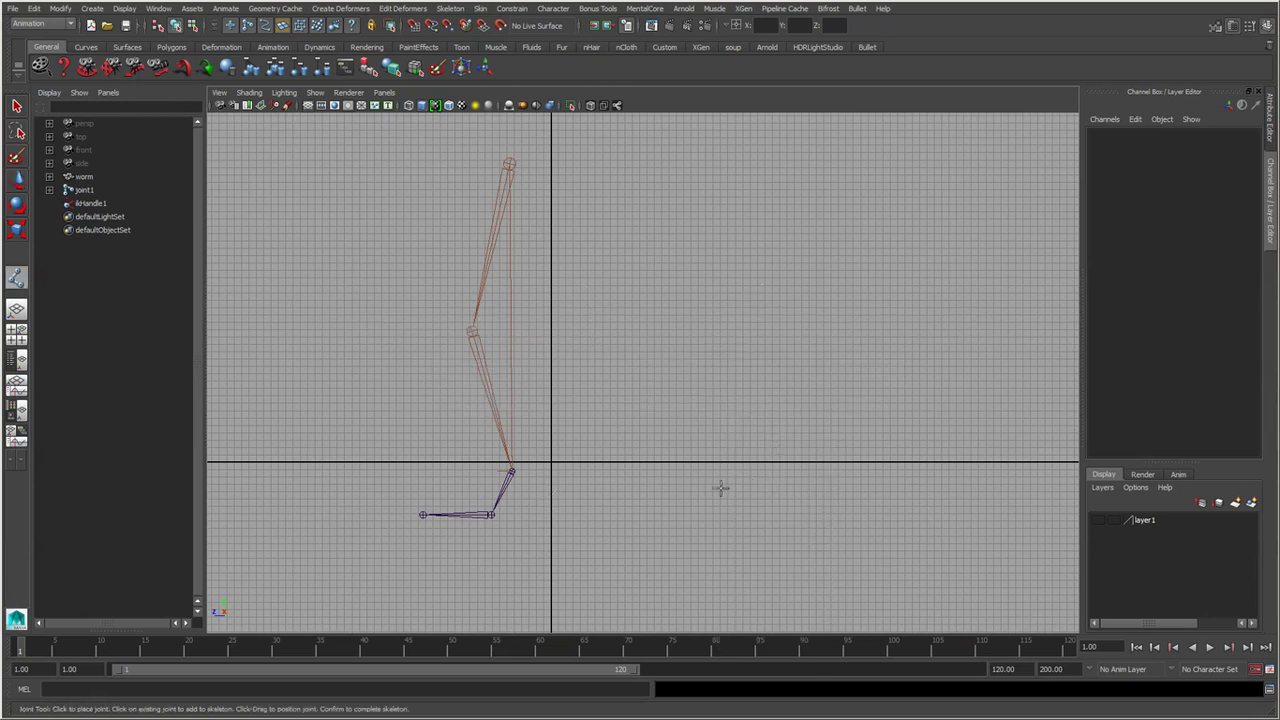
alt+middle_drag(720, 489, 629, 508)
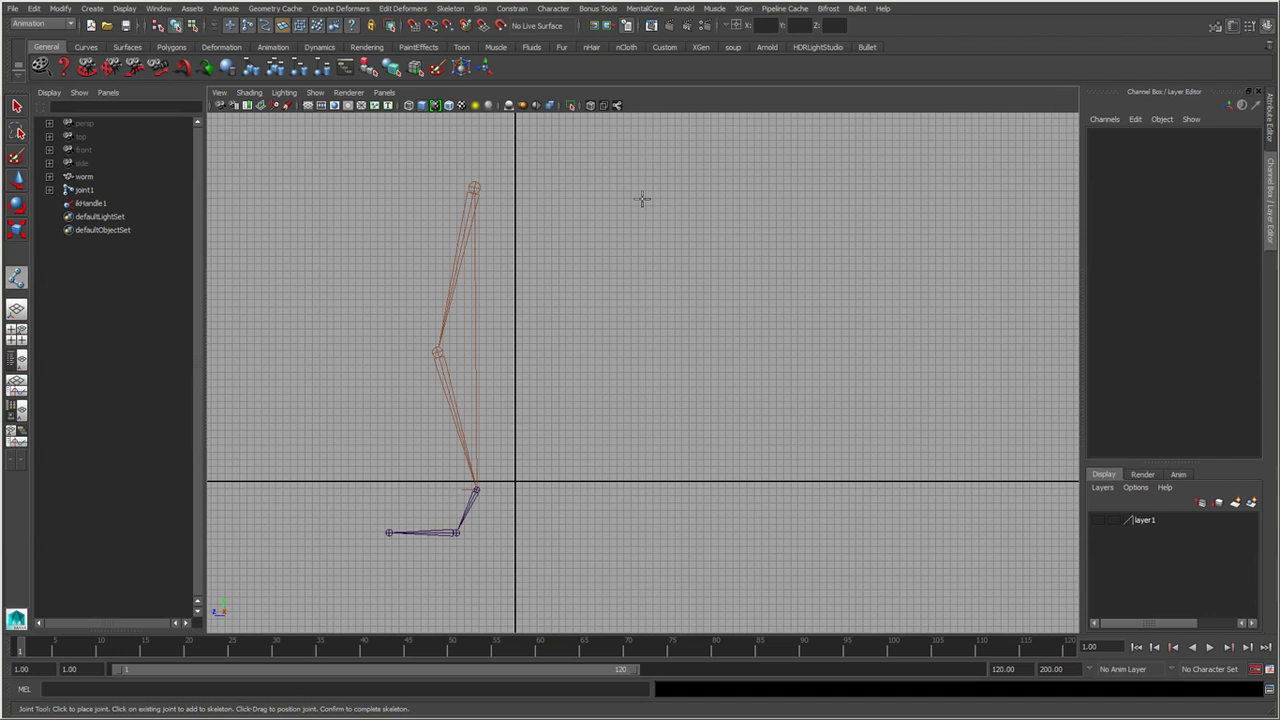
Draw the eight-joint worm chain upward from base to top, then deselect it.
click(633, 451)
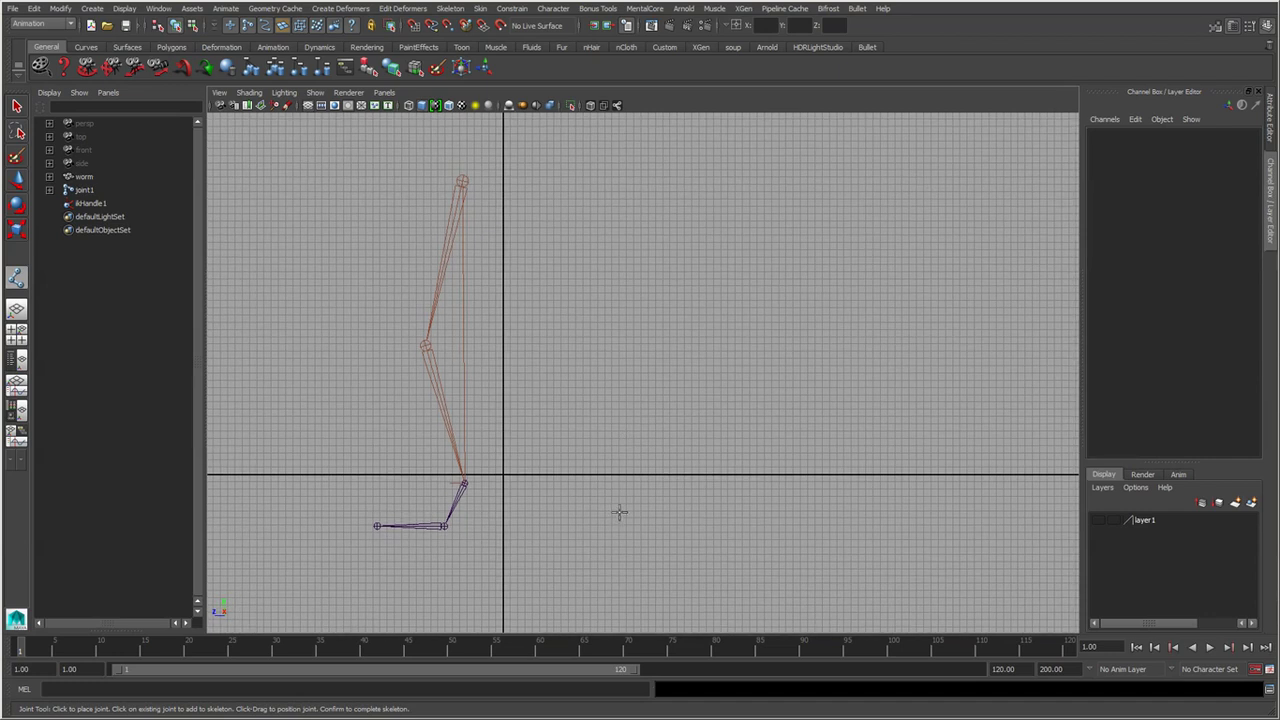
key(Return)
click(620, 445)
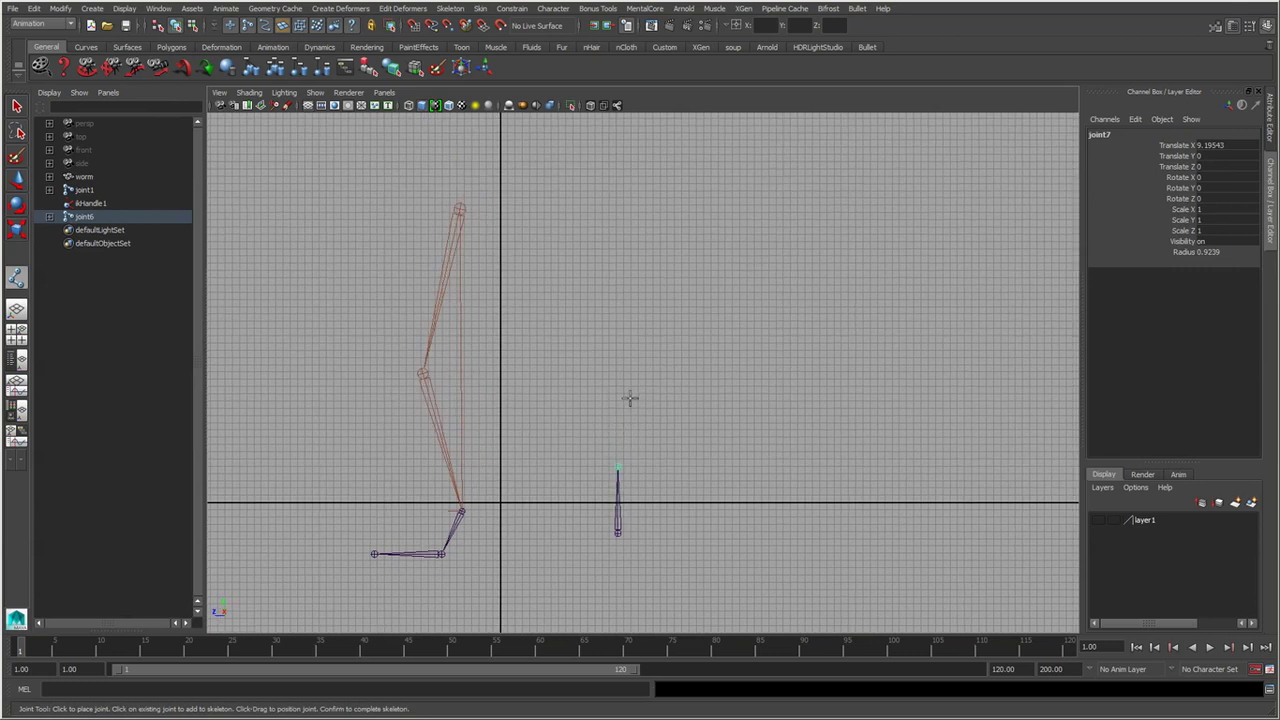
click(641, 396)
click(639, 341)
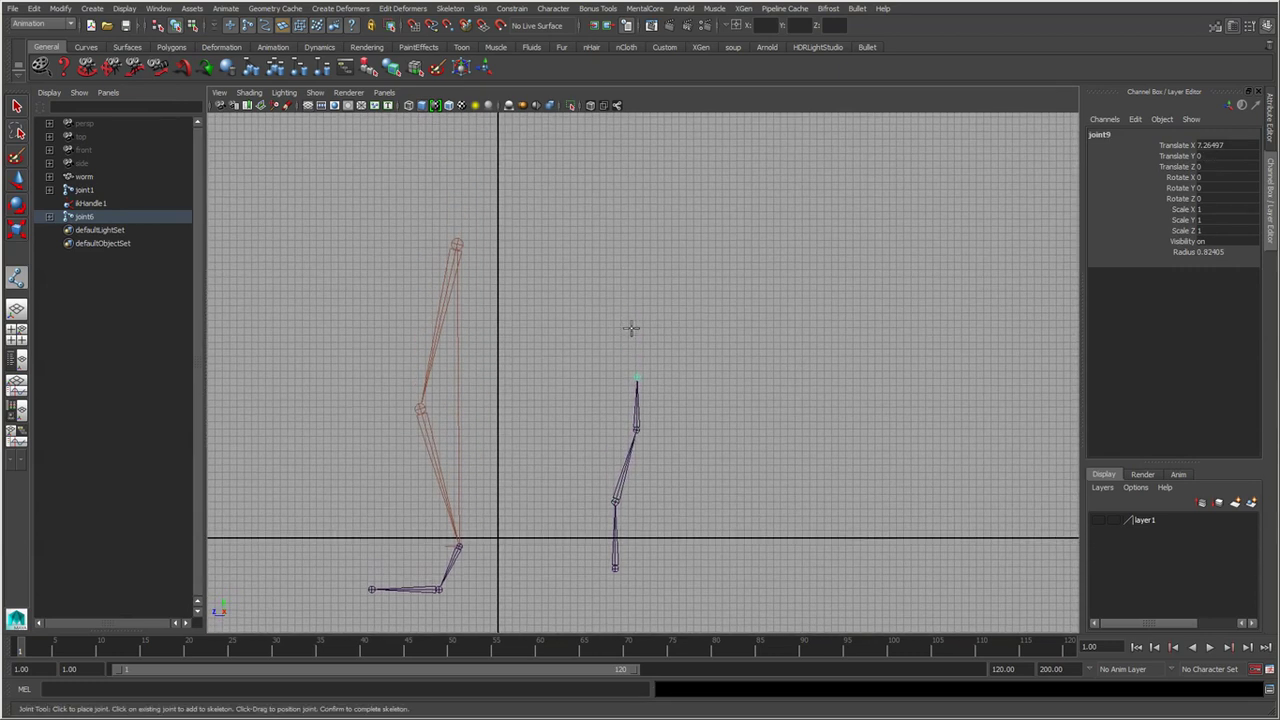
click(634, 325)
click(622, 268)
click(611, 229)
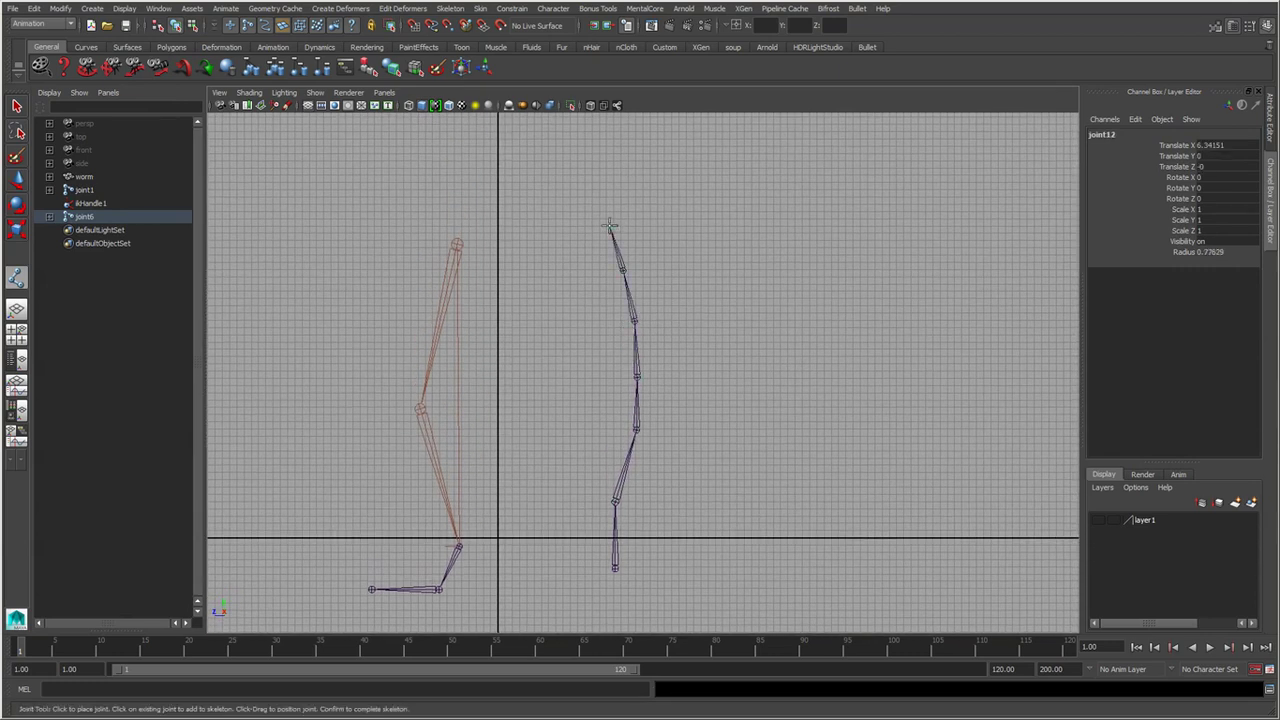
click(608, 182)
key(Return)
key(w)
scroll(643, 520, up, 1)
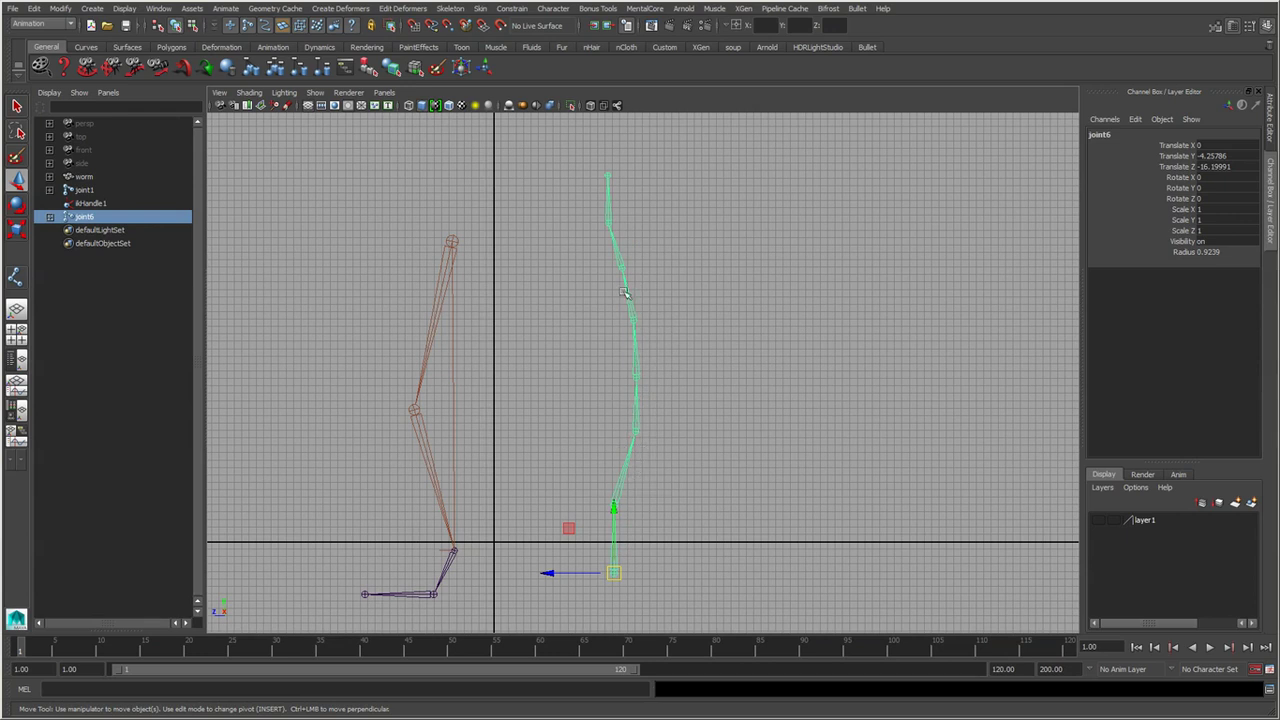
click(745, 339)
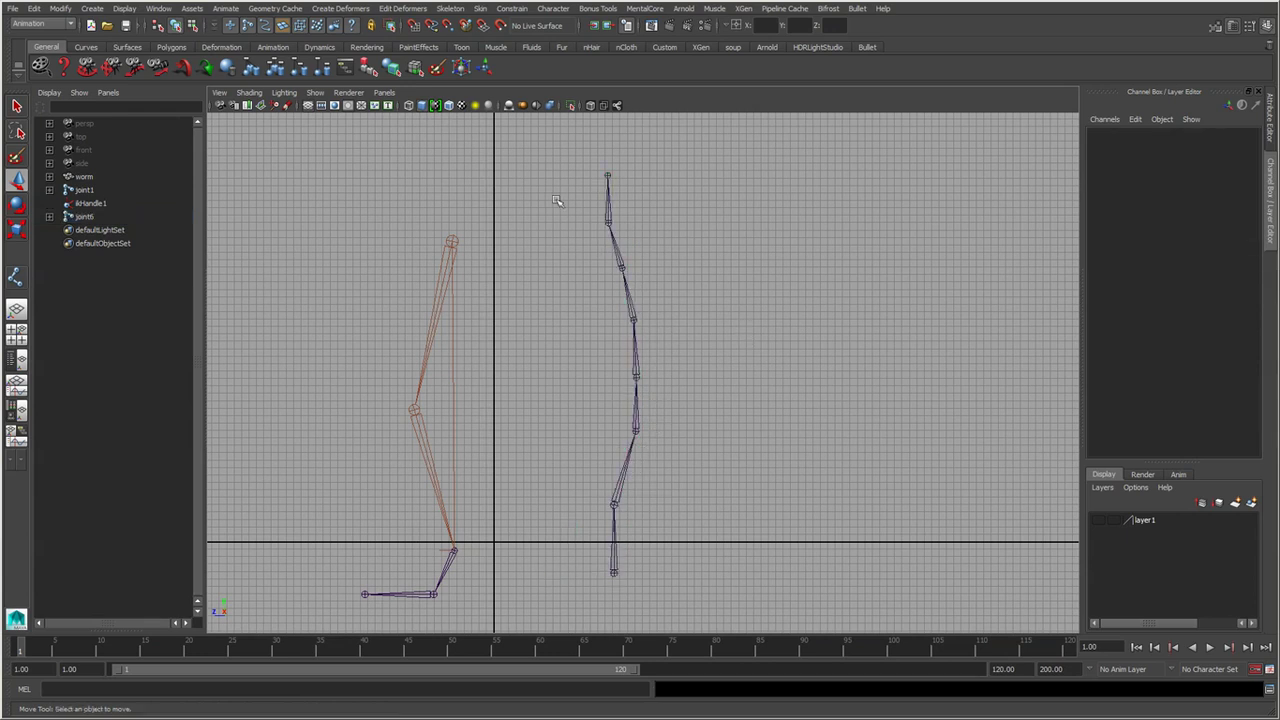
Reset the IK Spline Handle Tool options to defaults: auto create curve, 1 span, Linear twist.
click(452, 9)
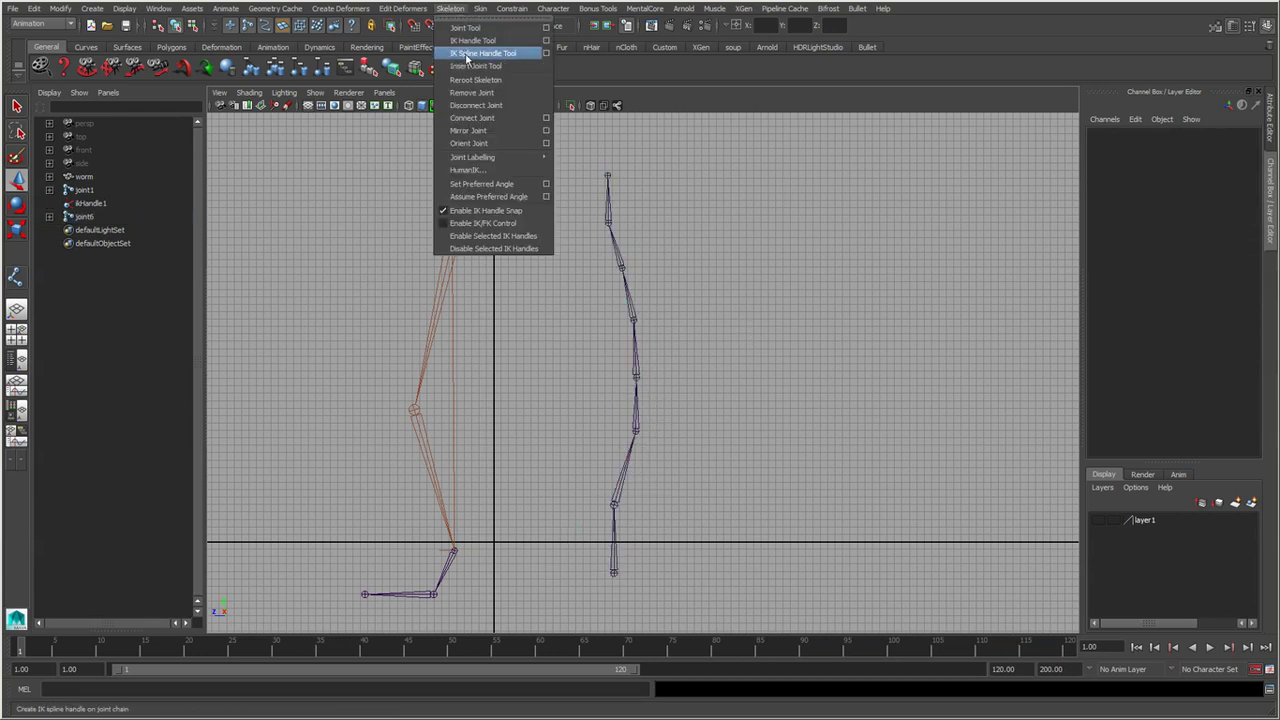
click(546, 53)
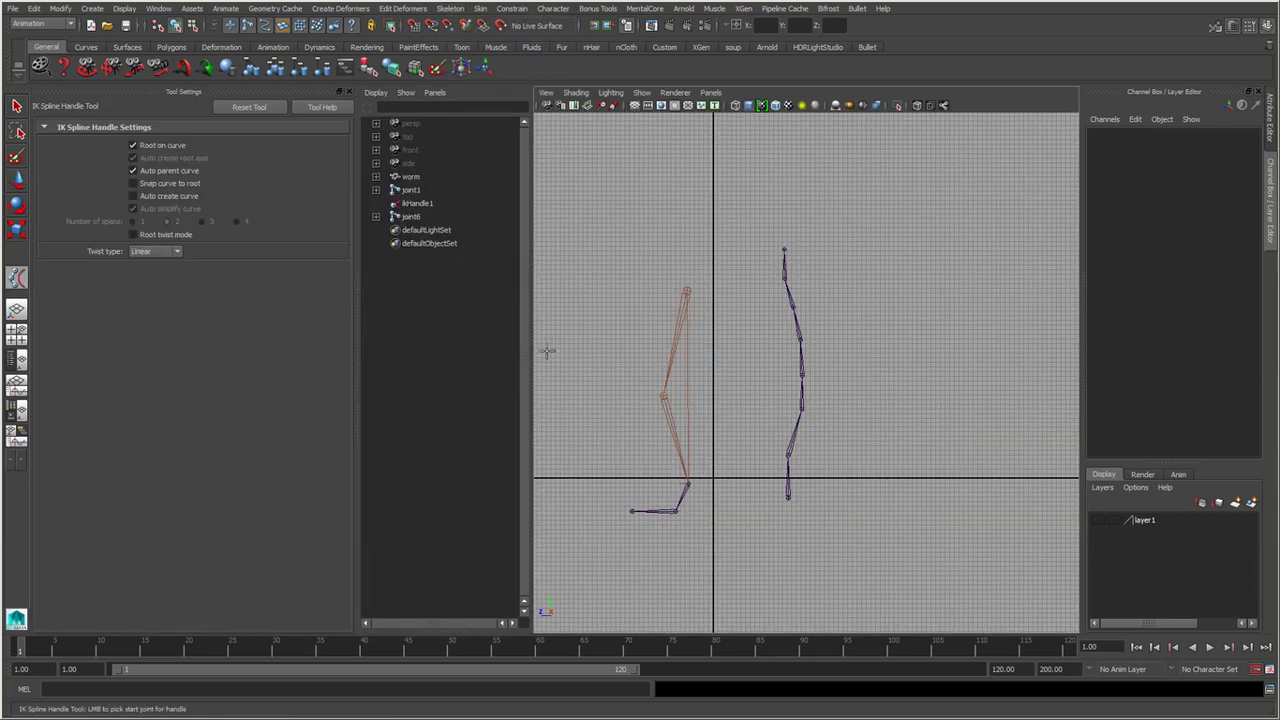
click(268, 114)
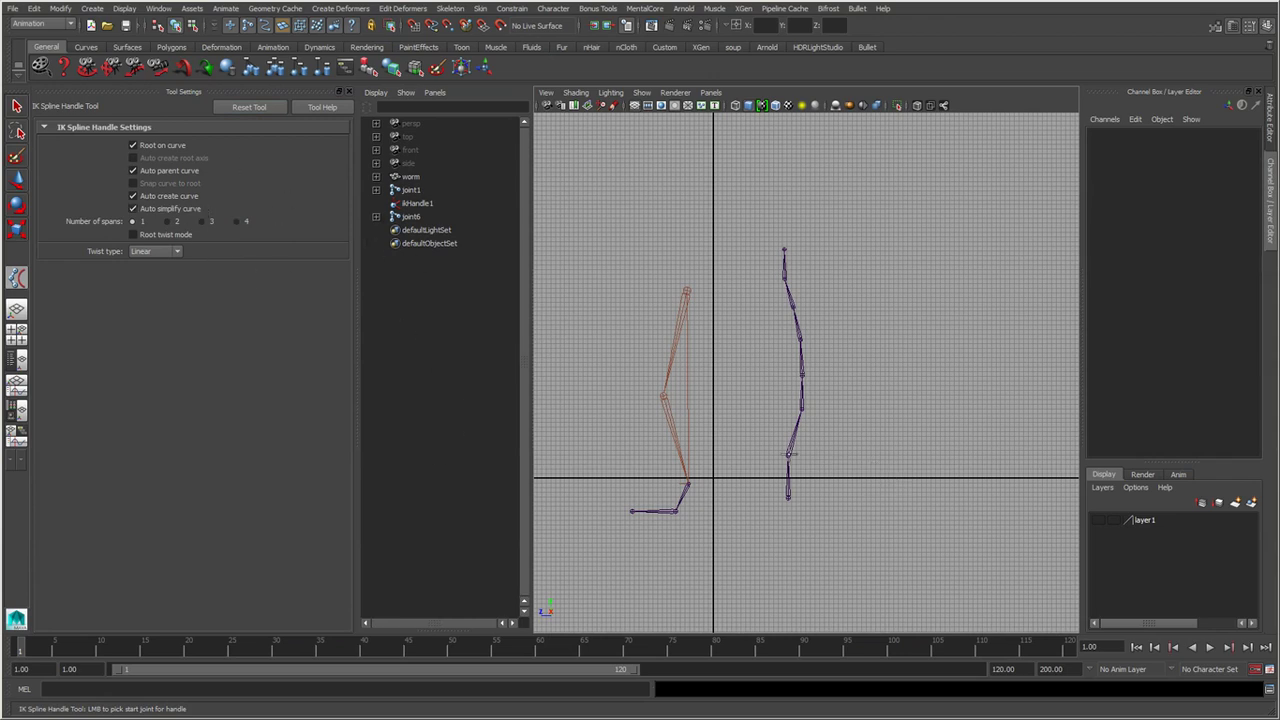
alt+right_drag(771, 466, 862, 566)
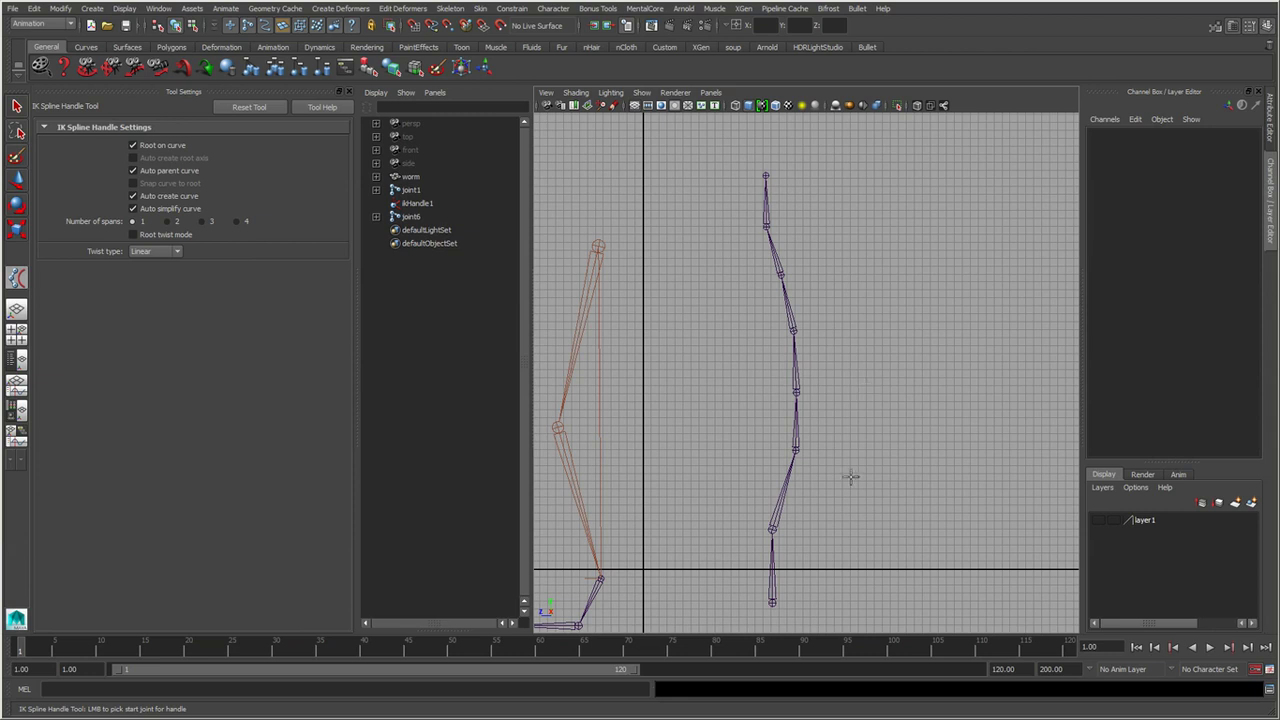
click(778, 522)
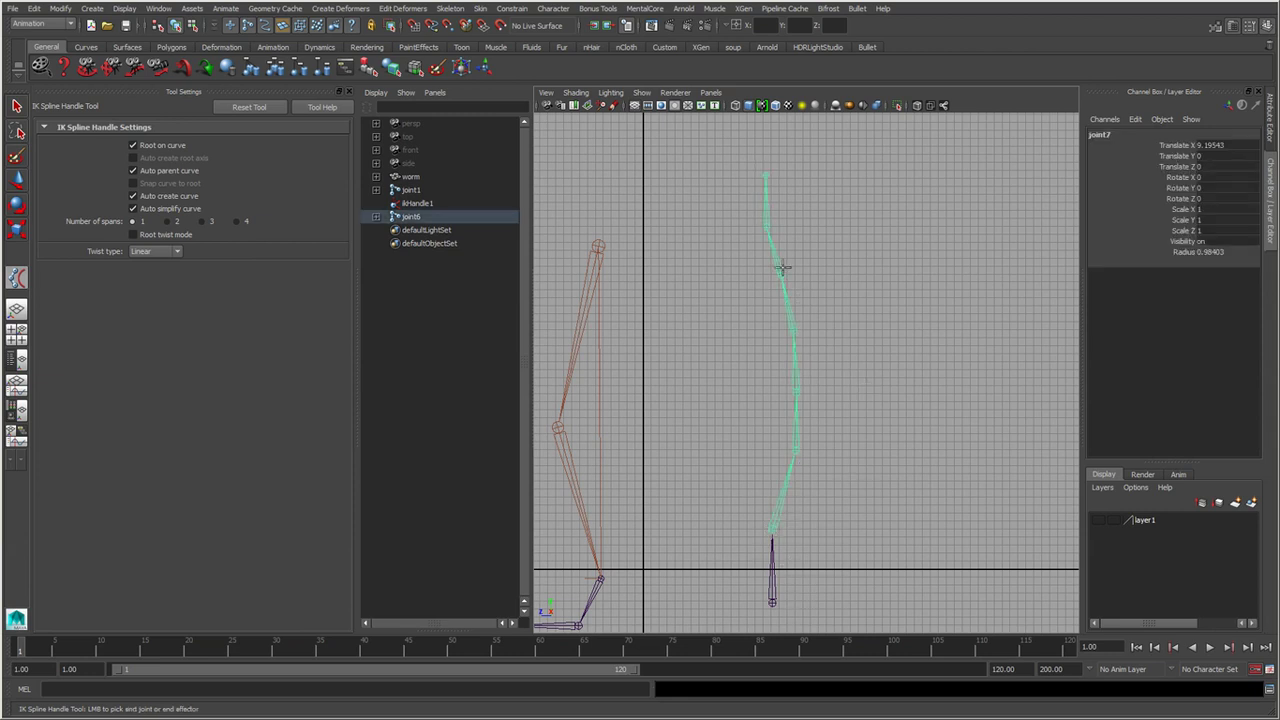
click(768, 232)
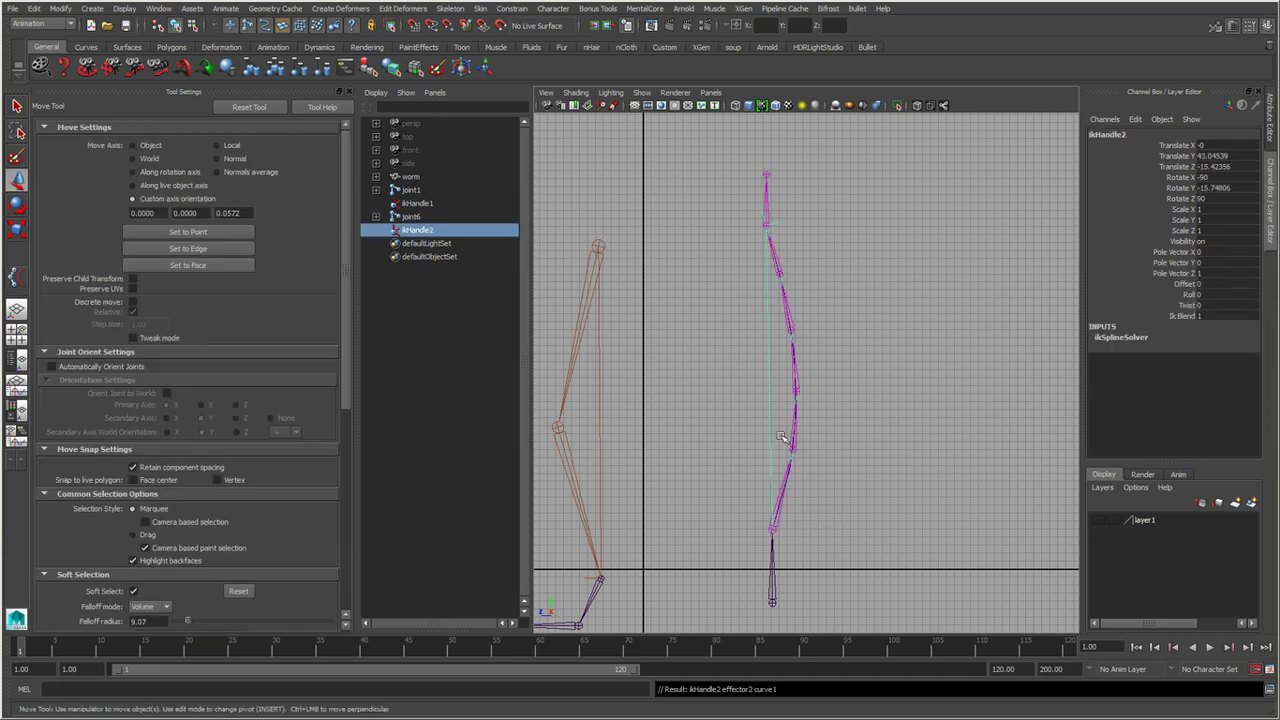
scroll(714, 514, up, 2)
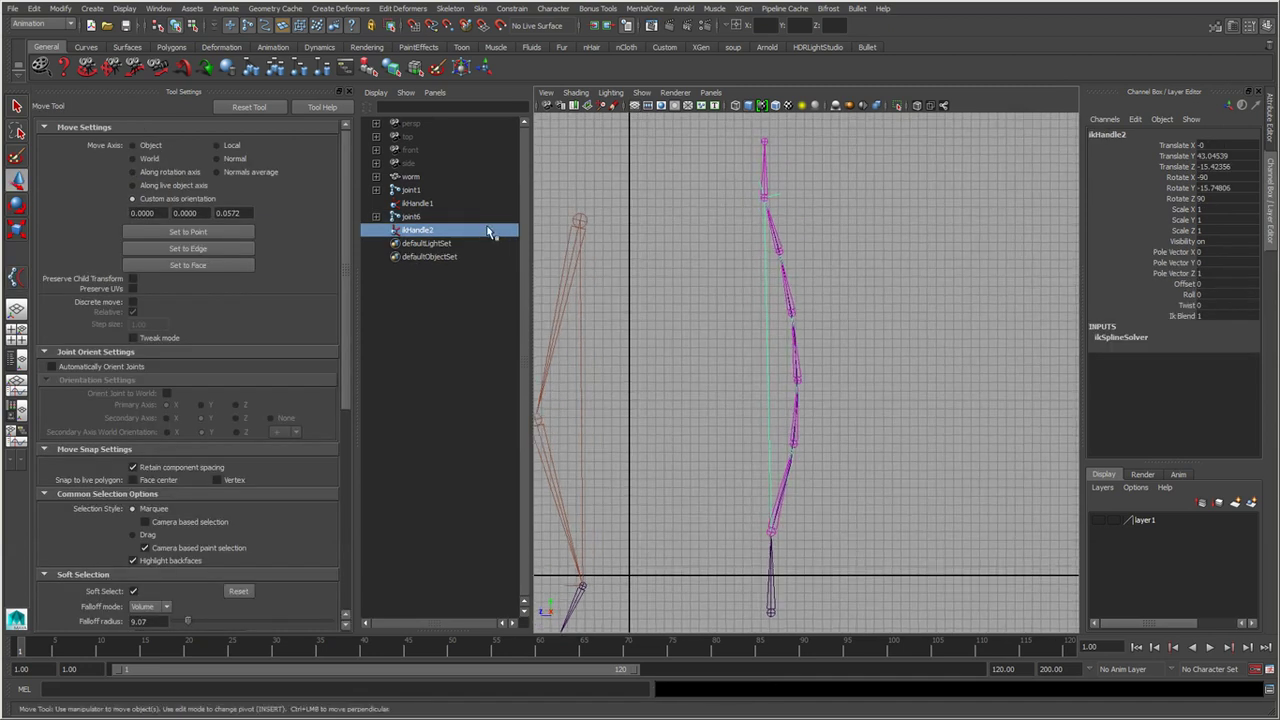
scroll(726, 331, up, 2)
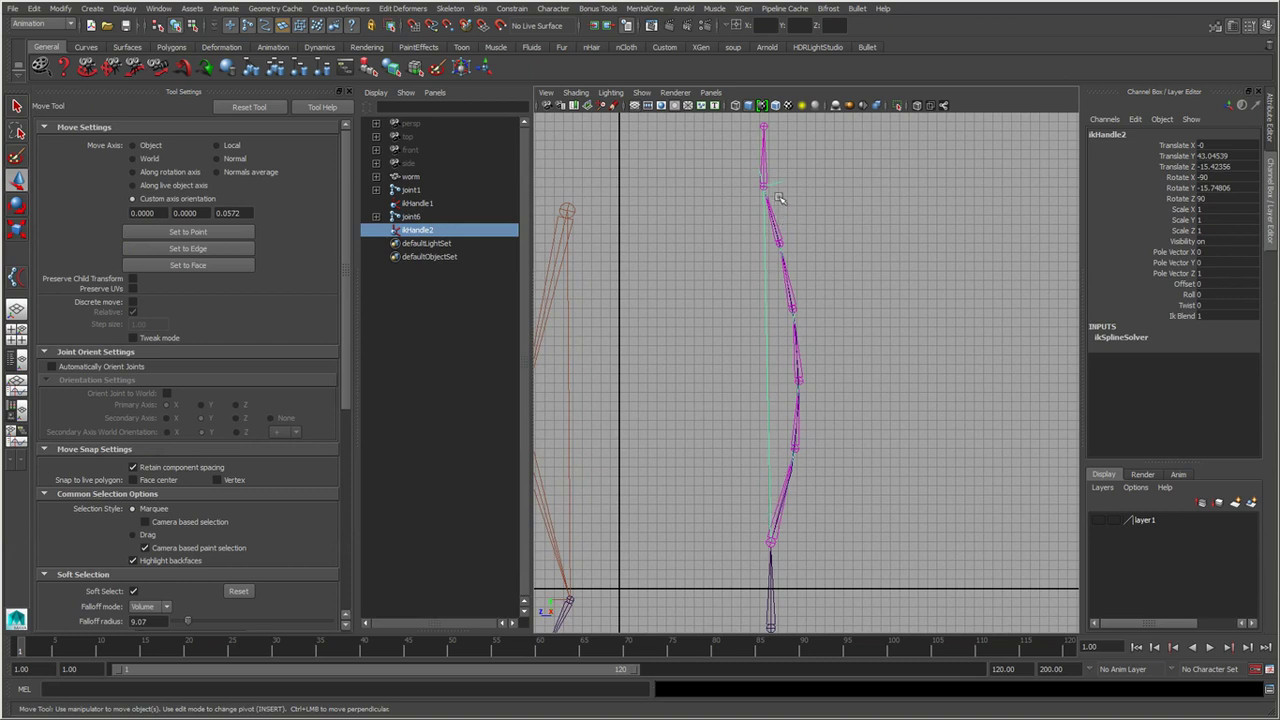
alt+middle_drag(771, 191, 751, 323)
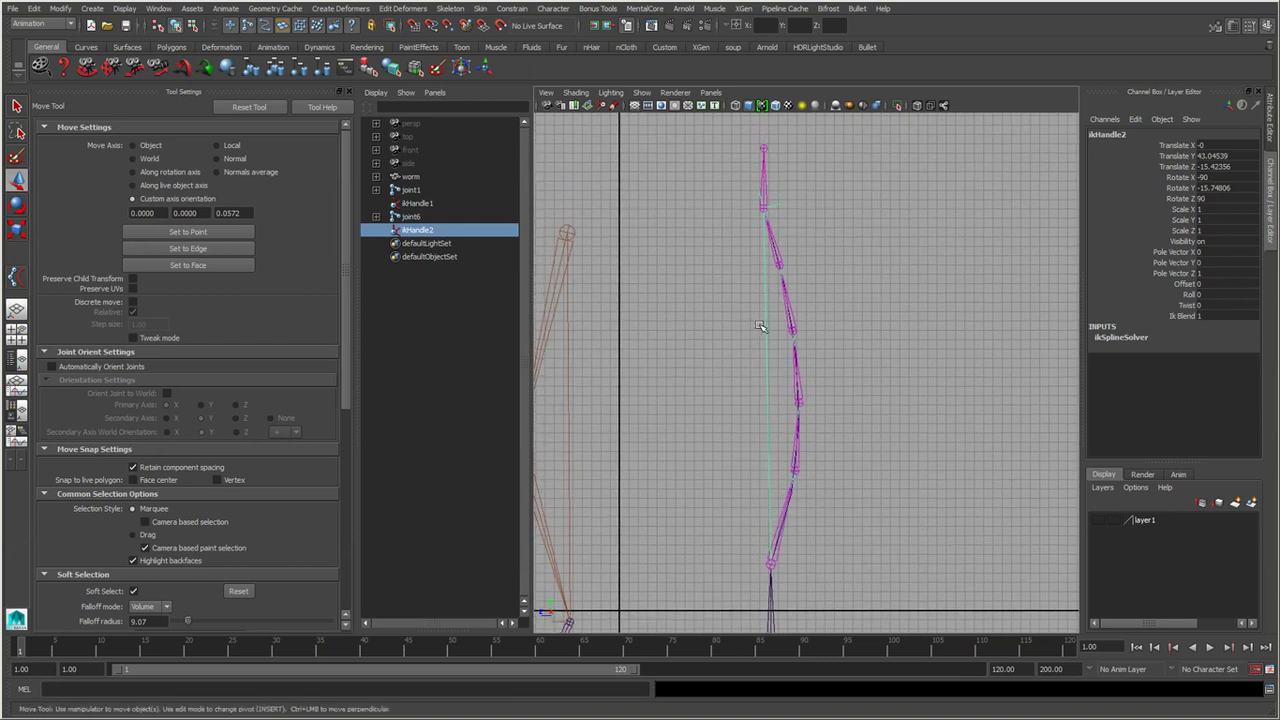
click(737, 220)
scroll(780, 200, up, 2)
click(771, 157)
alt+middle_drag(797, 258, 790, 292)
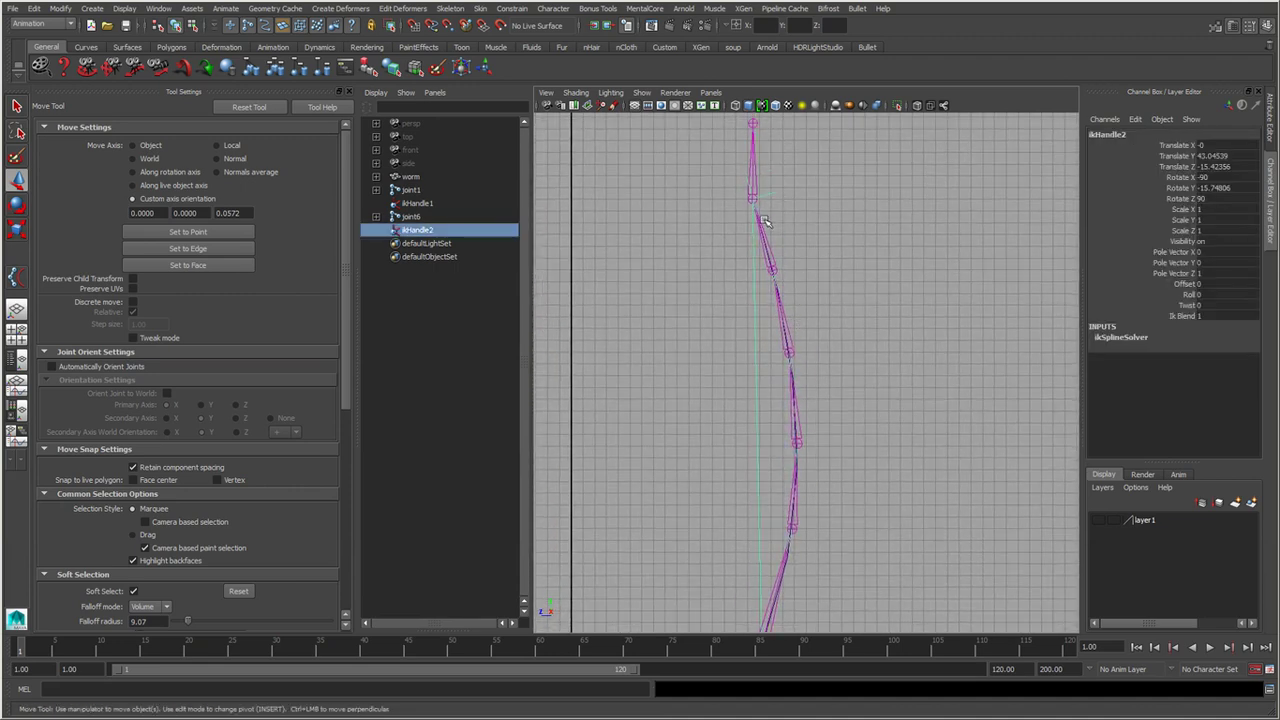
alt+right_drag(901, 413, 760, 420)
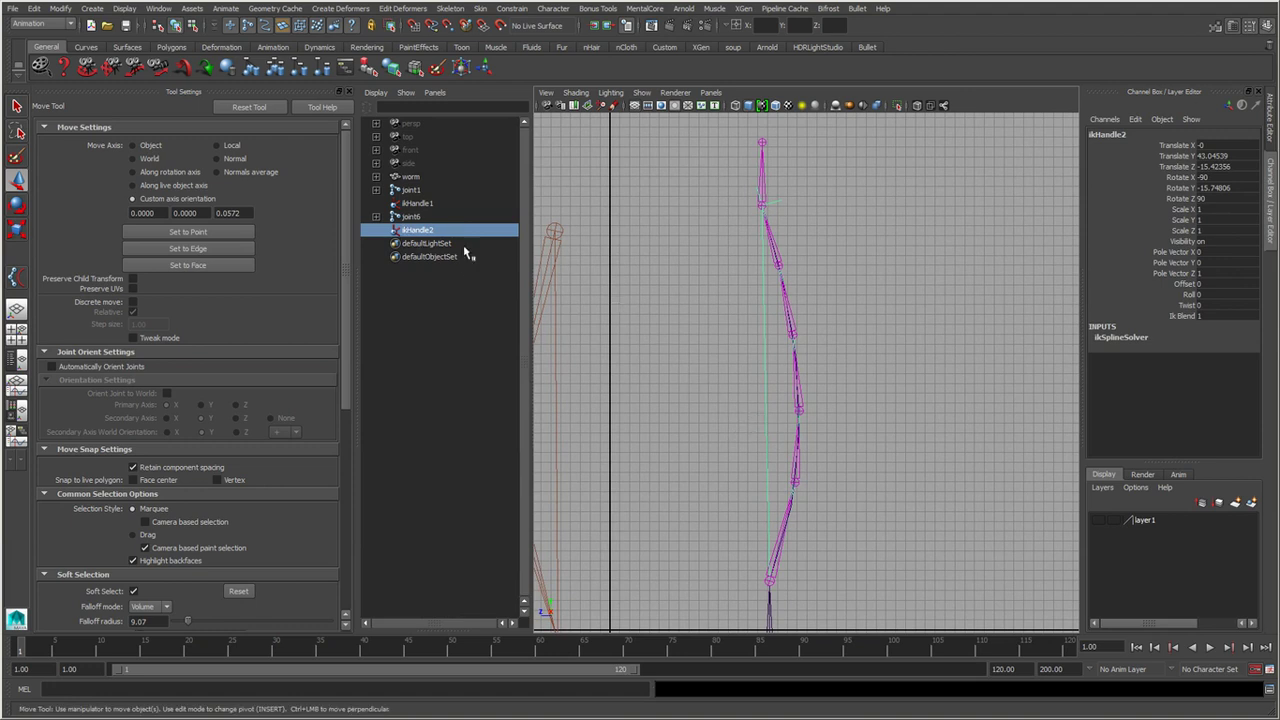
alt+middle_drag(700, 403, 749, 506)
Select curve1 under joint6 in the Outliner and switch to editing its control vertices.
click(768, 568)
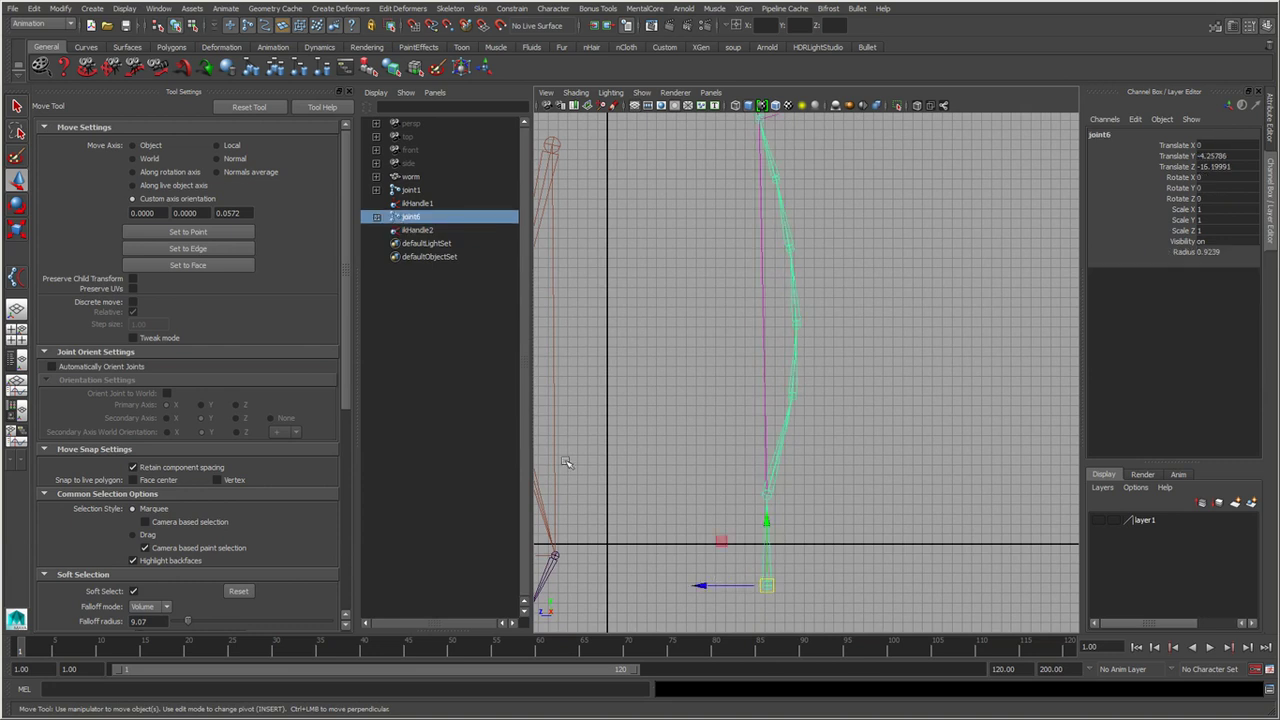
click(377, 217)
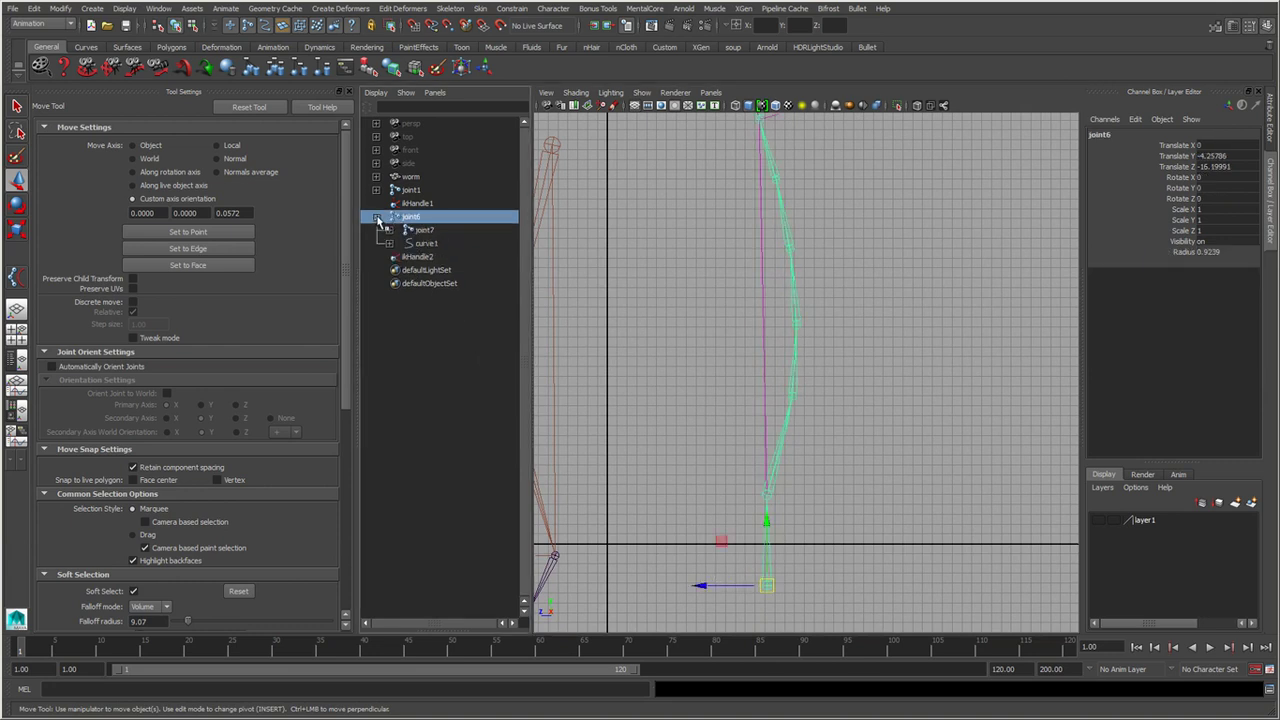
click(420, 246)
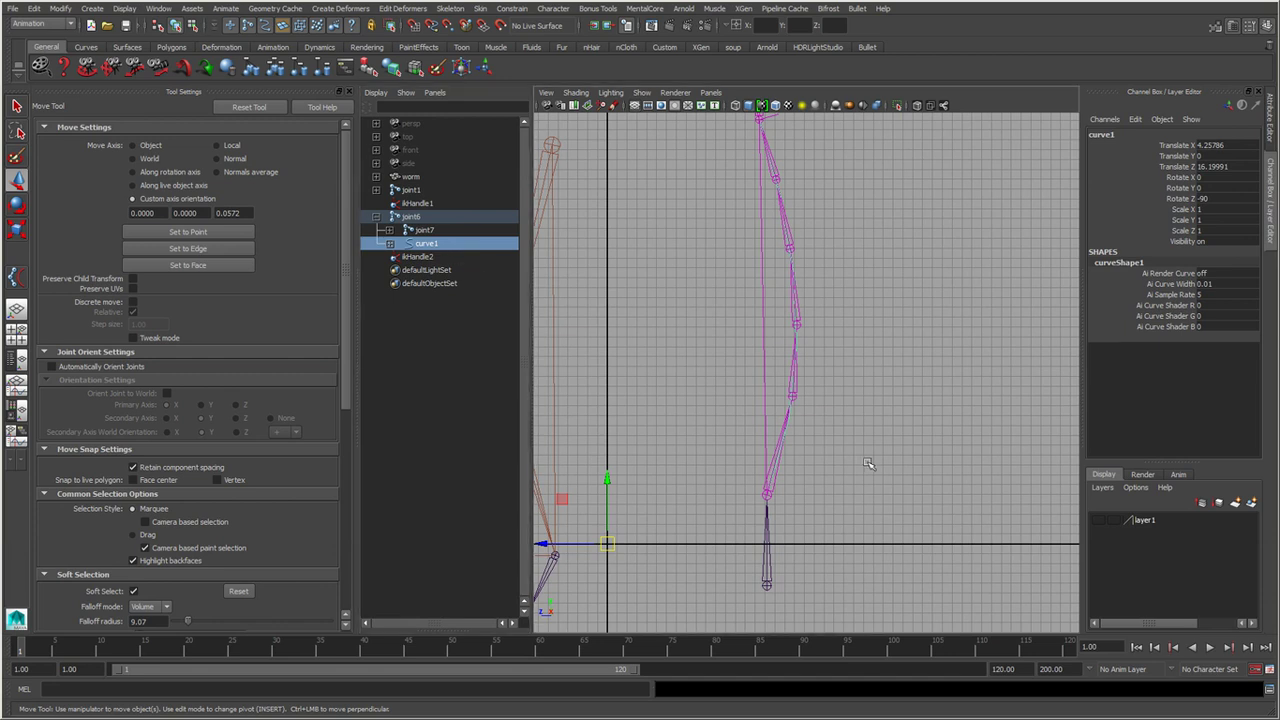
alt+middle_drag(866, 450, 880, 494)
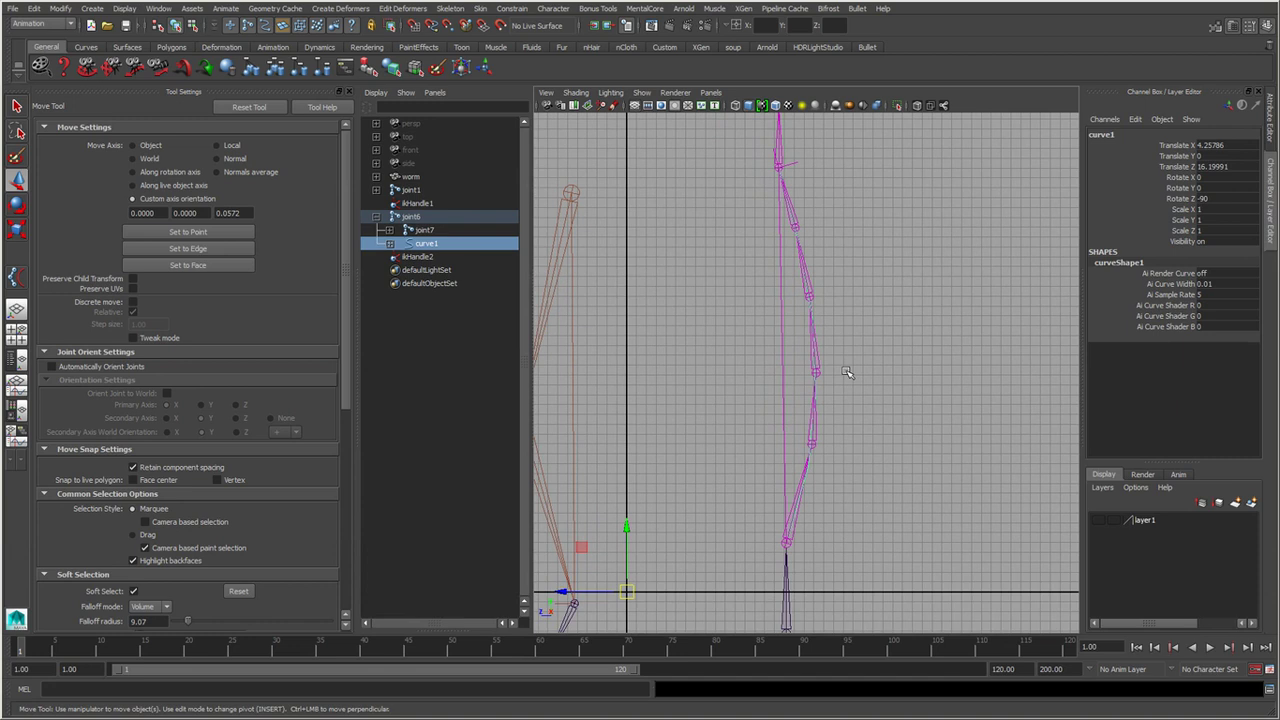
alt+middle_drag(848, 373, 861, 434)
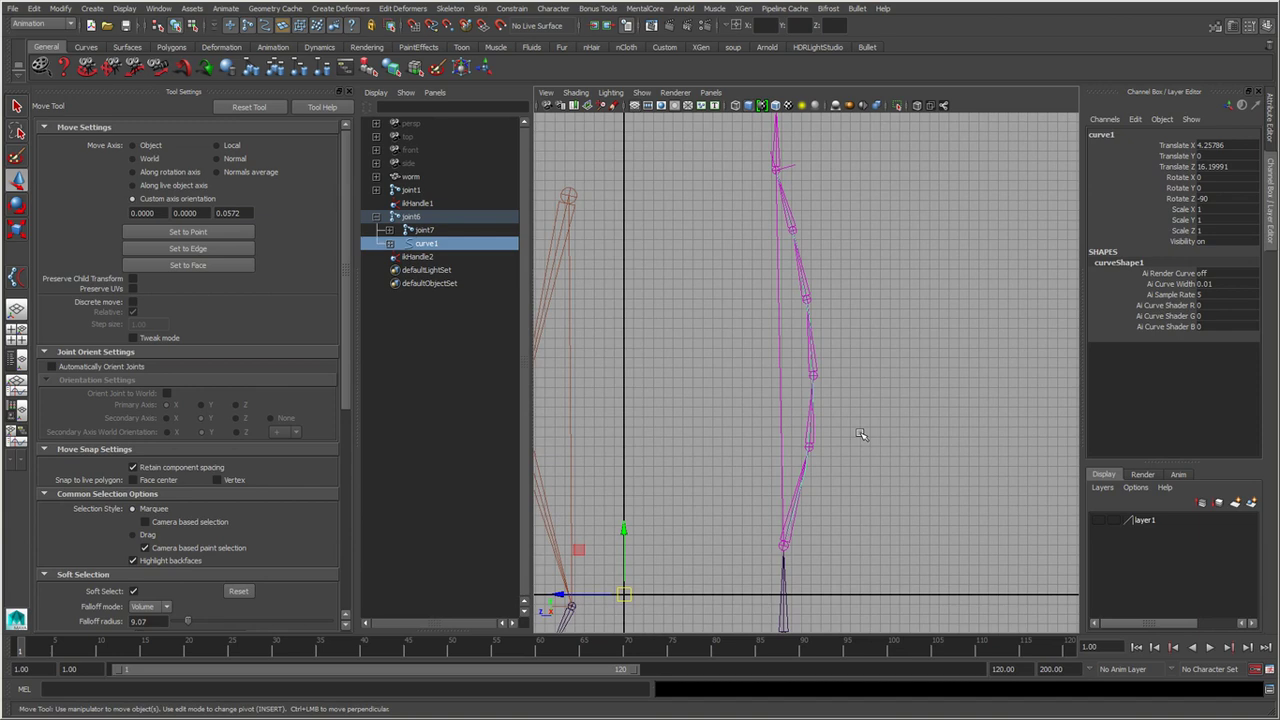
key(F8)
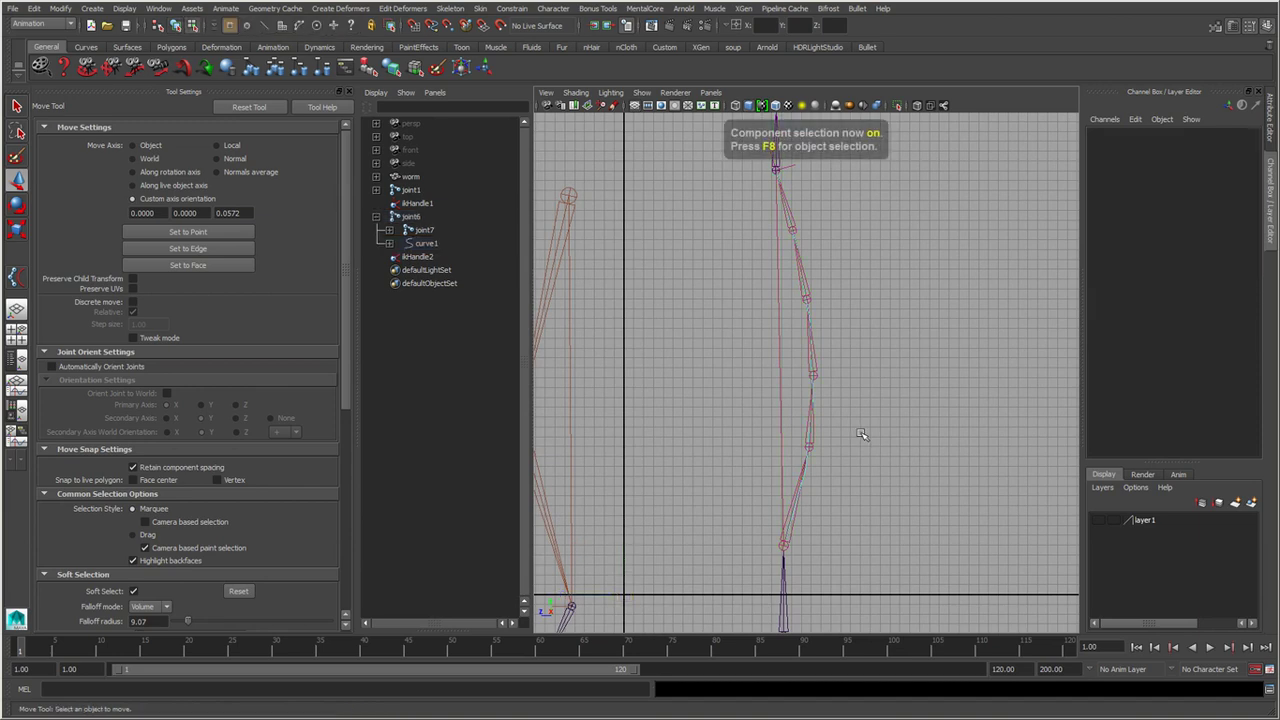
alt+right_drag(862, 434, 867, 501)
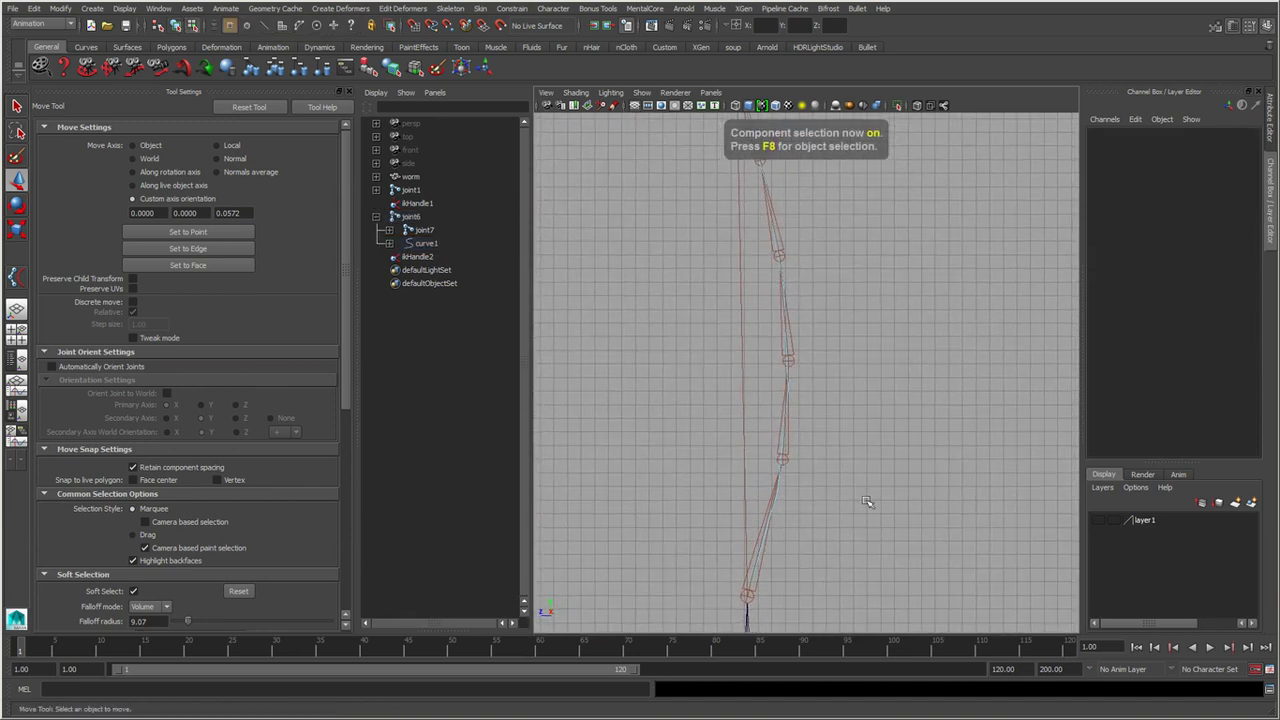
click(467, 245)
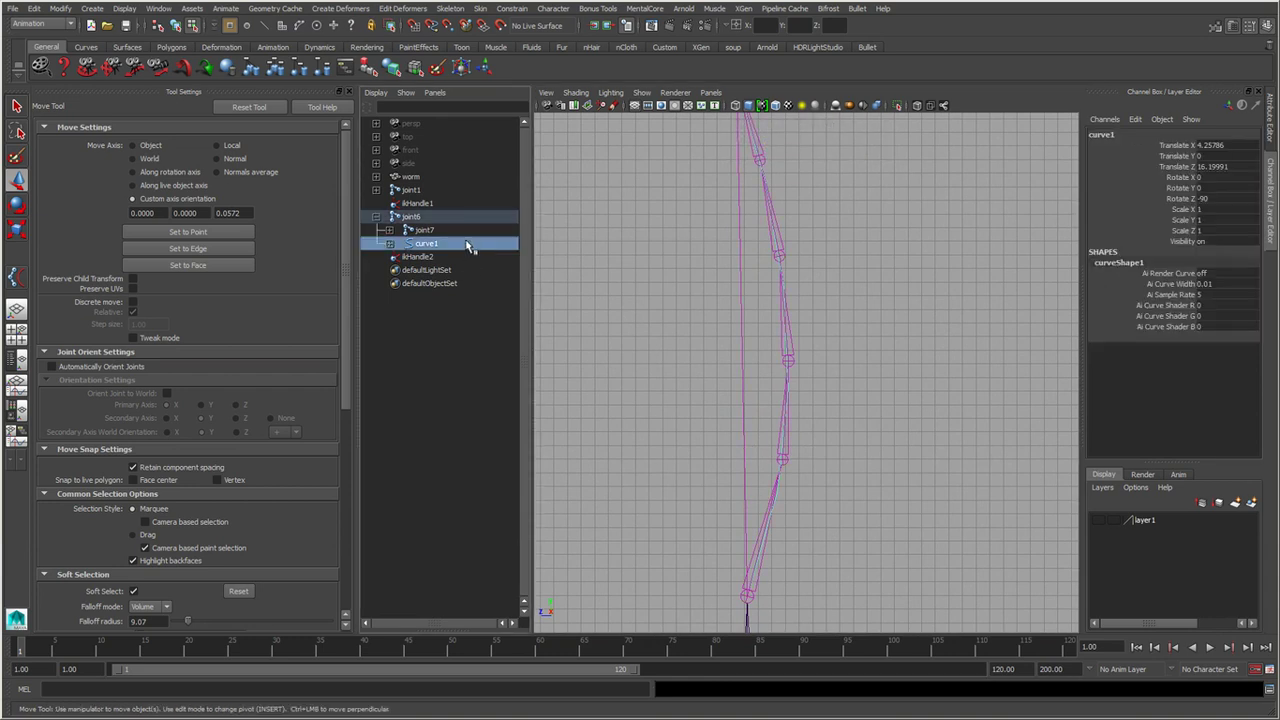
right_drag(852, 330, 770, 314)
Turn off Soft Select and pull a curve1 CV far left to bend the chain.
click(788, 250)
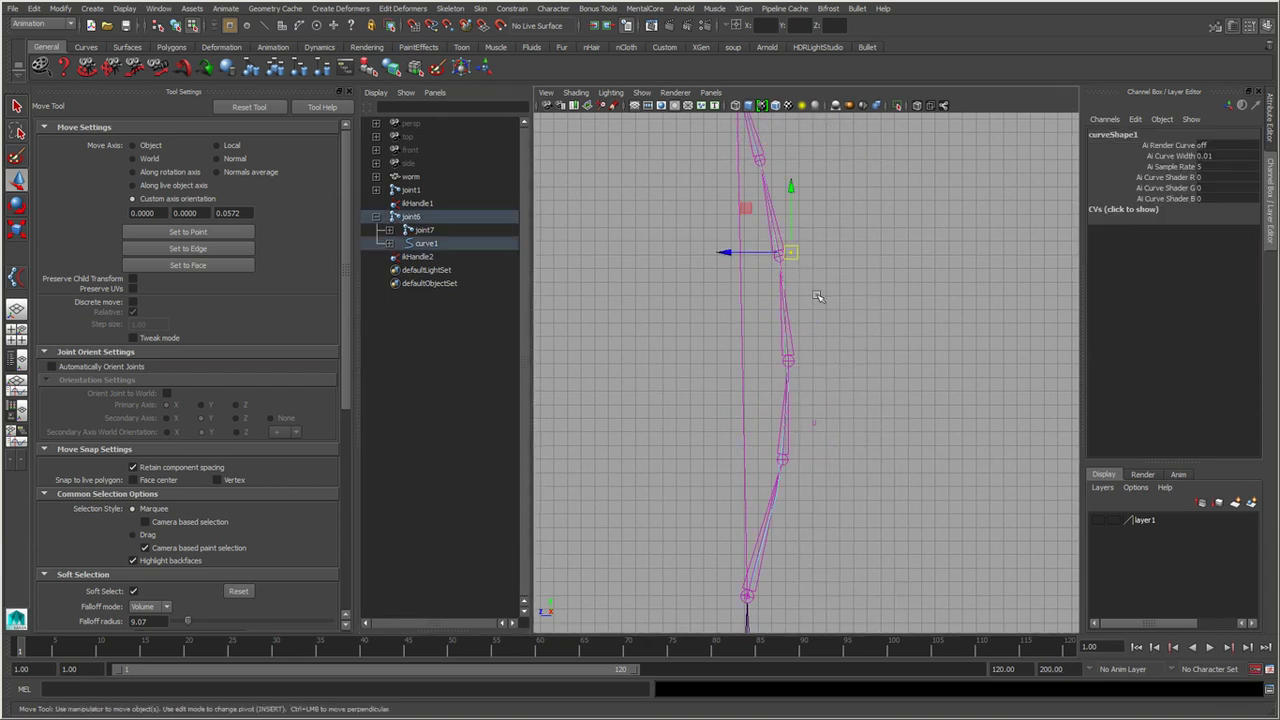
alt+middle_drag(812, 418, 802, 463)
key(b)
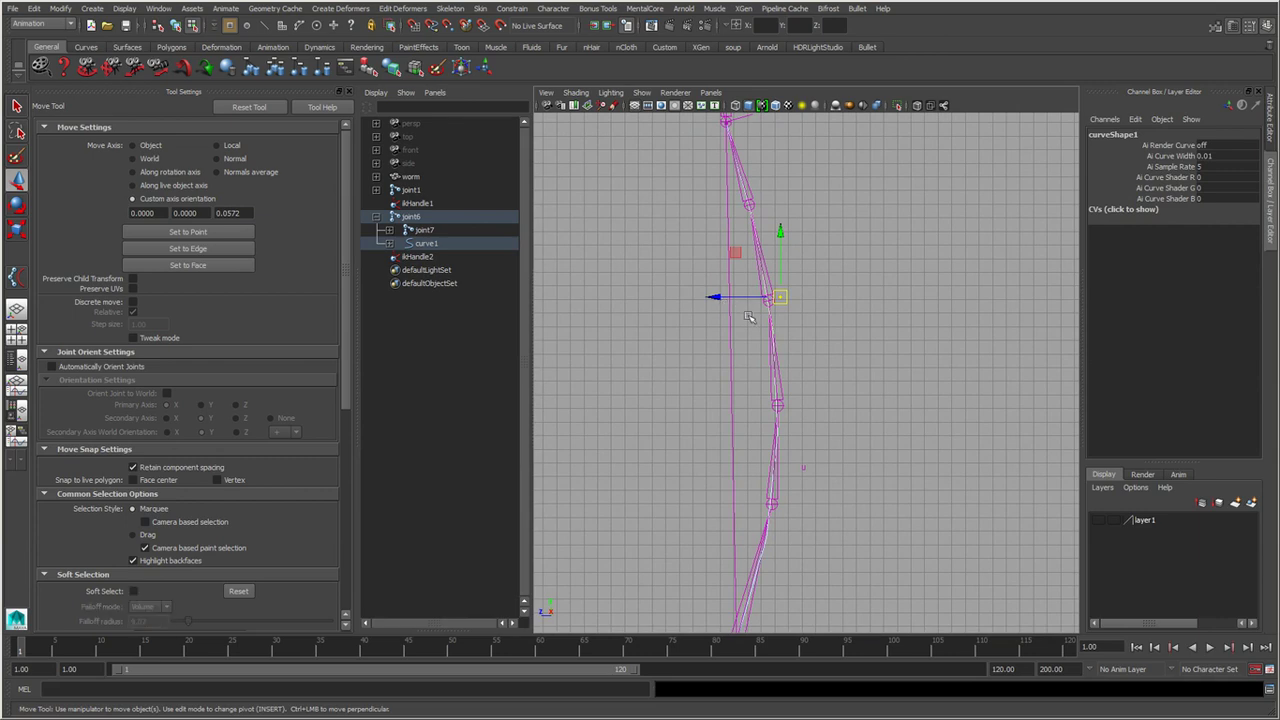
mouse_move(745, 298)
mouse_down()
mouse_move(505, 300)
mouse_move(763, 306)
mouse_up()
mouse_move(800, 445)
alt+middle_down()
mouse_move(775, 460)
mouse_move(784, 425)
alt+middle_up()
mouse_move(777, 423)
mouse_down()
mouse_move(622, 407)
mouse_move(820, 400)
mouse_move(578, 399)
mouse_move(893, 400)
mouse_move(591, 401)
mouse_move(640, 399)
mouse_up()
Adjust the upper and lower CVs into a wavy zigzag, then clear the selection.
click(815, 275)
mouse_move(815, 275)
mouse_down()
mouse_move(928, 306)
mouse_move(851, 291)
mouse_up()
click(620, 399)
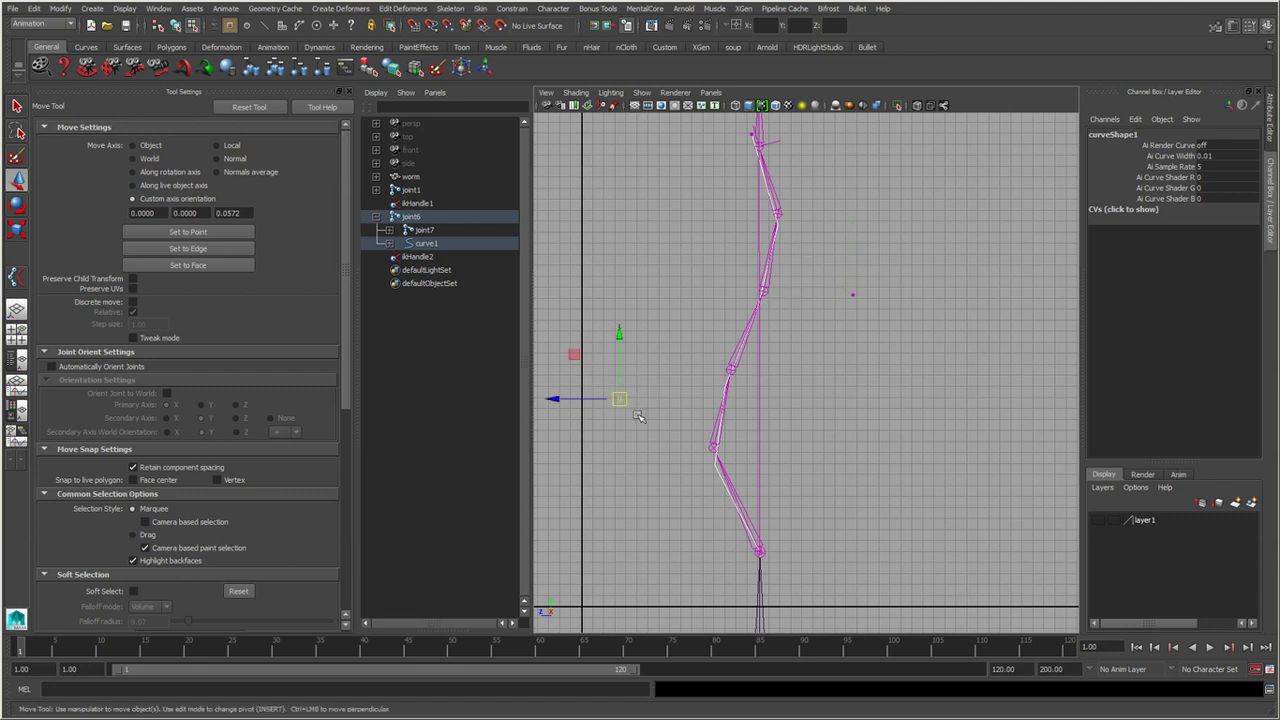
mouse_move(620, 399)
mouse_down()
mouse_move(616, 334)
mouse_move(634, 329)
mouse_move(634, 491)
mouse_move(643, 356)
mouse_up()
click(852, 294)
mouse_move(852, 294)
mouse_down()
mouse_move(846, 242)
mouse_move(848, 285)
mouse_up()
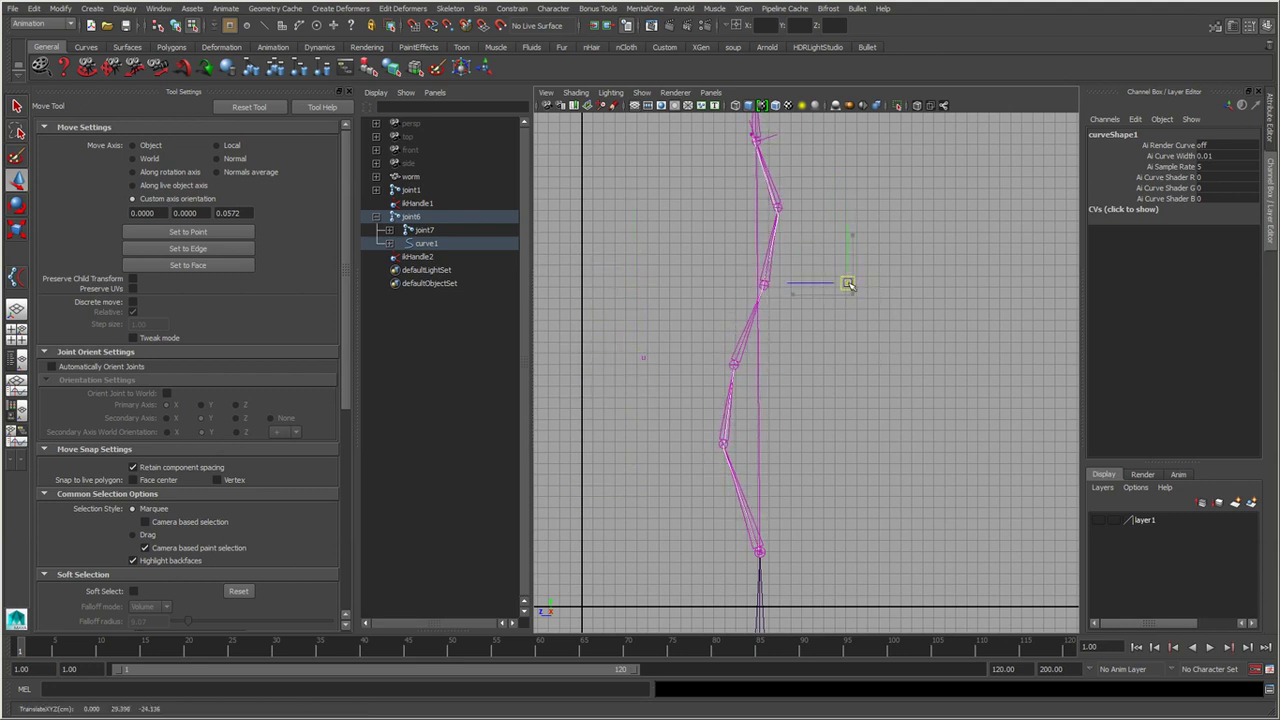
scroll(740, 466, down, 3)
scroll(703, 466, down, 2)
click(752, 532)
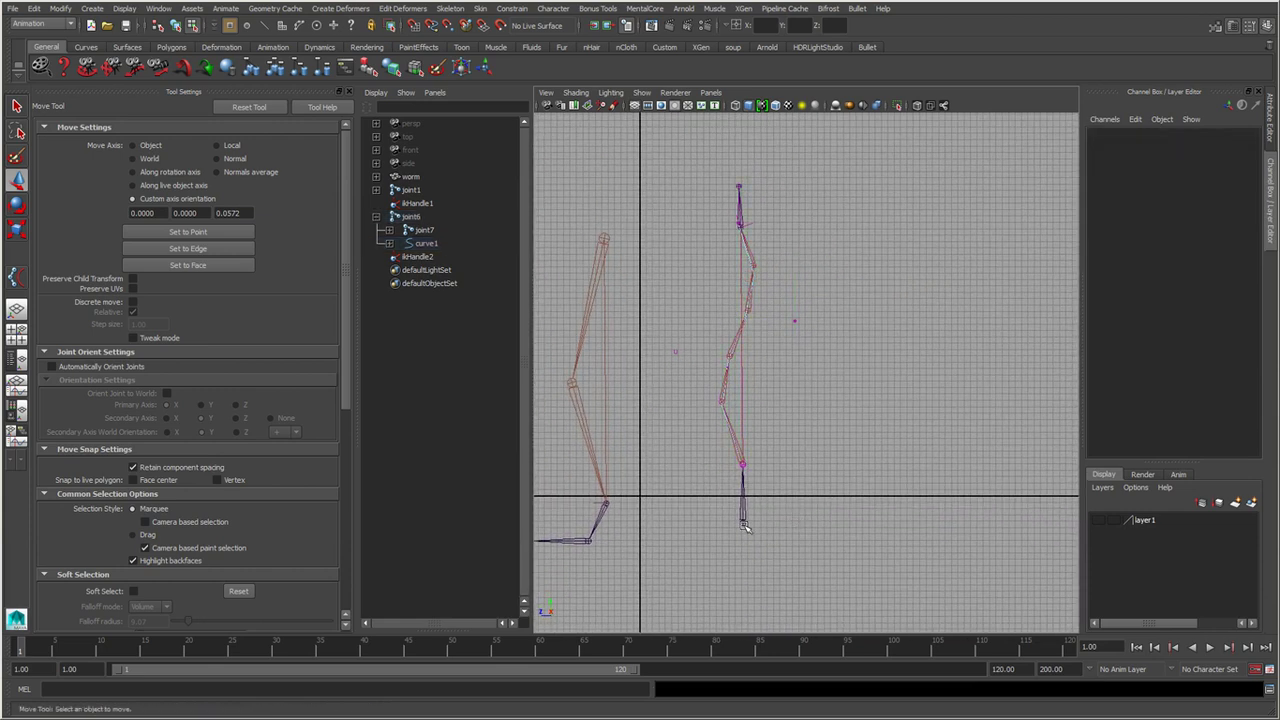
Move joint6 with the worm chain upward and frame it in the view.
key(F8)
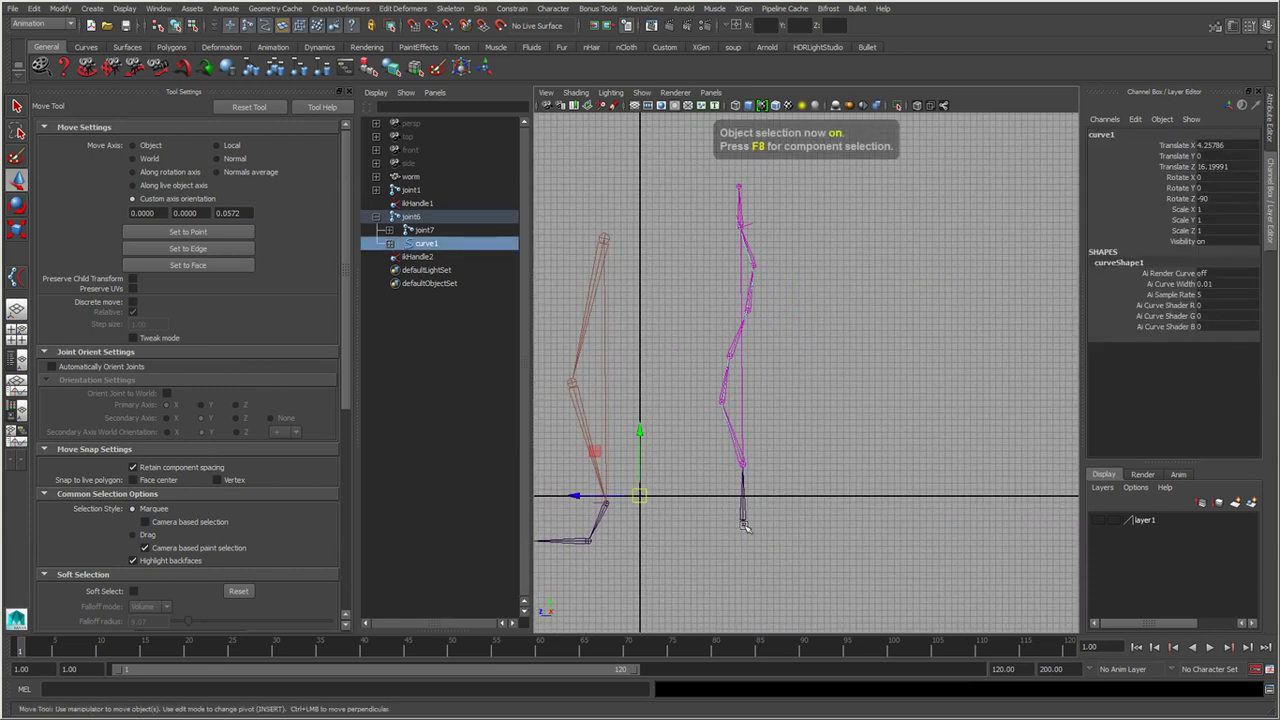
click(744, 527)
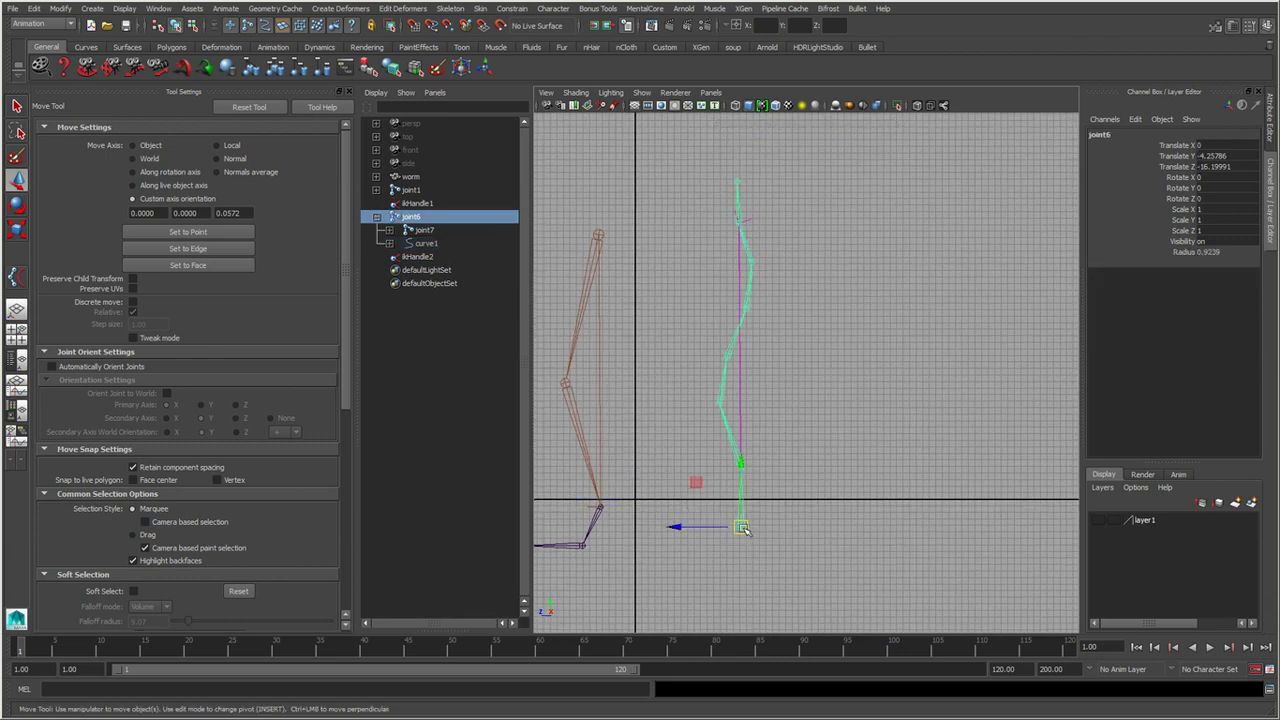
drag(744, 528, 814, 449)
key(f)
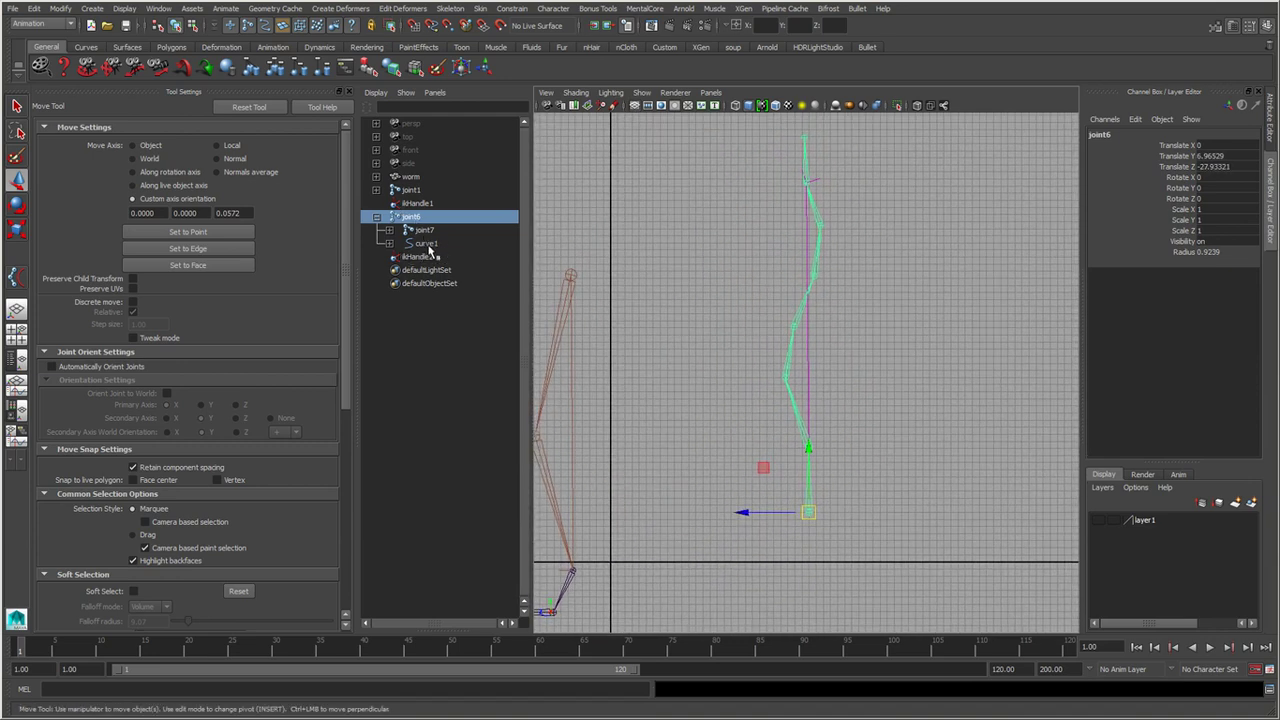
alt+middle_drag(757, 397, 720, 491)
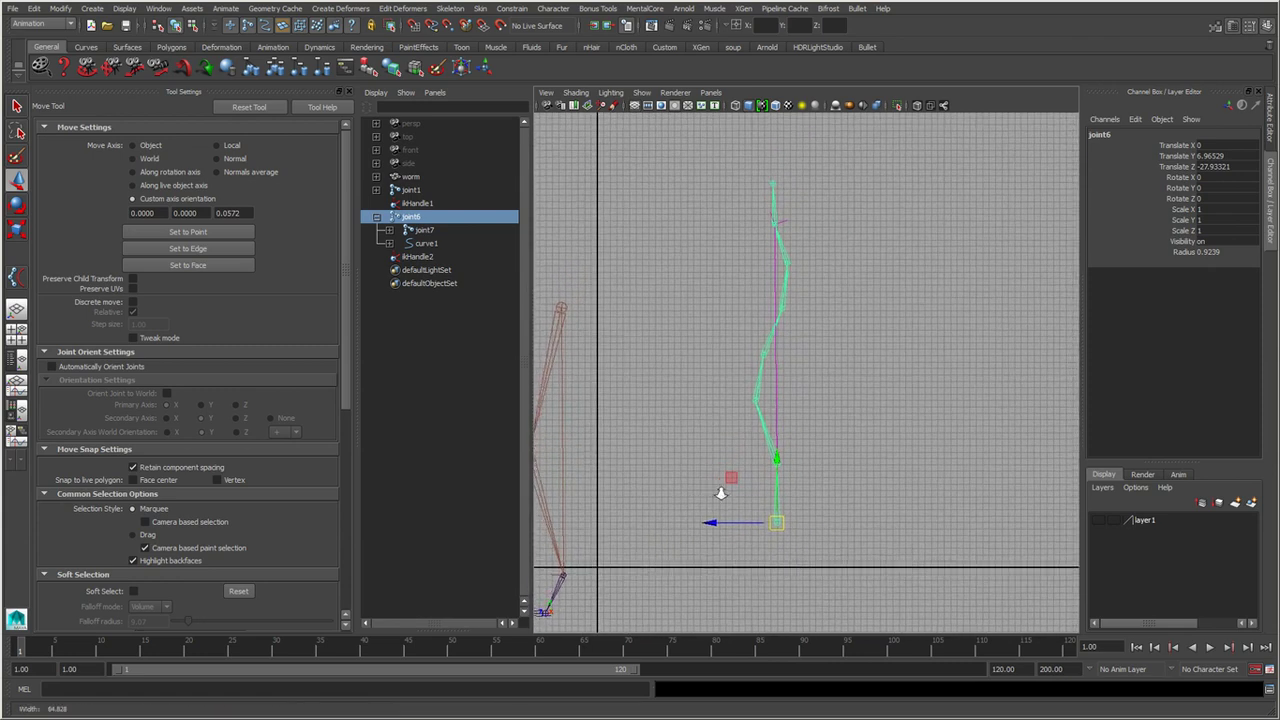
Move another curve1 CV to refine the wave, then select ikHandle2.
click(467, 244)
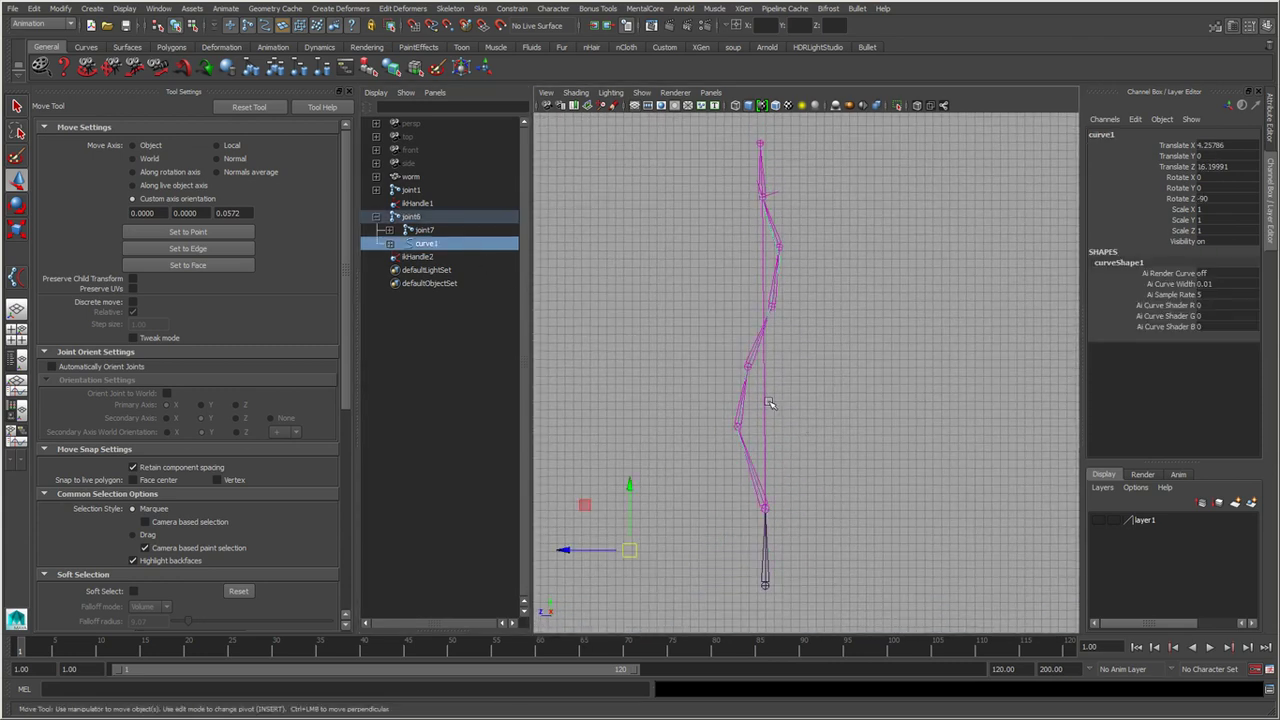
key(F8)
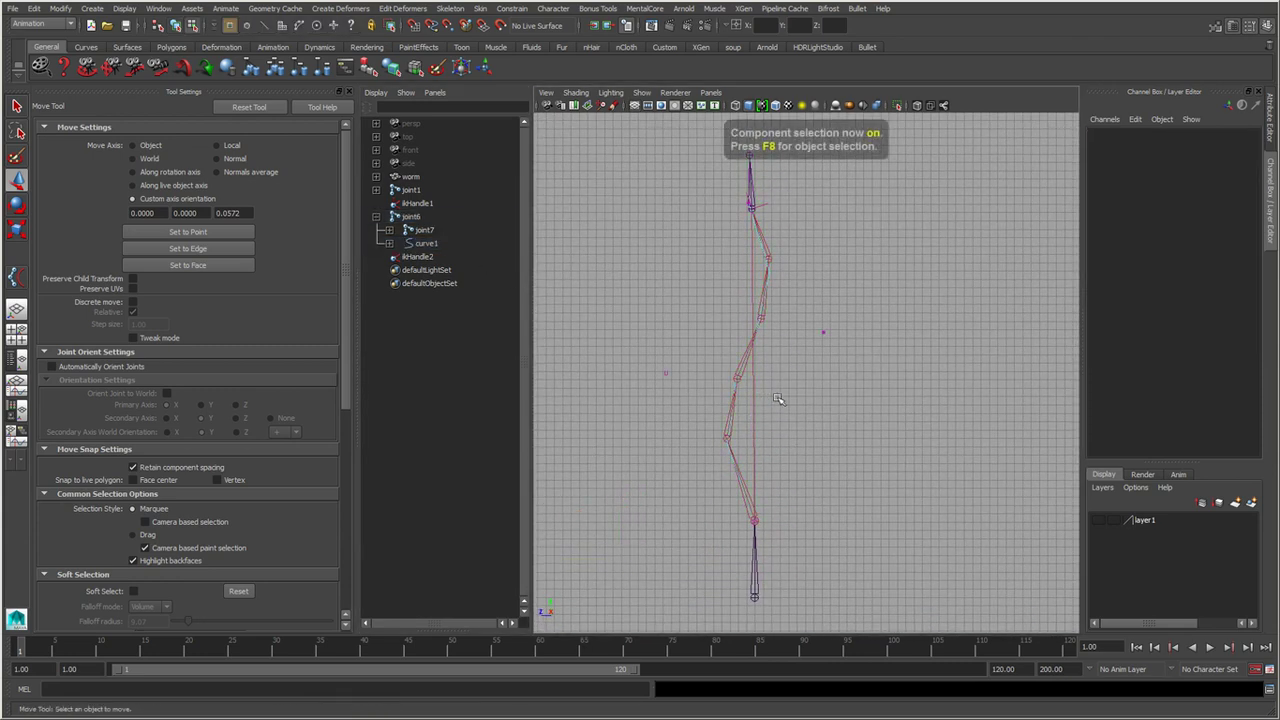
drag(815, 296, 884, 456)
mouse_move(823, 332)
mouse_down()
mouse_move(847, 320)
mouse_move(665, 372)
mouse_move(685, 410)
mouse_move(856, 343)
mouse_up()
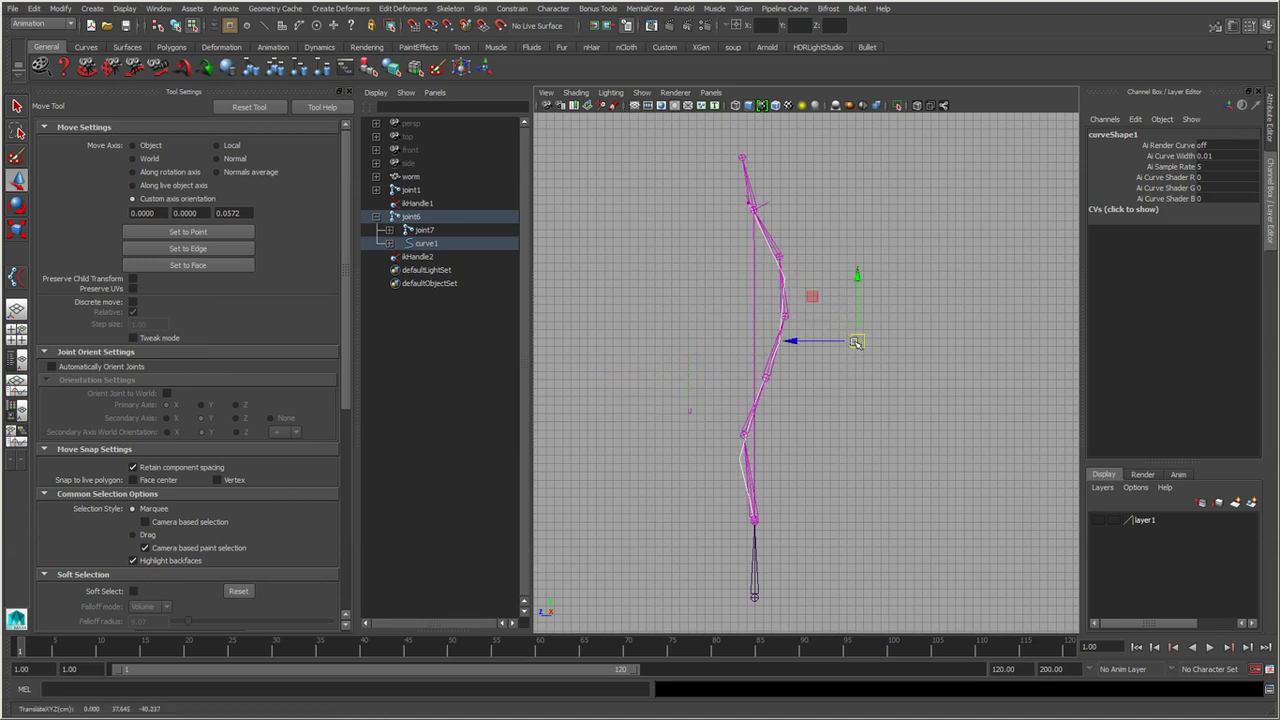
click(424, 258)
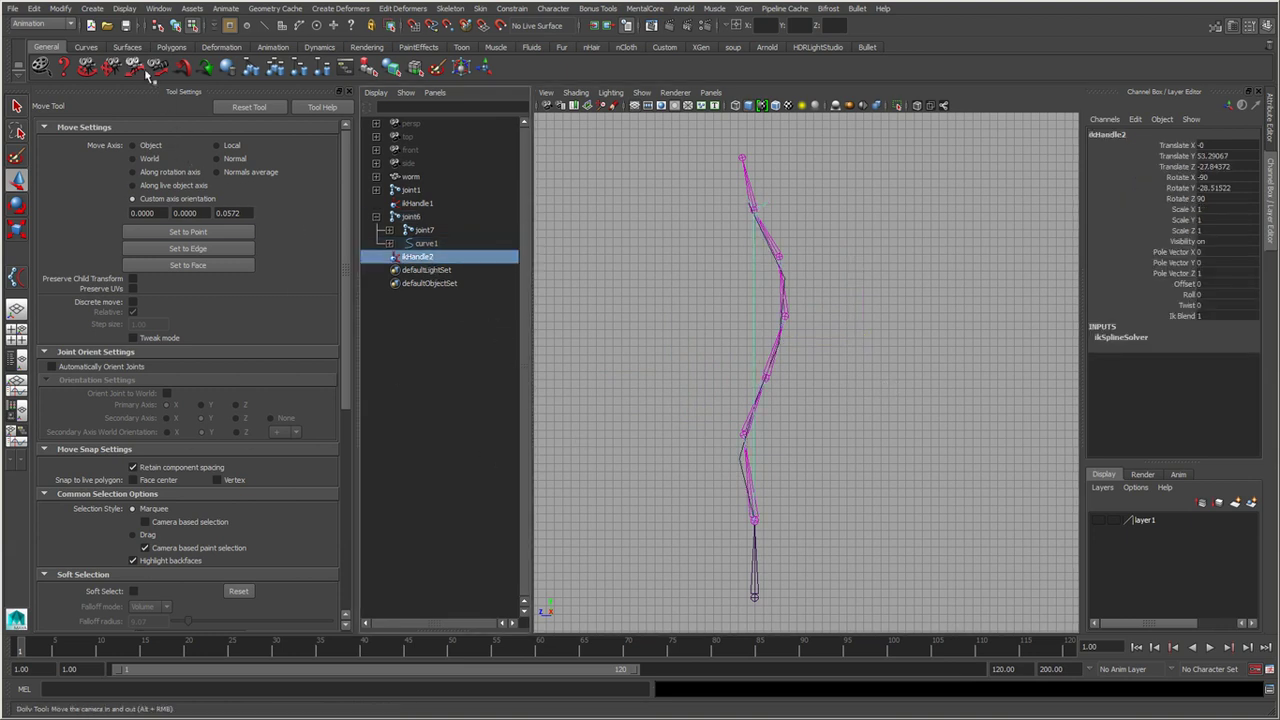
Open the Hypergraph: Connections for ikHandle2 and arrange the window and curveShape1 node.
click(162, 10)
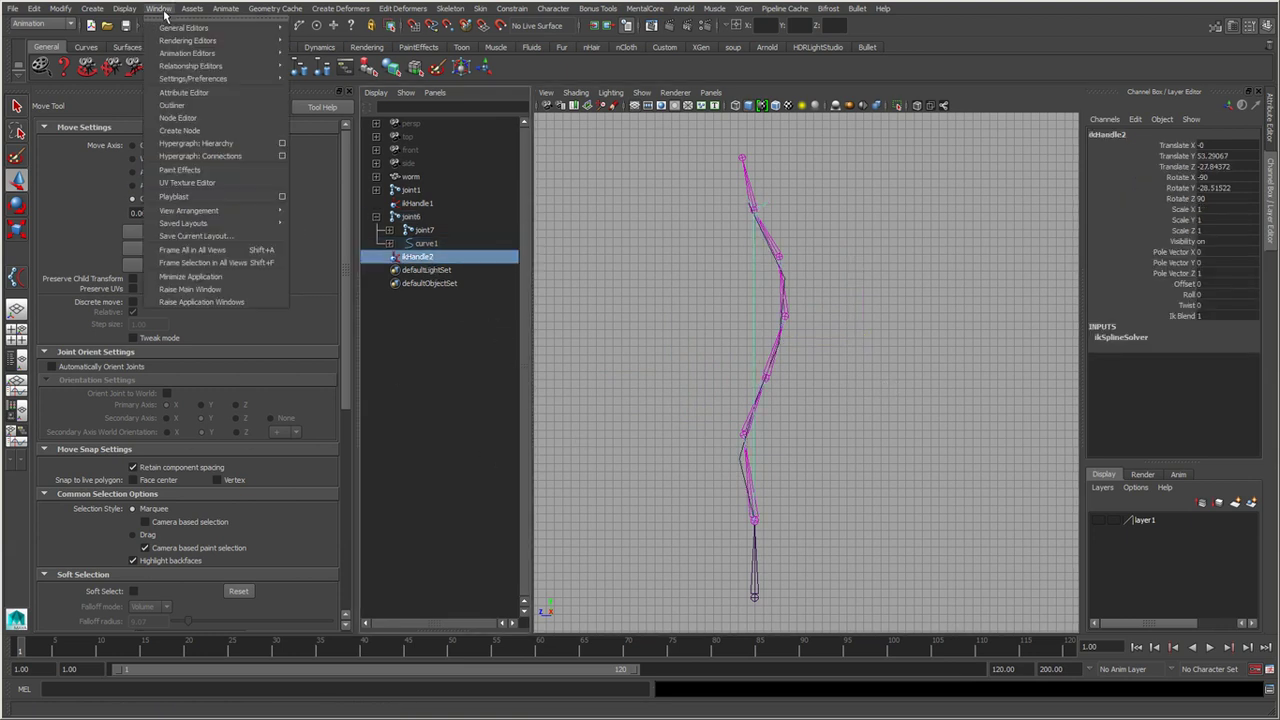
click(215, 156)
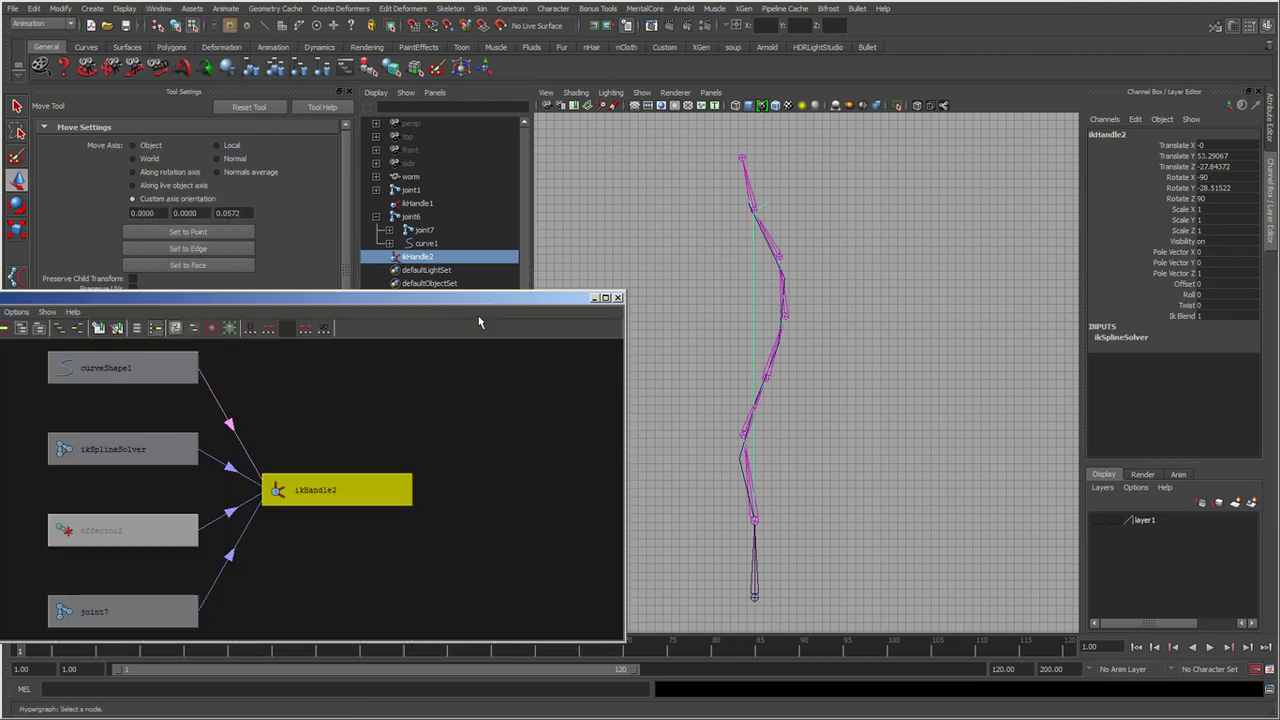
drag(480, 297, 595, 231)
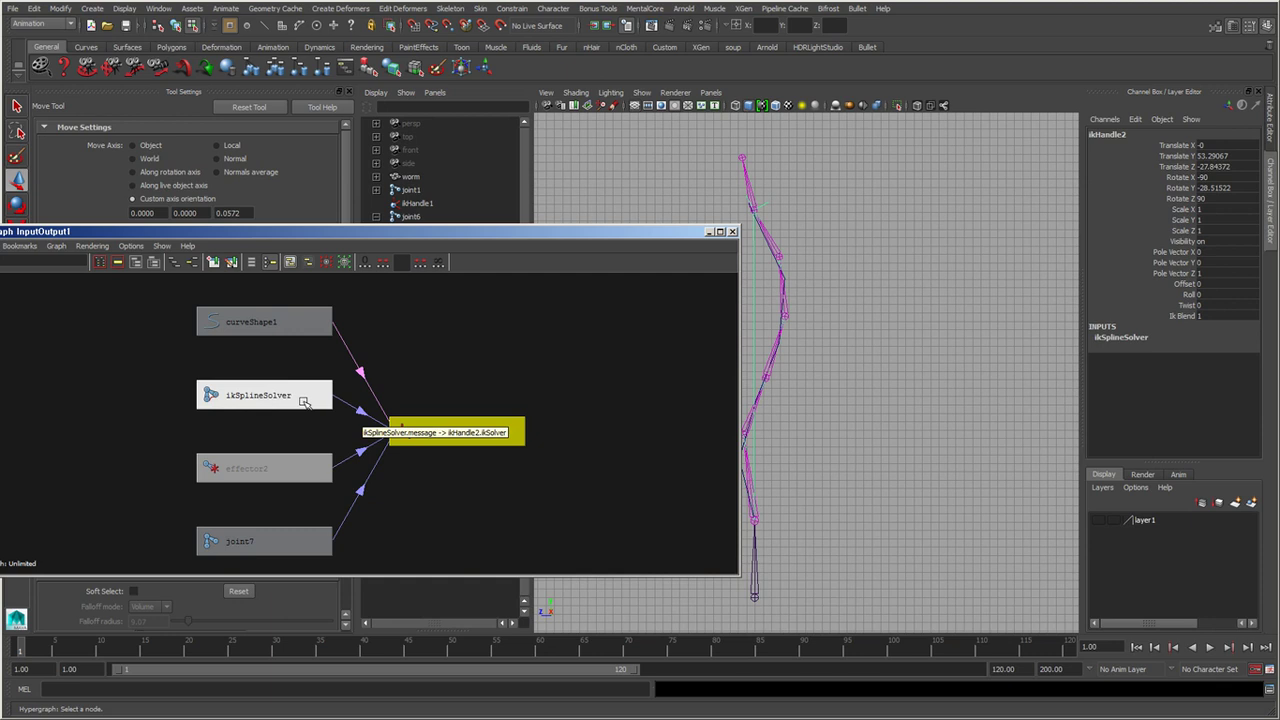
drag(256, 327, 202, 328)
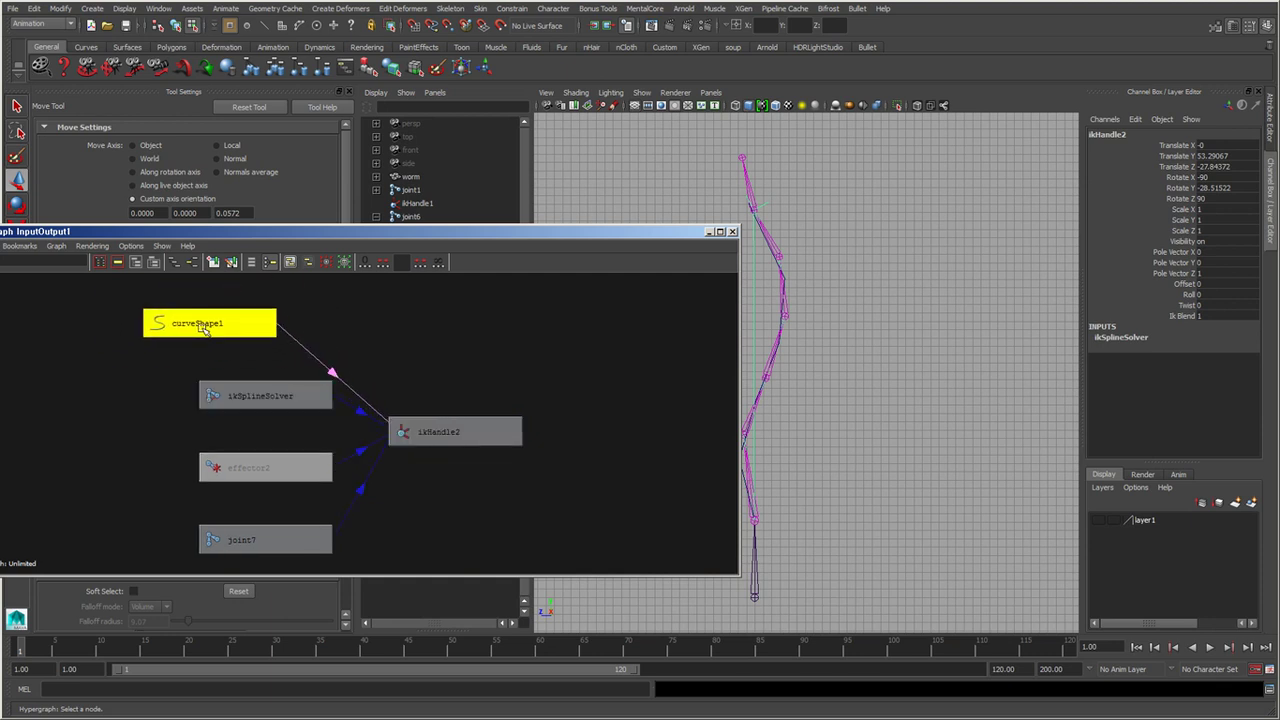
scroll(355, 422, up, 2)
scroll(355, 422, up, 1)
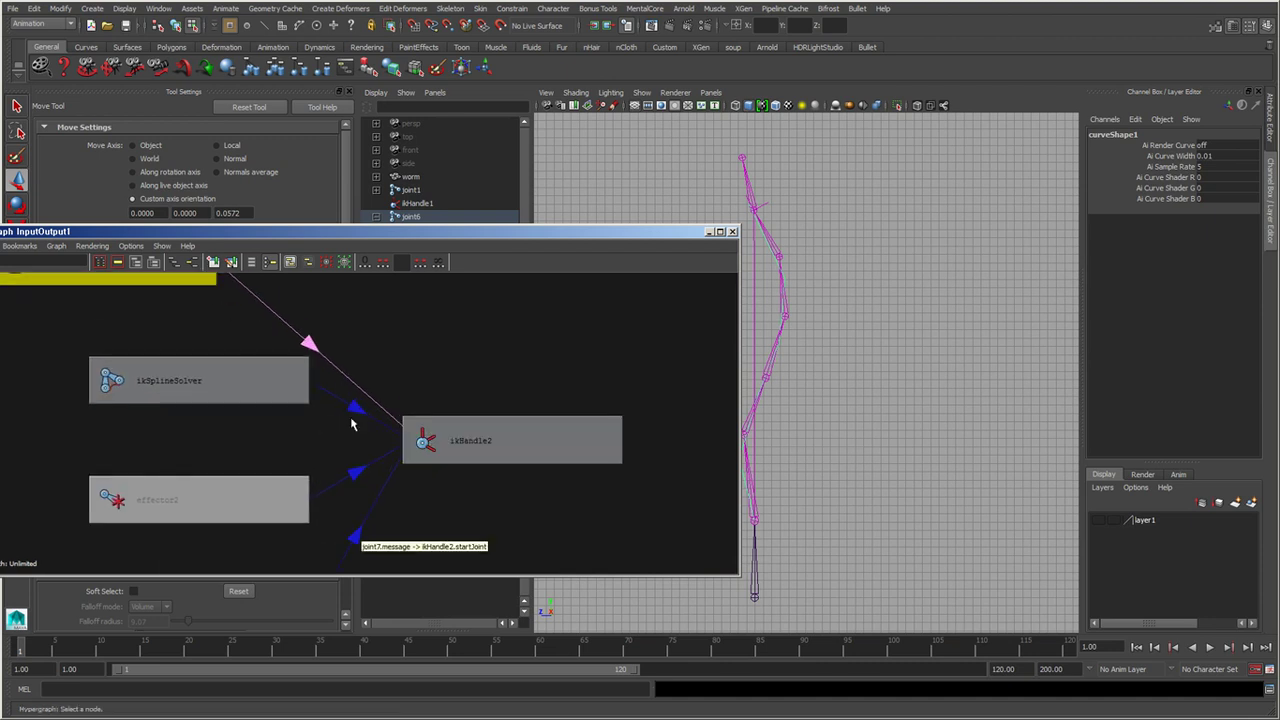
scroll(351, 424, down, 2)
scroll(351, 424, down, 1)
drag(268, 238, 356, 234)
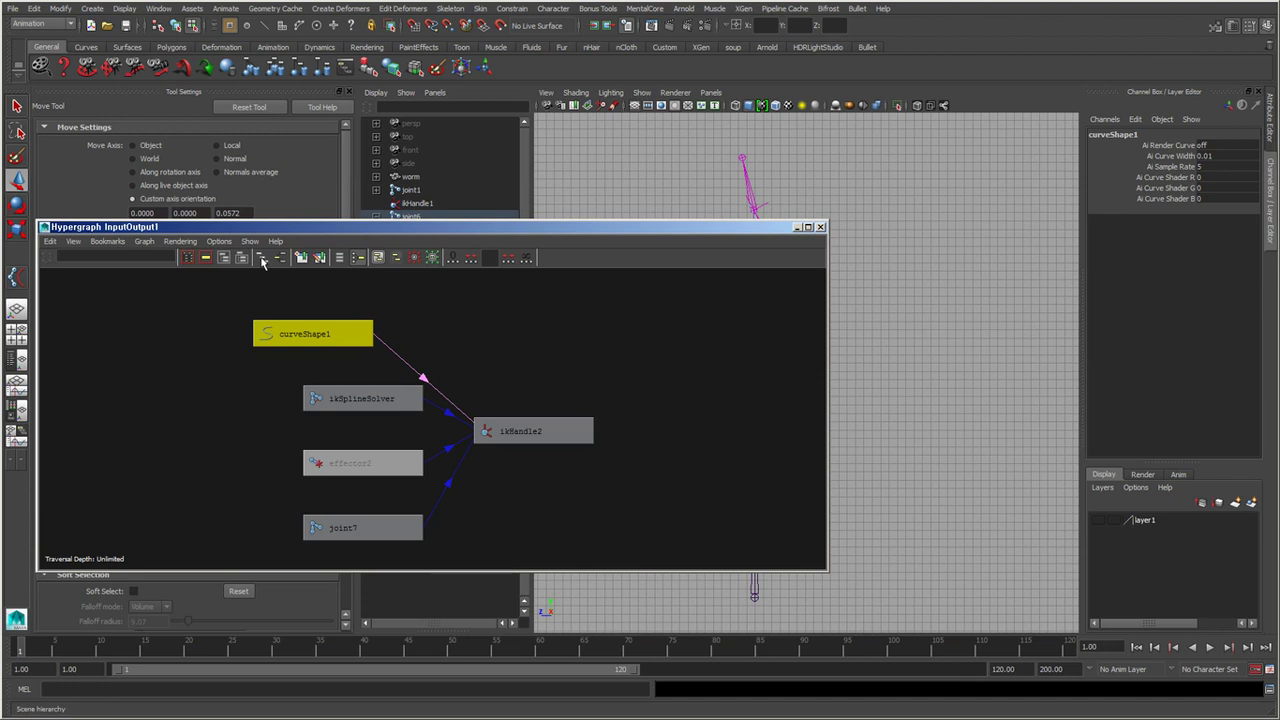
Switch the Hypergraph to Scene Hierarchy and inspect joint6 and curve1.
click(262, 259)
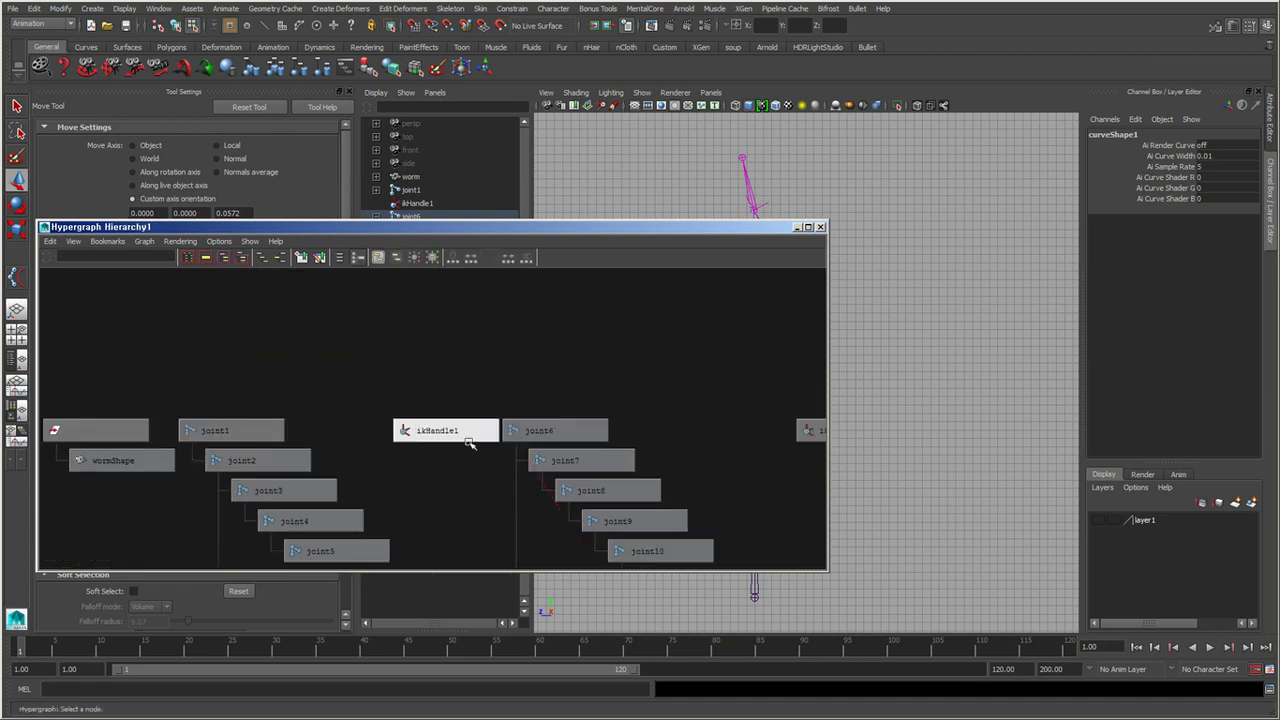
alt+right_drag(340, 428, 566, 431)
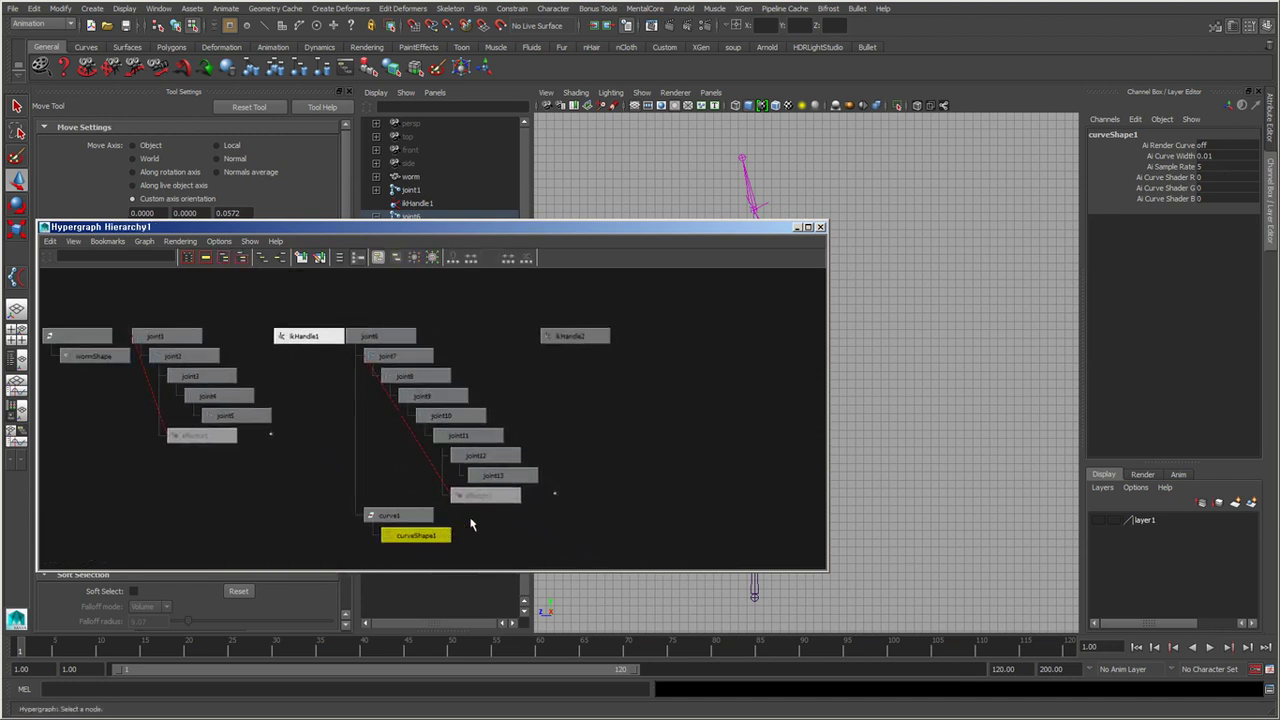
click(454, 331)
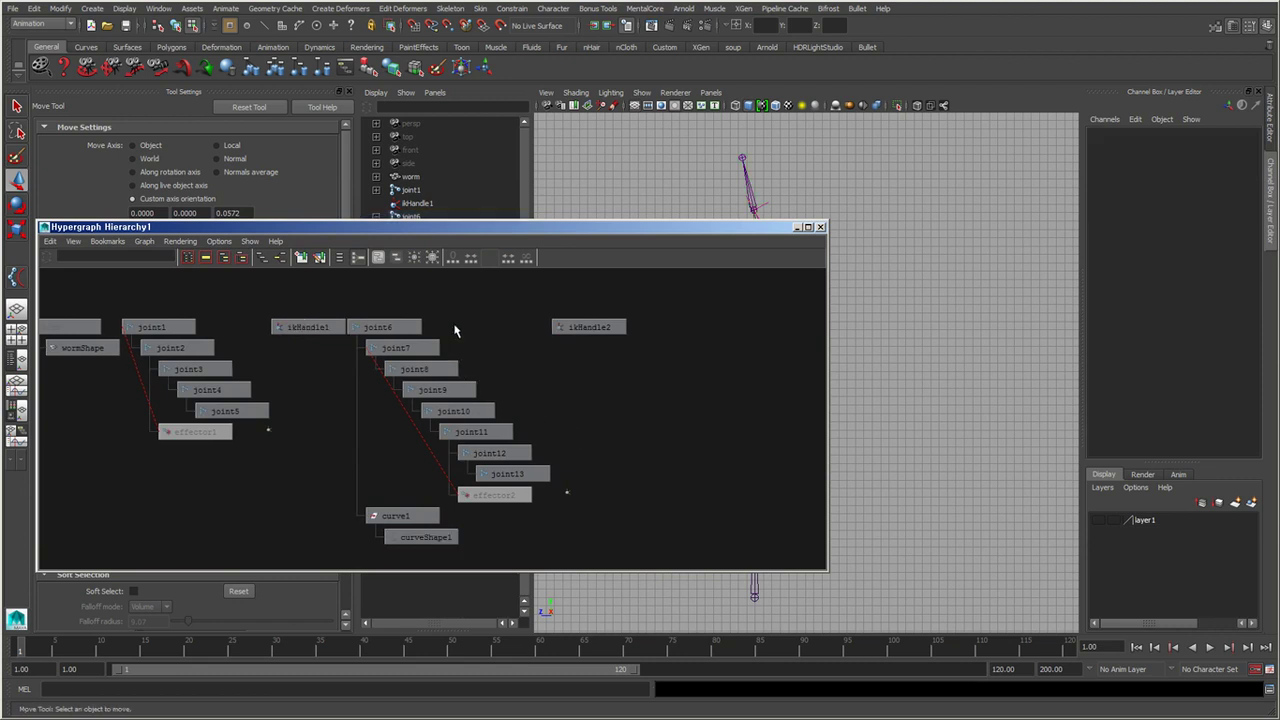
click(401, 324)
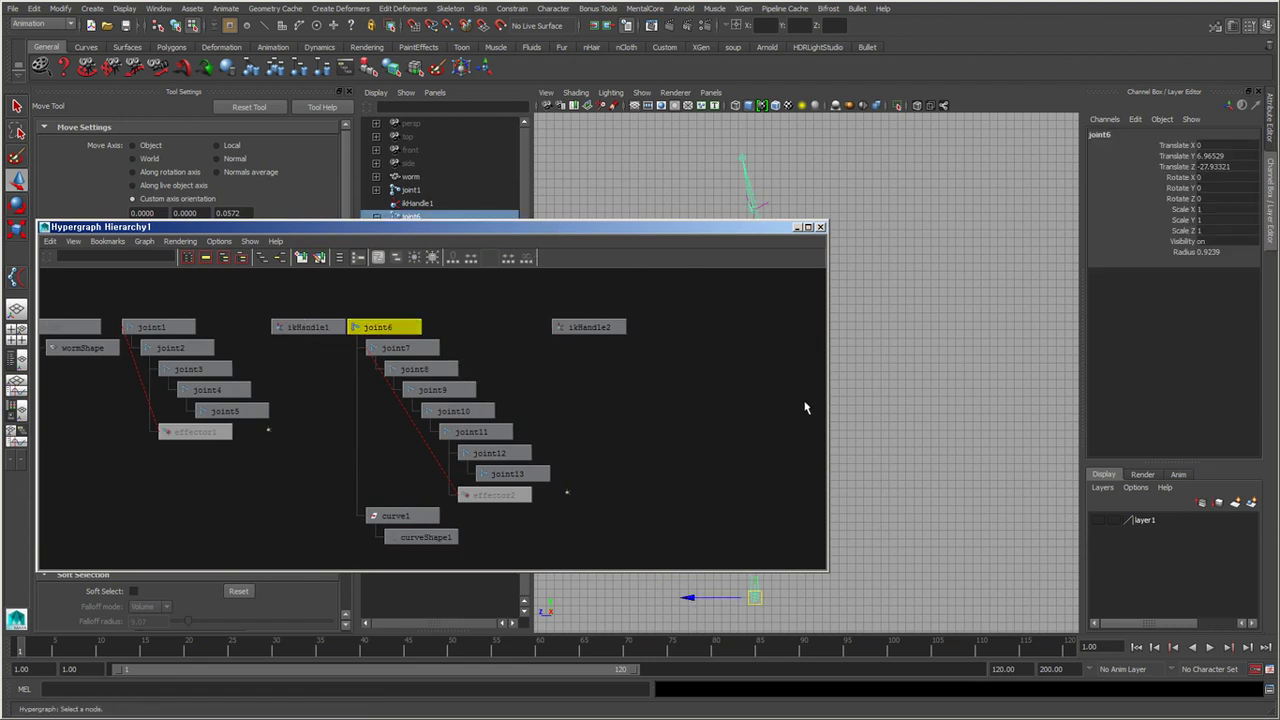
drag(829, 403, 668, 403)
alt+right_drag(457, 523, 456, 533)
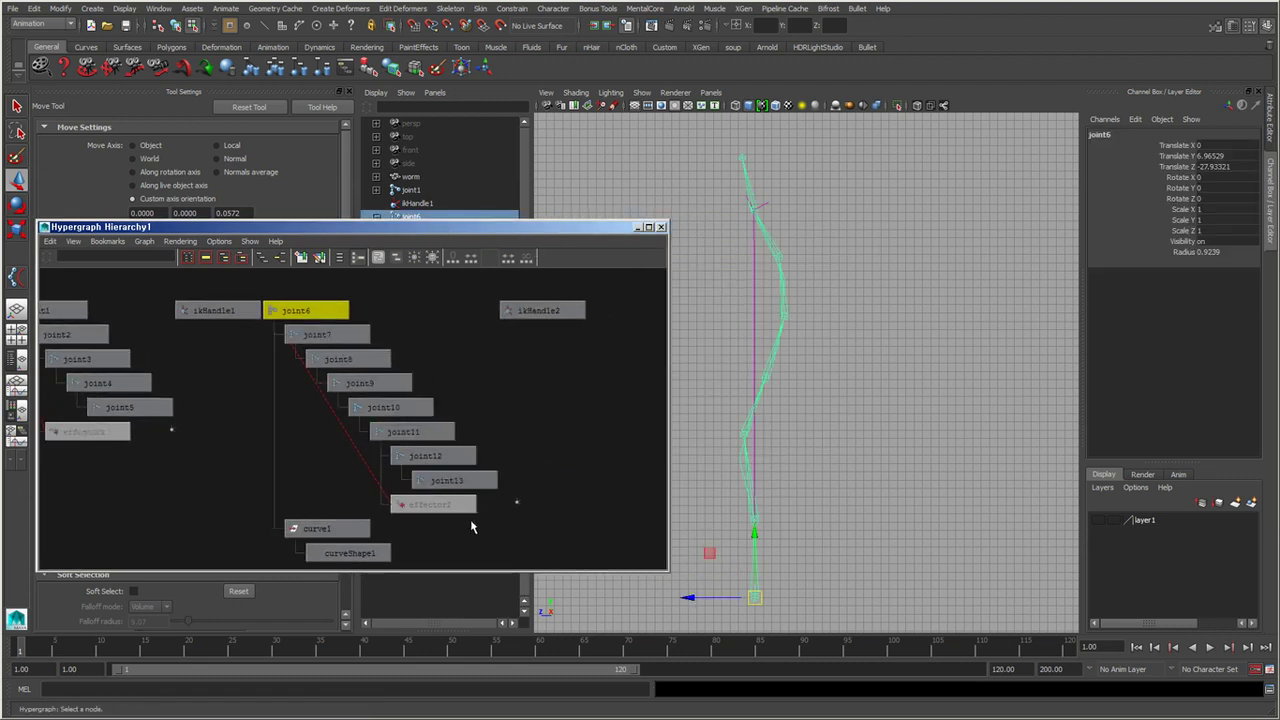
click(296, 523)
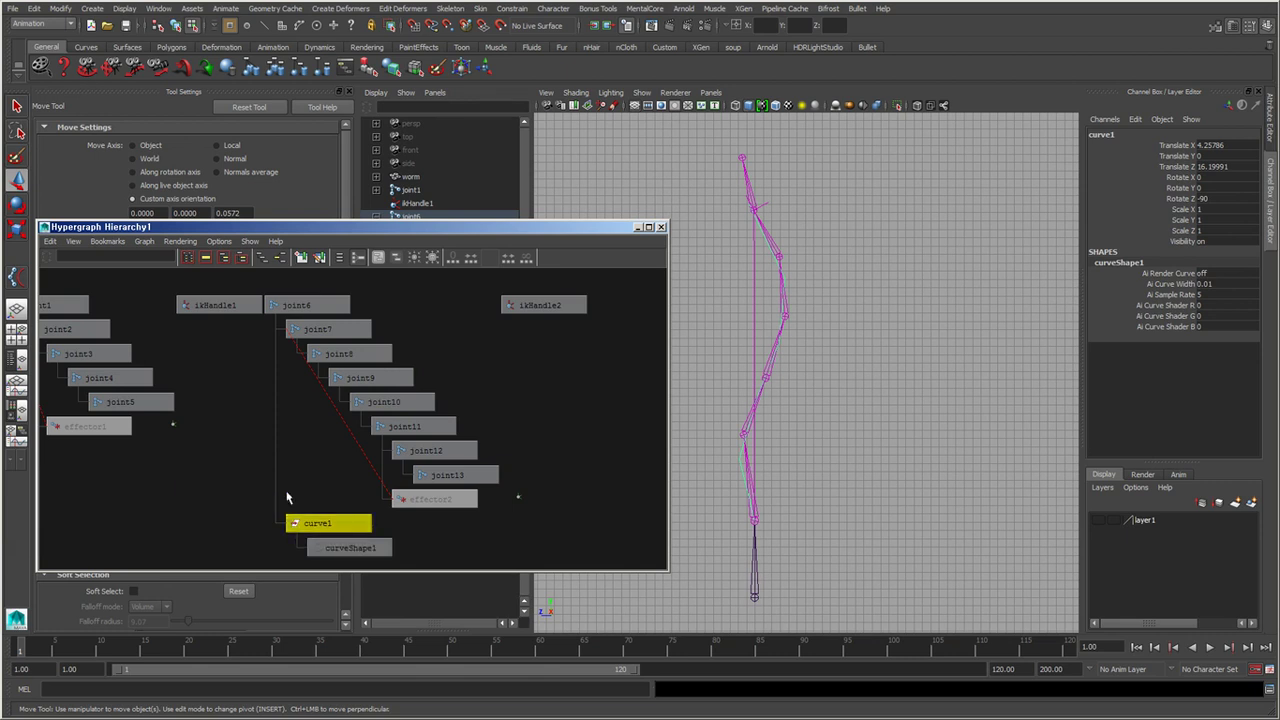
key(a)
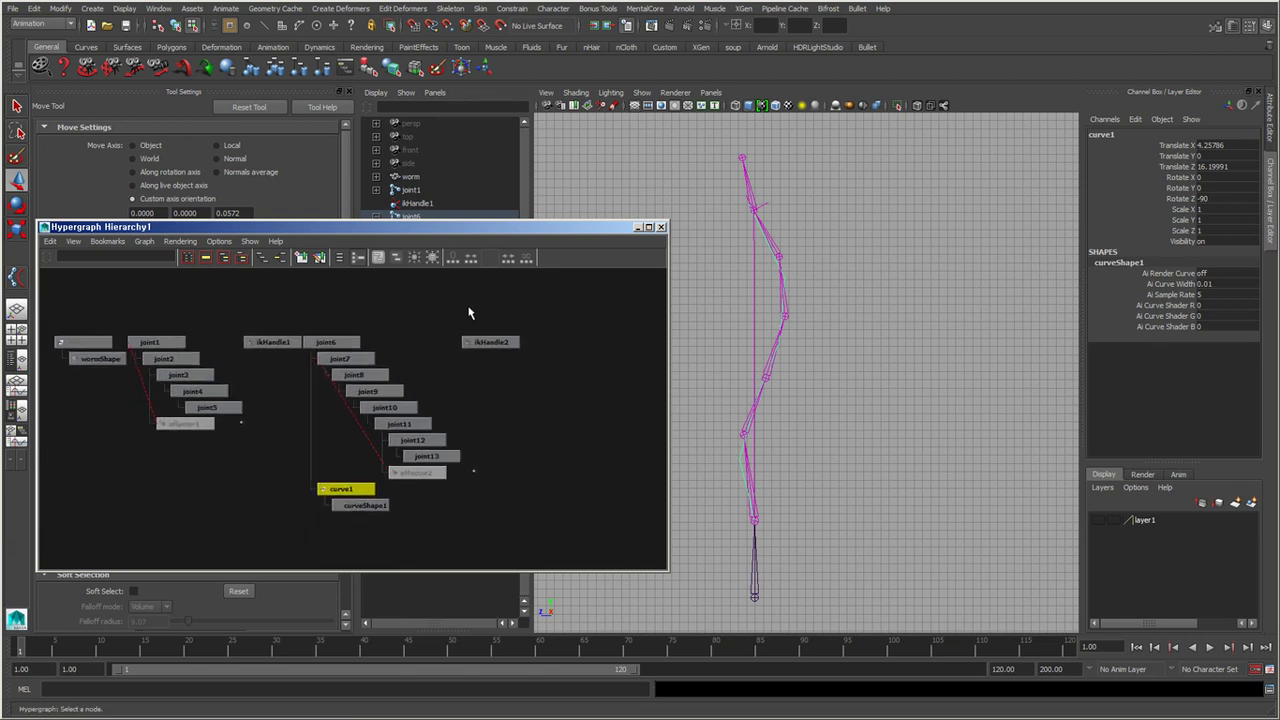
Select ikHandle2 and show its attributes in the Attribute Editor.
click(516, 341)
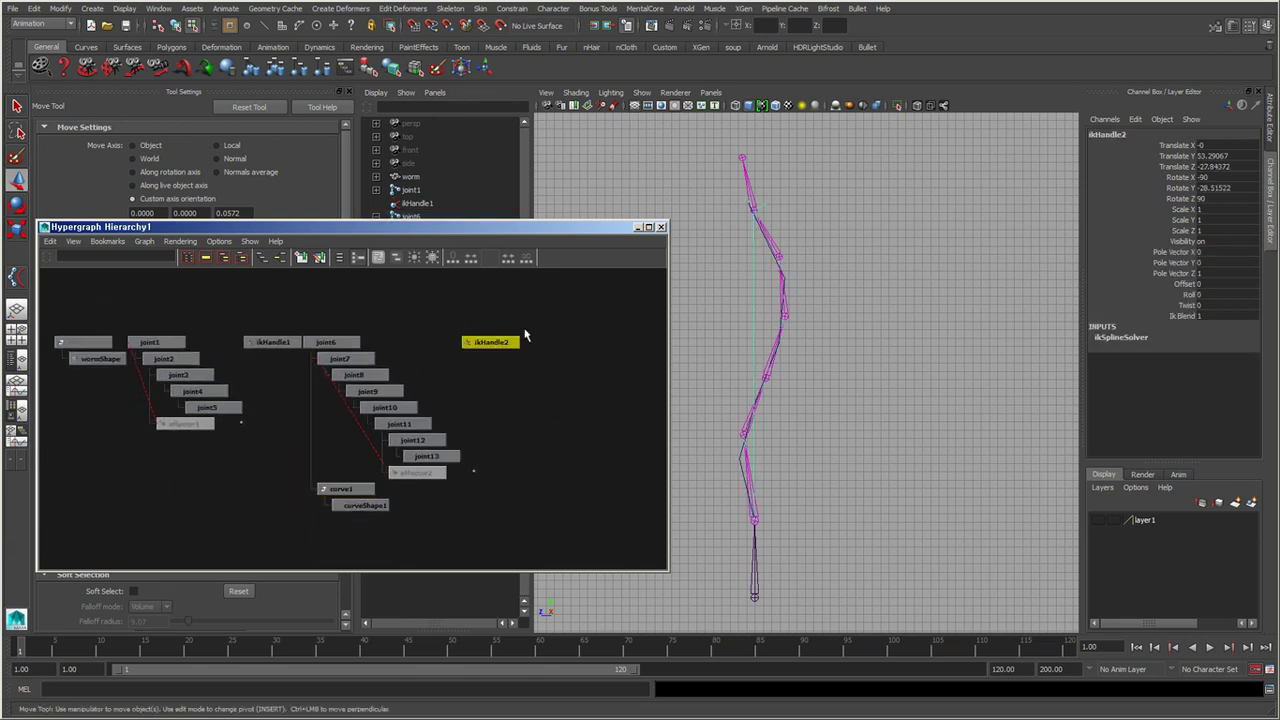
click(1271, 118)
drag(602, 228, 444, 272)
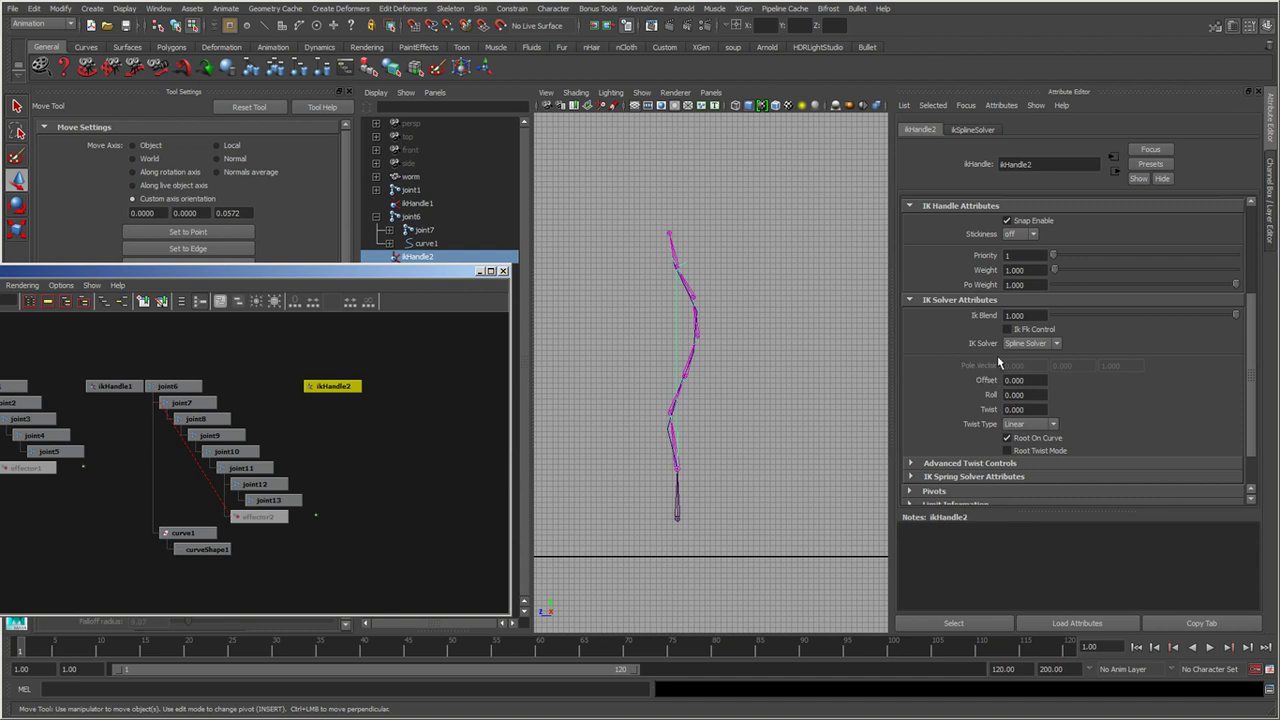
Keep ikHandle2 on Spline Solver, then frame the leg rig with nothing selected.
click(1052, 344)
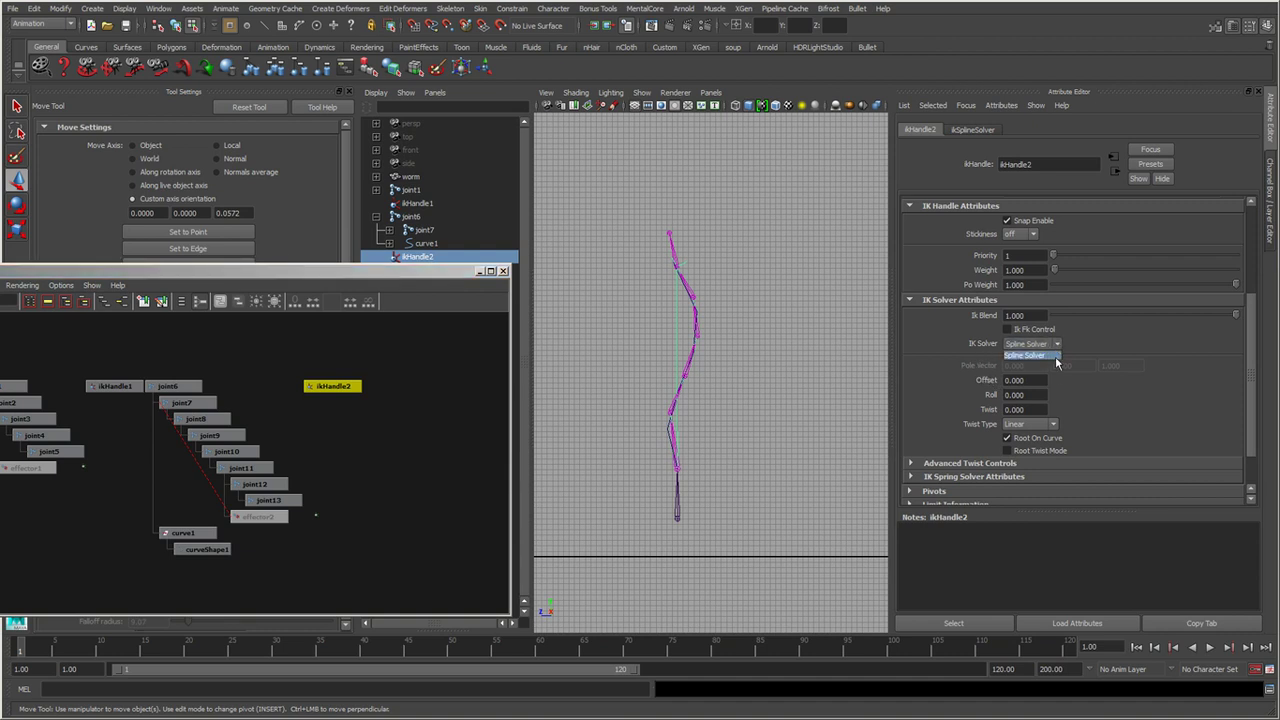
click(1056, 358)
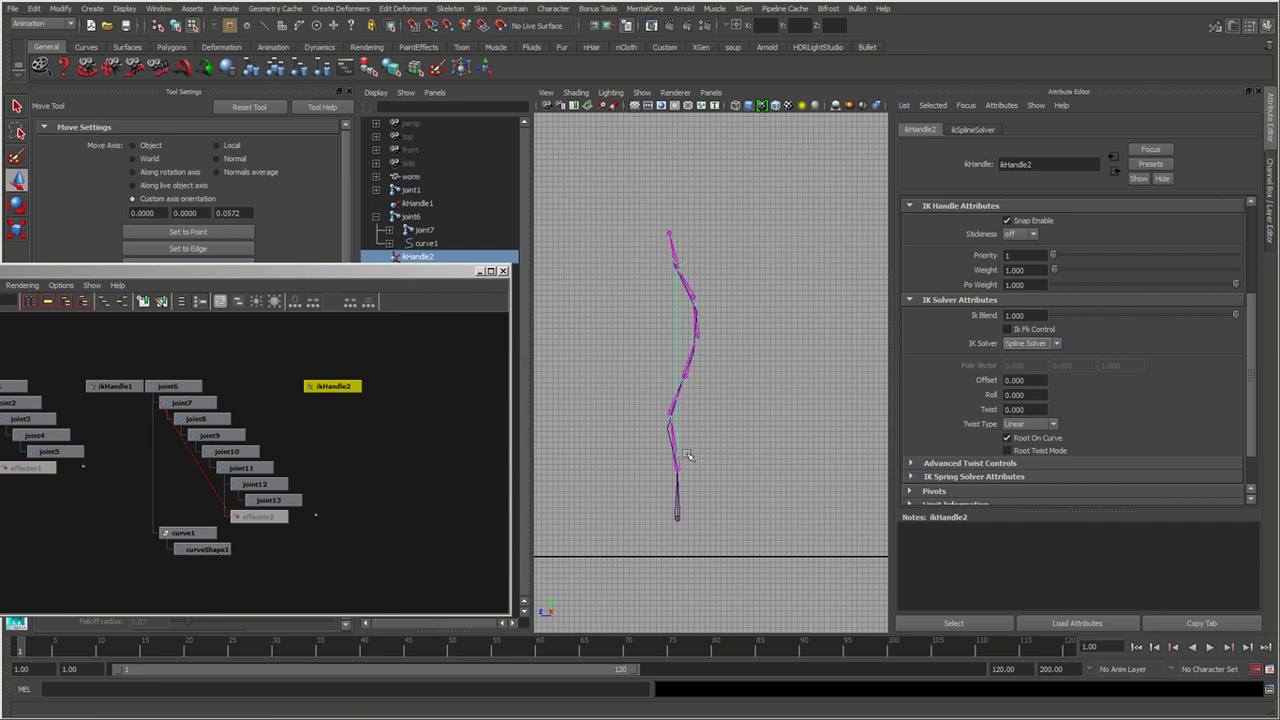
alt+middle_drag(644, 484, 793, 490)
scroll(729, 523, up, 5)
alt+middle_drag(729, 417, 646, 506)
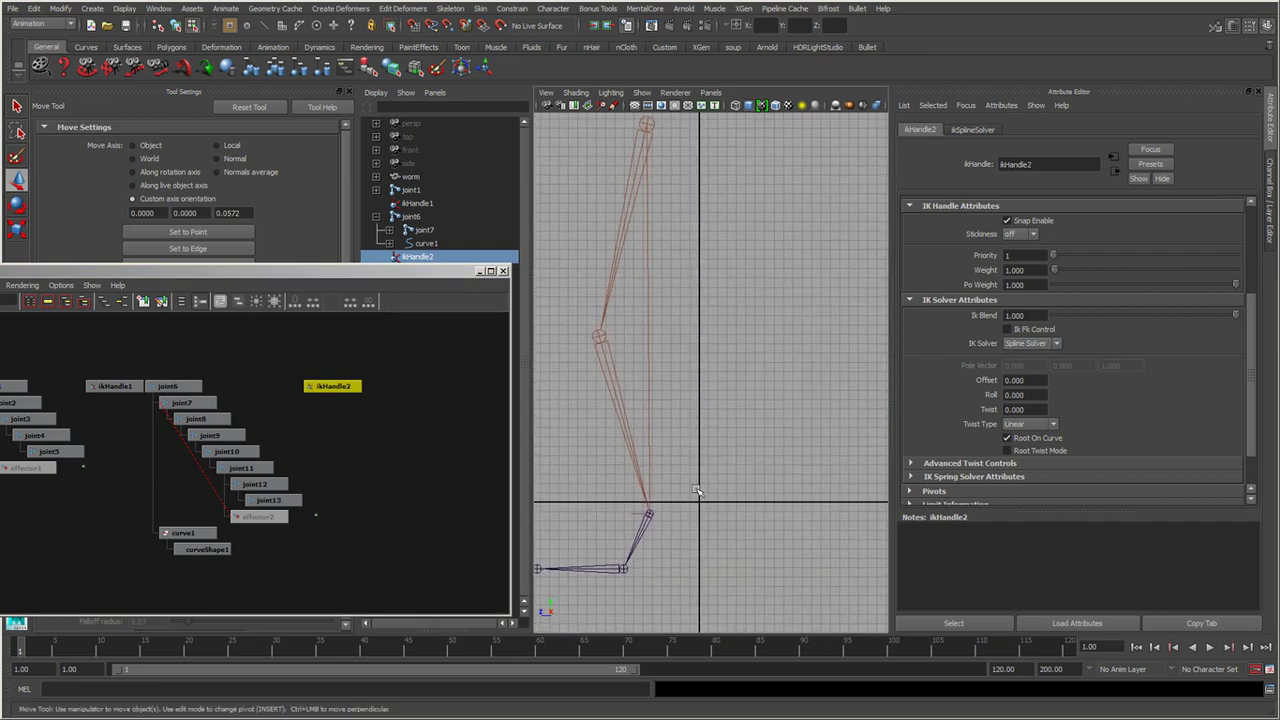
click(636, 518)
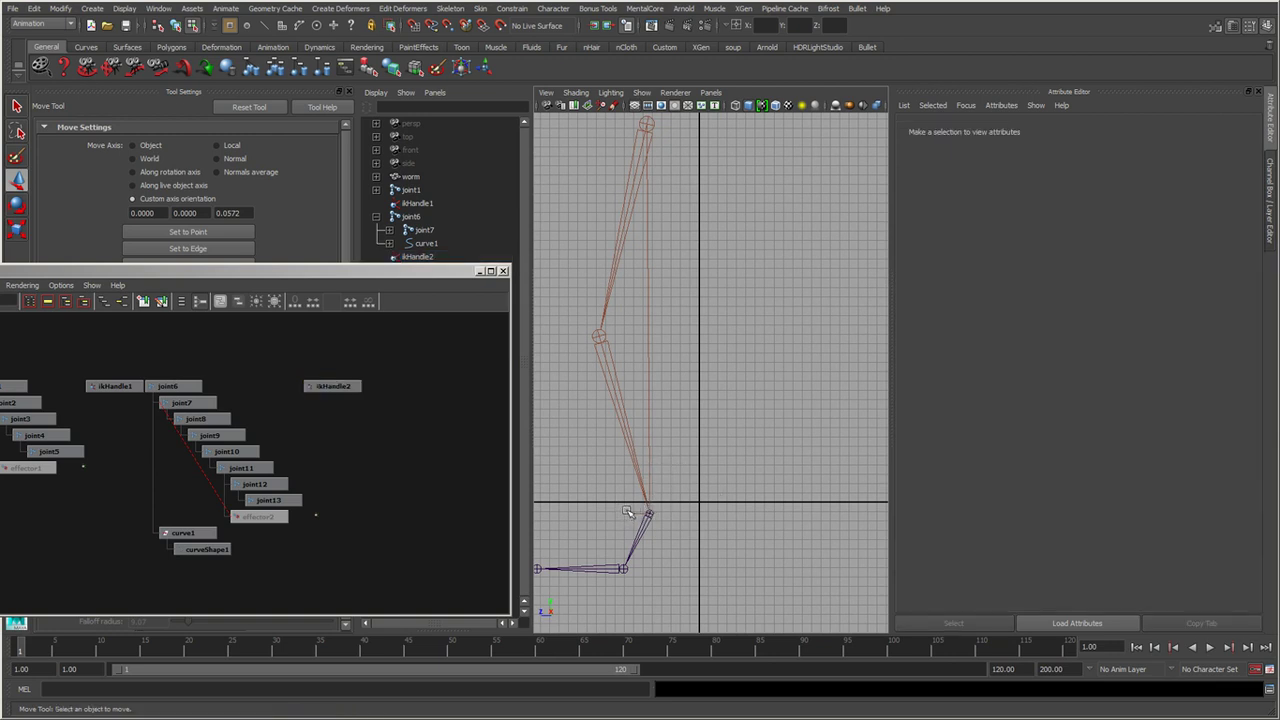
Select ikHandle1 to show its Rotate-Plane Solver attributes, and move the Hypergraph window lower.
click(635, 516)
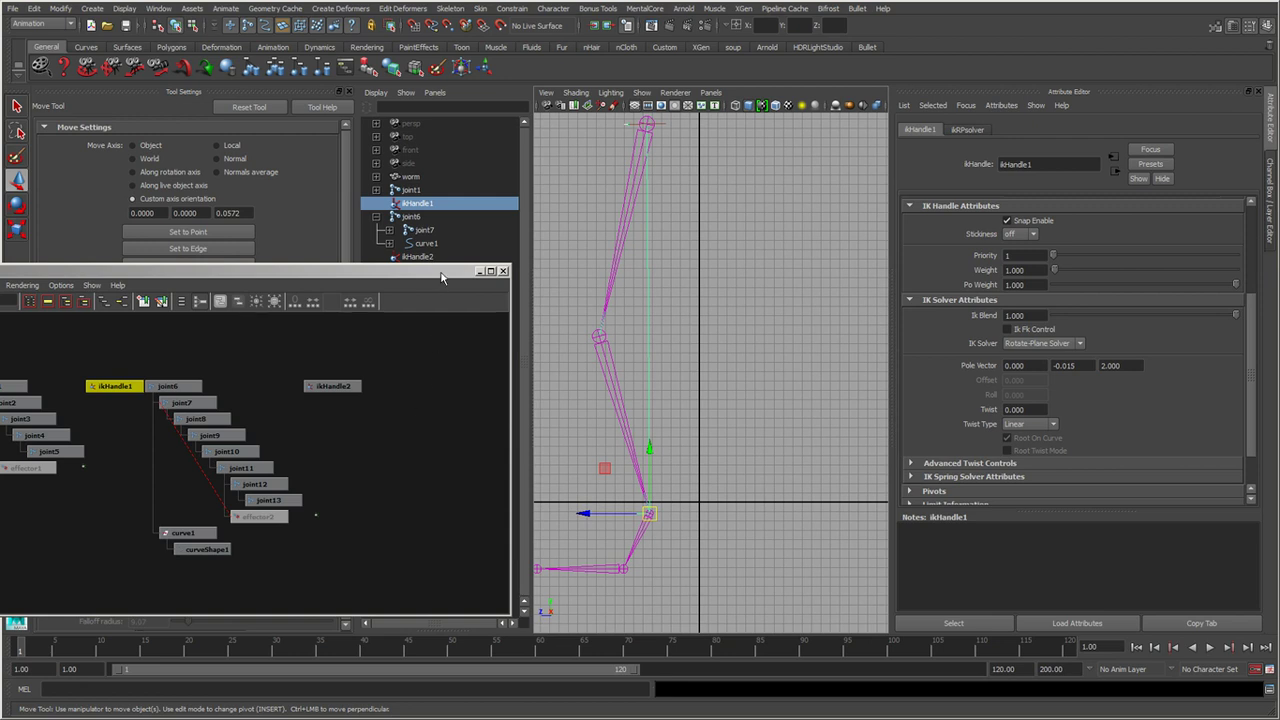
drag(443, 278, 476, 373)
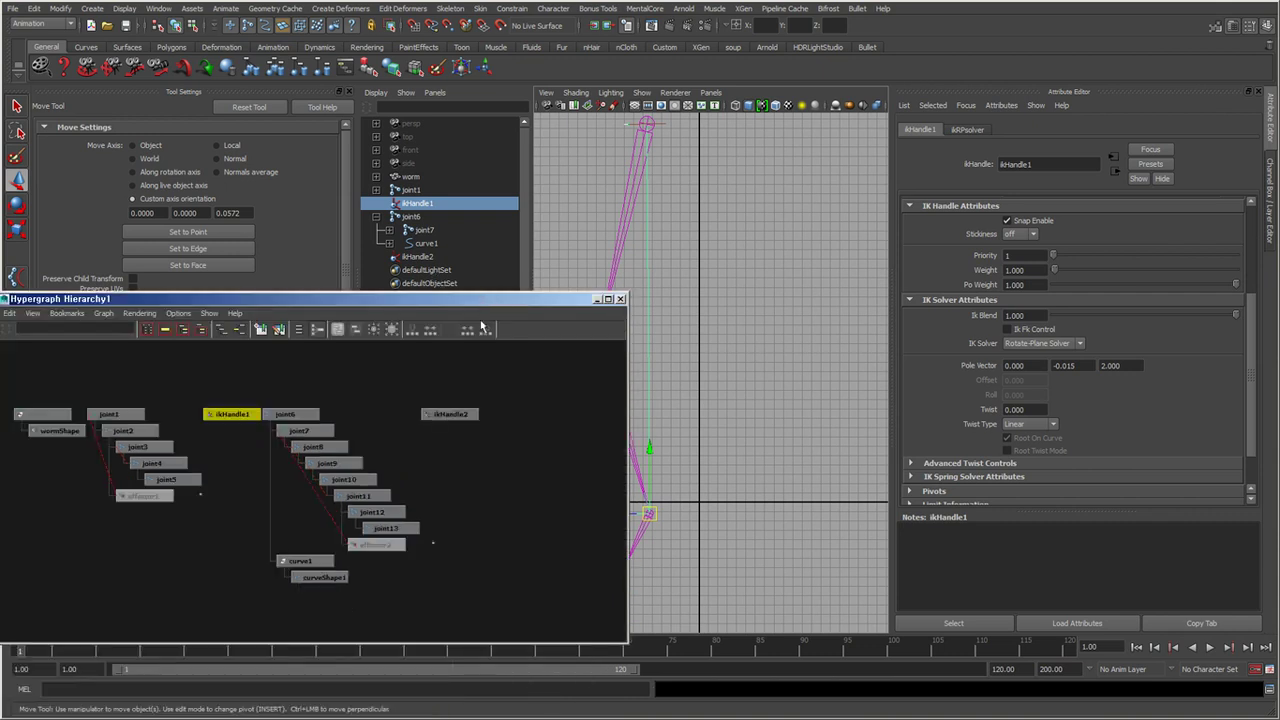
Check ikHandle2's solver, keep ikHandle1 on Rotate-Plane Solver, then close the Hypergraph.
drag(400, 368, 485, 300)
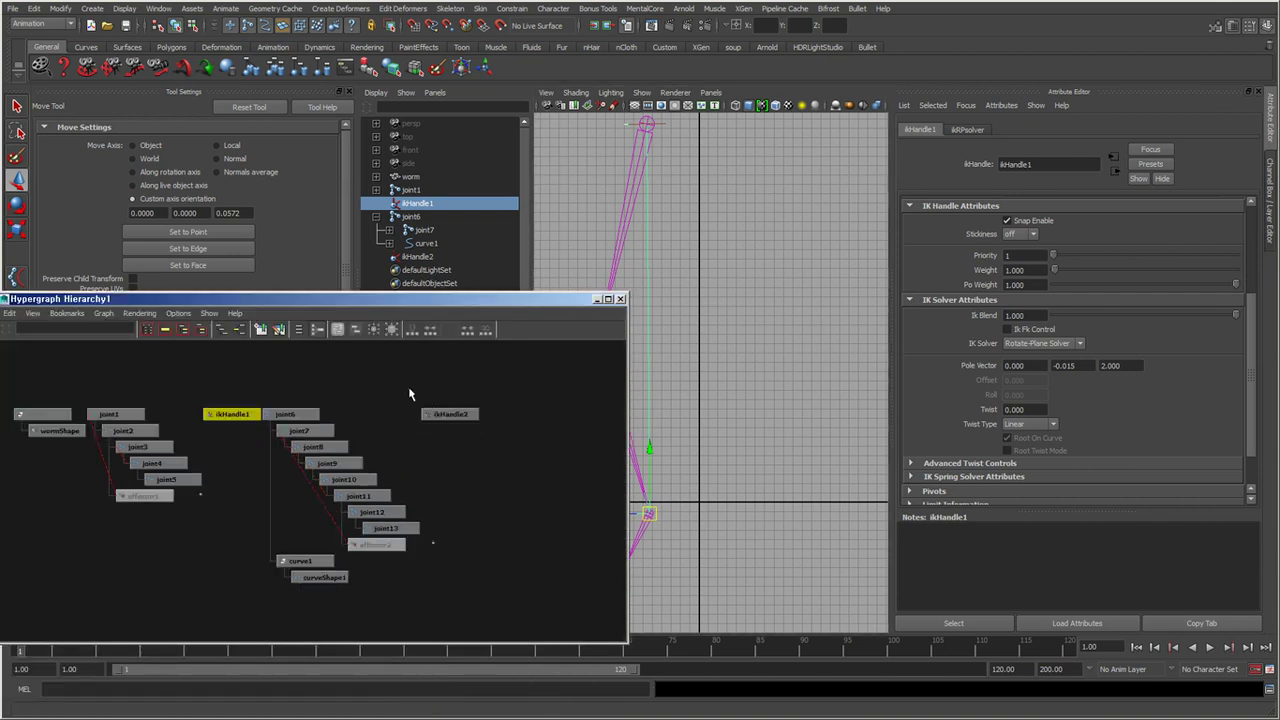
click(448, 414)
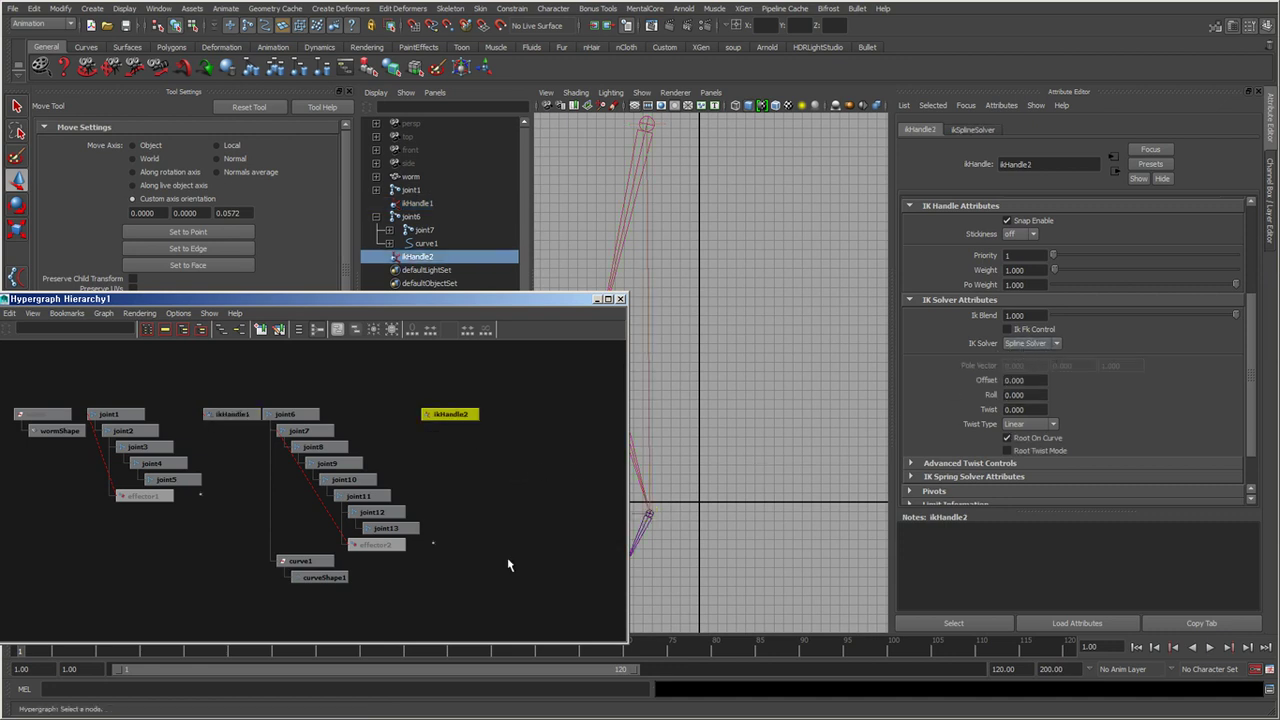
click(279, 418)
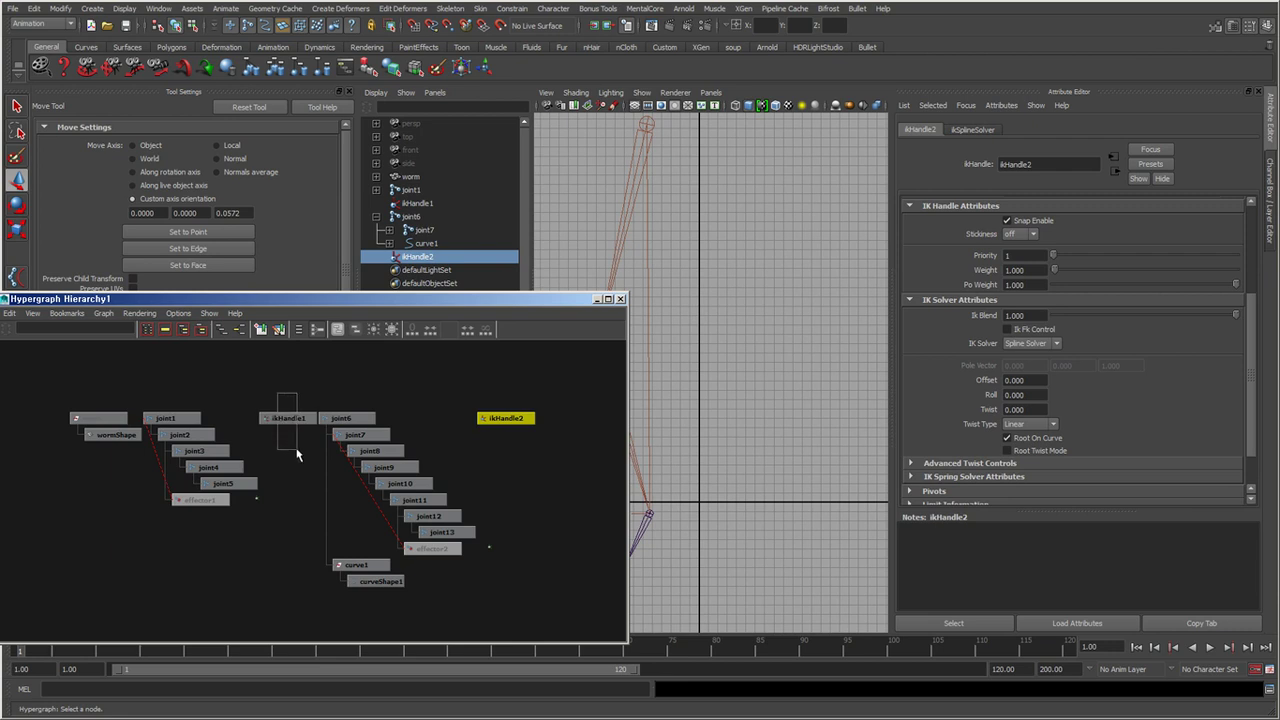
click(1075, 344)
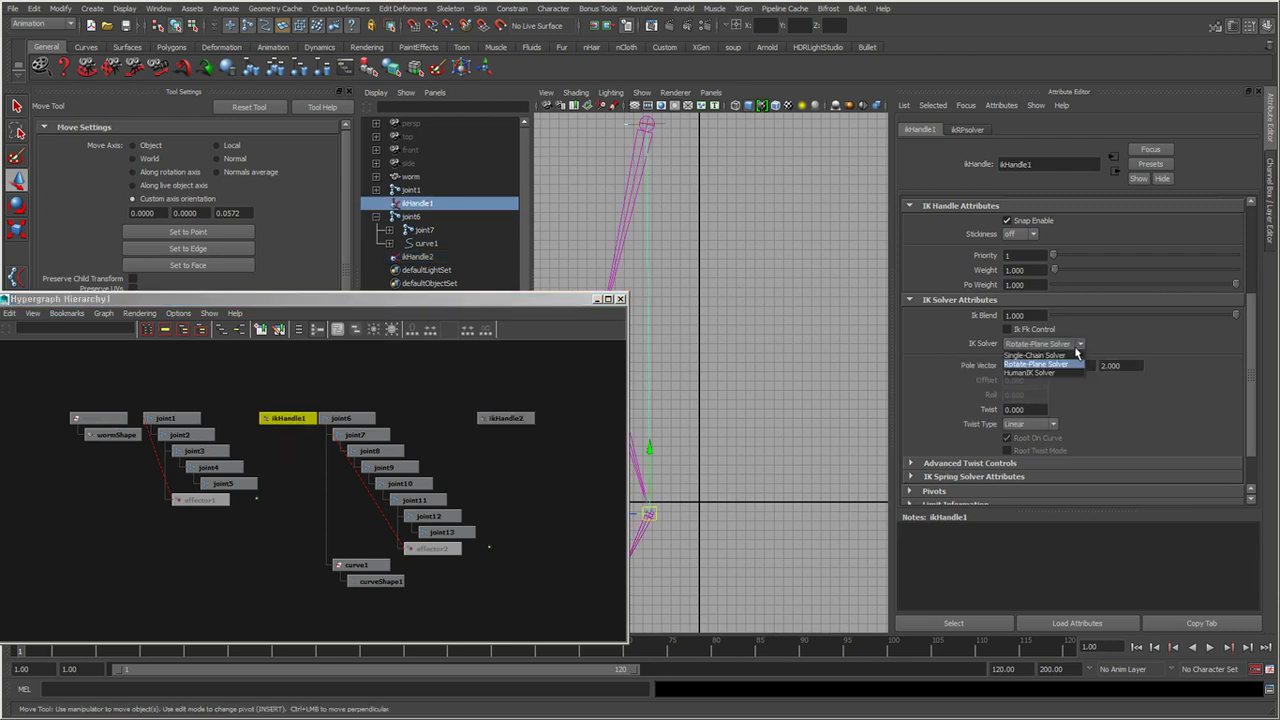
click(1060, 364)
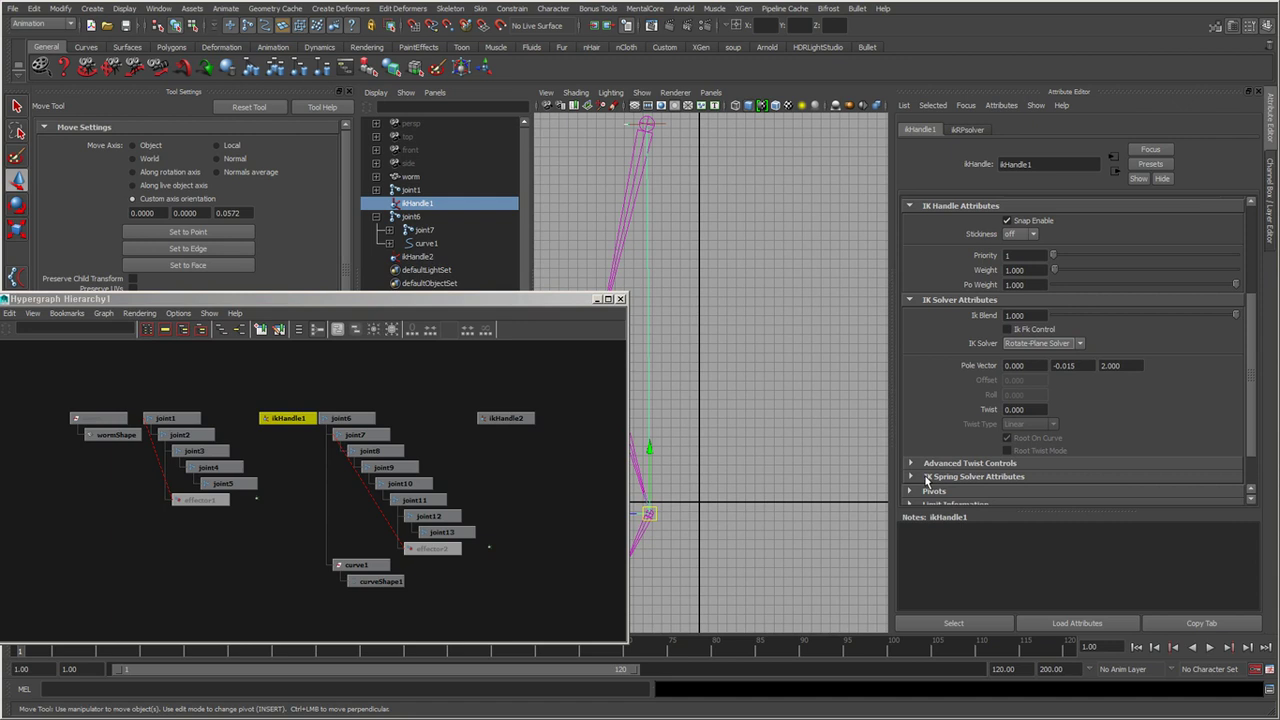
click(621, 300)
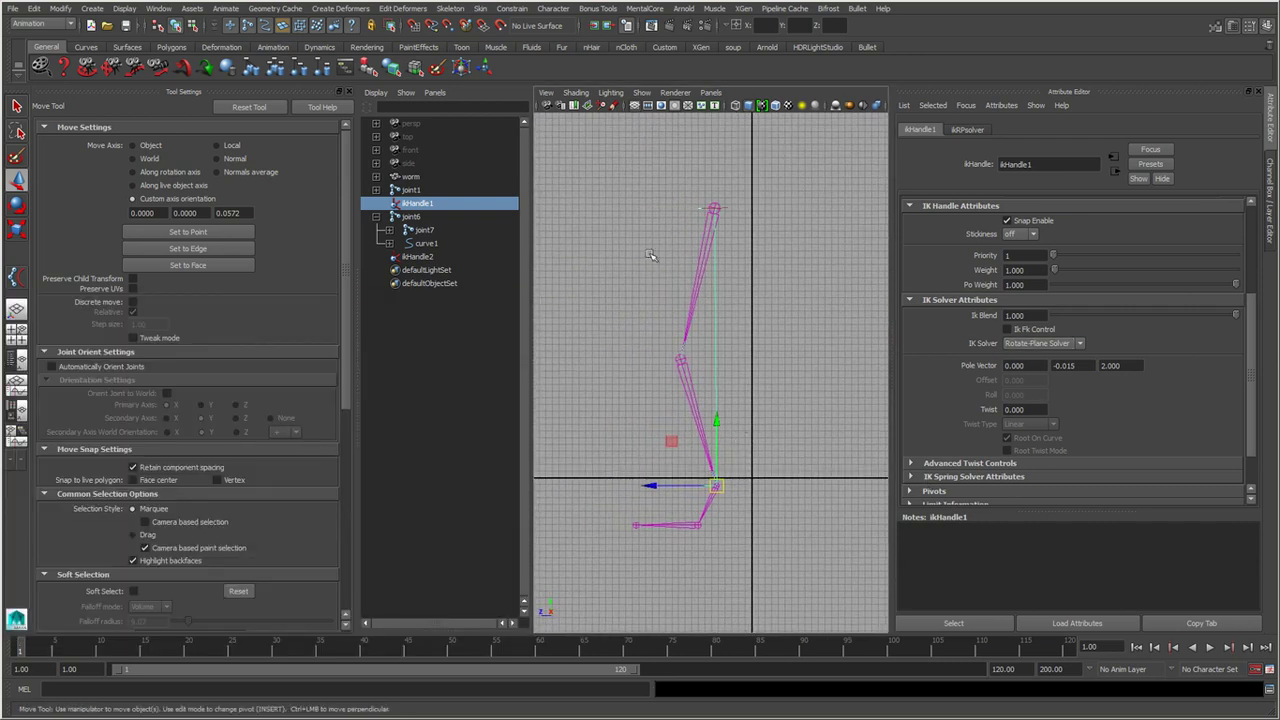
Delete joint1 through ikHandle2, including both chains, IK handles and the curve.
click(434, 191)
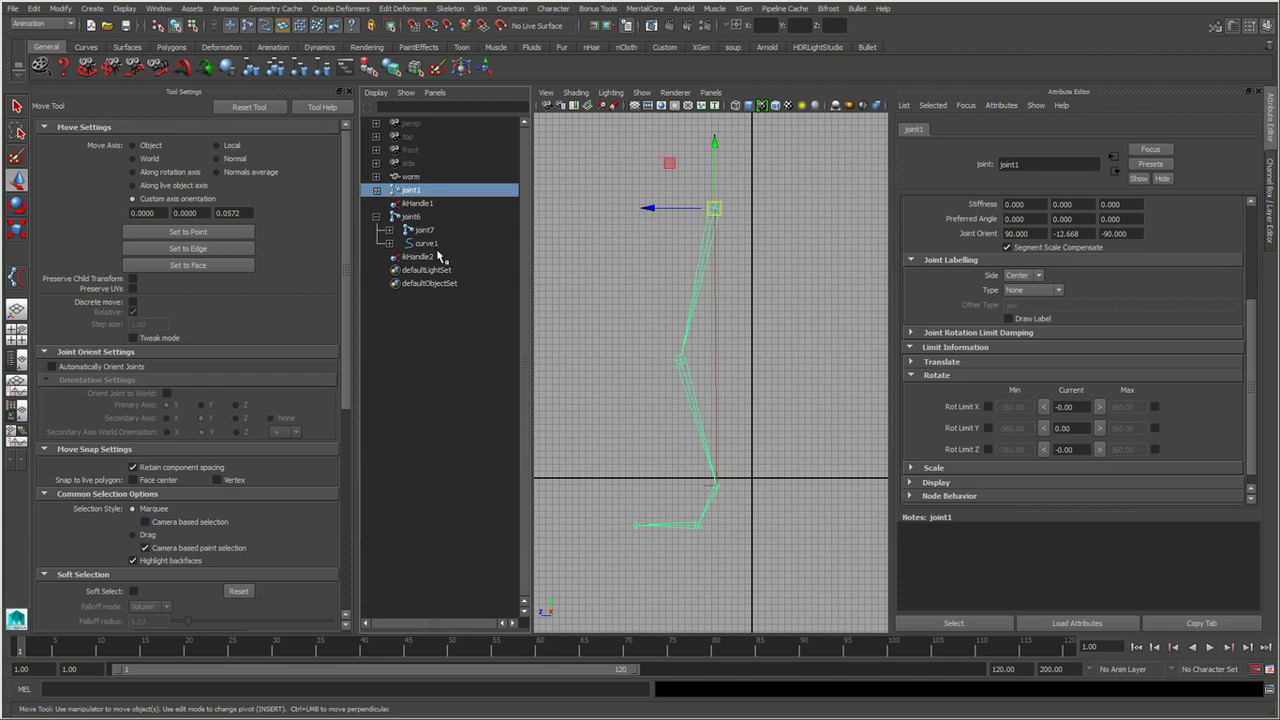
shift+click(437, 256)
key(Delete)
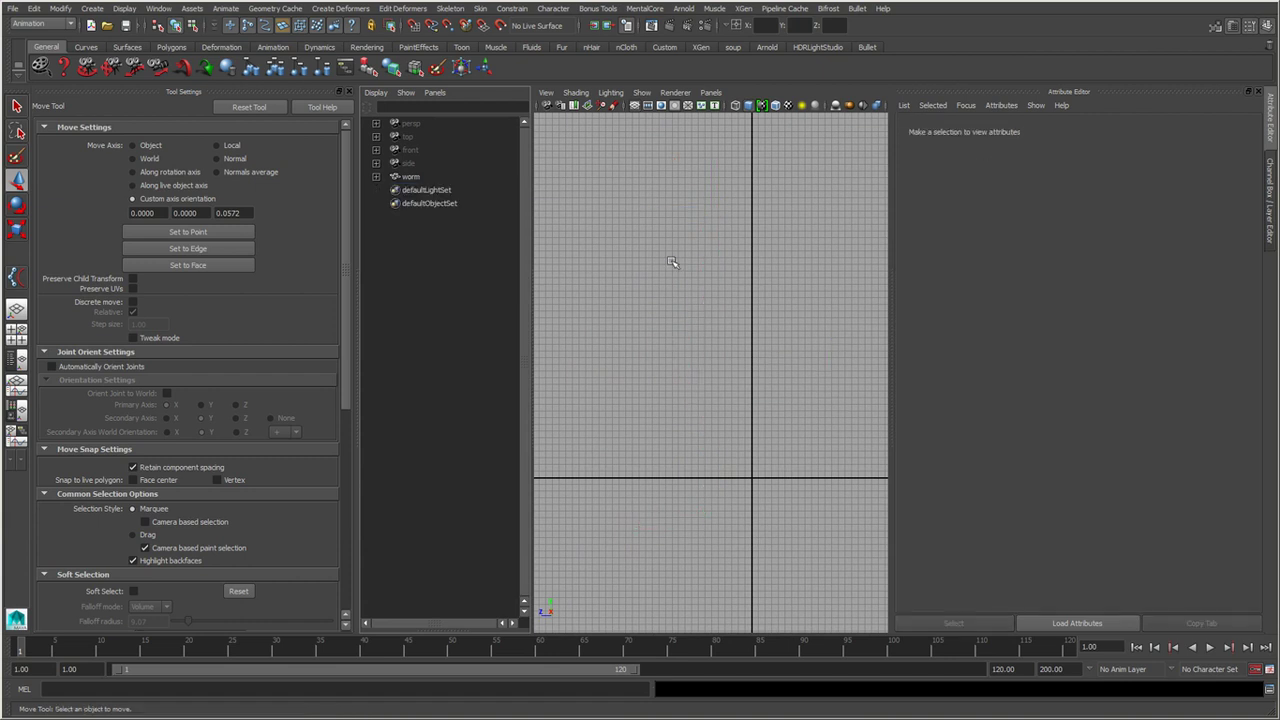
Switch the viewport to top view and activate Skeleton > Joint Tool.
key(space)
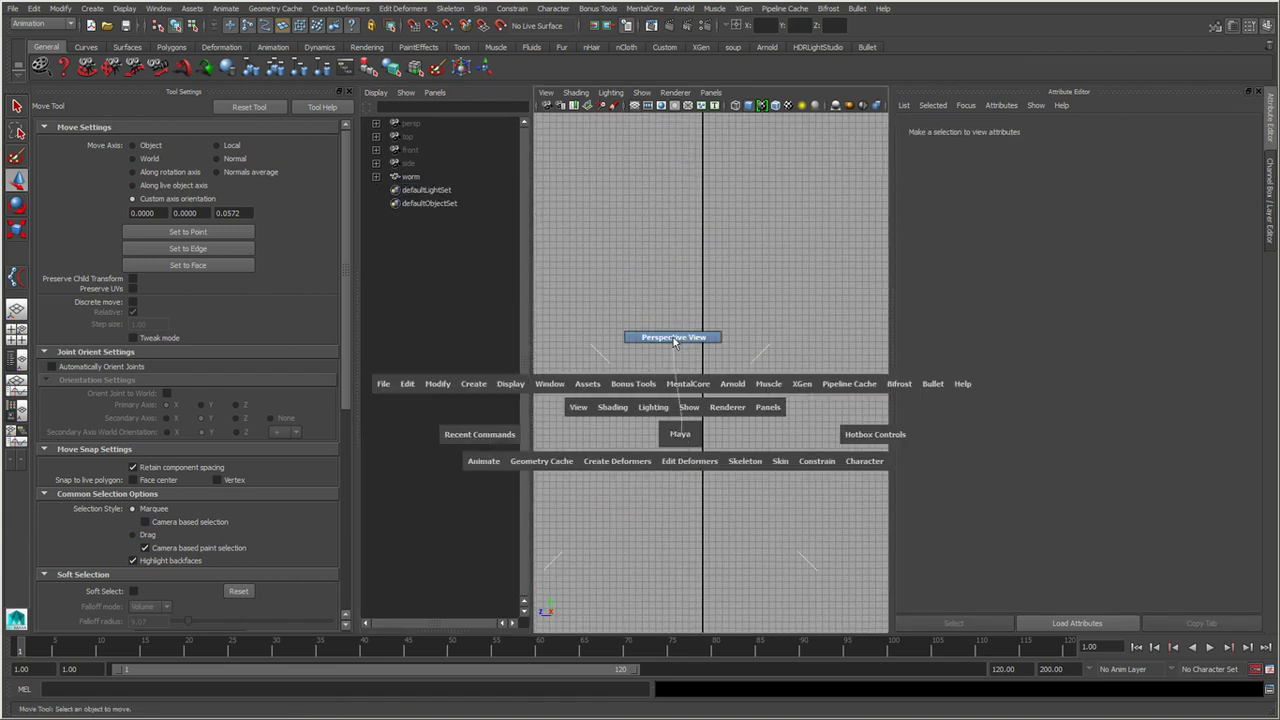
click(663, 337)
mouse_move(663, 337)
alt+mouse_down()
mouse_move(741, 421)
mouse_move(706, 457)
mouse_move(714, 449)
alt+mouse_up()
key(space)
click(780, 449)
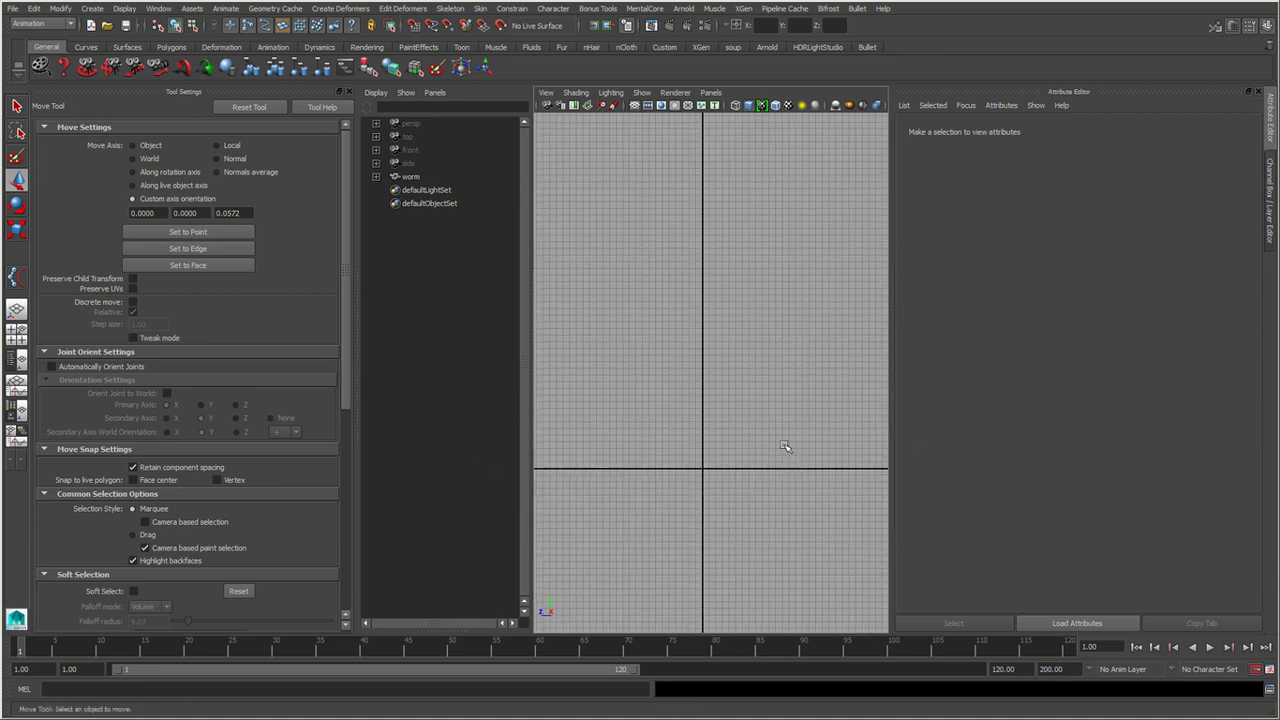
key(space)
click(789, 404)
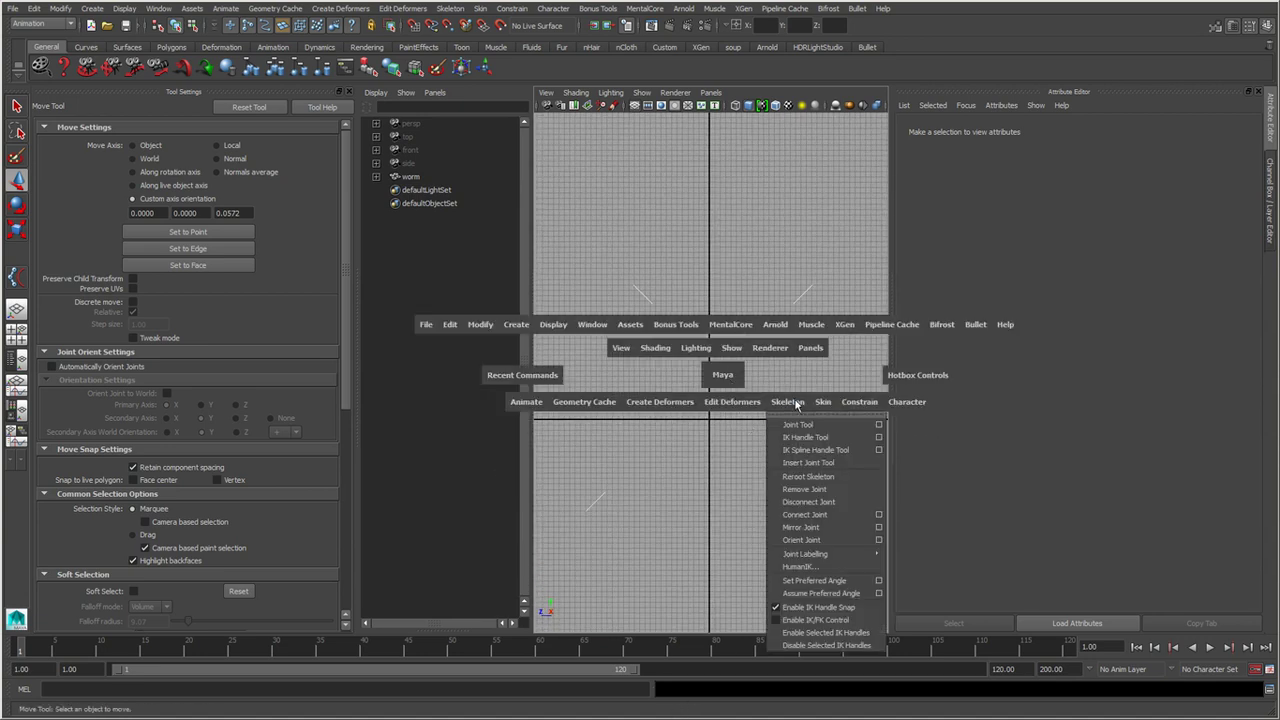
click(800, 421)
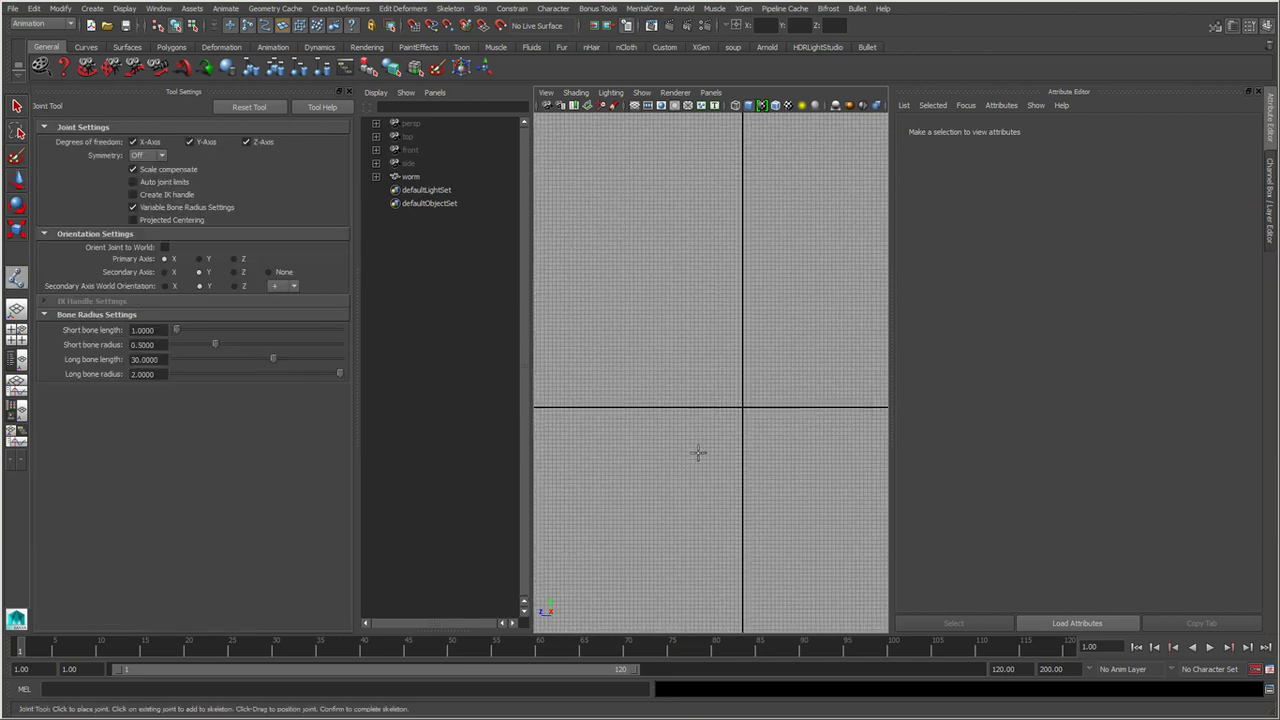
Draw a straight horizontal chain of nine joints, joint1 to joint9, in top view.
click(349, 93)
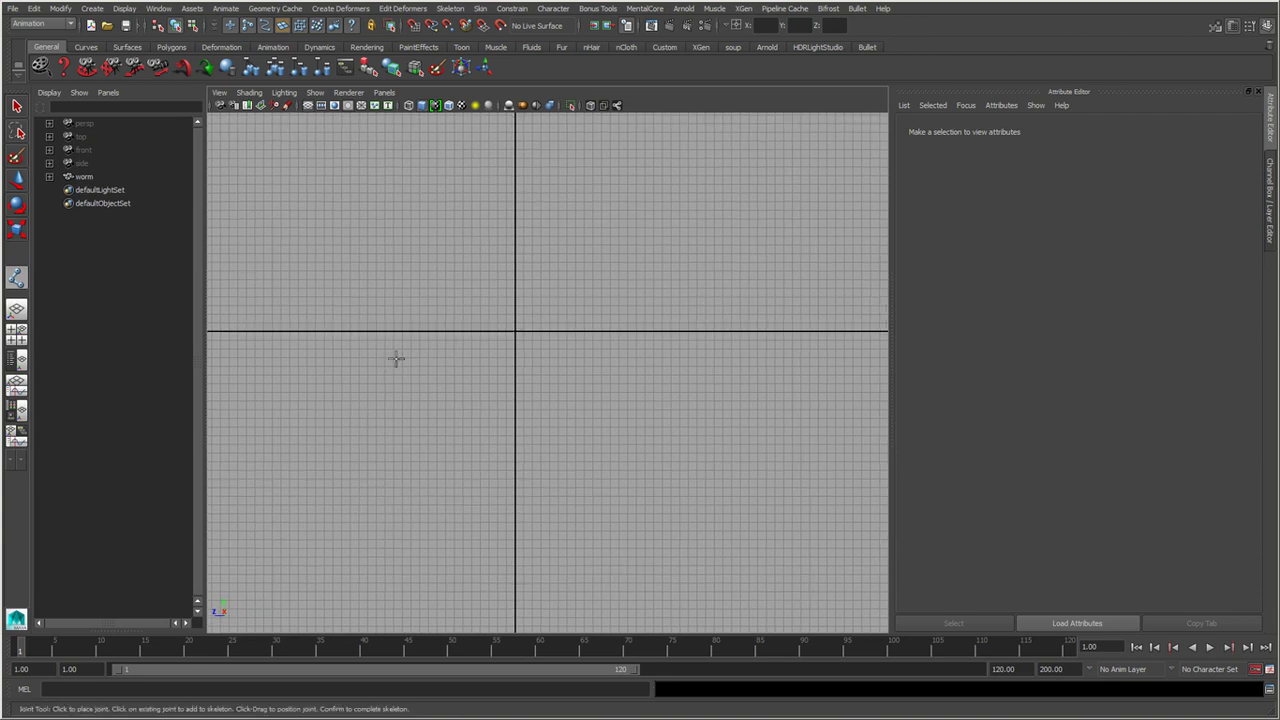
click(326, 333)
click(384, 332)
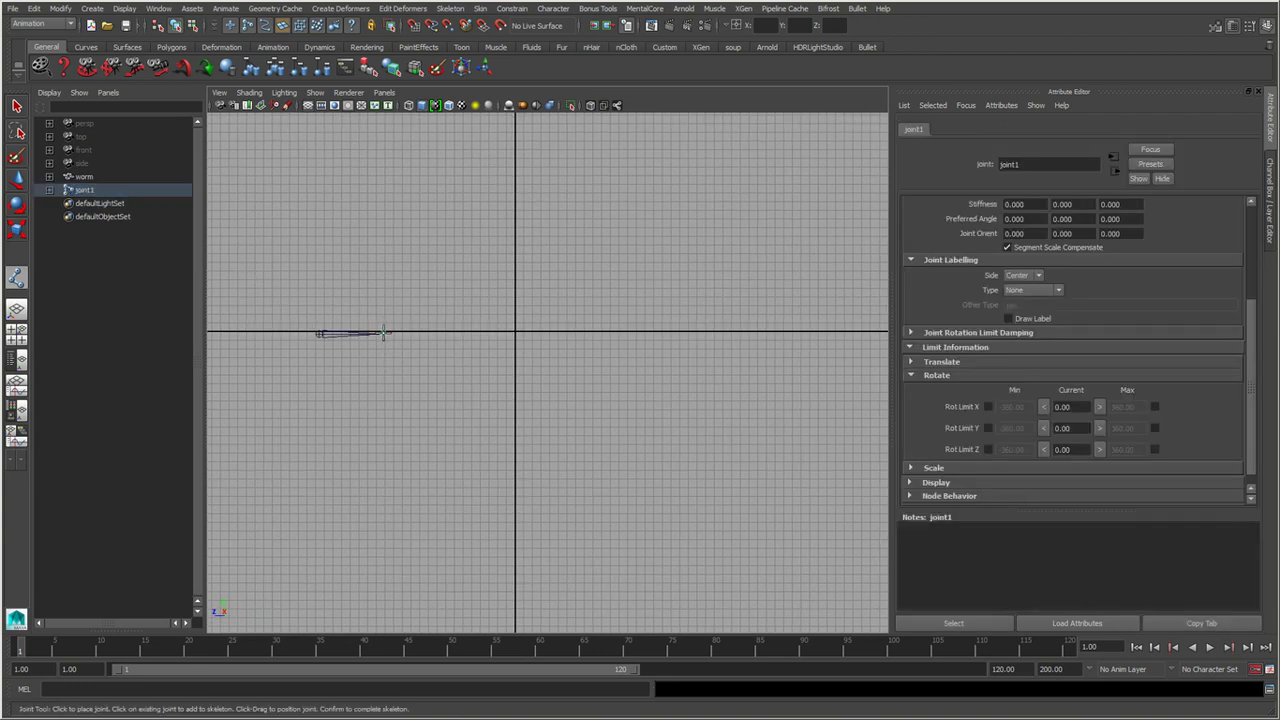
click(444, 333)
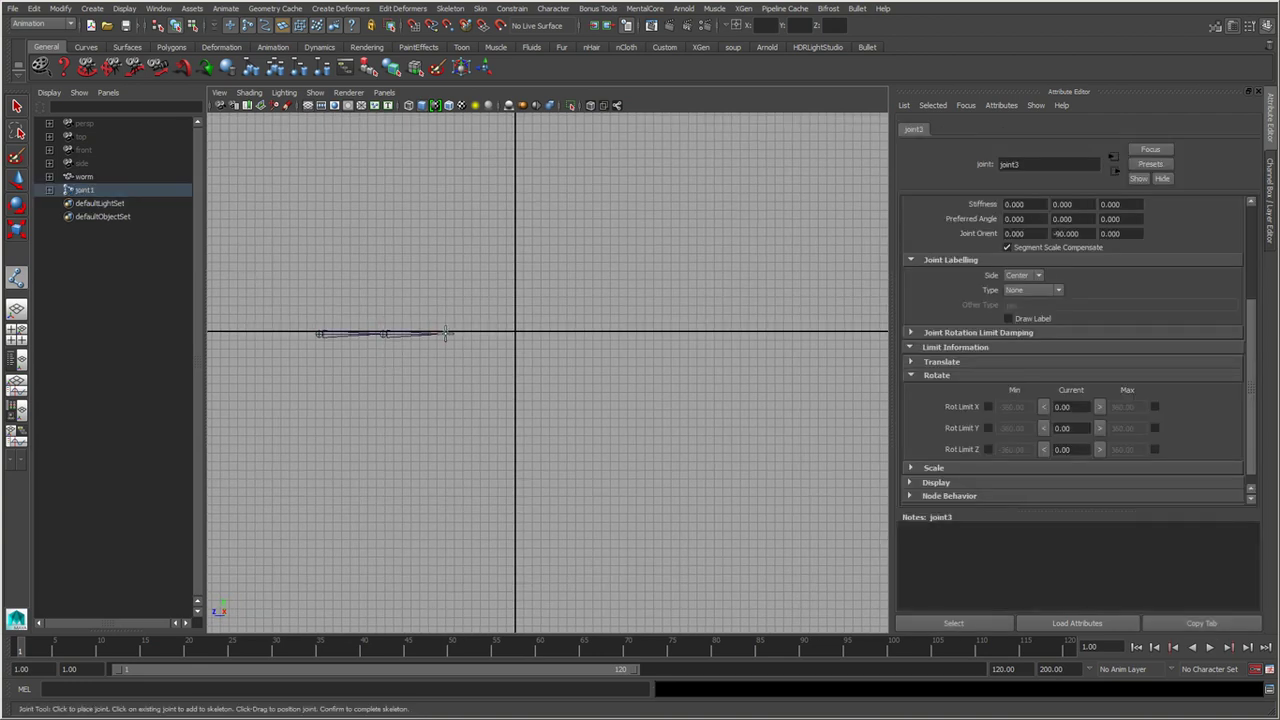
click(500, 333)
click(541, 333)
click(597, 333)
click(647, 333)
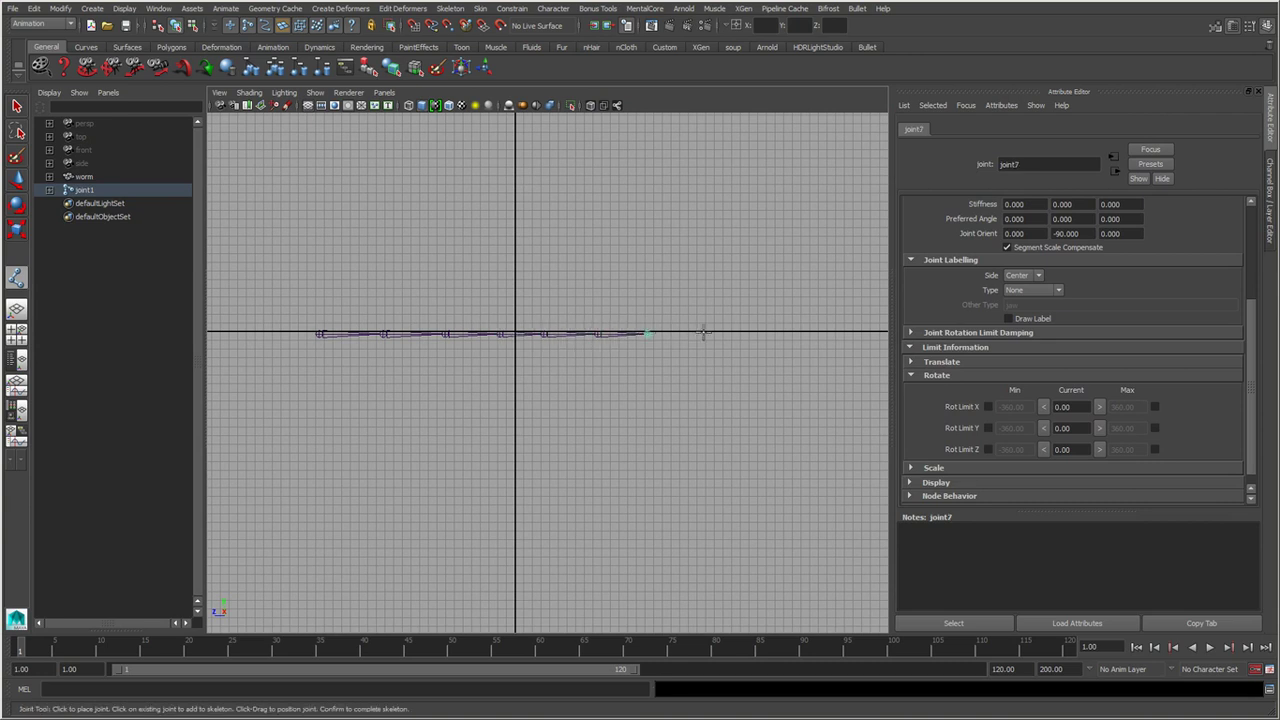
click(704, 333)
click(756, 333)
key(w)
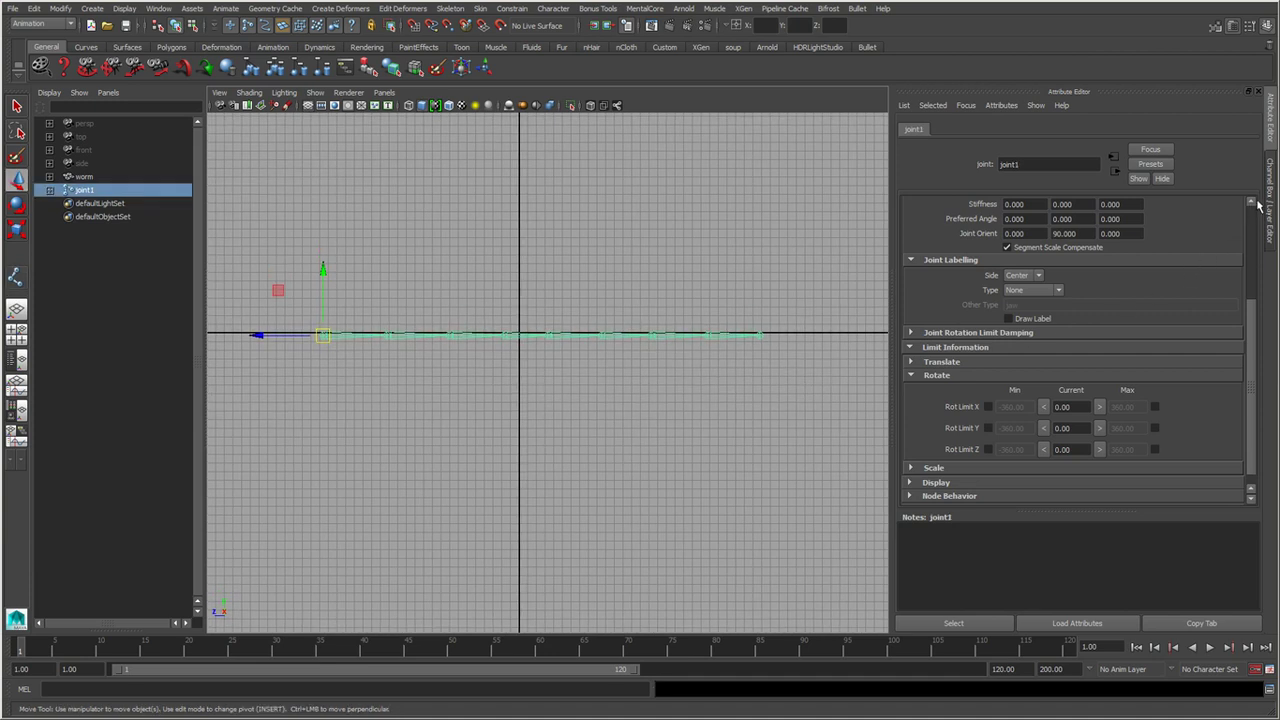
Set joint1's Translate Y to 0 and deselect the chain.
scroll(1084, 256, up, 5)
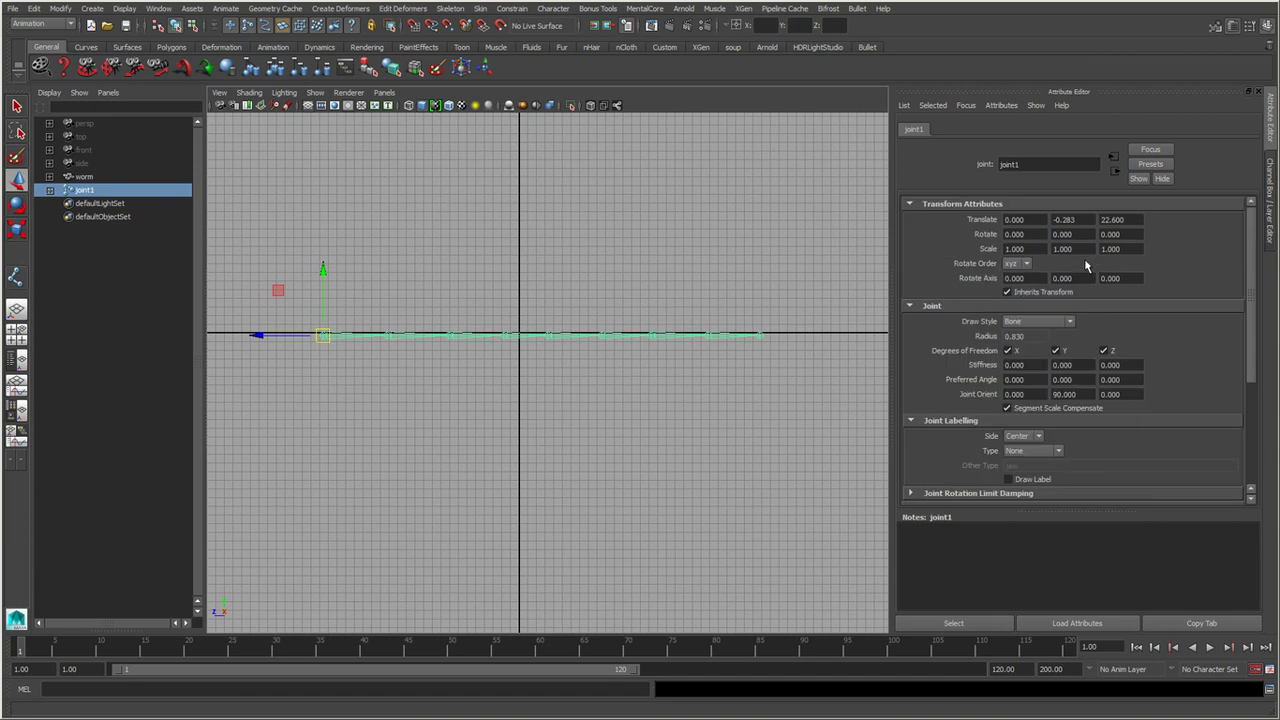
click(1070, 219)
text(0)
key(Return)
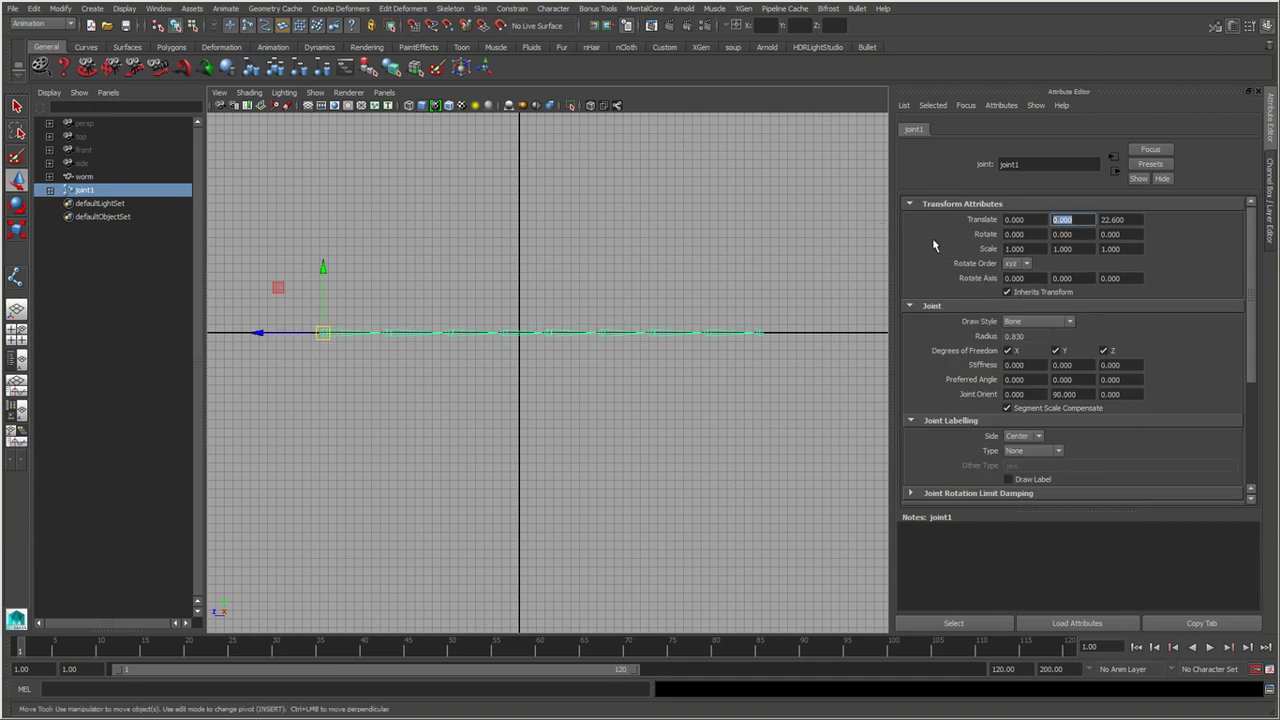
alt+middle_drag(537, 423, 603, 440)
click(603, 440)
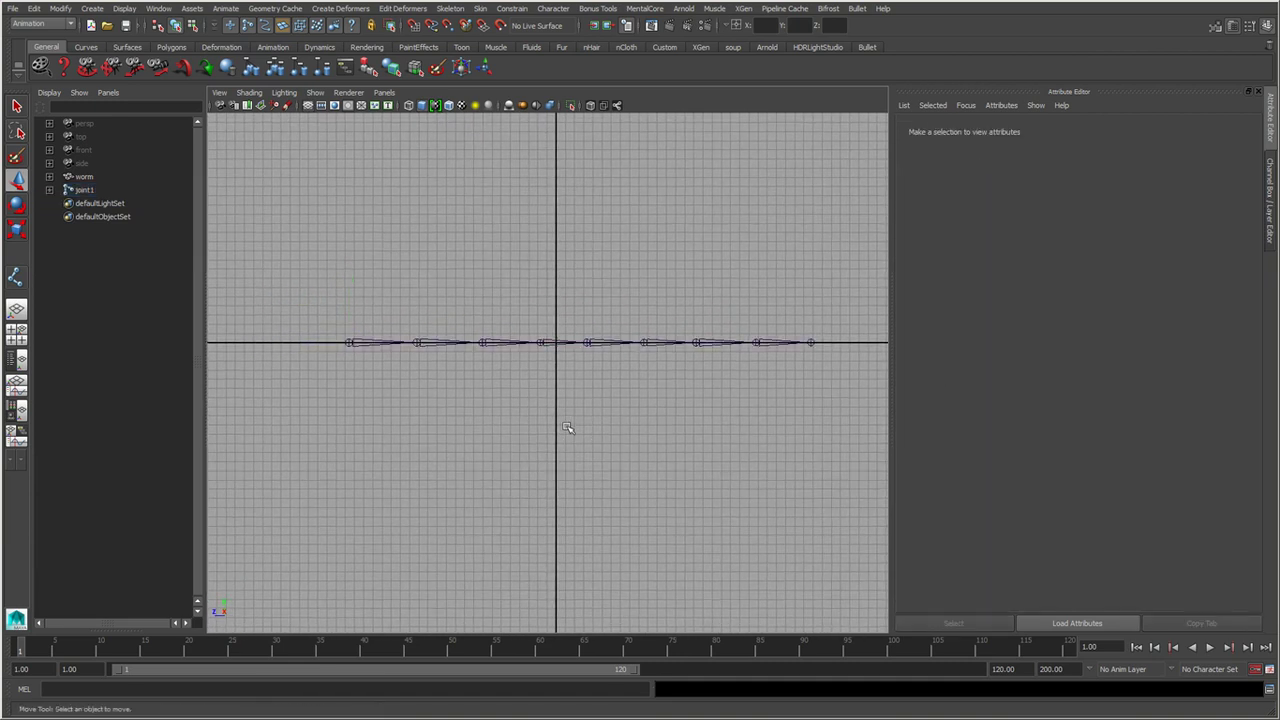
Activate the IK Spline Handle Tool, show the Channel Box, and turn off the viewport grid.
click(446, 9)
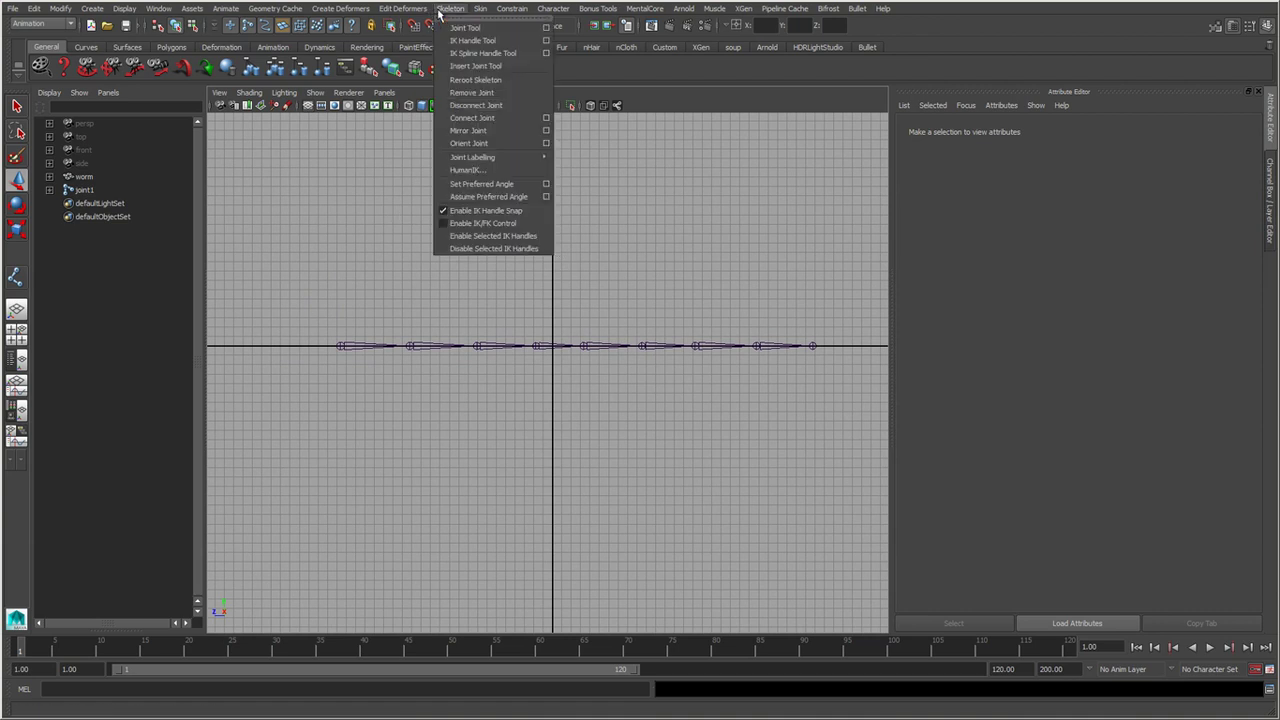
click(546, 53)
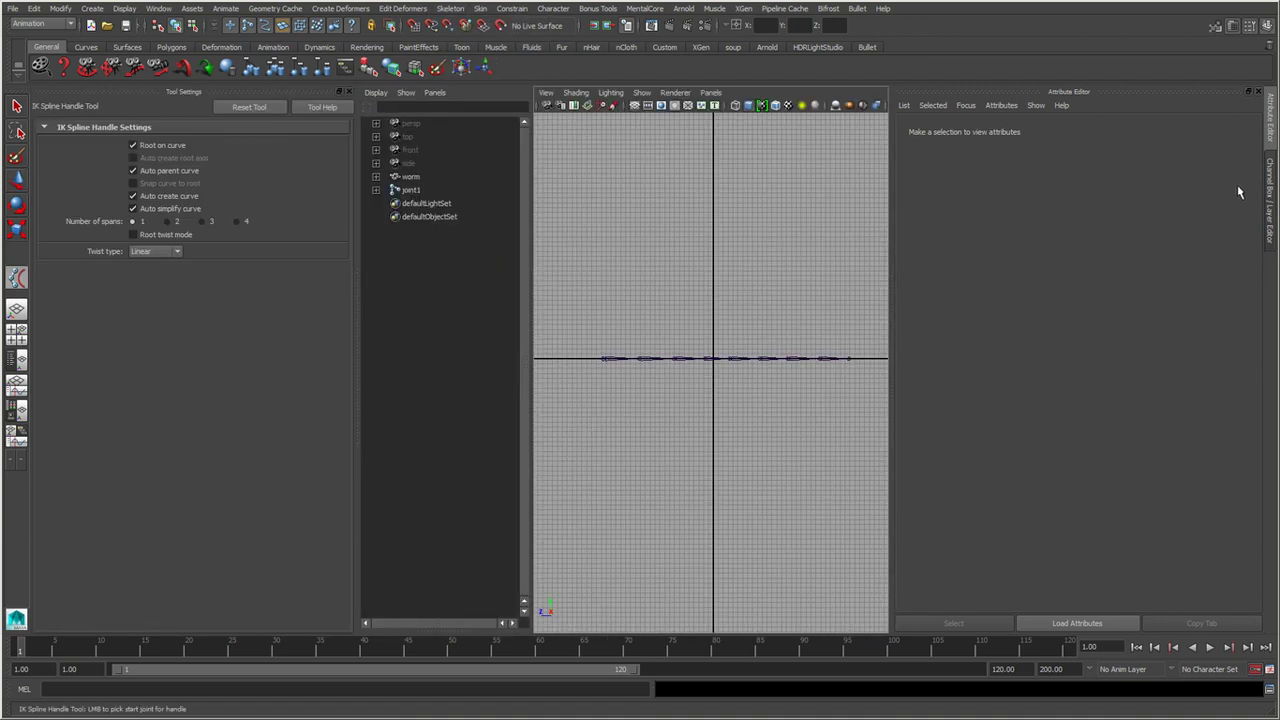
click(1270, 200)
mouse_move(806, 378)
alt+right_down()
mouse_move(754, 423)
mouse_move(752, 445)
alt+right_up()
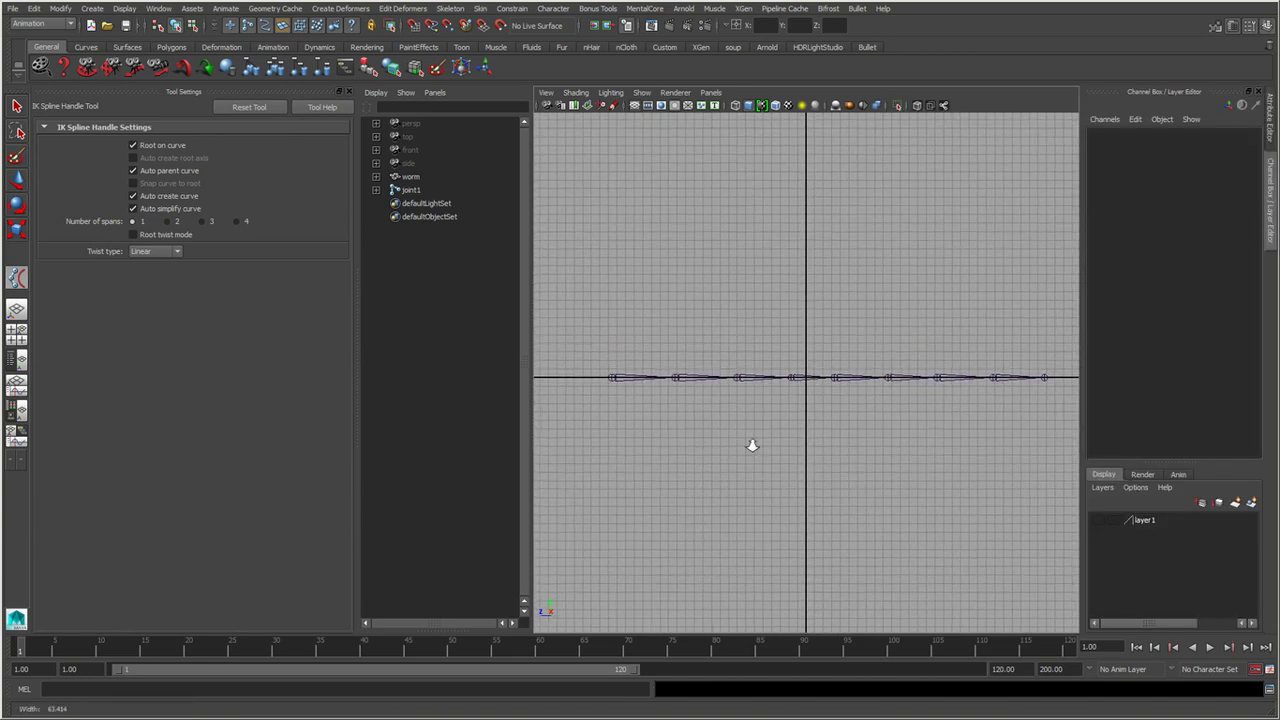
click(634, 106)
key(ctrl+z)
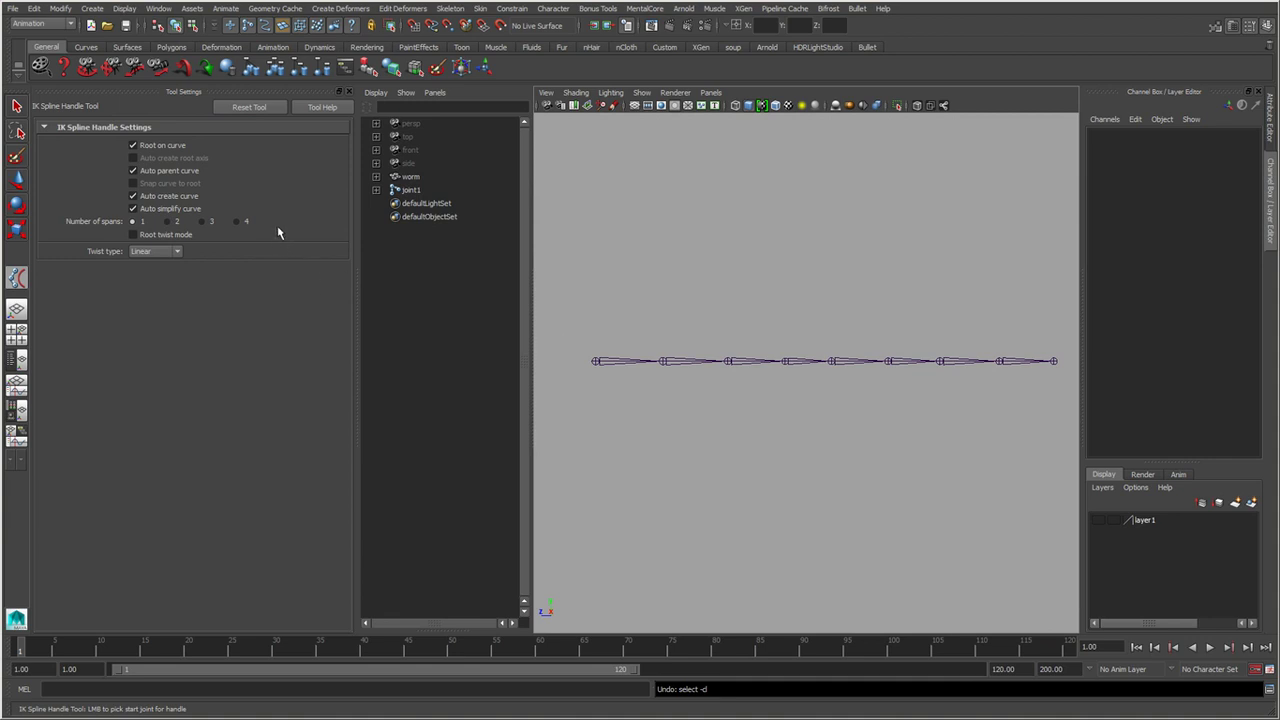
click(168, 207)
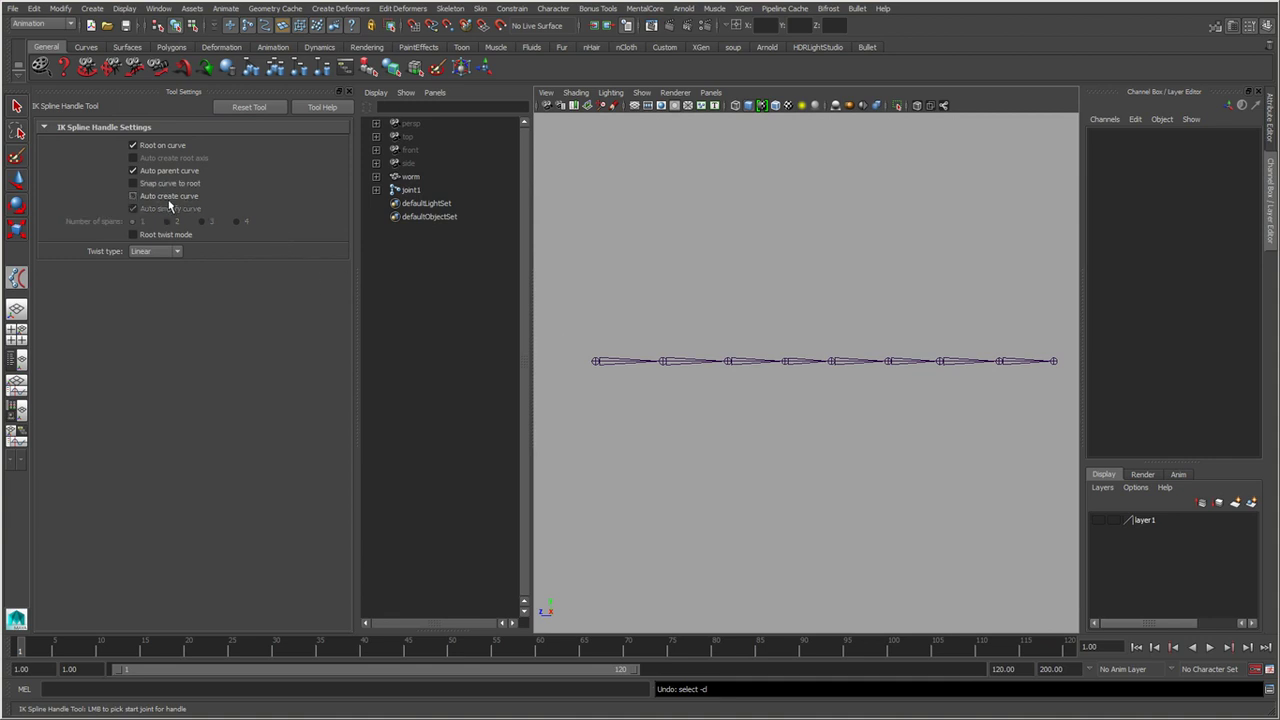
click(168, 207)
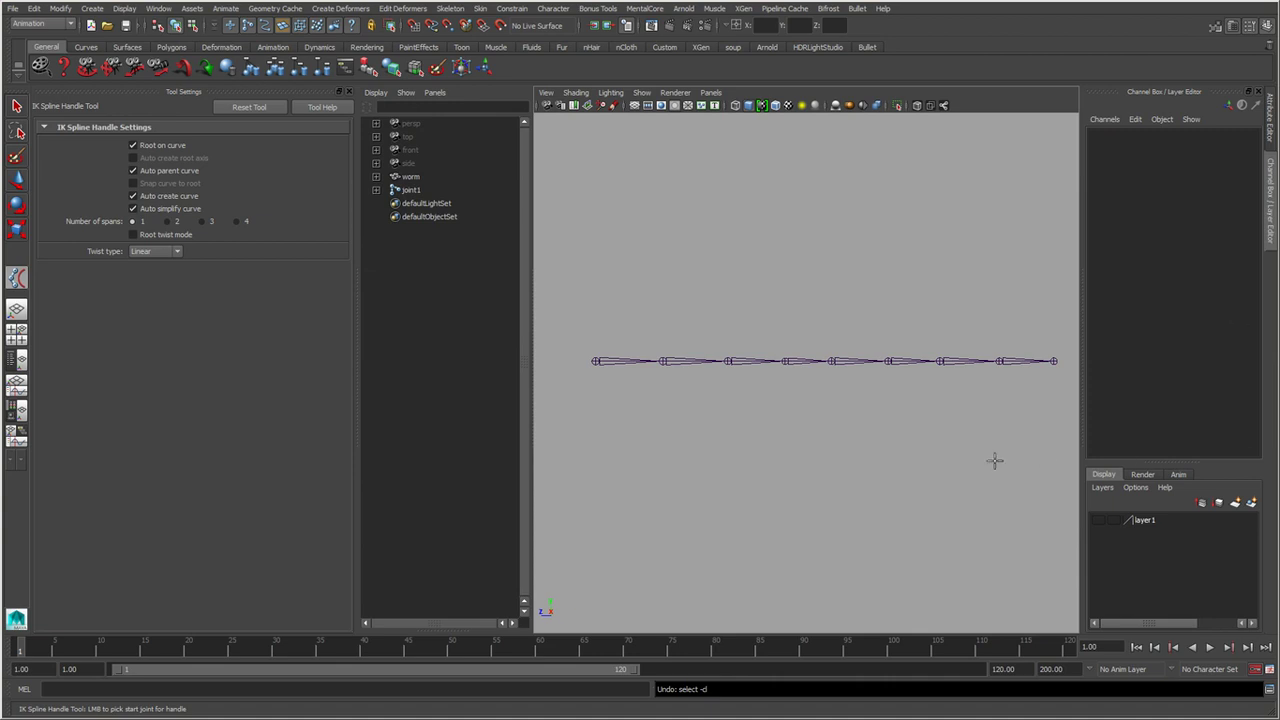
Create ikHandle1 from joint2 to the last joint, then select curve1 under joint1.
click(664, 362)
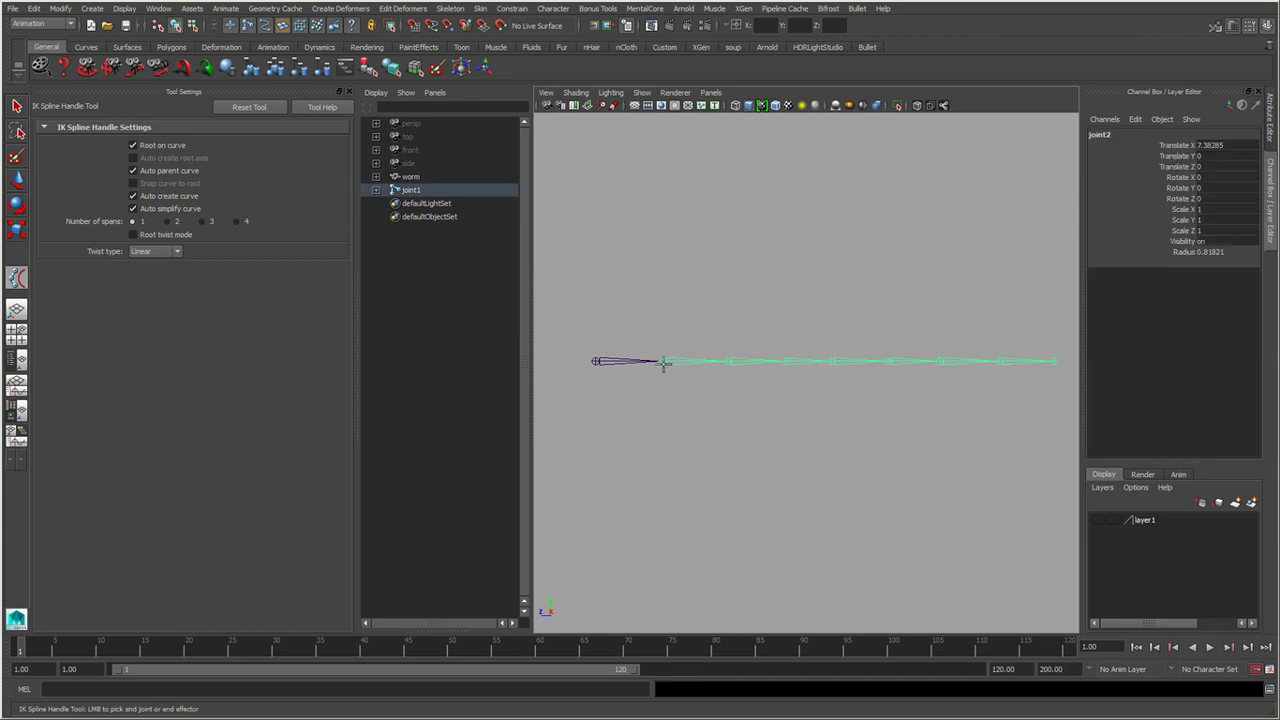
click(1005, 361)
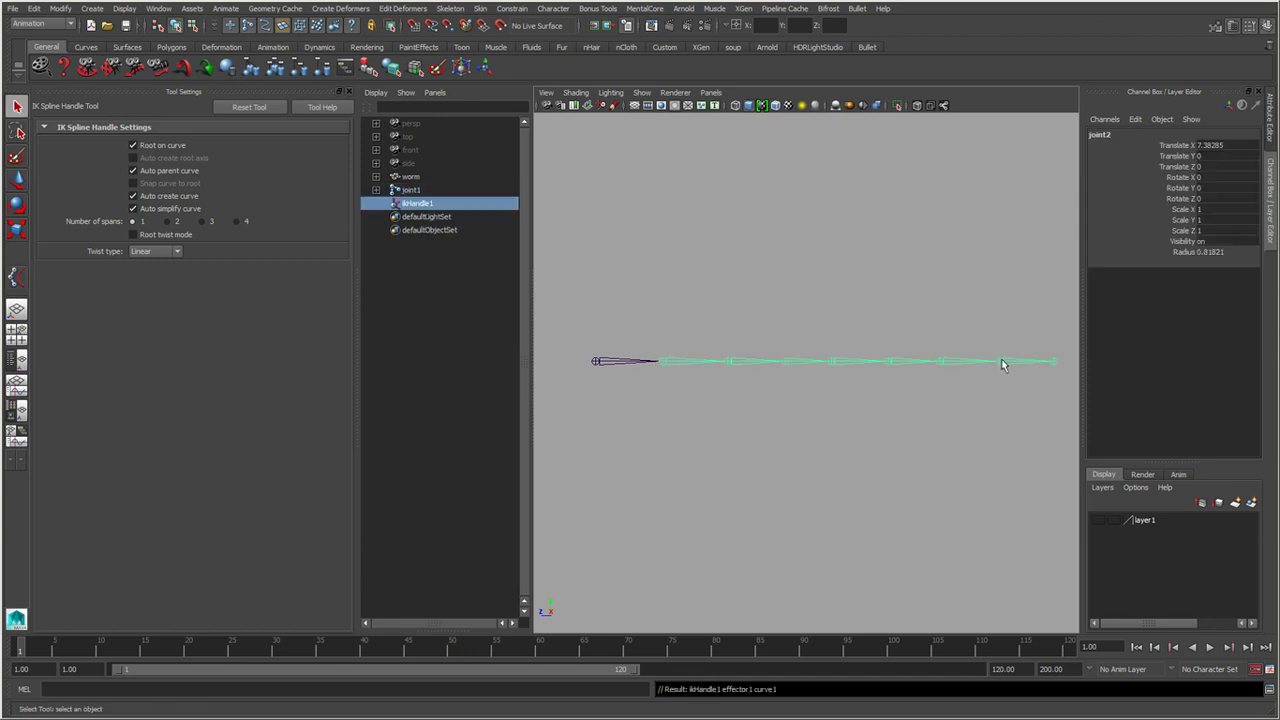
click(376, 191)
click(451, 233)
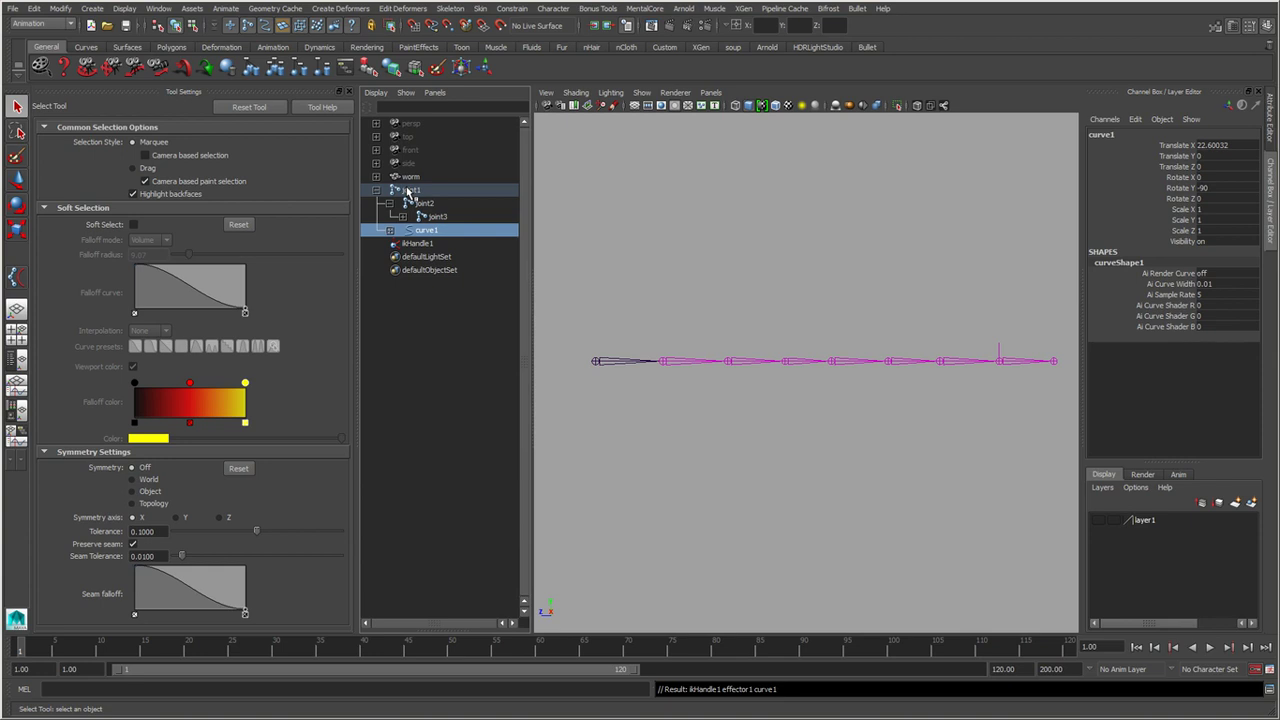
Switch to perspective view and turn off joint display.
key(space)
drag(808, 457, 780, 354)
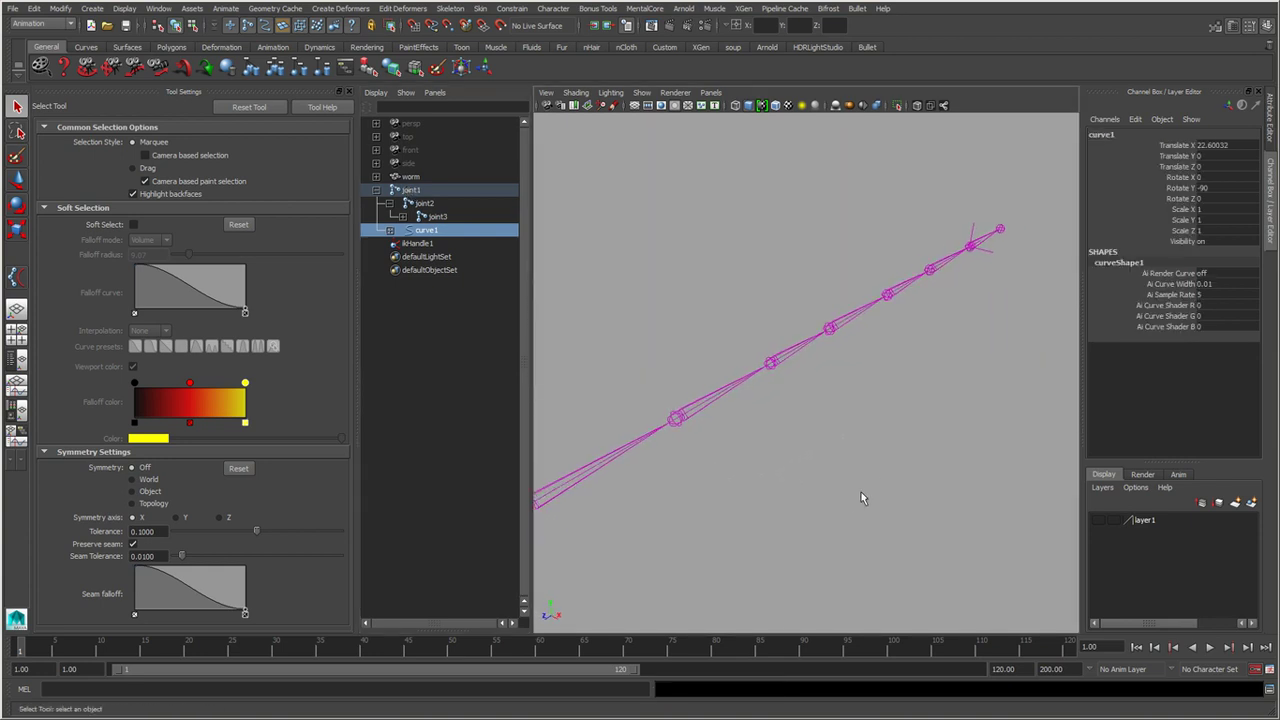
alt+drag(767, 477, 861, 492)
click(642, 92)
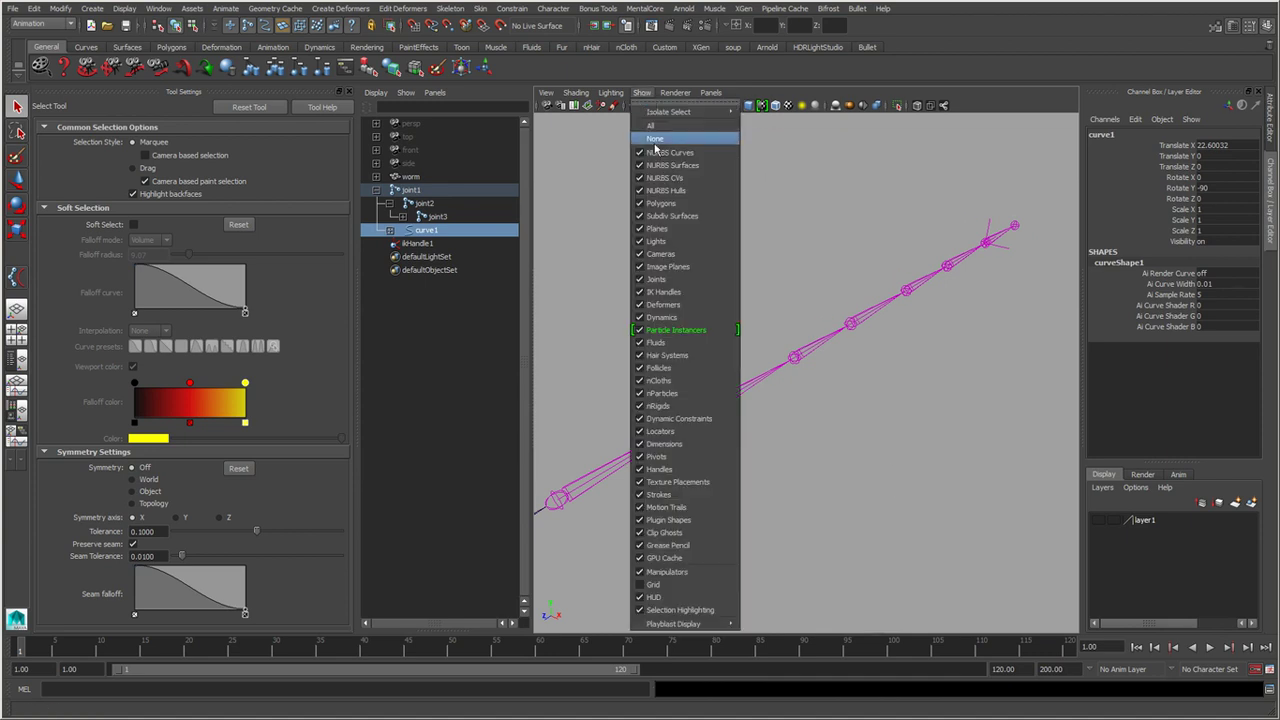
click(700, 279)
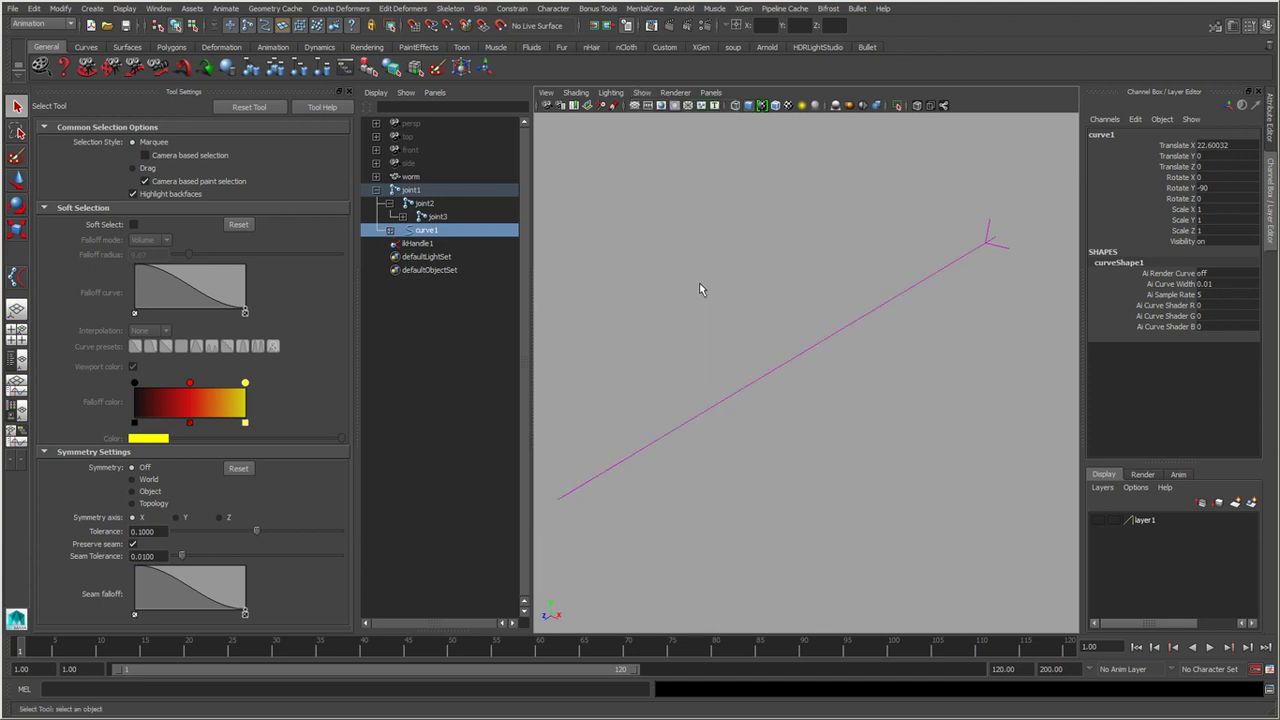
mouse_move(760, 444)
alt+mouse_down()
mouse_move(963, 449)
mouse_move(880, 456)
alt+mouse_up()
Hide ikHandle1 and select curve1's middle control vertex.
click(678, 264)
click(440, 246)
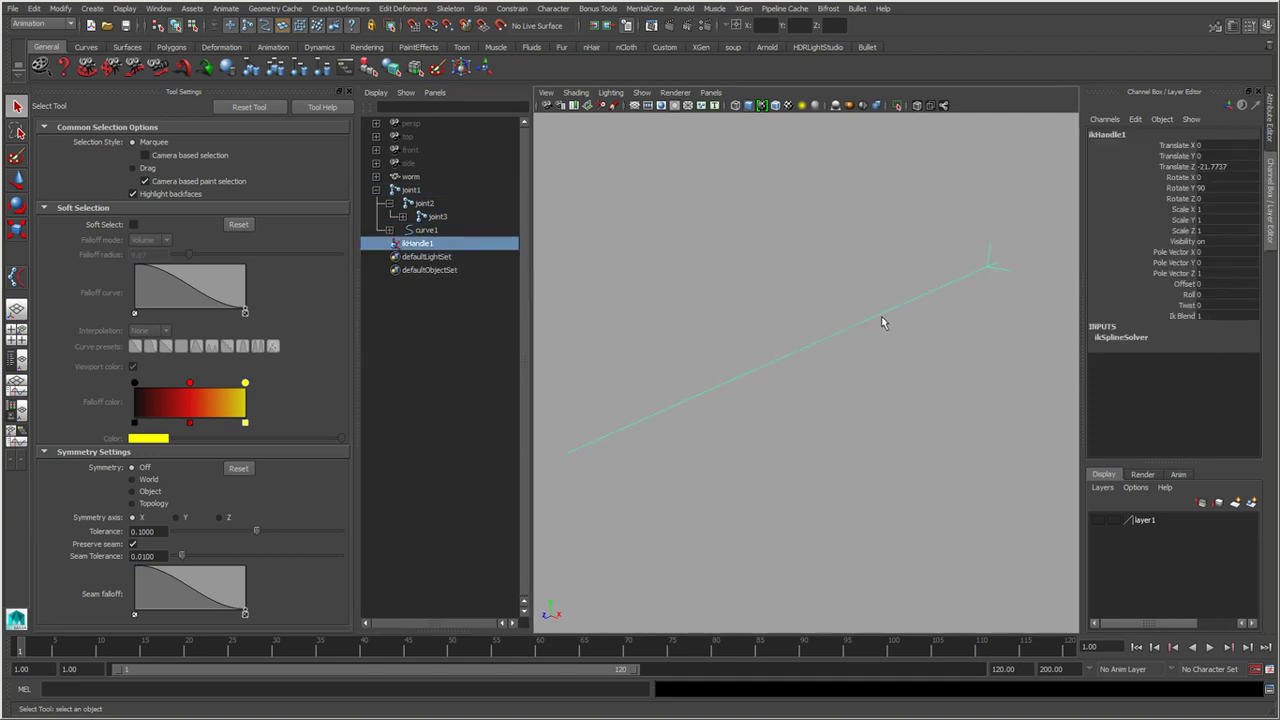
key(ctrl+h)
drag(771, 325, 877, 429)
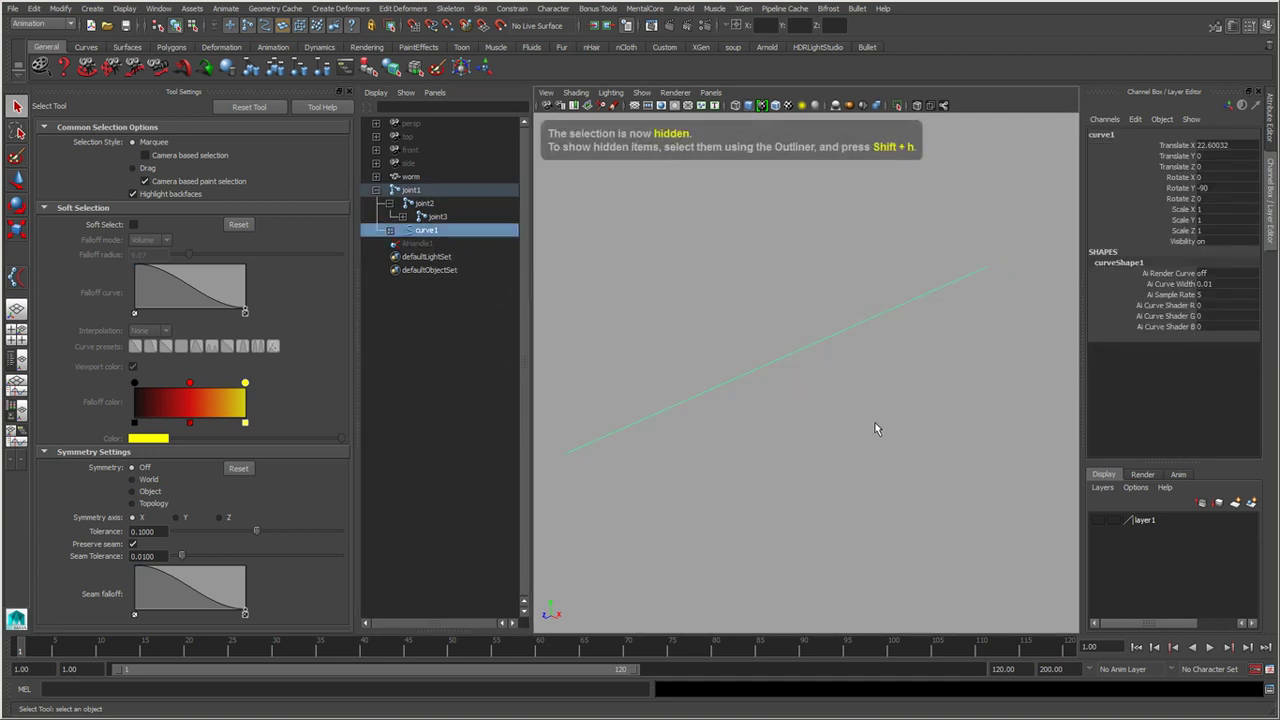
right_drag(806, 331, 745, 334)
mouse_move(745, 334)
alt+mouse_down()
mouse_move(763, 417)
mouse_move(829, 412)
alt+mouse_up()
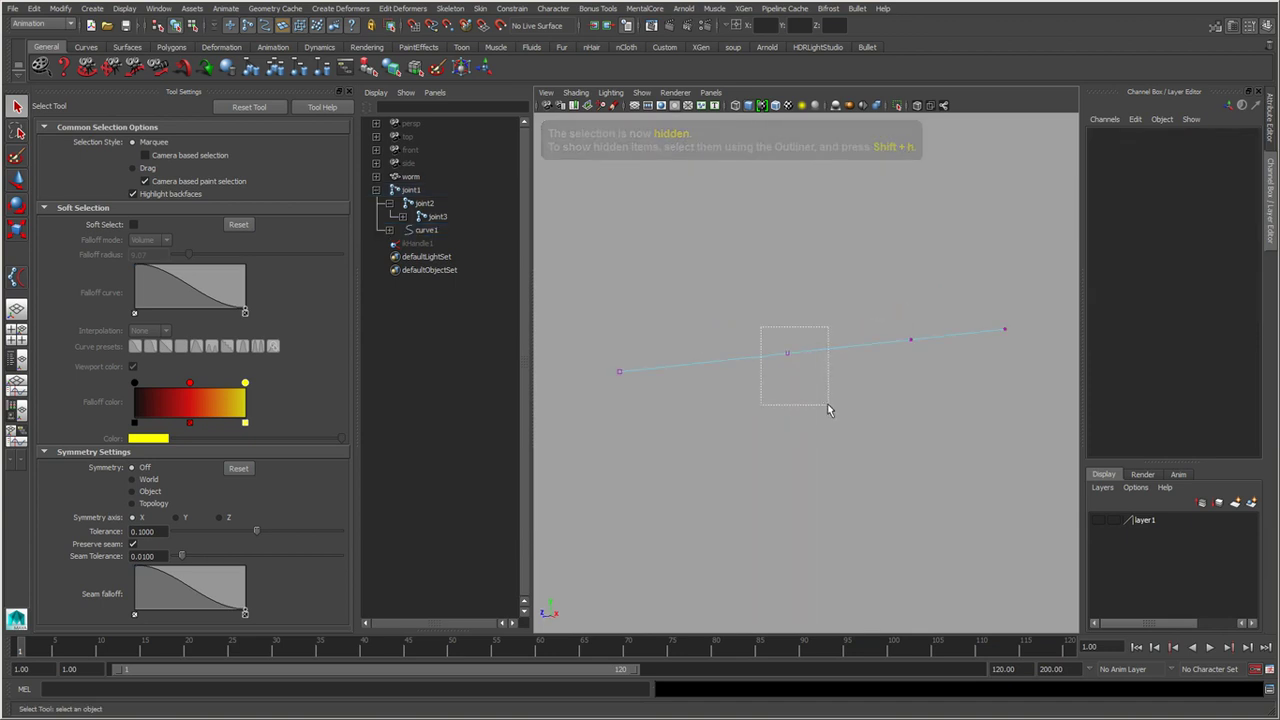
Raise the middle CV, then undo the move and the IK handle hide.
key(w)
drag(787, 355, 793, 296)
key(ctrl+z)
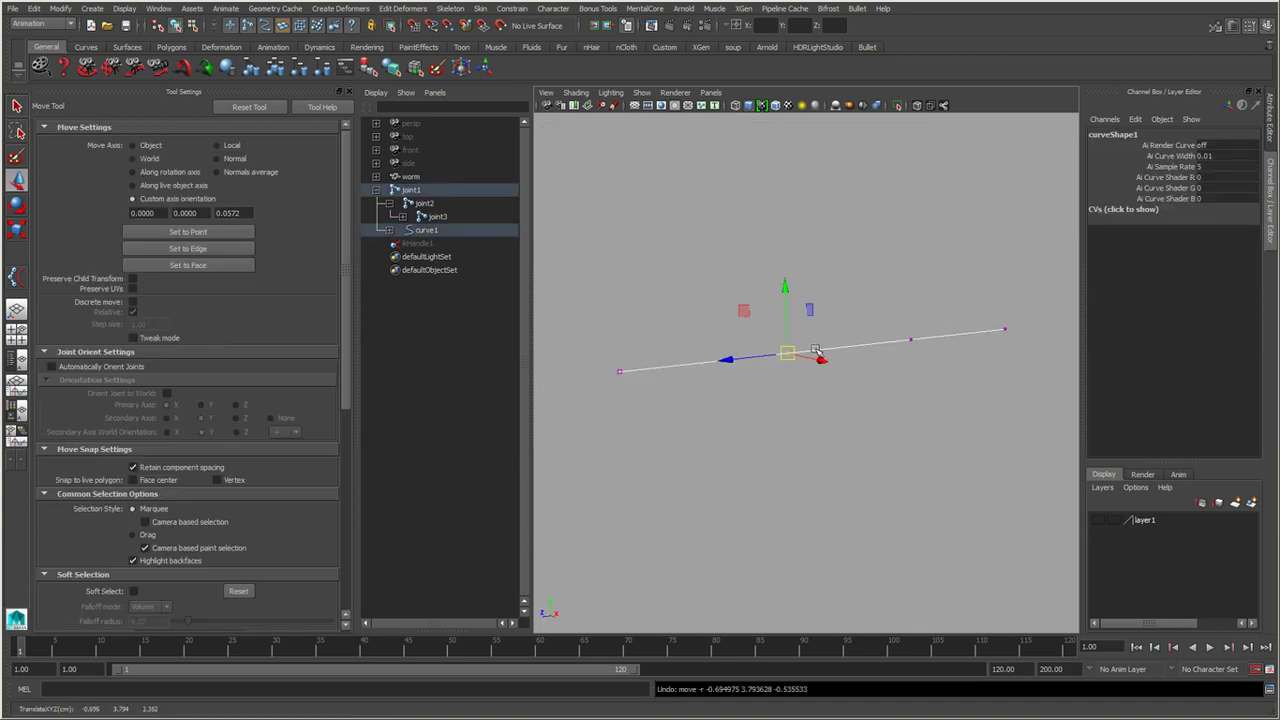
alt+drag(786, 360, 811, 432)
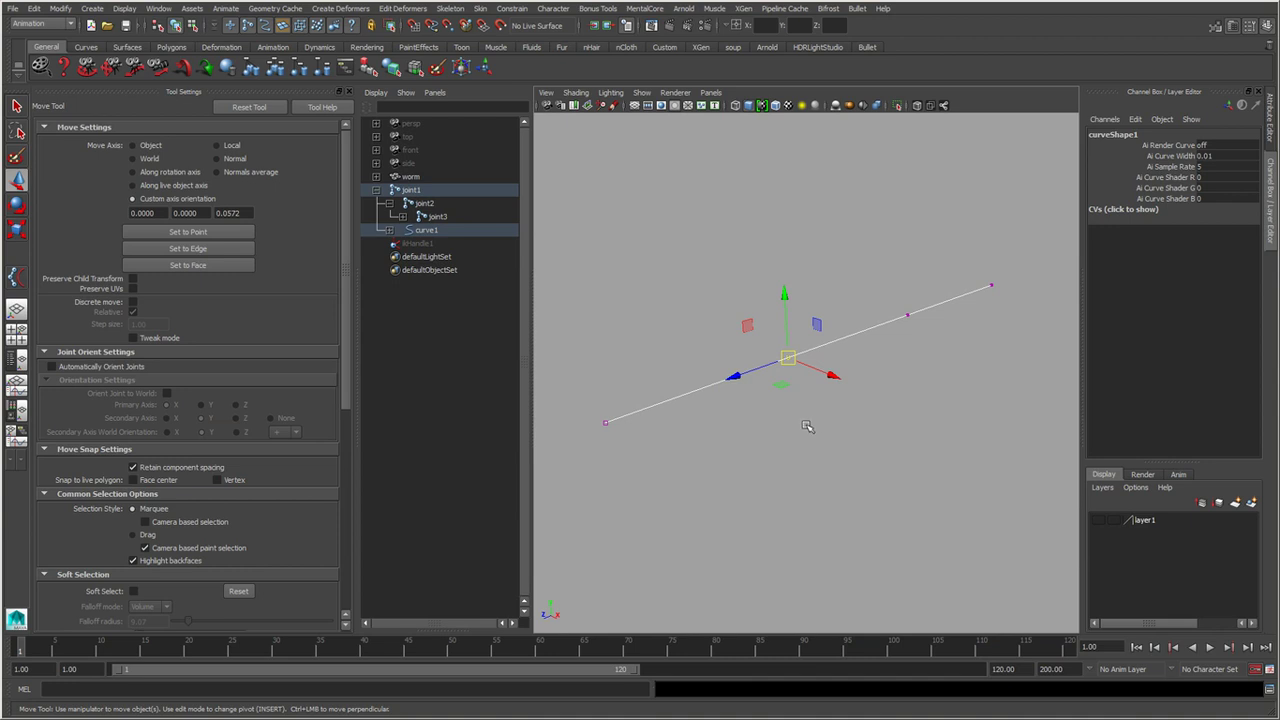
key(ctrl+z)
key(ctrl+z)
key(ctrl+z)
key(ctrl+z)
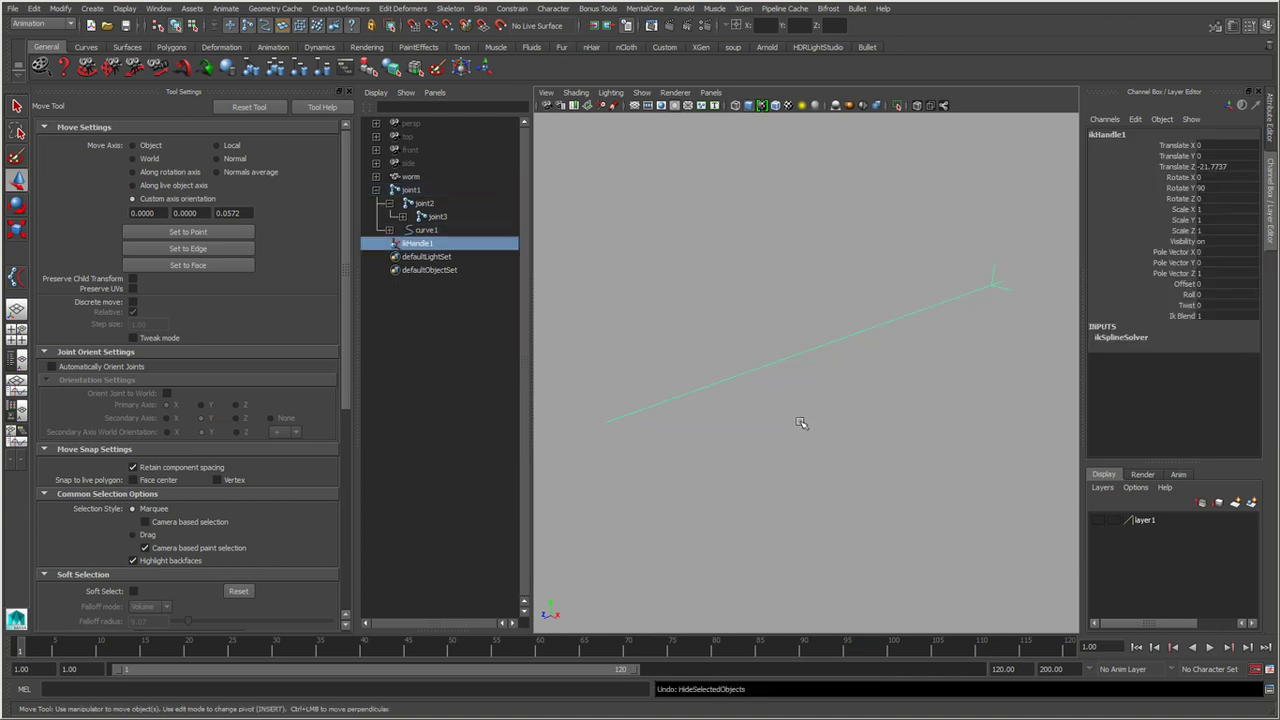
key(ctrl+z)
key(ctrl+z)
key(ctrl+z)
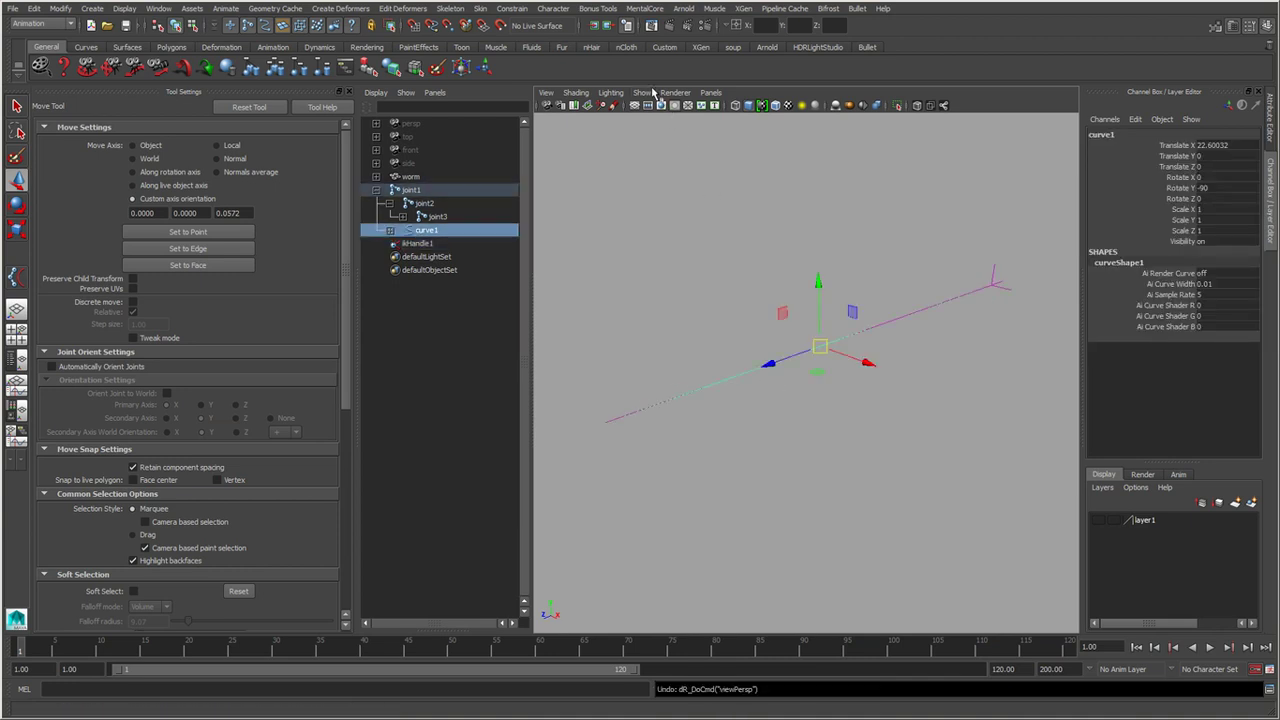
Show joints again and delete ikHandle1 together with curve1.
click(641, 92)
click(688, 277)
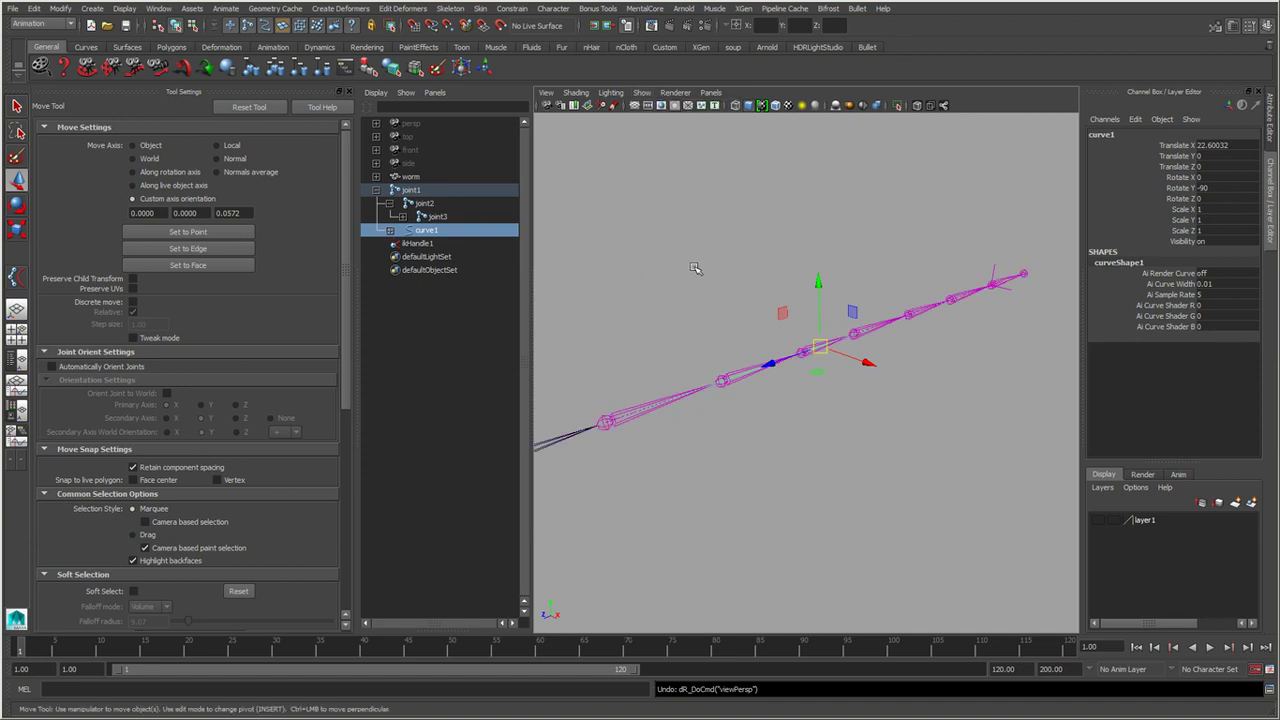
click(688, 277)
click(442, 246)
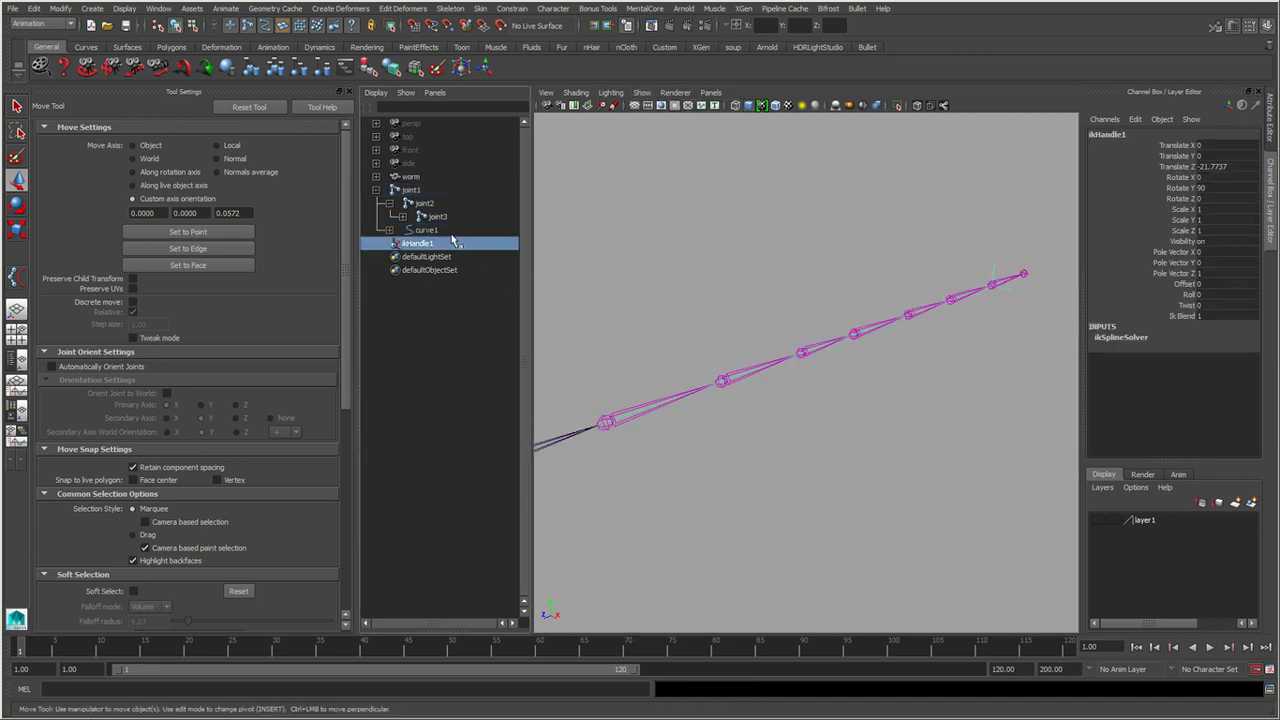
click(442, 231)
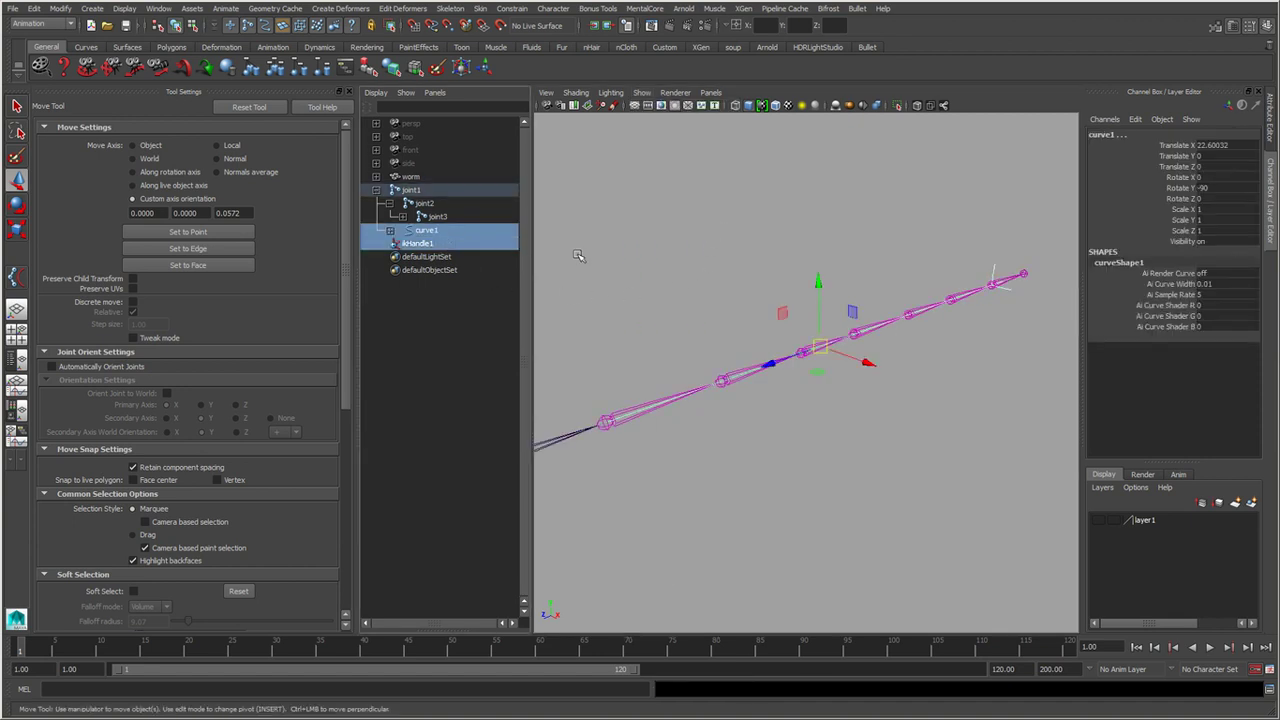
key(Delete)
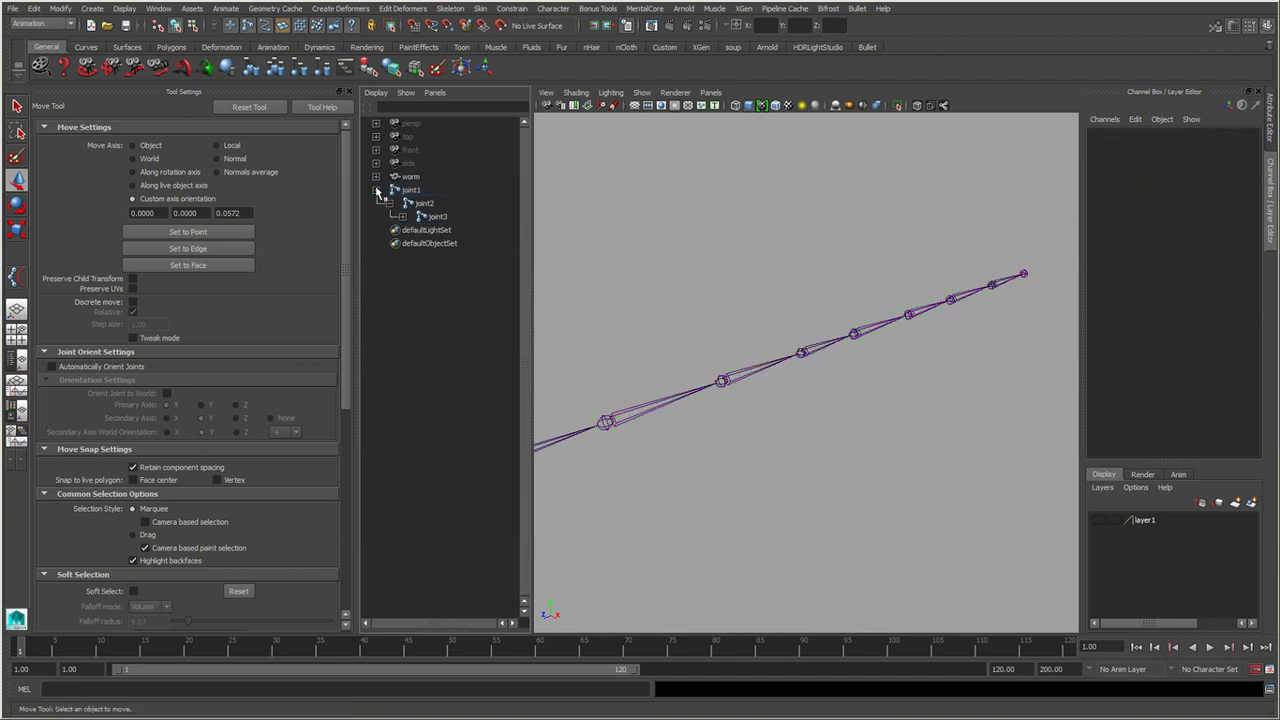
Frame the chain and create a spline IK handle from joint1 to the end joint.
click(376, 189)
key(f)
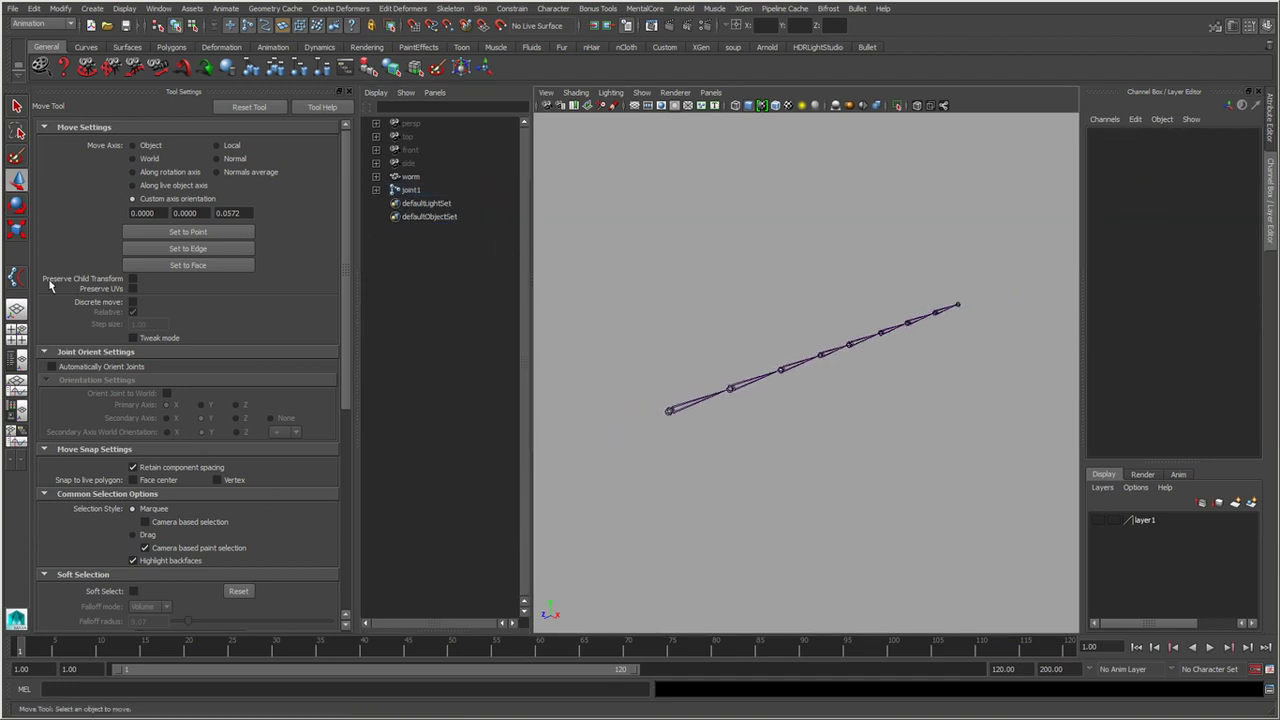
click(18, 278)
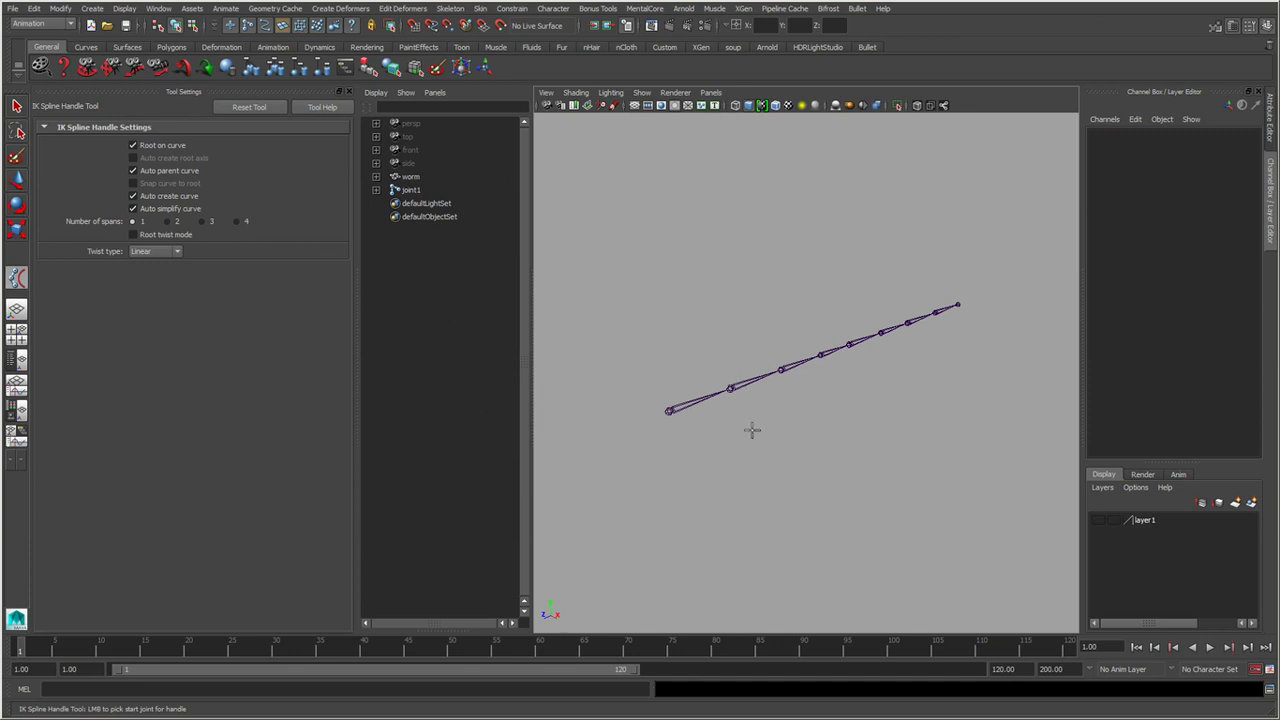
scroll(780, 410, up, 2)
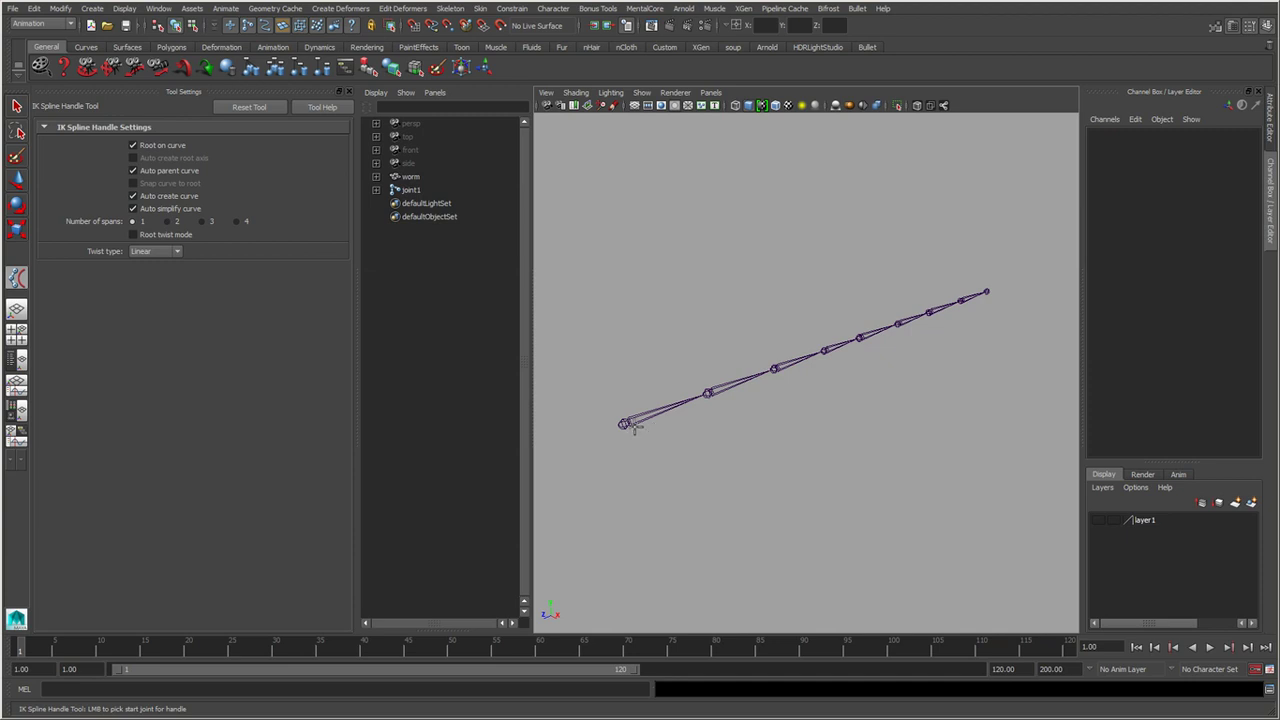
scroll(800, 401, up, 2)
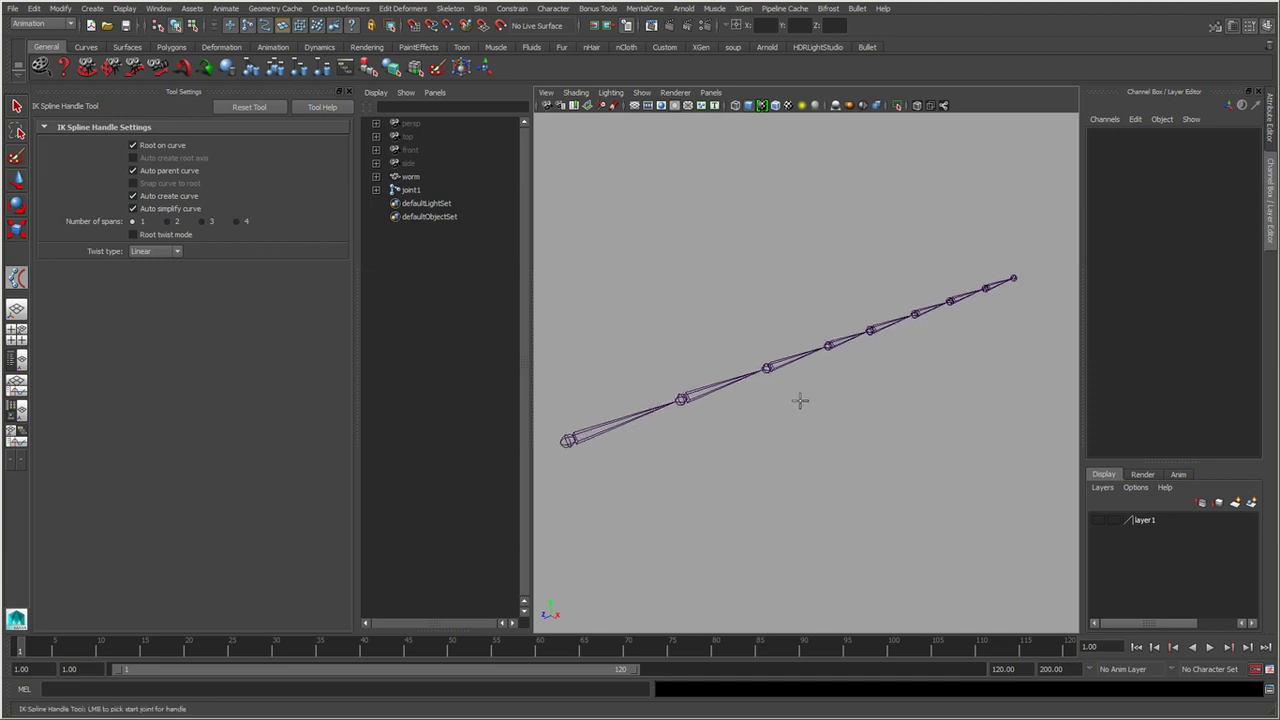
scroll(873, 425, down, 2)
click(607, 430)
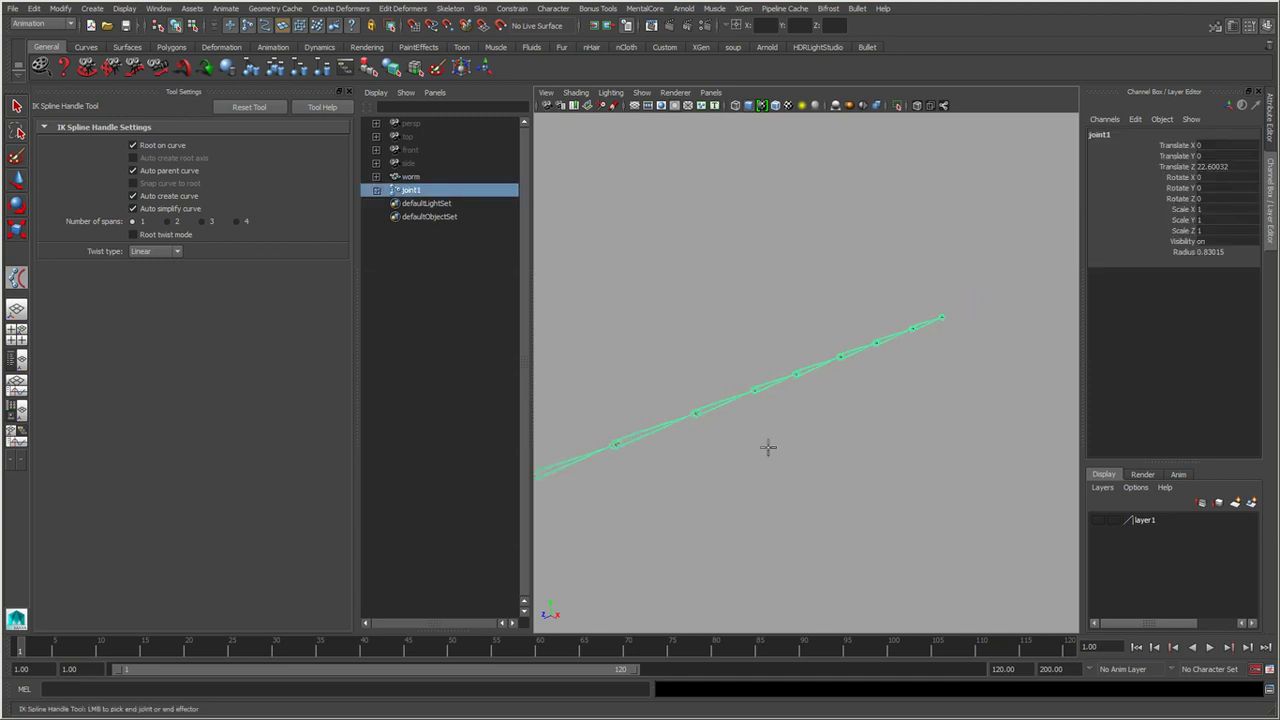
scroll(896, 435, up, 1)
click(955, 312)
scroll(851, 366, down, 2)
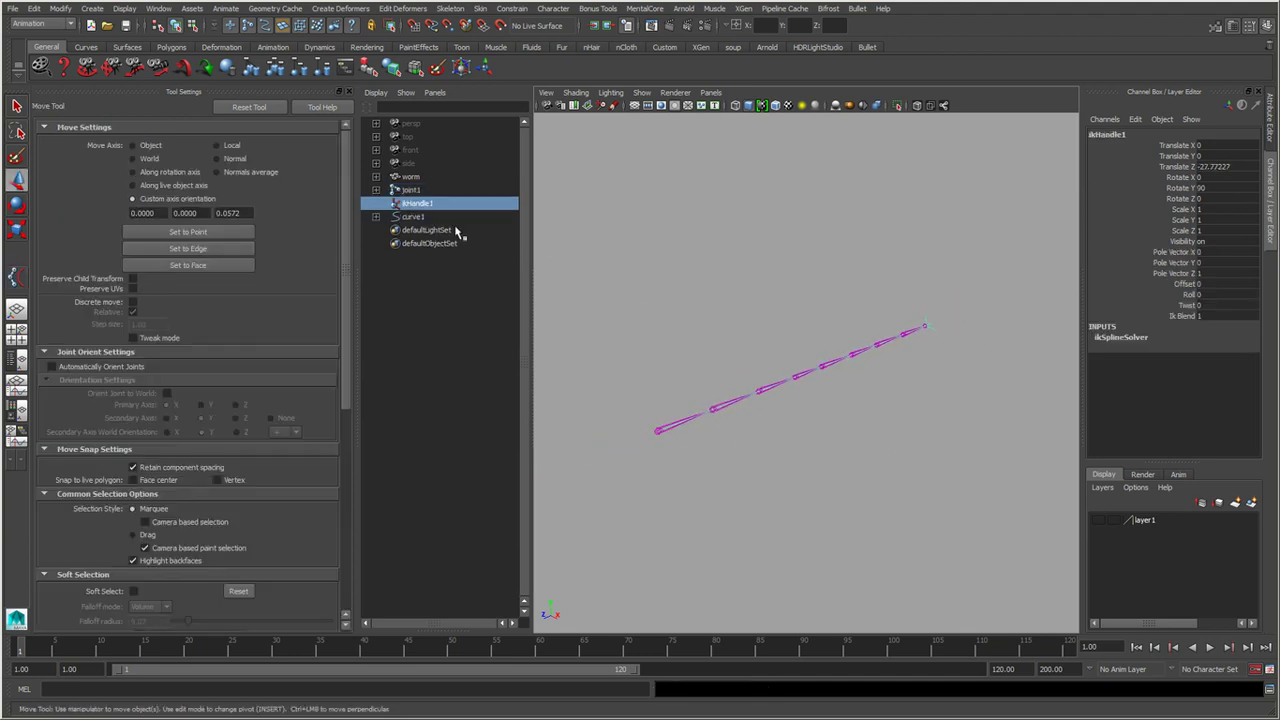
Select curve1, test moving it up and down, undo the moves, and reselect the IK Spline Handle Tool.
click(375, 190)
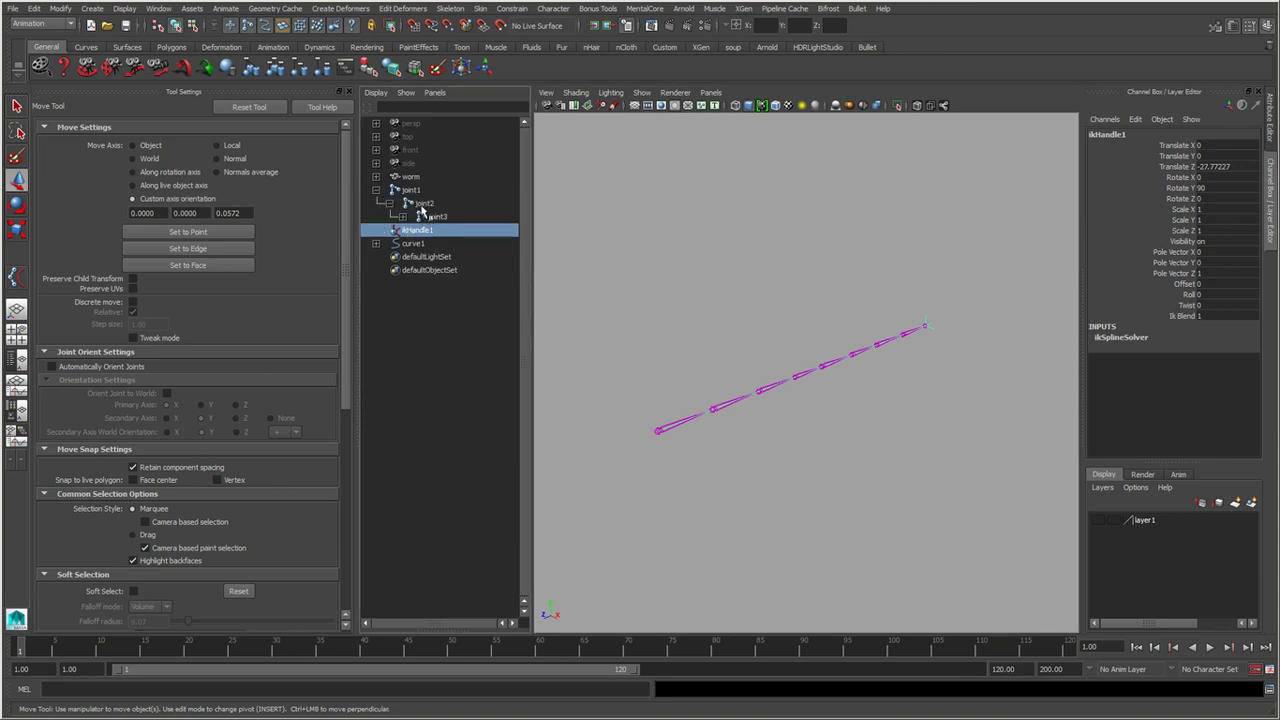
click(375, 190)
click(428, 217)
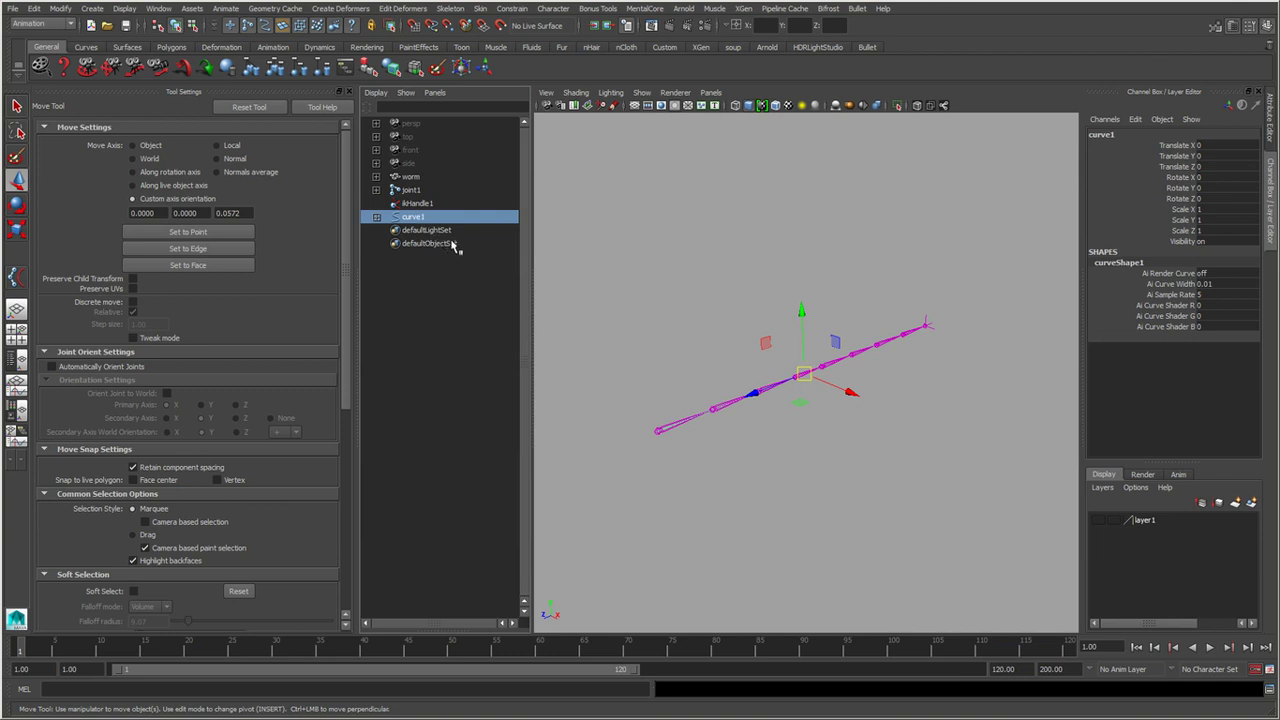
alt+right_drag(812, 368, 824, 463)
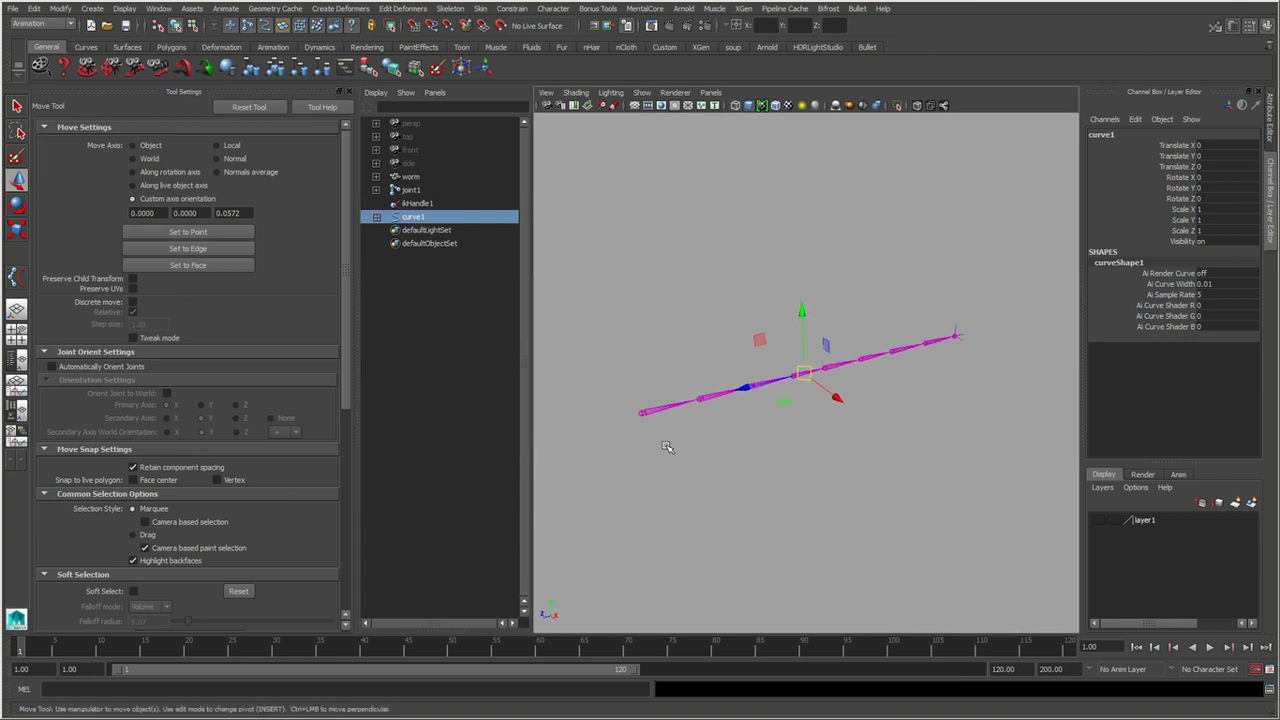
mouse_move(813, 315)
mouse_down()
mouse_move(814, 194)
mouse_move(817, 320)
mouse_move(818, 212)
mouse_move(822, 227)
mouse_up()
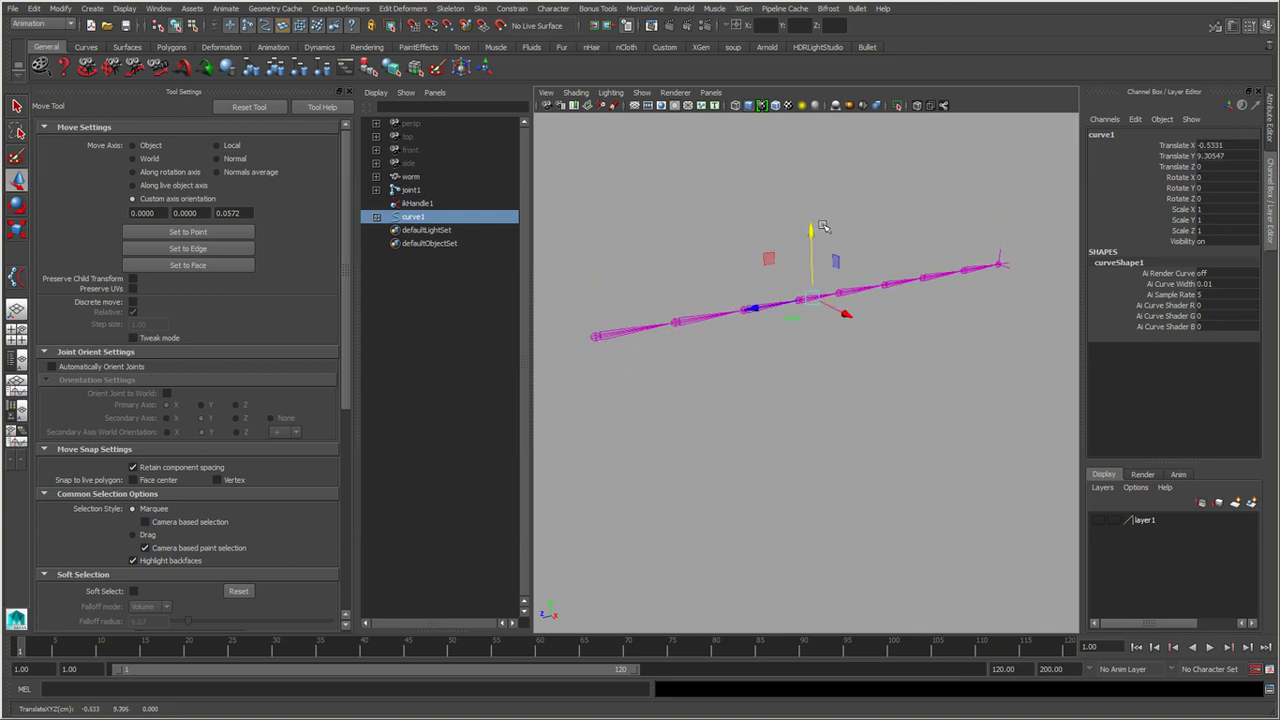
mouse_move(812, 332)
mouse_down()
mouse_move(808, 360)
mouse_move(697, 450)
mouse_move(809, 393)
mouse_move(777, 314)
mouse_move(815, 345)
mouse_up()
key(ctrl+z)
key(ctrl+z)
key(ctrl+z)
key(ctrl+z)
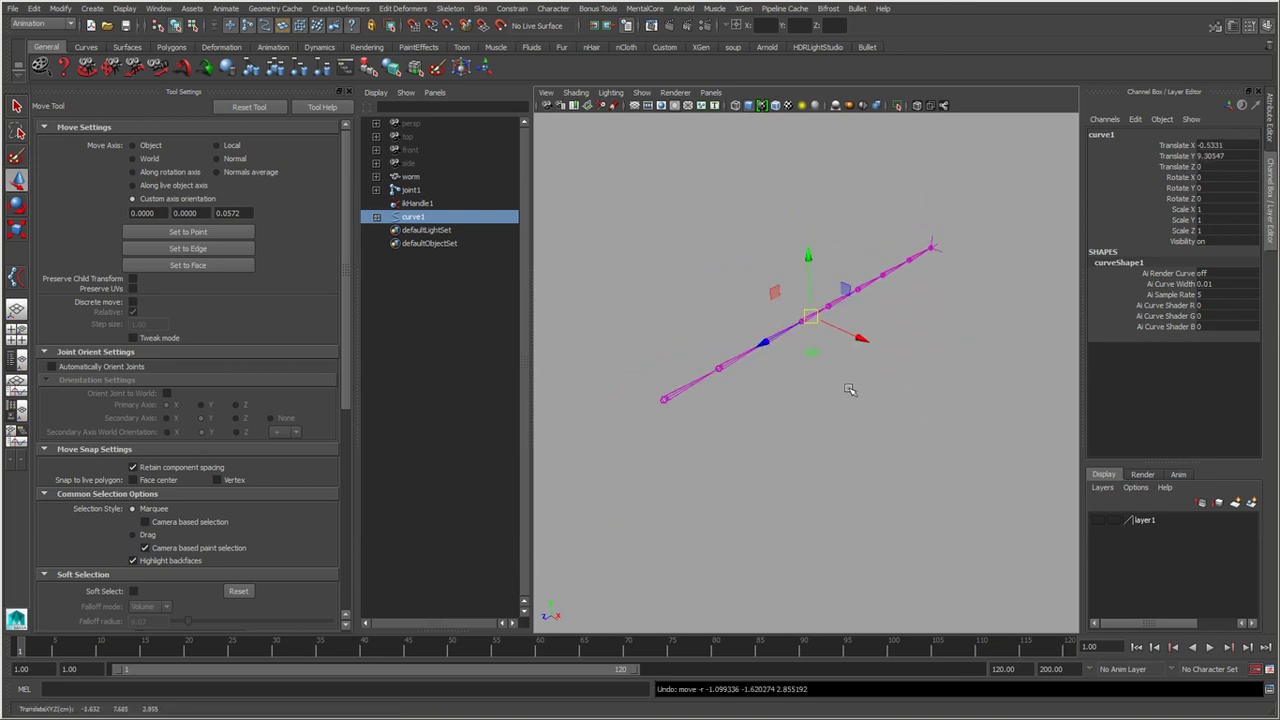
key(ctrl+z)
key(ctrl+z)
key(ctrl+z)
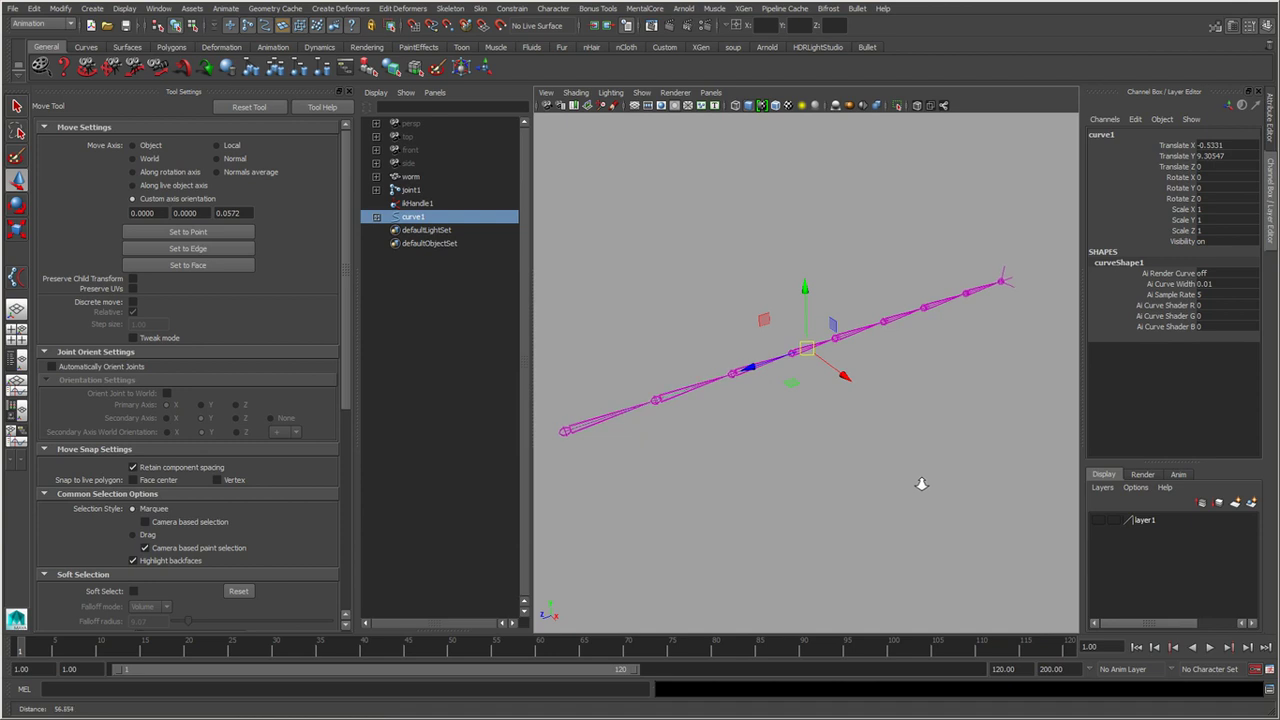
key(ctrl+z)
key(ctrl+z)
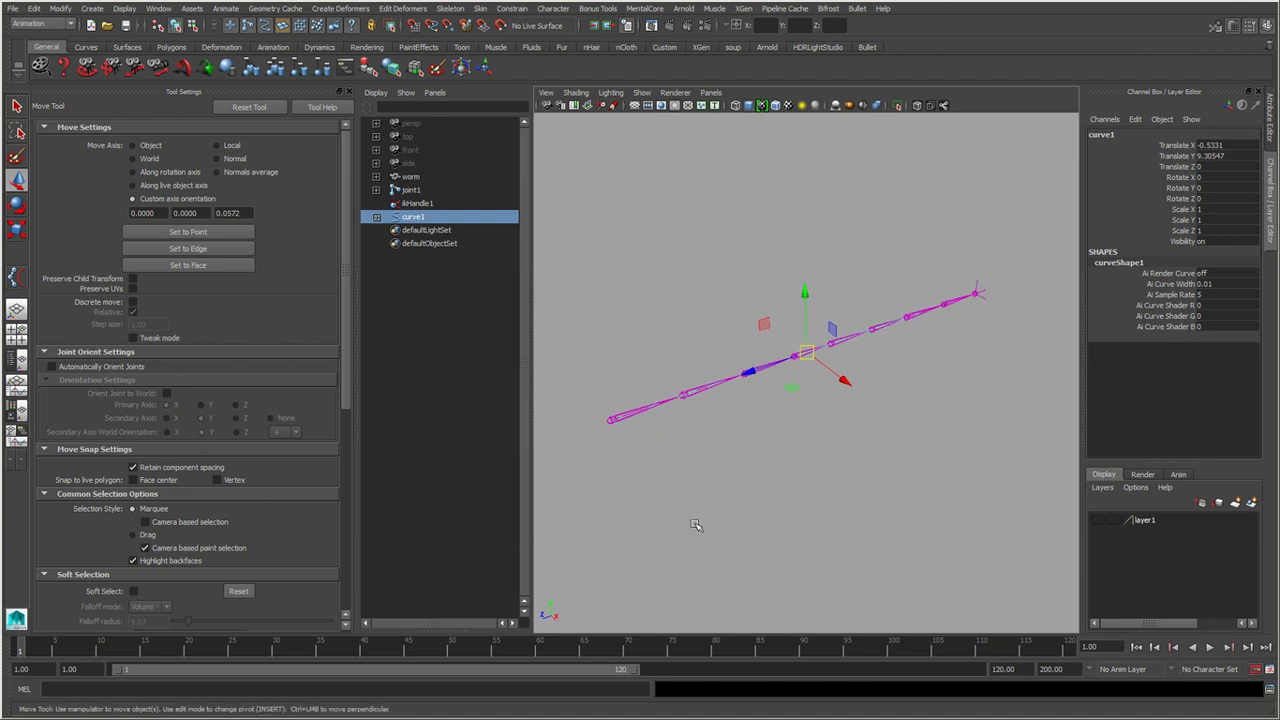
click(16, 277)
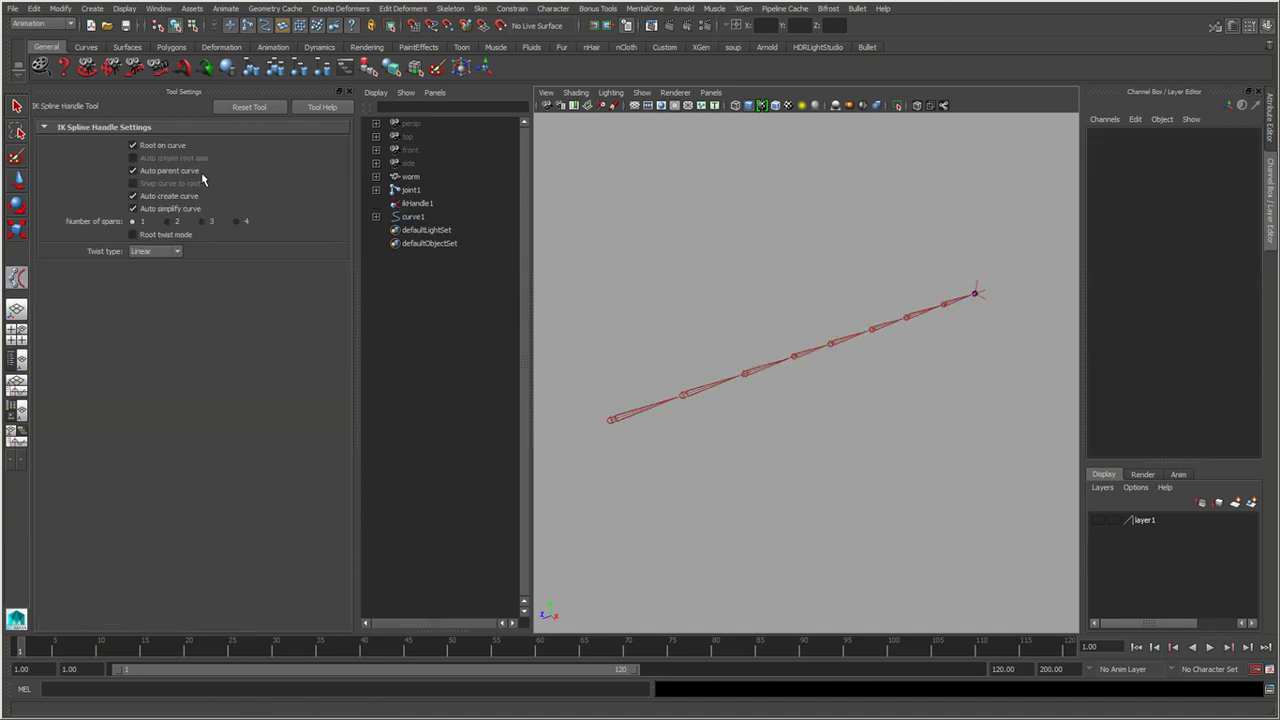
Undo the last spline IK action, return to the Select Tool and select curve1.
key(ctrl+z)
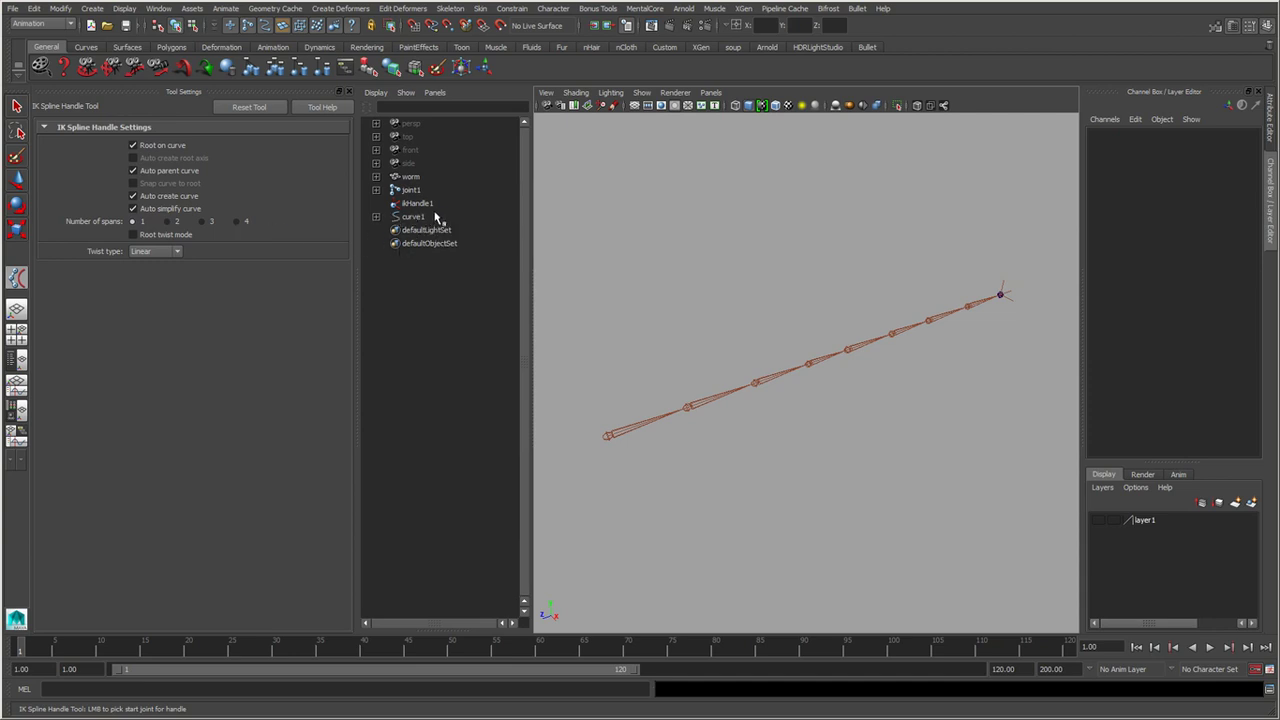
click(583, 240)
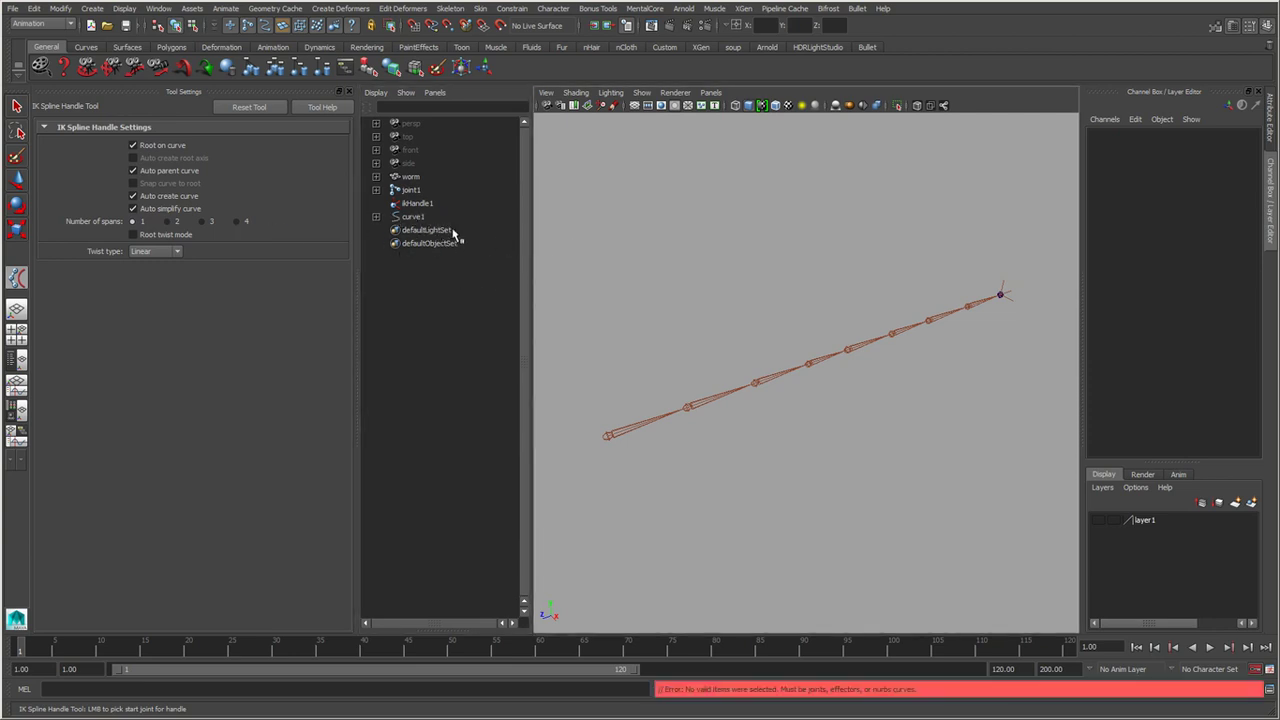
key(q)
click(437, 217)
alt+right_drag(819, 327, 800, 434)
Clear curve1's selection, reframe the view and turn on component mode with F8.
right_click(808, 286)
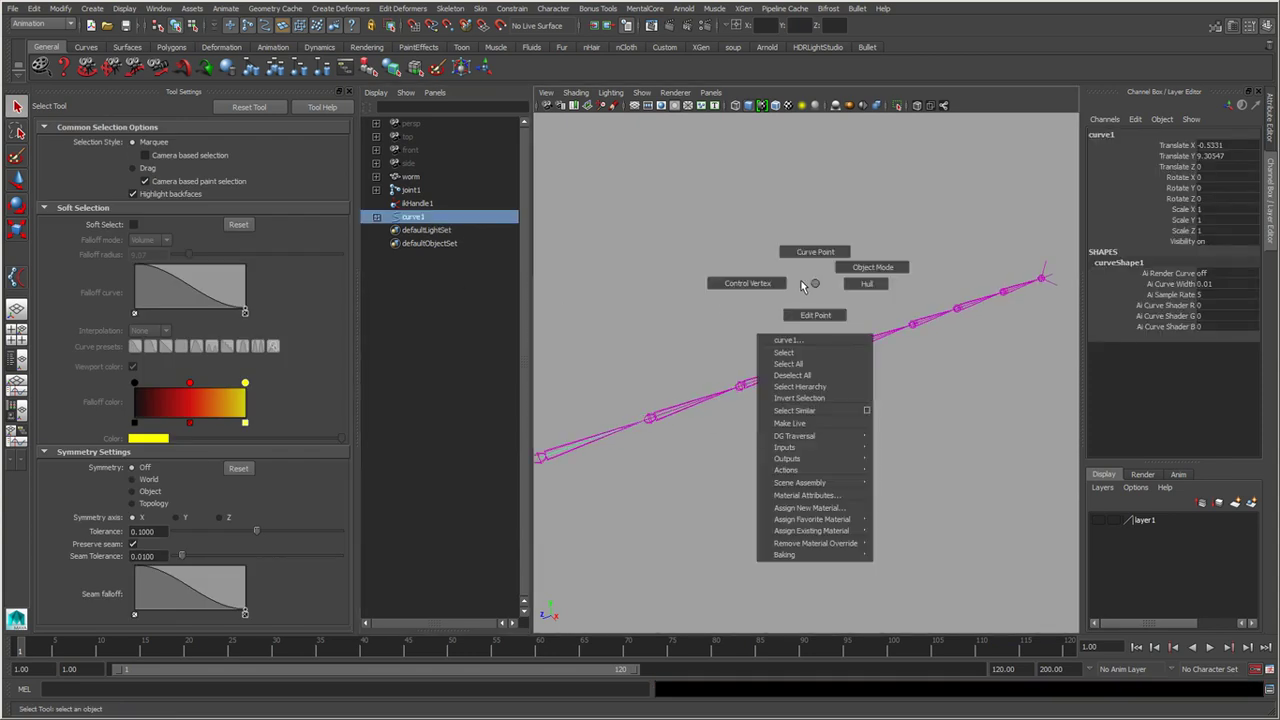
click(740, 282)
alt+right_drag(740, 282, 786, 413)
alt+drag(786, 413, 740, 397)
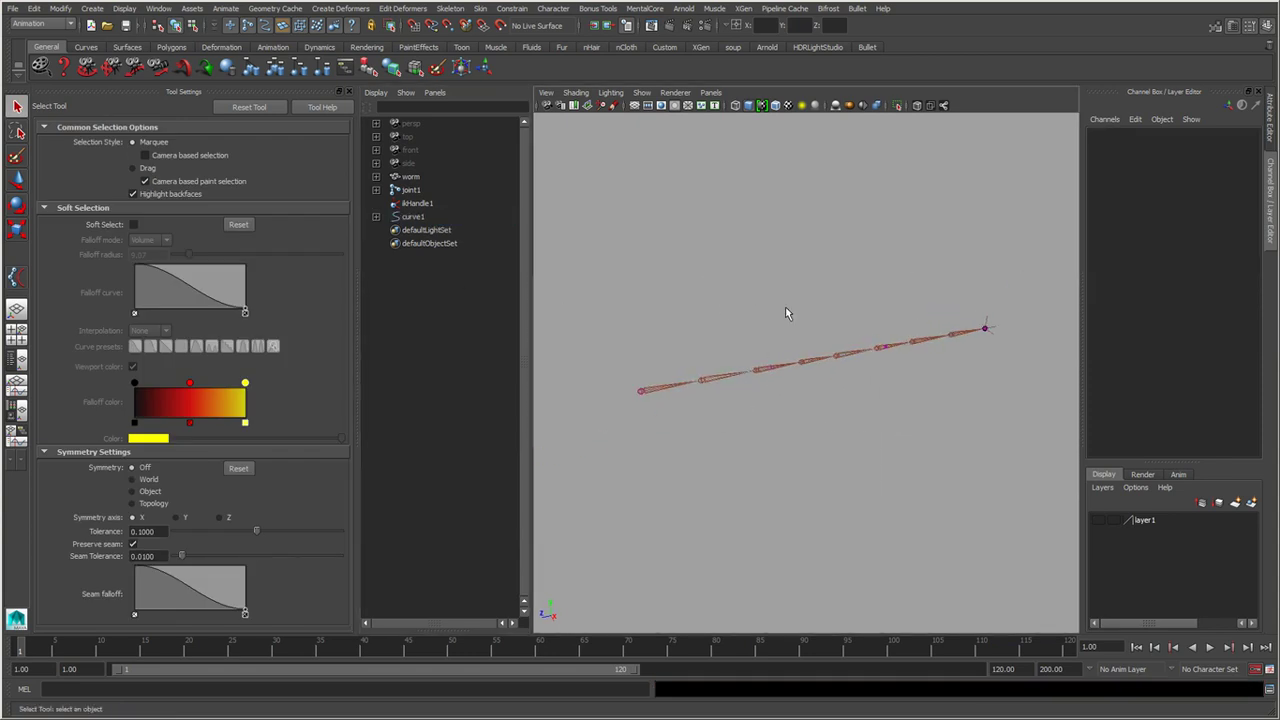
key(F8)
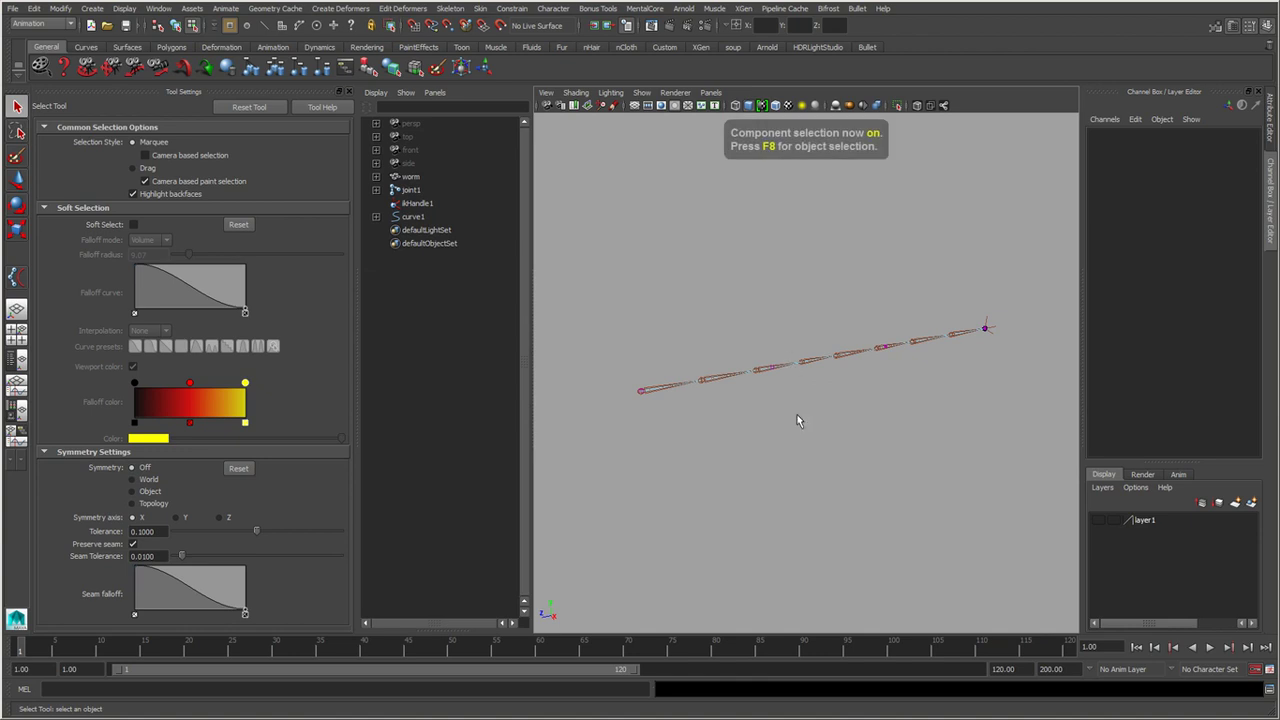
Marquee-select curve1's control vertices, then reactivate the IK Spline Handle Tool.
alt+drag(797, 420, 700, 429)
mouse_move(628, 325)
mouse_down()
mouse_move(648, 380)
mouse_move(706, 392)
mouse_up()
key(Right)
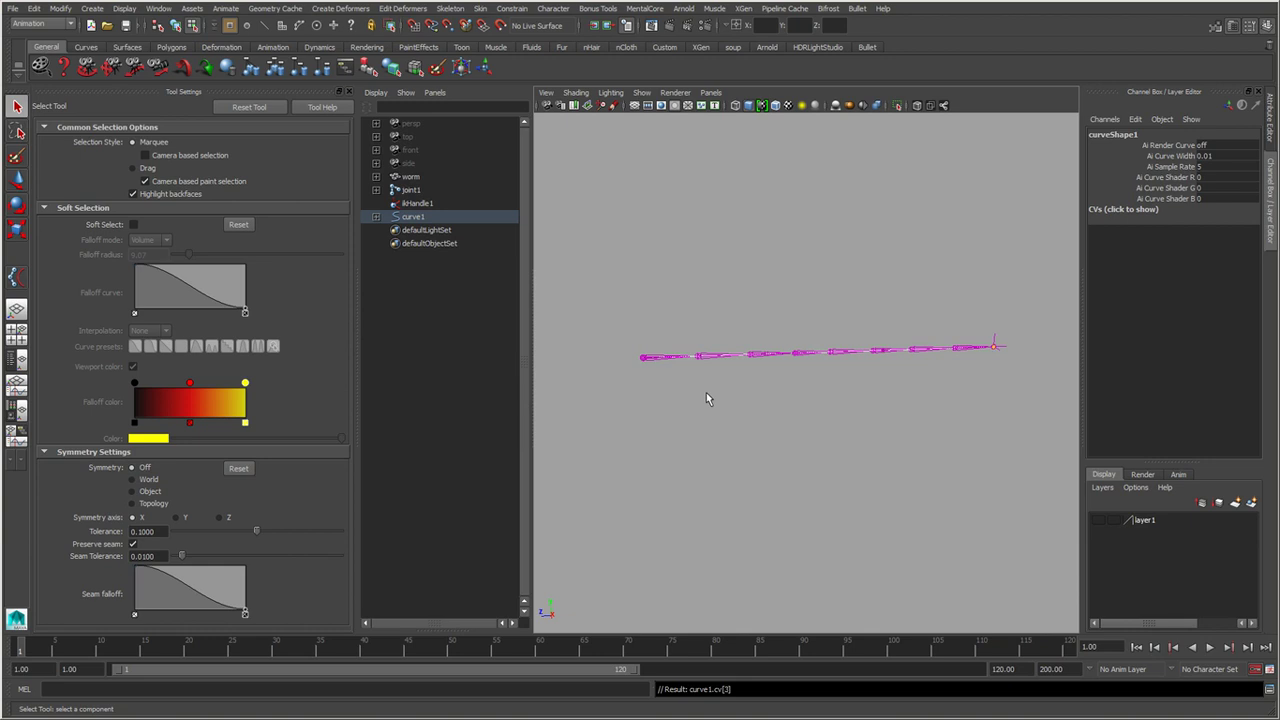
alt+drag(706, 398, 720, 400)
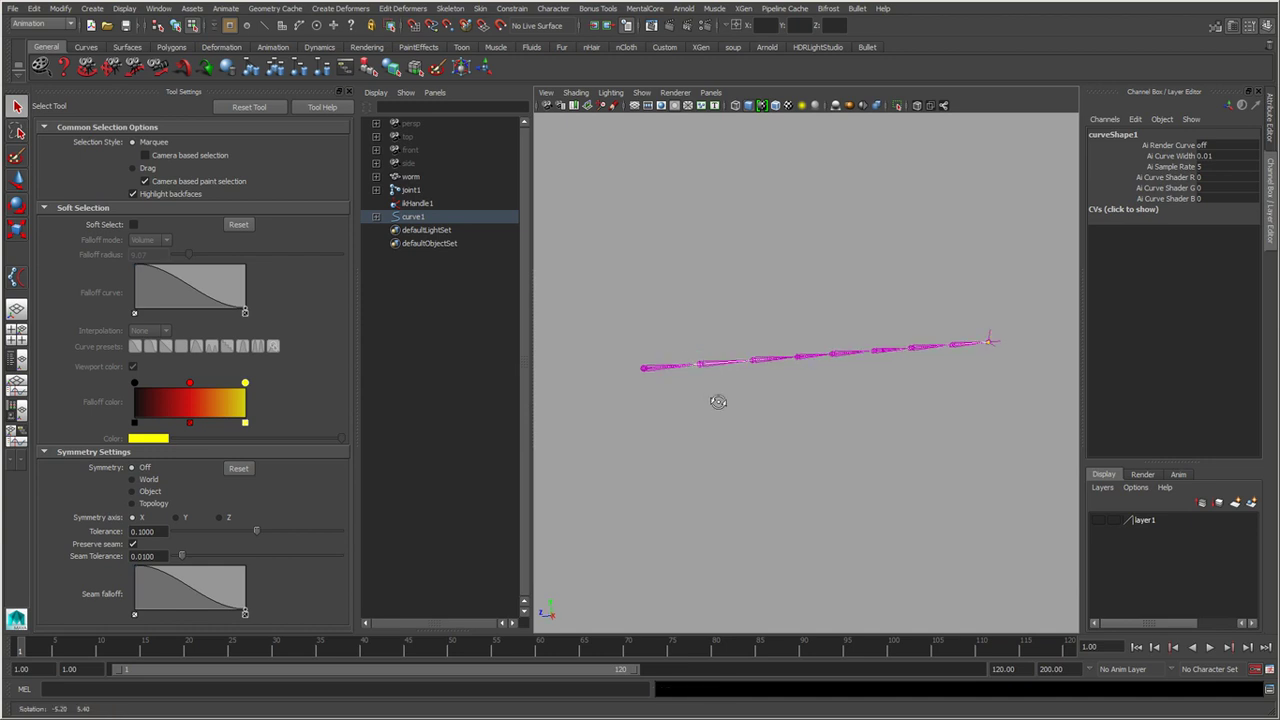
click(16, 277)
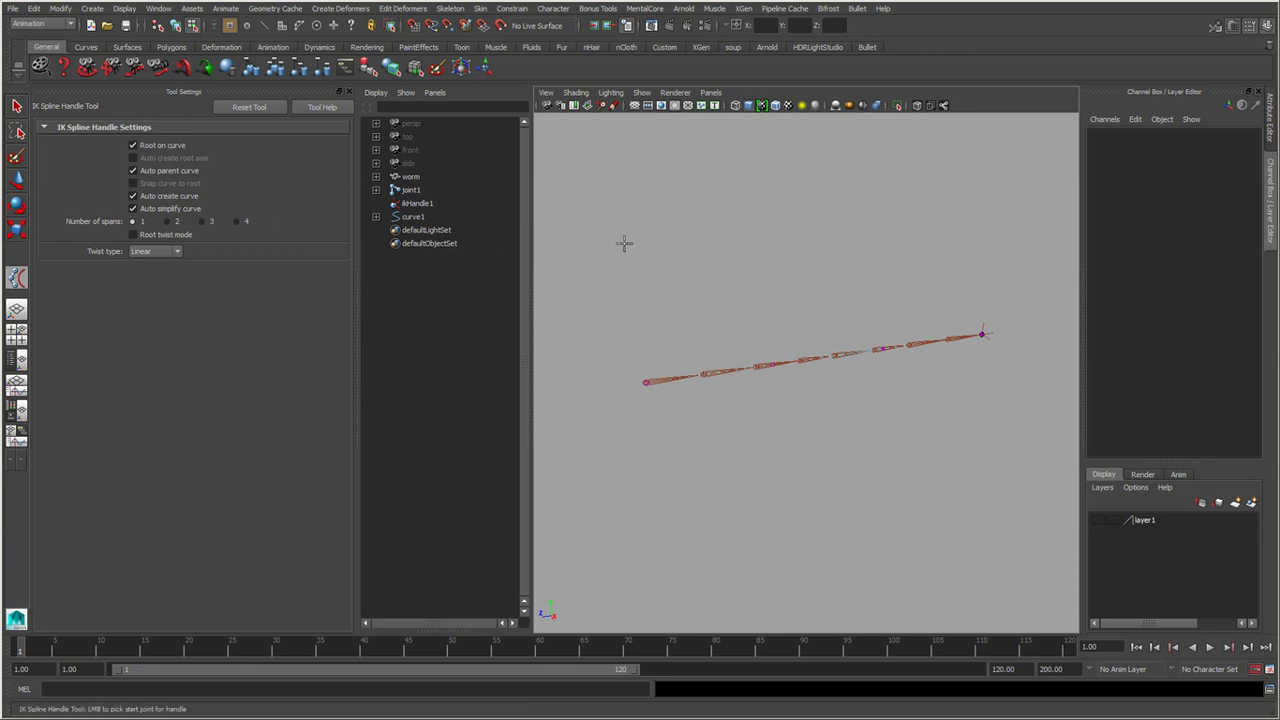
Delete the existing ikHandle1 and its curve.
key(q)
click(420, 204)
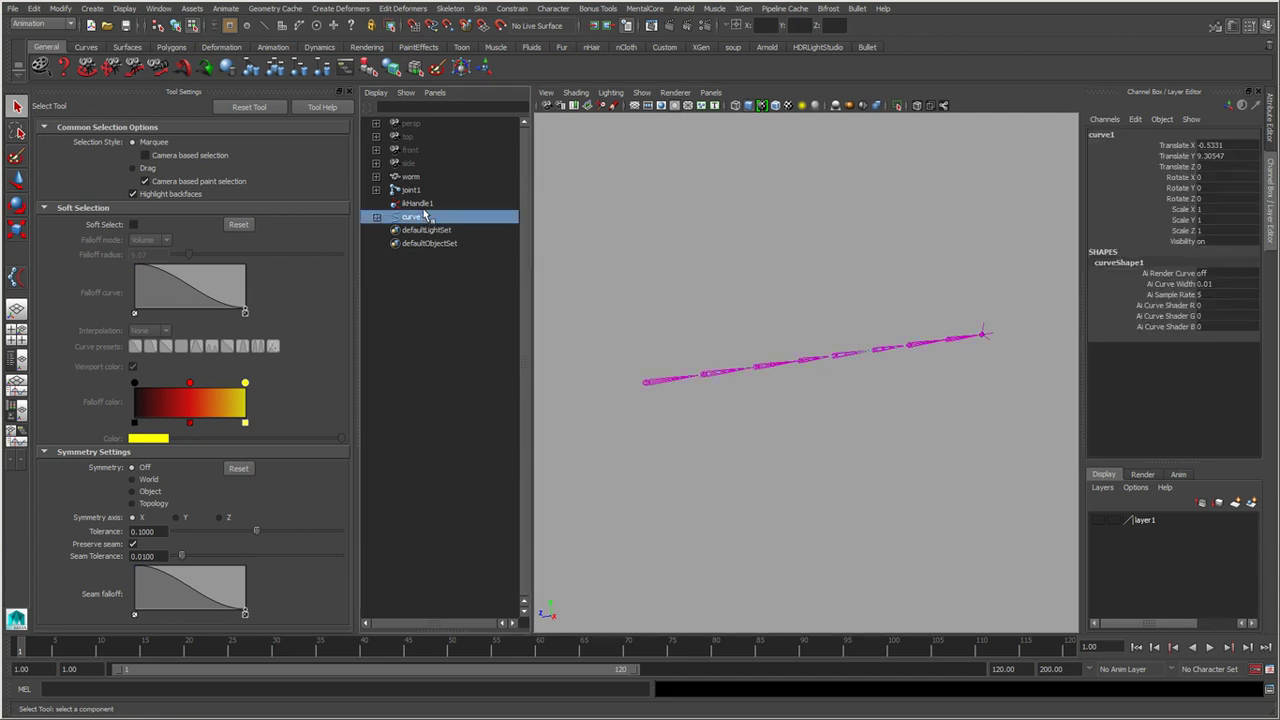
key(Delete)
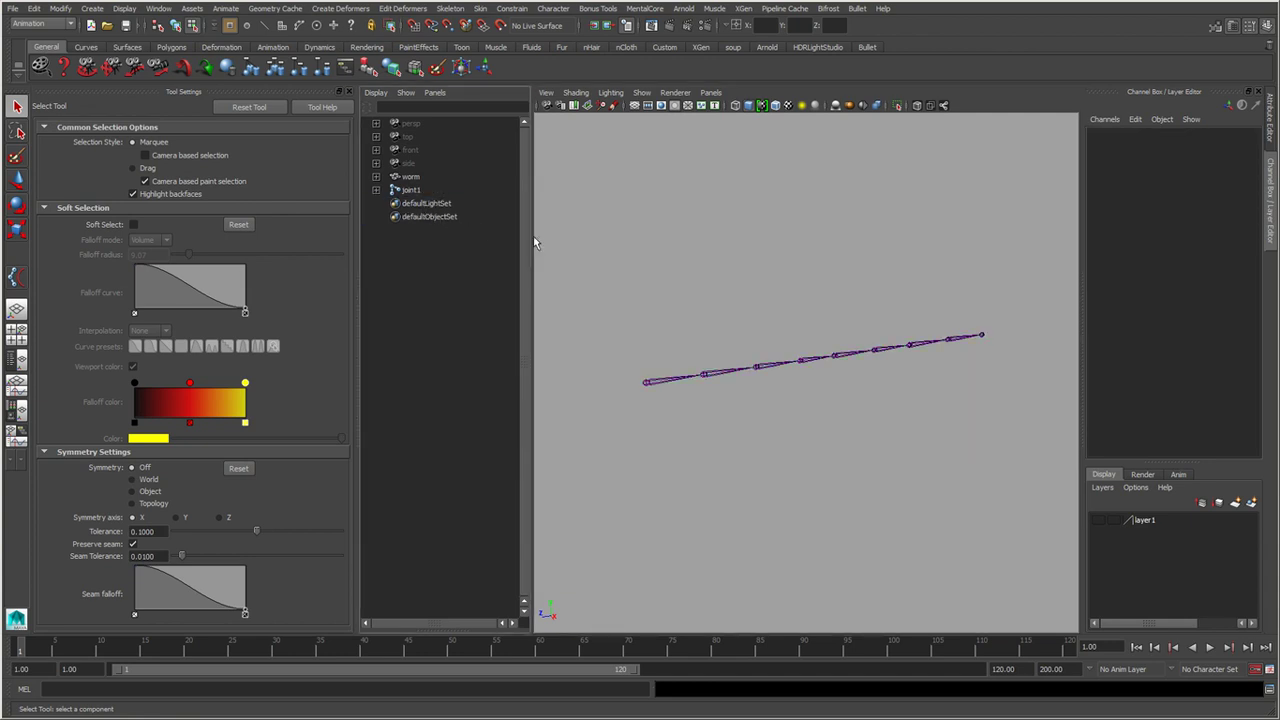
Build a new 2-span spline IK handle from the root joint to the end joint.
click(15, 278)
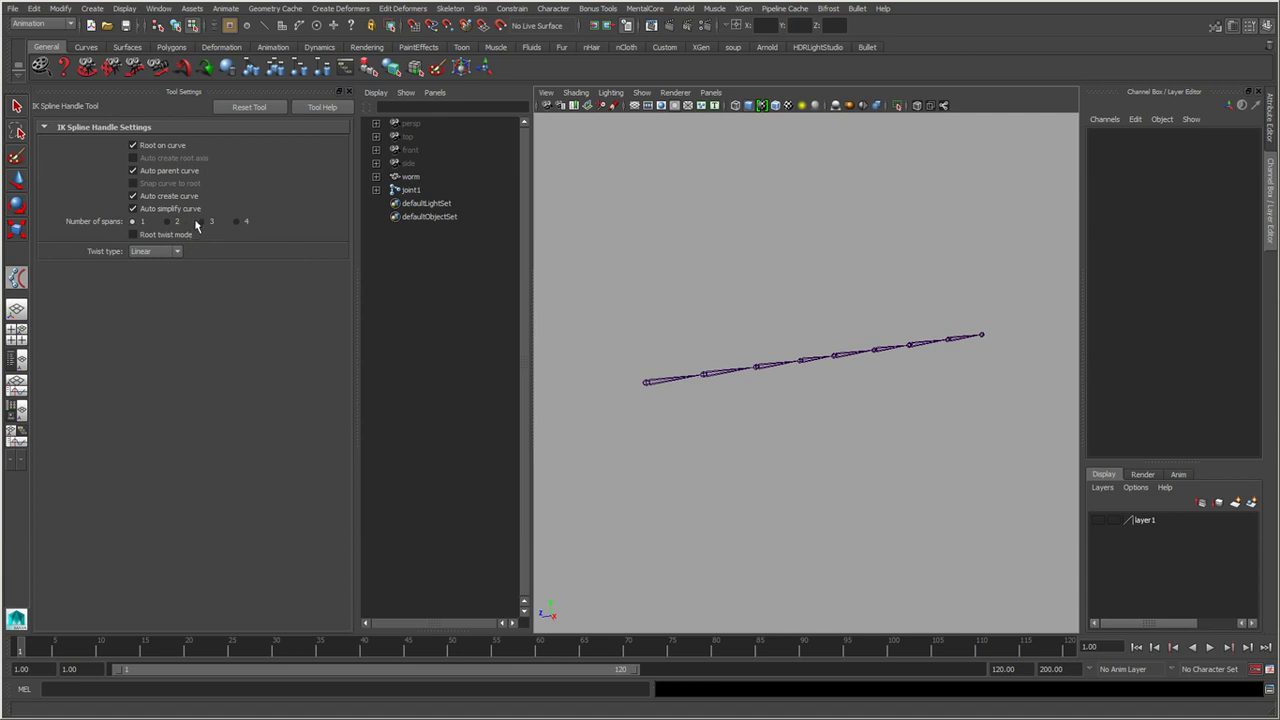
alt+right_drag(643, 363, 634, 392)
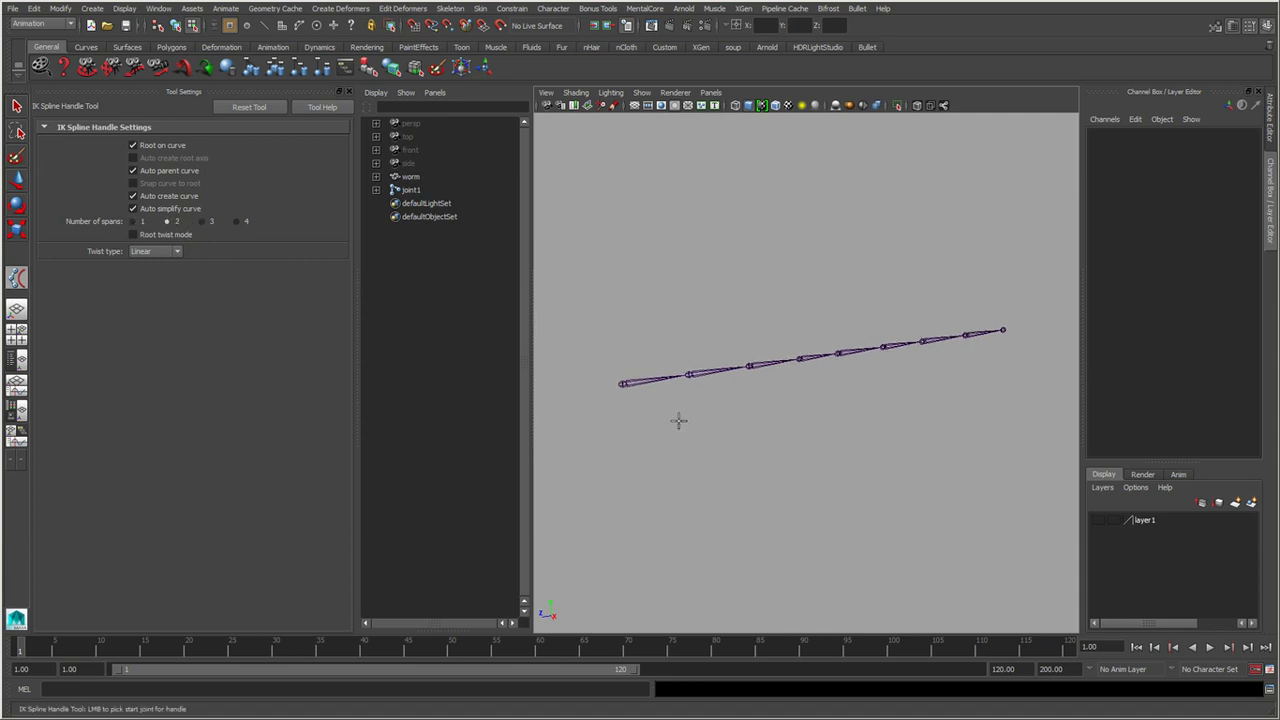
click(623, 386)
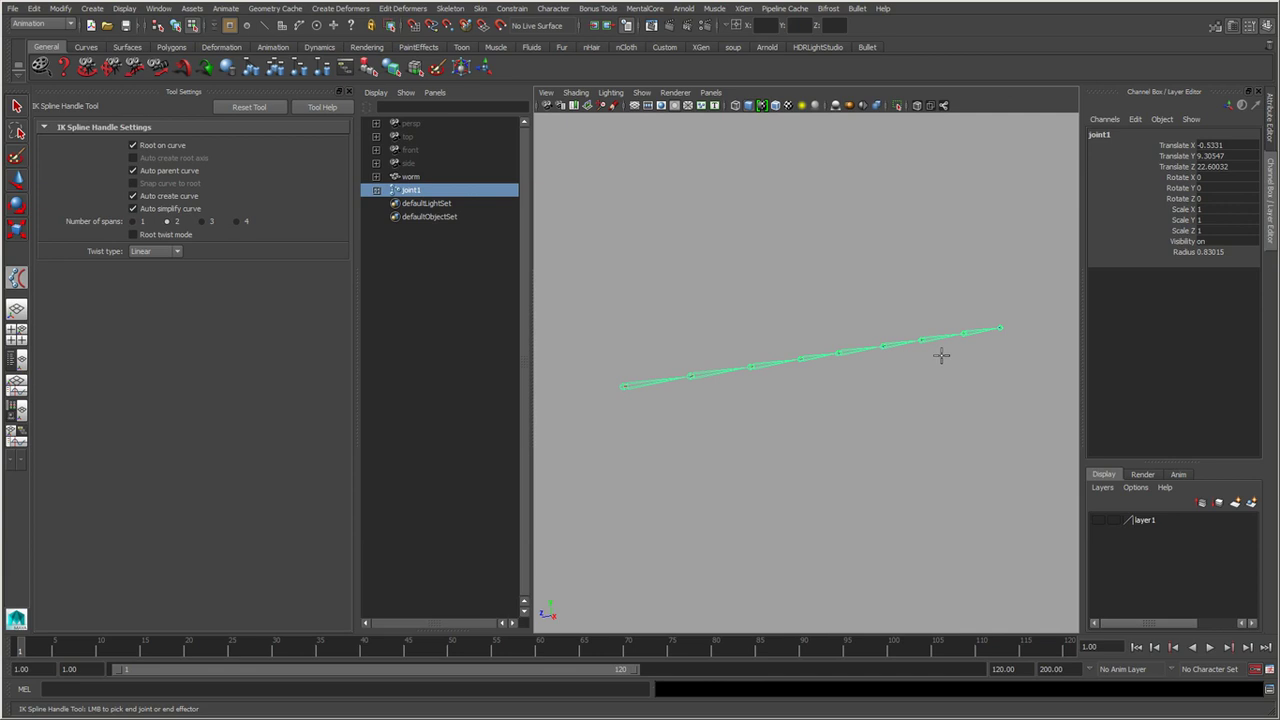
click(1001, 330)
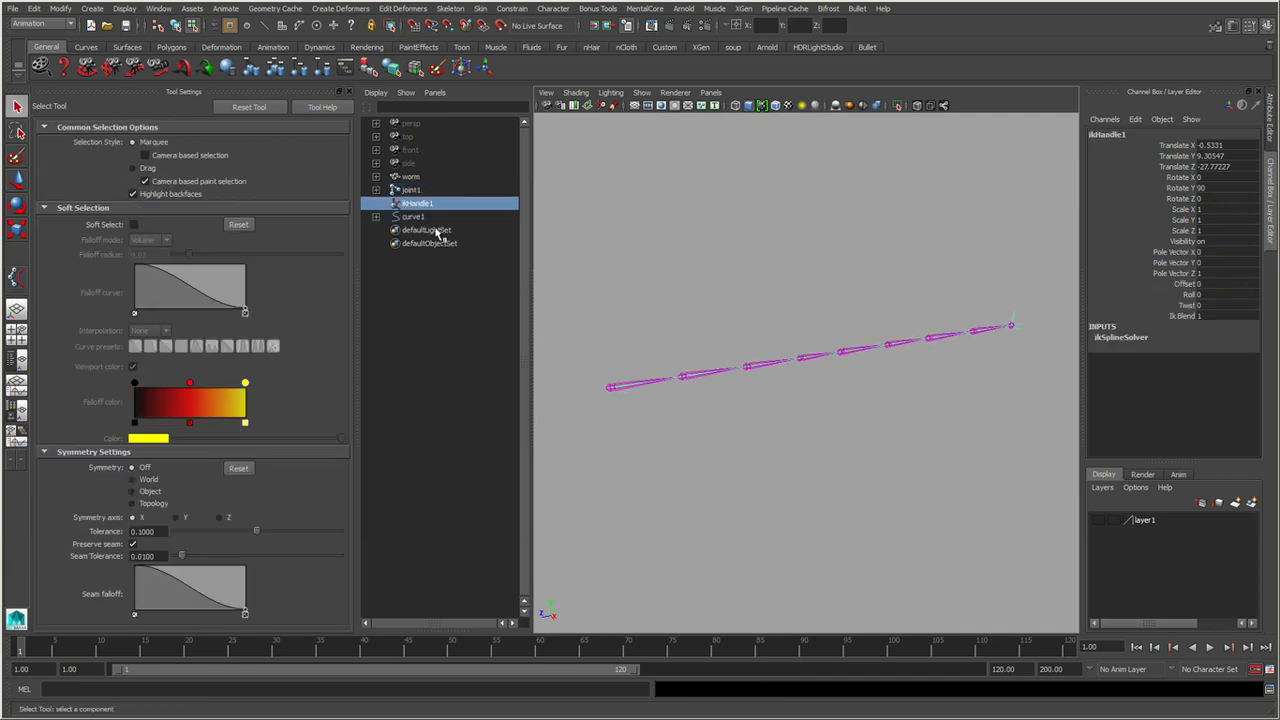
Inspect the new curve1 and its control vertices, then select the IK handle and curve together.
click(412, 216)
right_drag(856, 274, 743, 262)
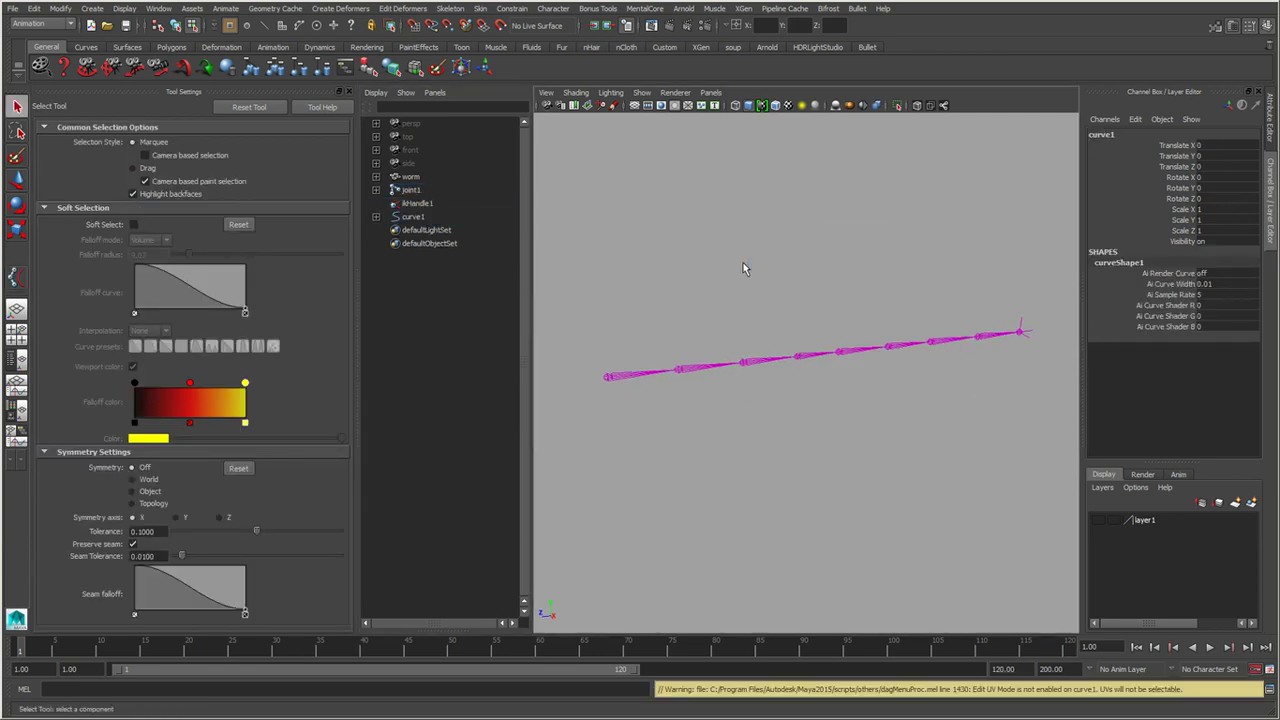
click(743, 263)
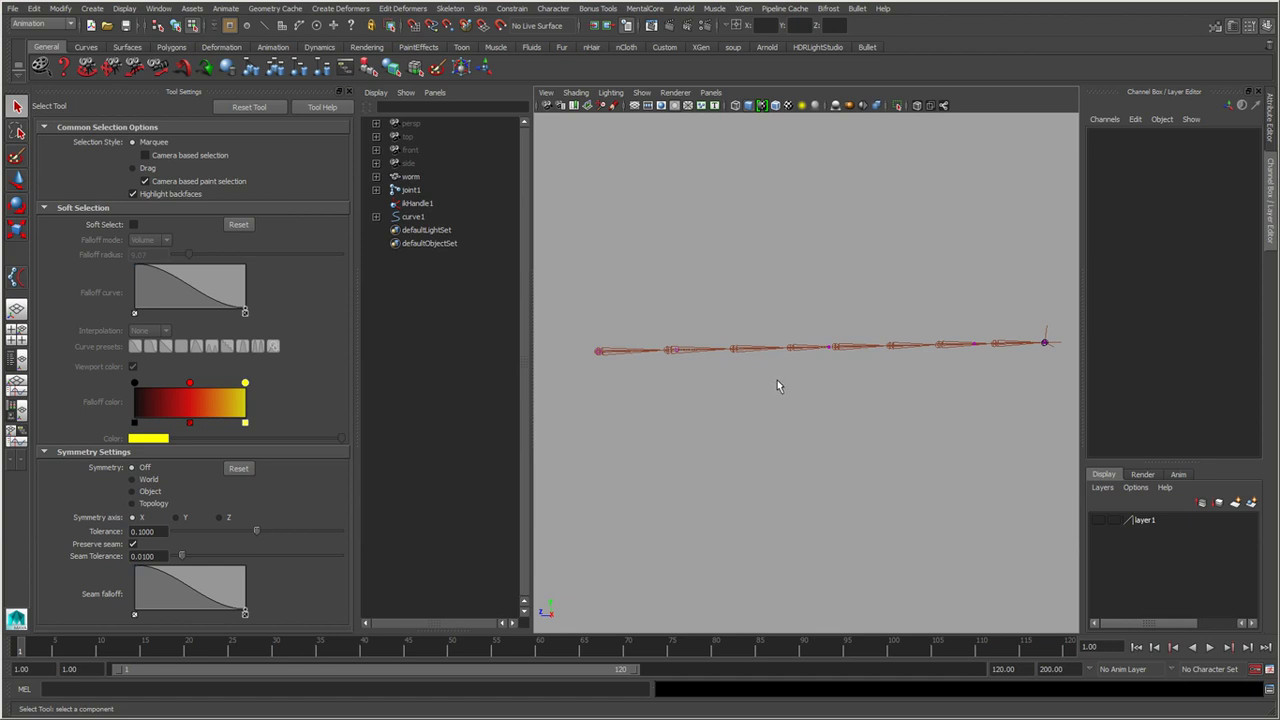
key(F8)
drag(579, 324, 608, 397)
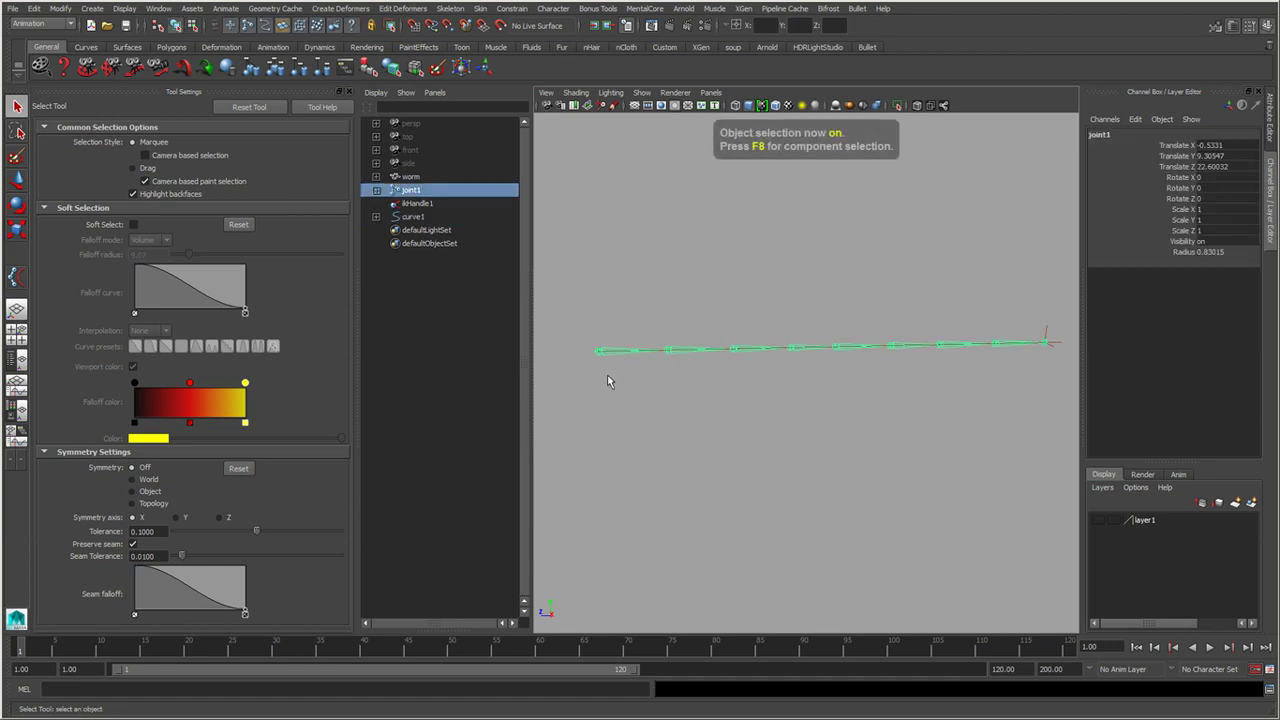
click(501, 216)
key(F8)
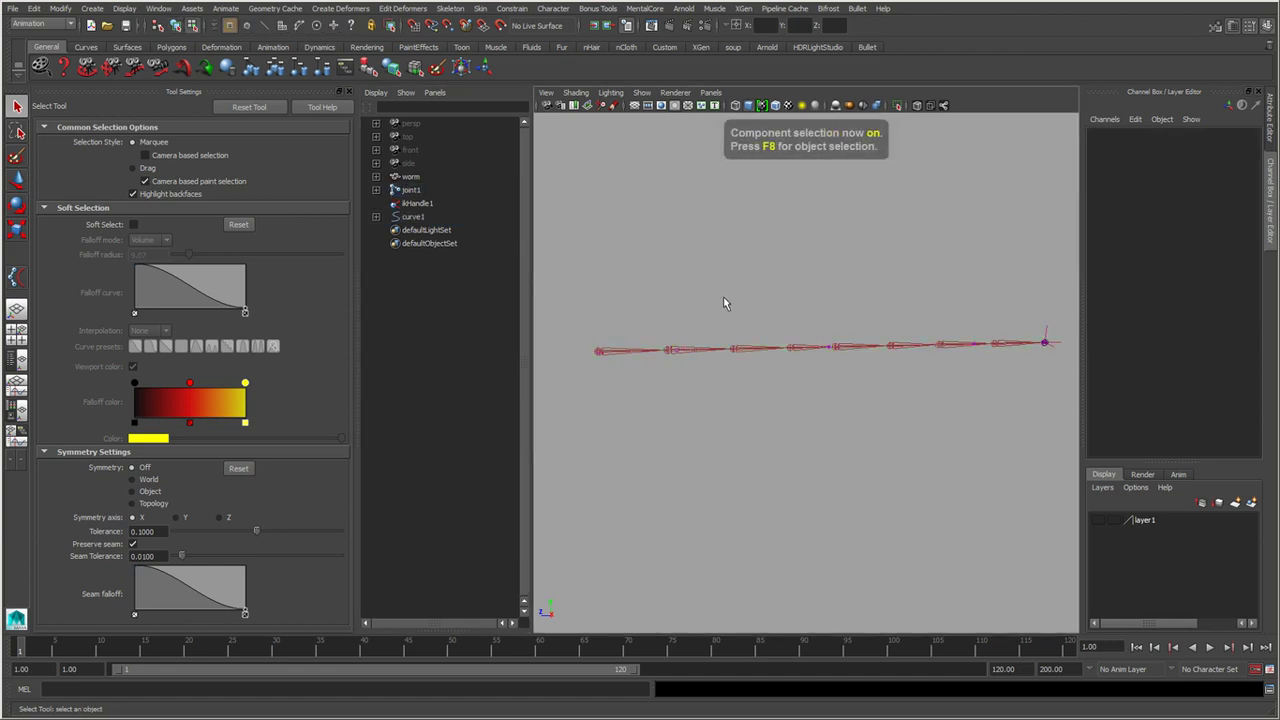
drag(591, 316, 611, 385)
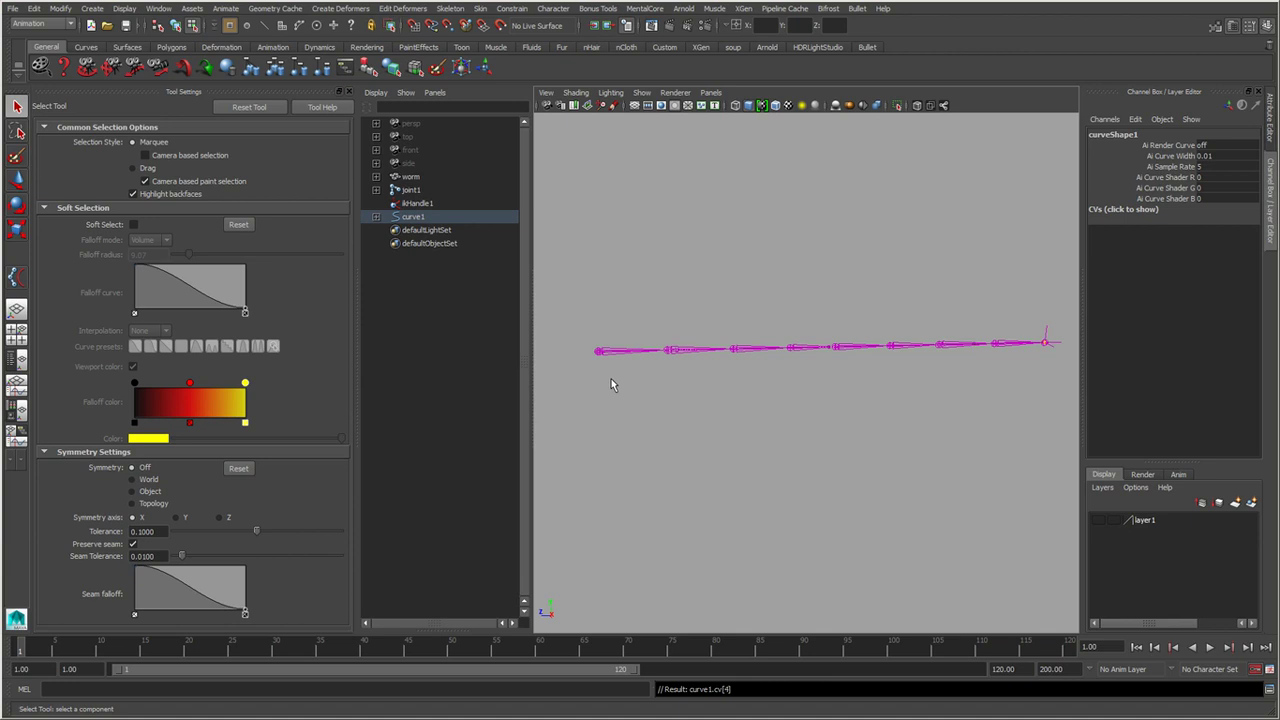
alt+drag(752, 417, 786, 429)
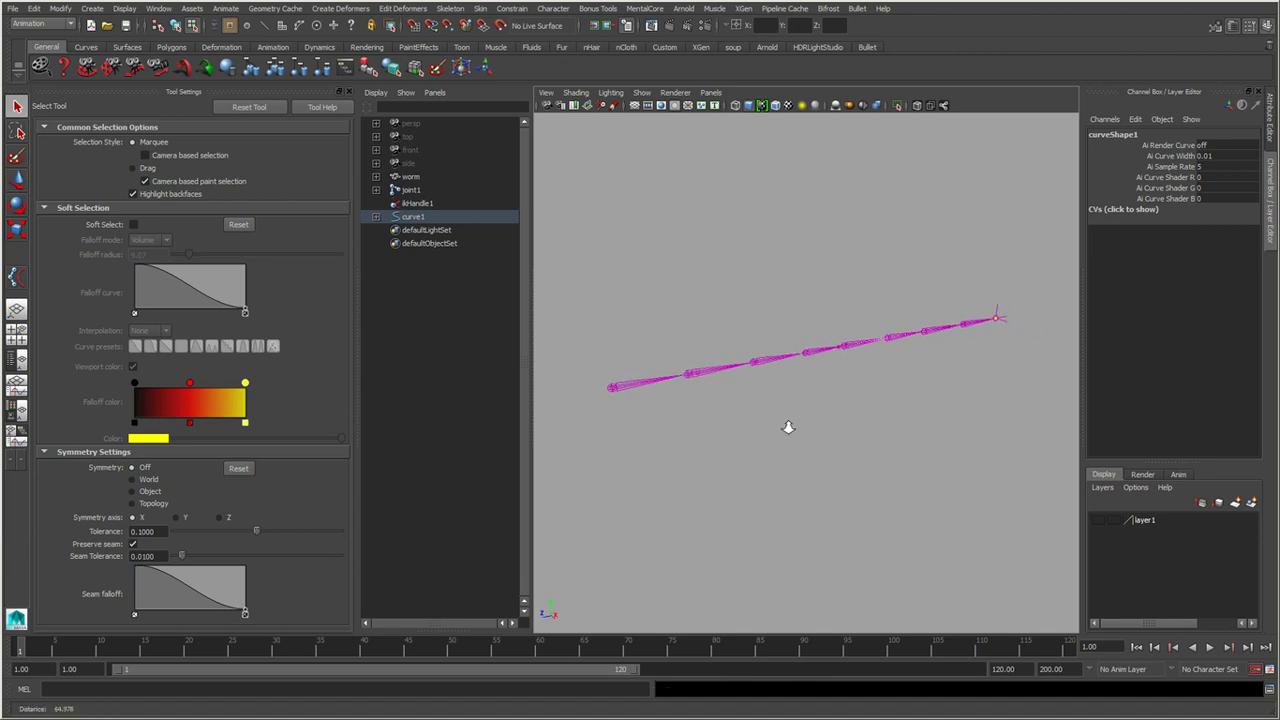
click(448, 216)
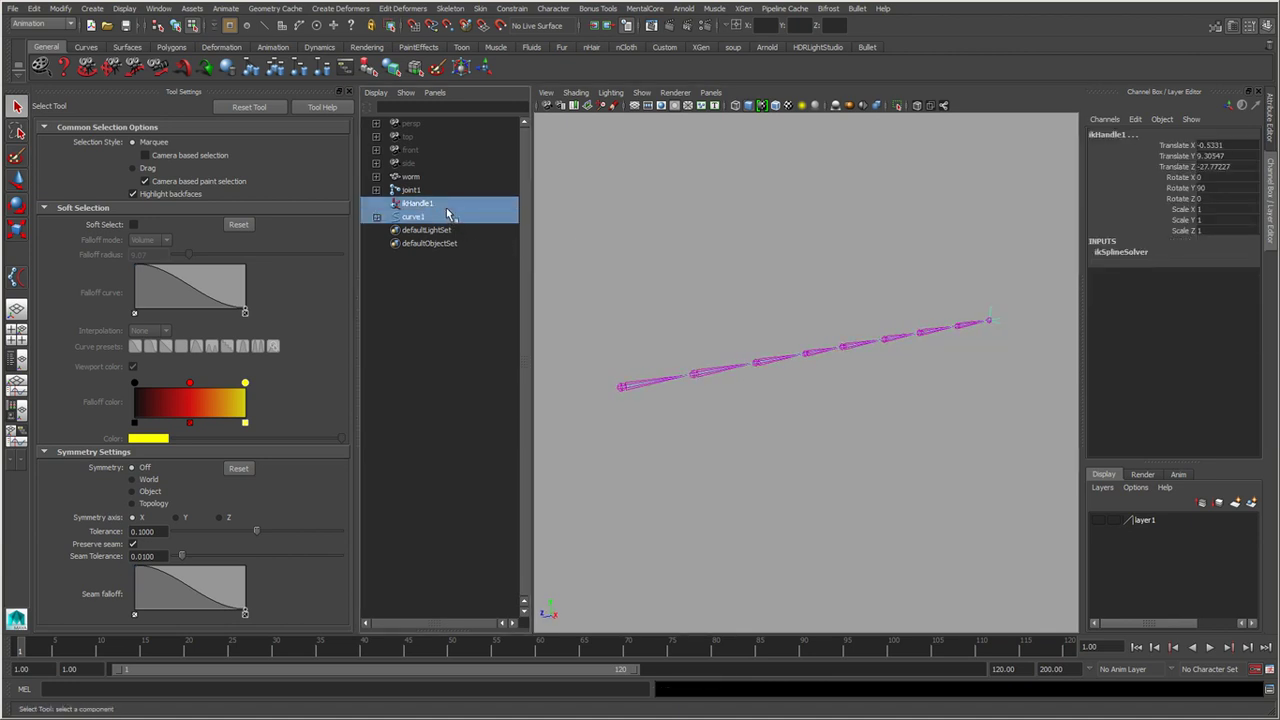
key(Delete)
click(17, 280)
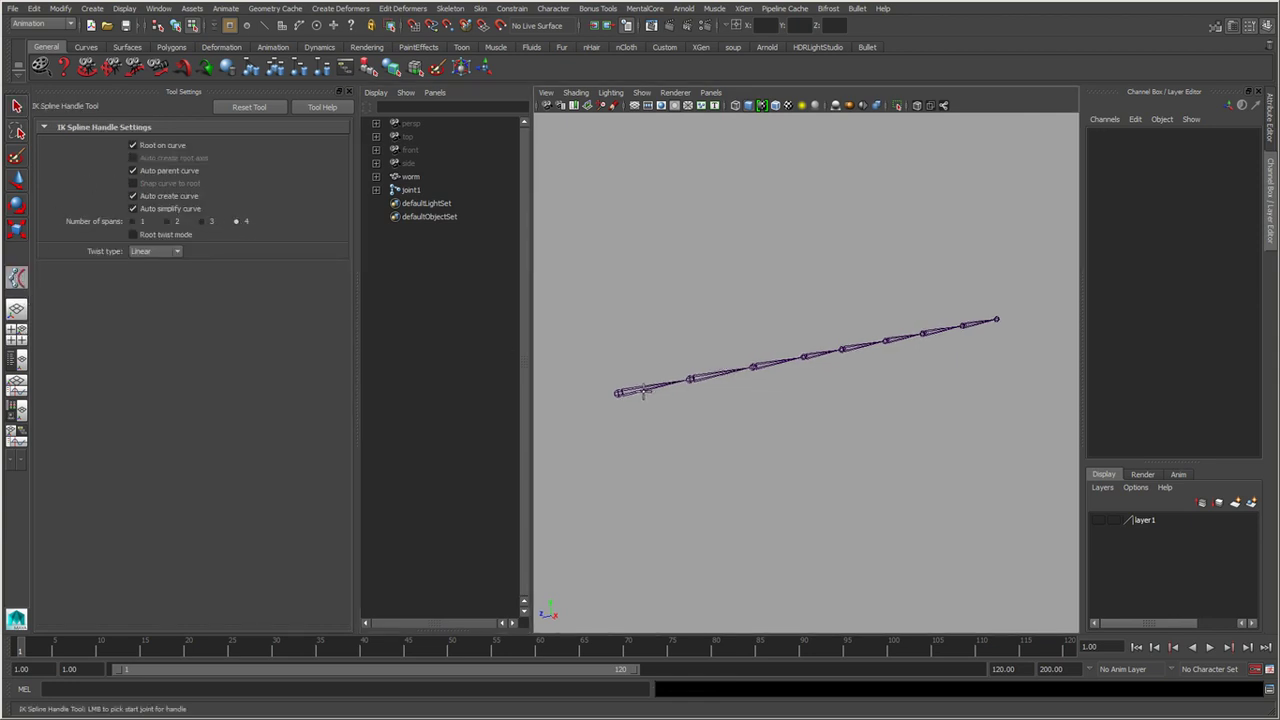
click(620, 389)
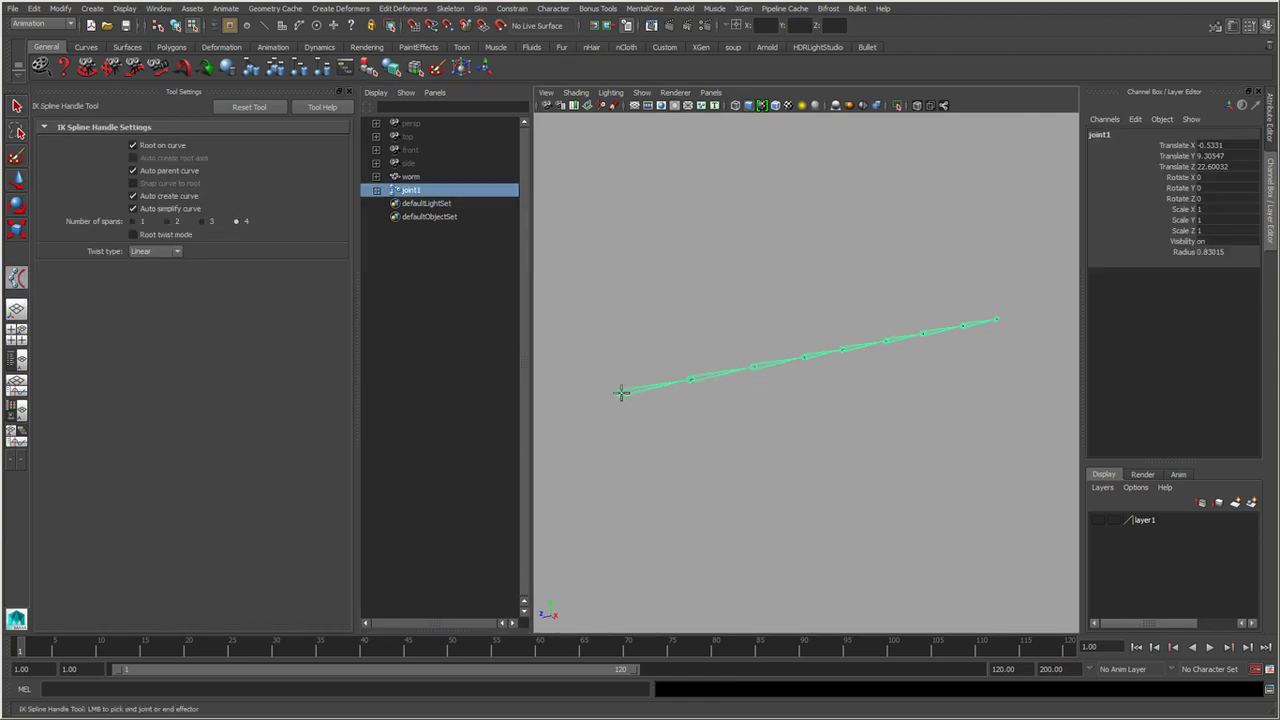
click(996, 320)
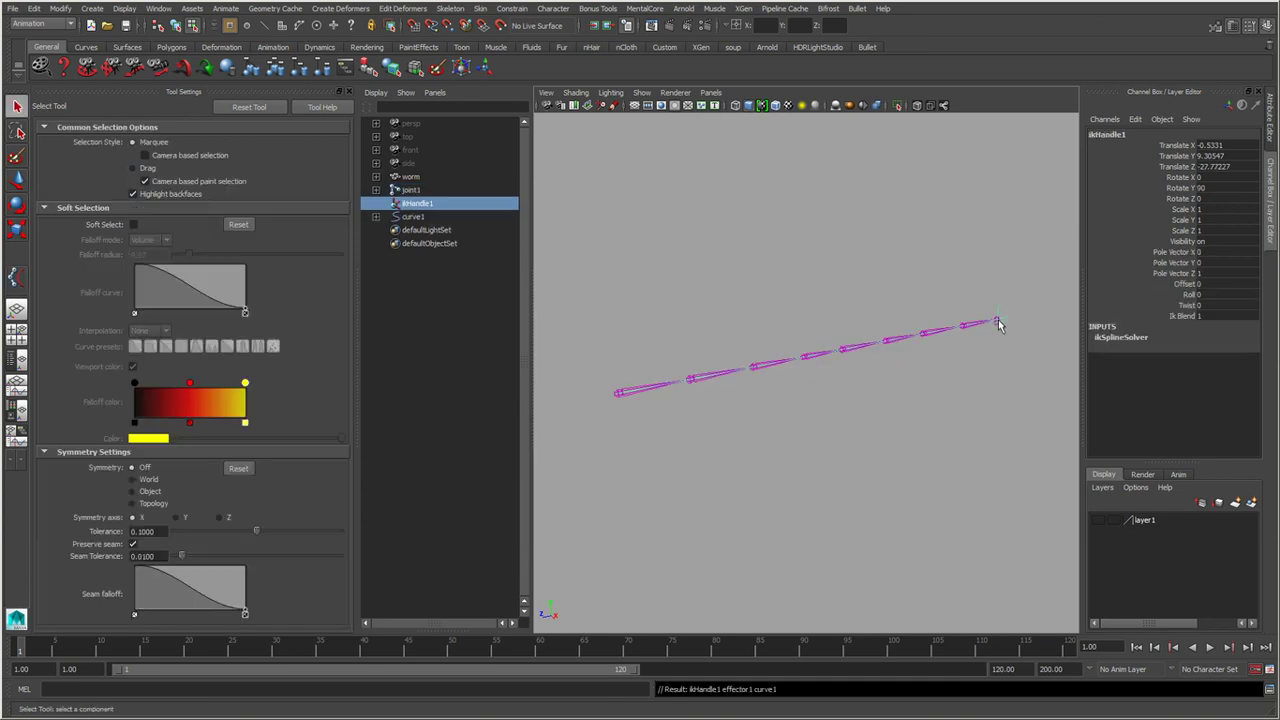
click(412, 216)
right_drag(763, 277, 613, 308)
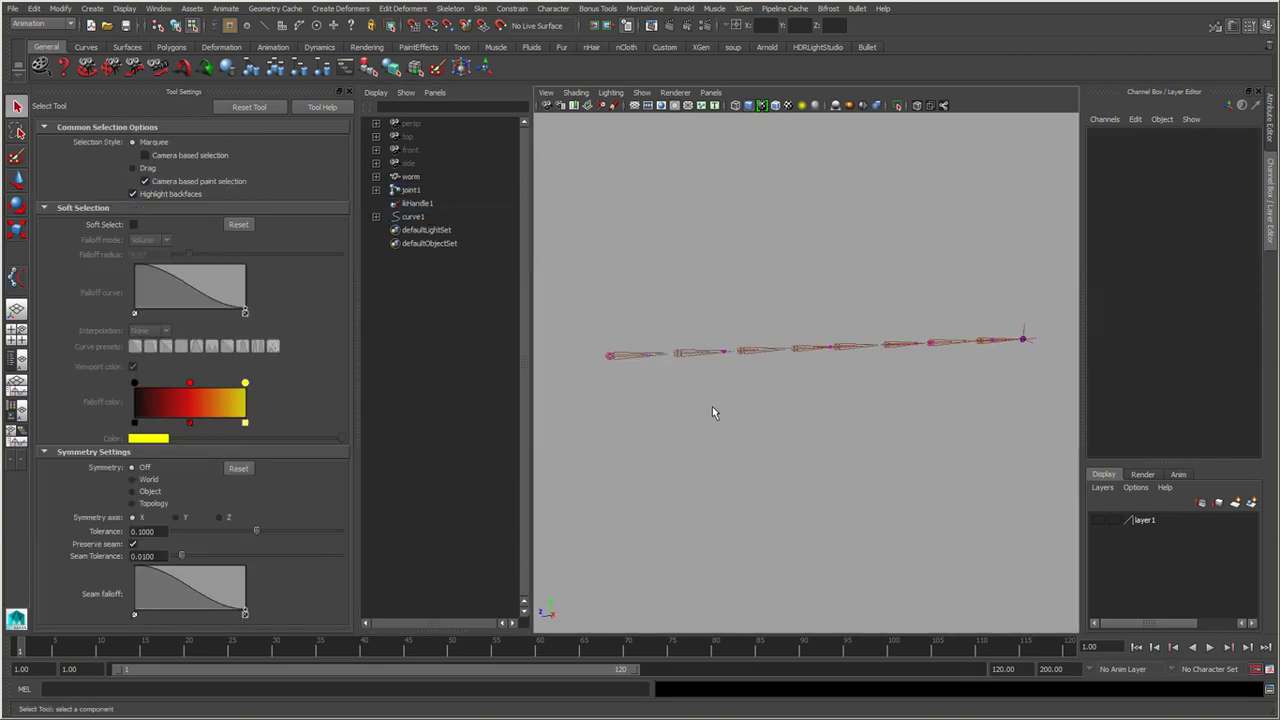
drag(598, 336, 612, 384)
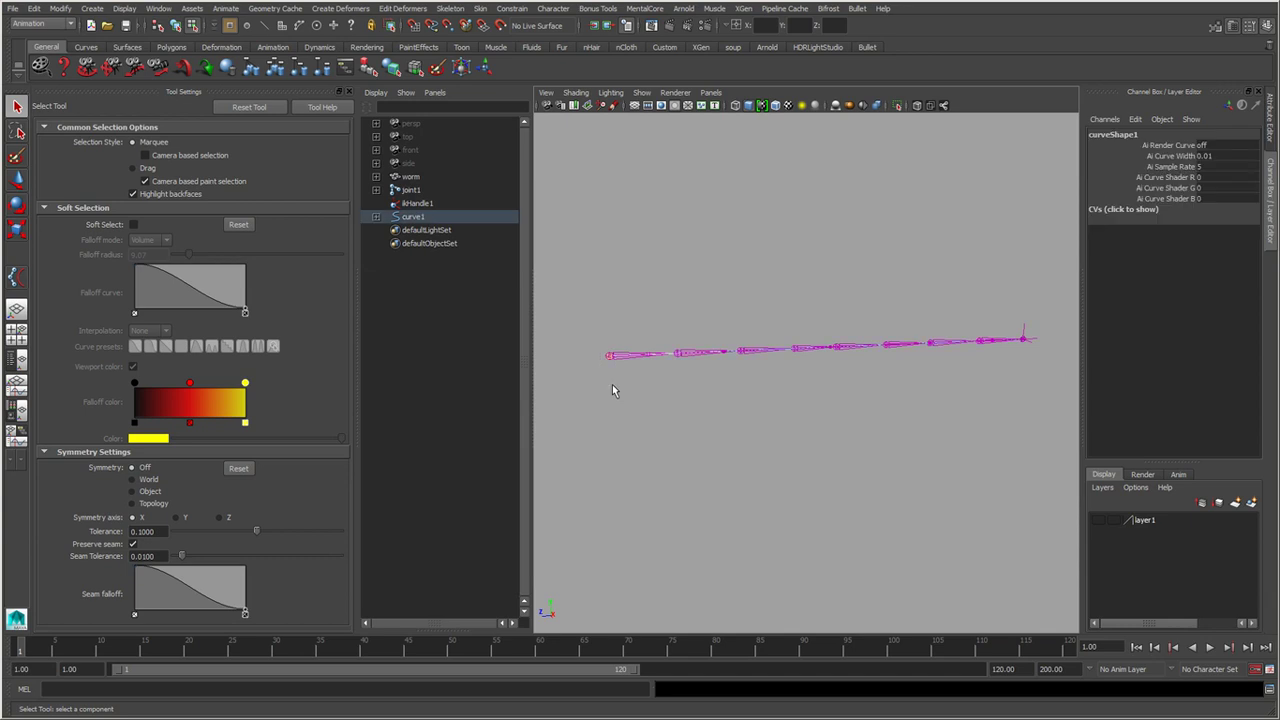
key(Right)
key(Right)
key(Right)
key(Left)
key(Left)
key(Right)
key(Left)
key(Left)
key(Right)
key(Right)
key(Right)
key(ctrl+z)
click(766, 277)
key(ctrl+z)
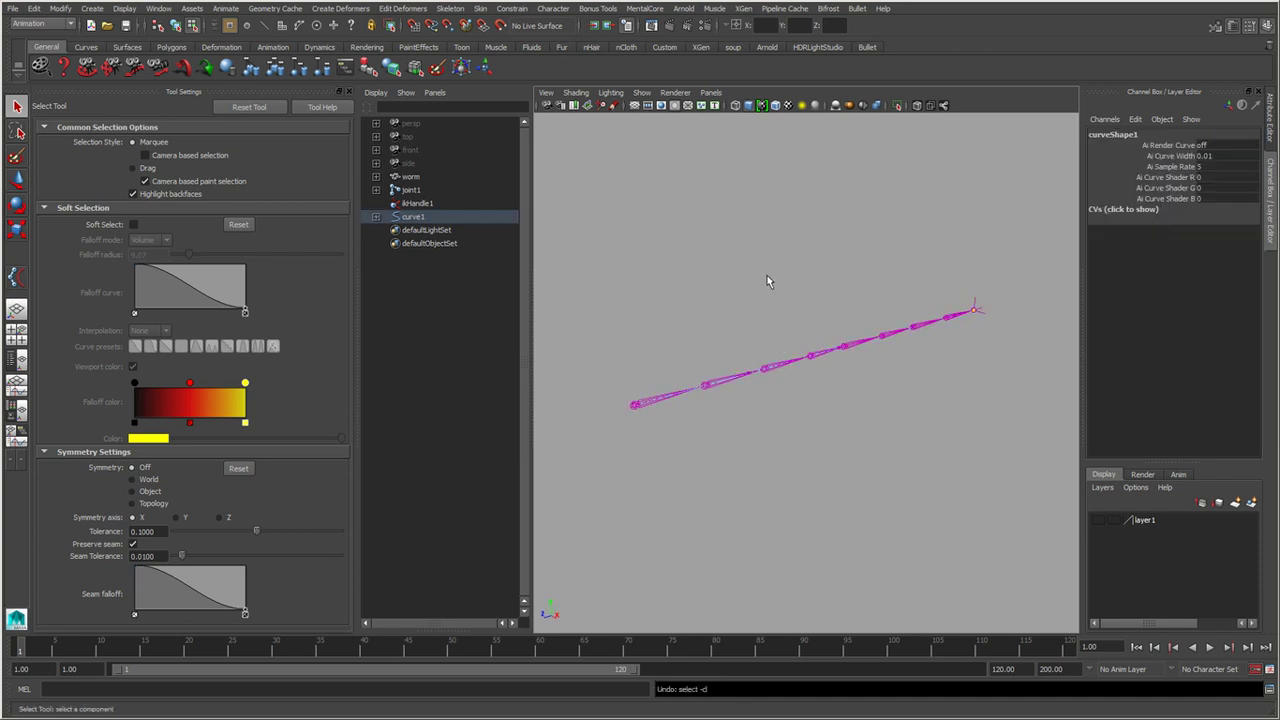
key(ctrl+z)
Select curve1 and ikHandle1 in the Outliner and delete them.
click(438, 218)
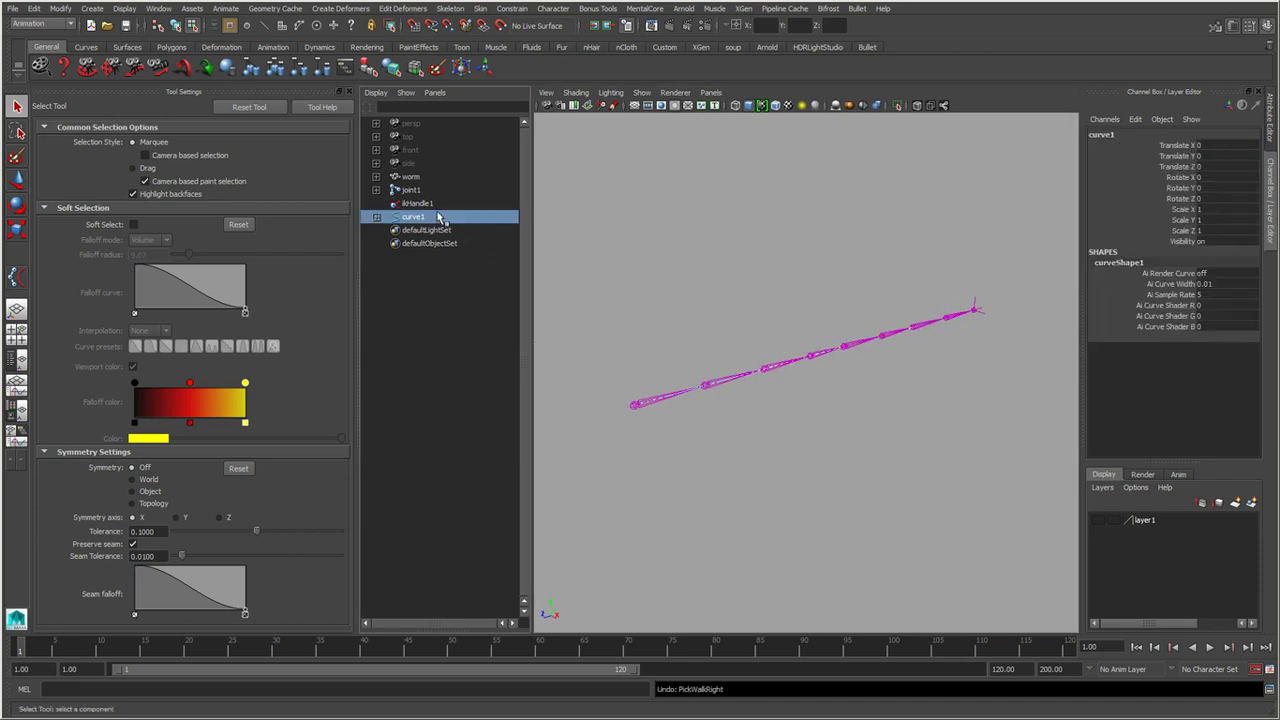
ctrl+click(435, 206)
key(Delete)
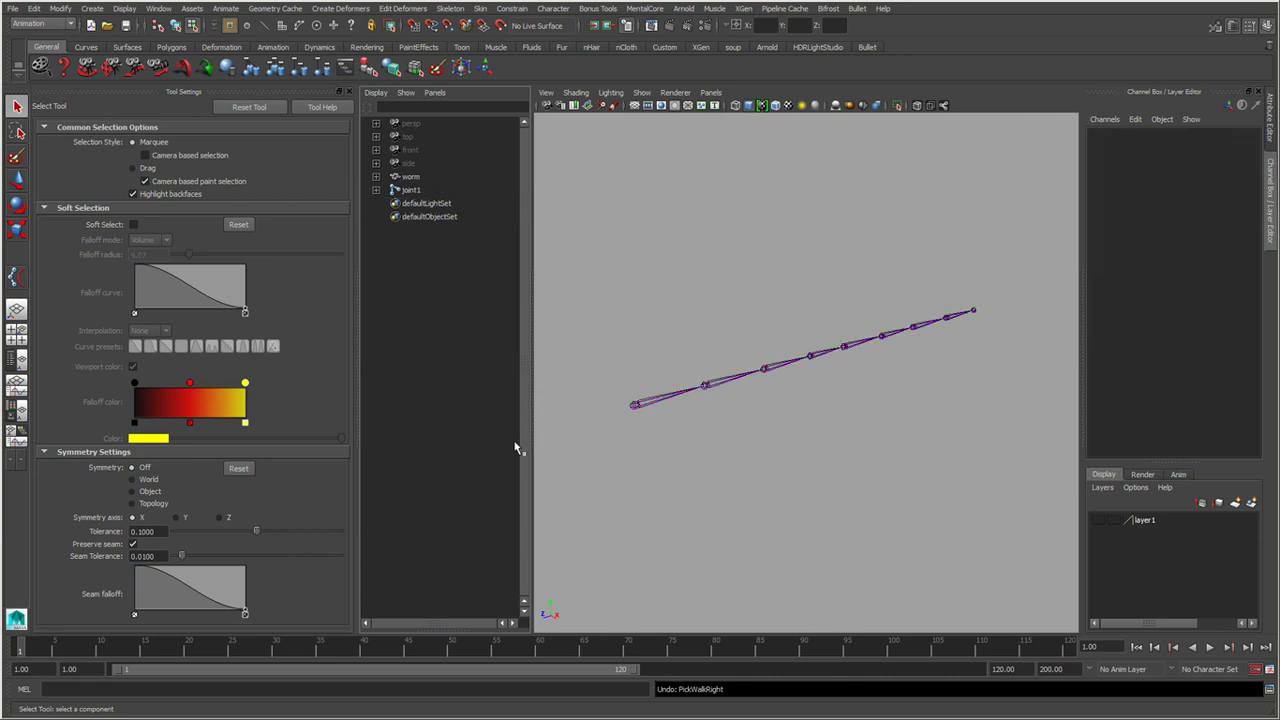
click(16, 277)
scroll(620, 363, up, 2)
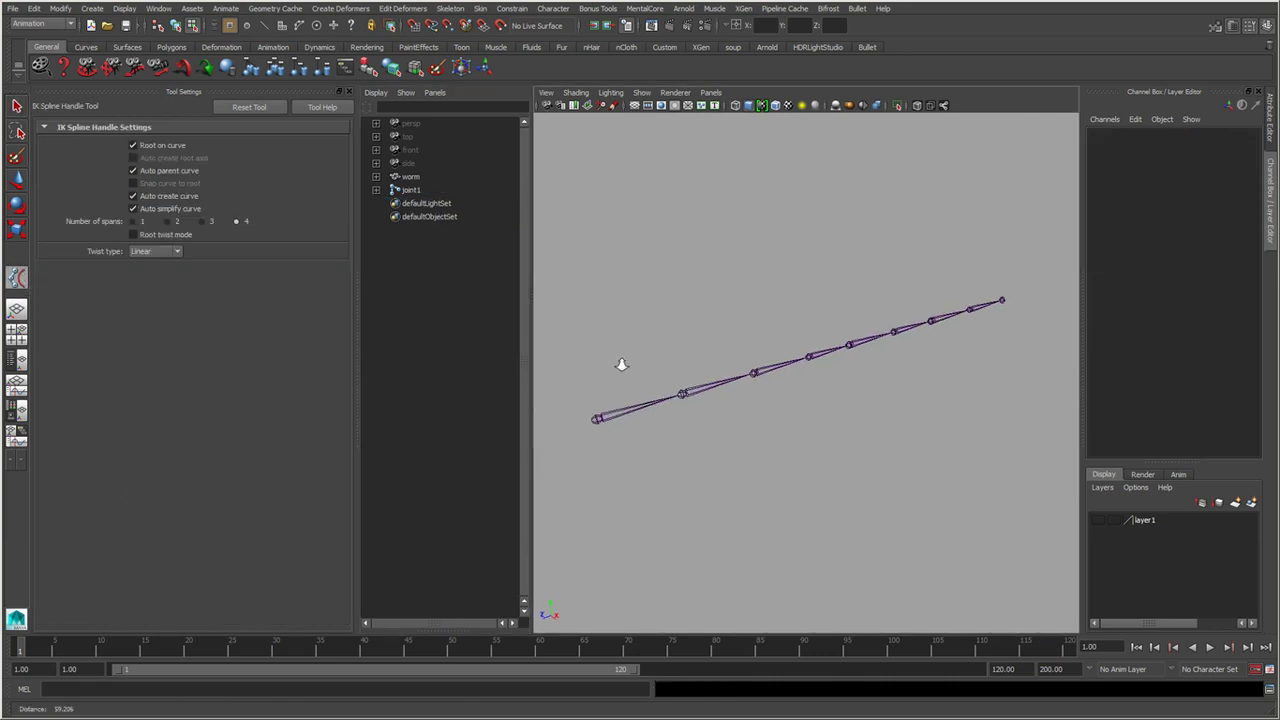
scroll(643, 363, up, 1)
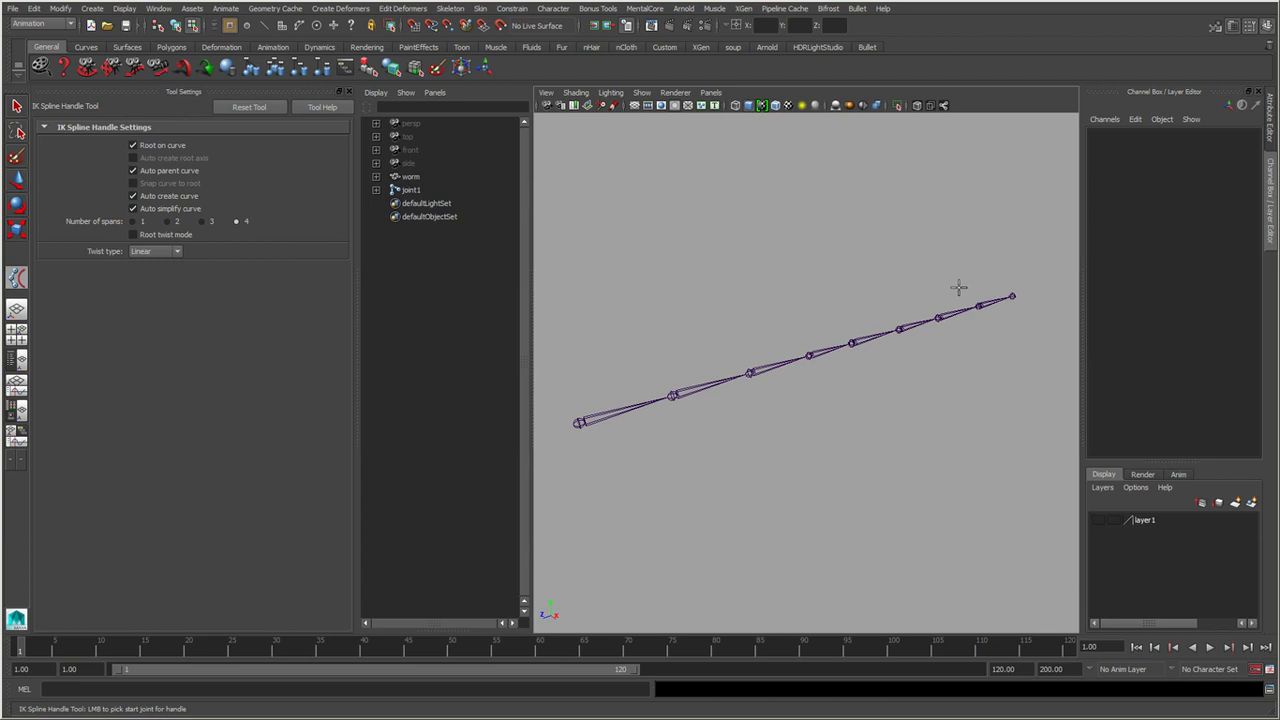
Return to the Select Tool and switch to the Right view via the hotbox.
key(q)
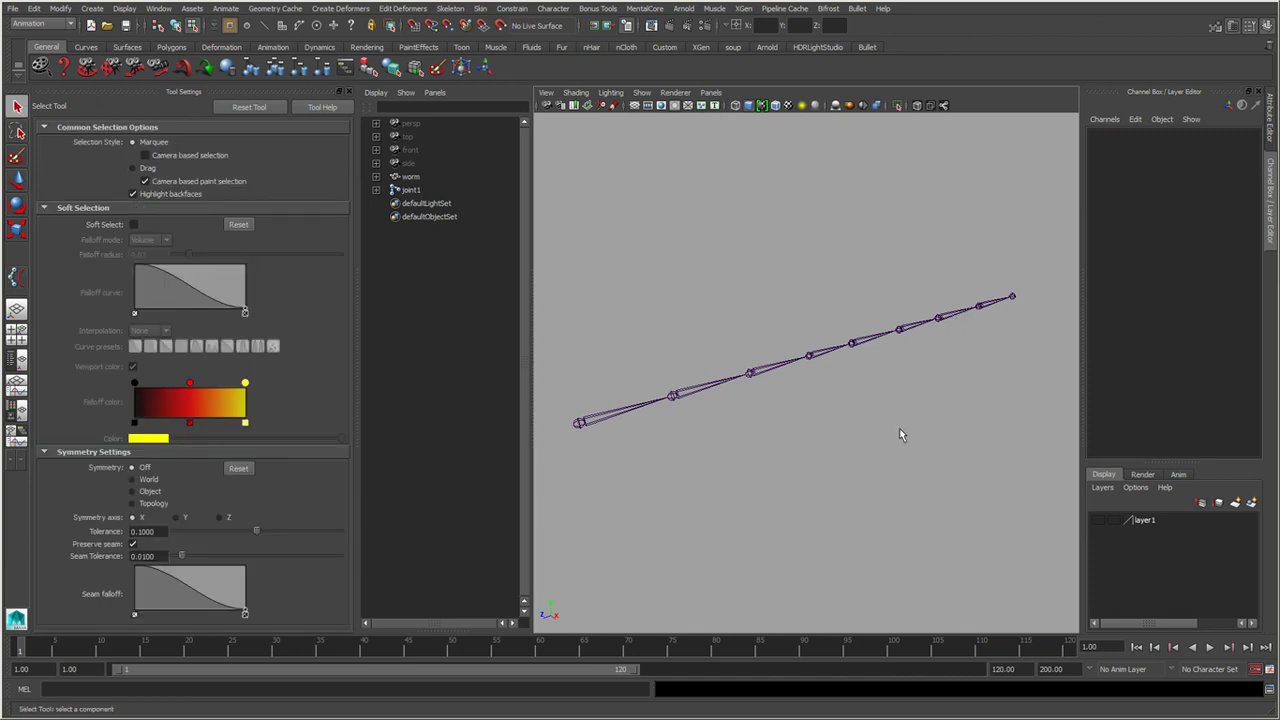
key(space)
drag(800, 449, 912, 458)
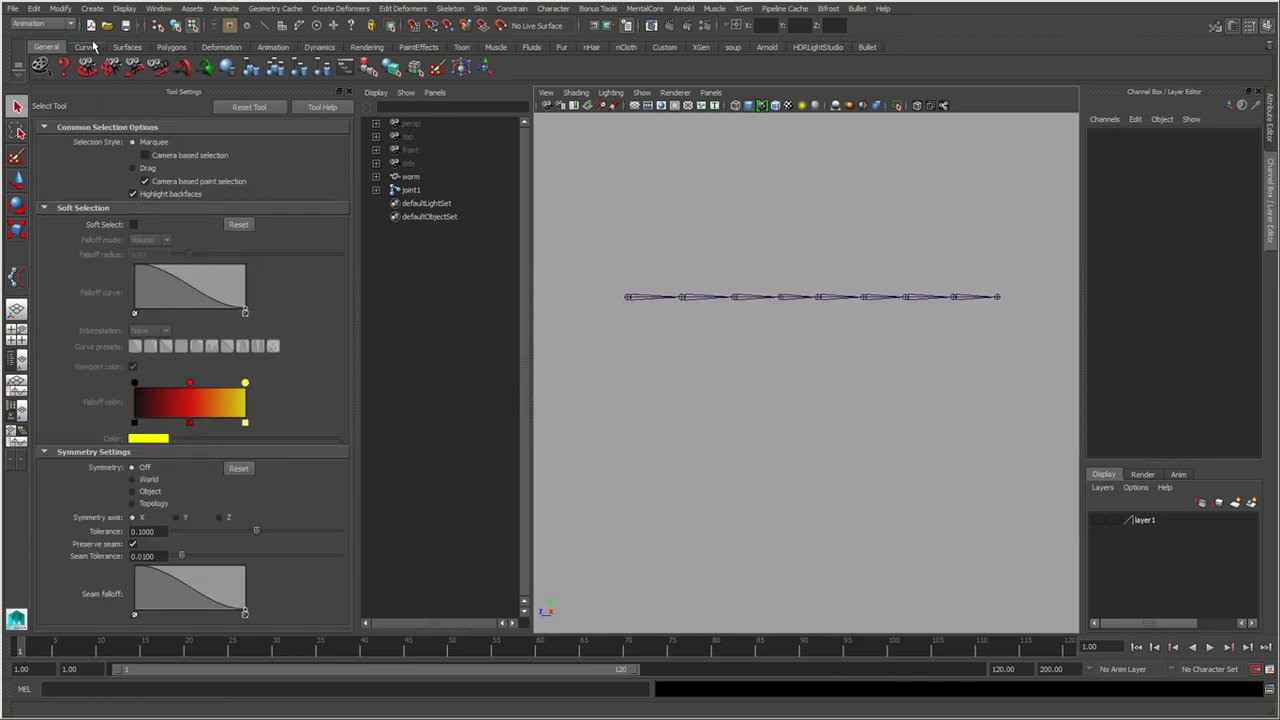
Activate the CV Curve Tool (3 Cubic) and frame the joint chain larger.
click(92, 8)
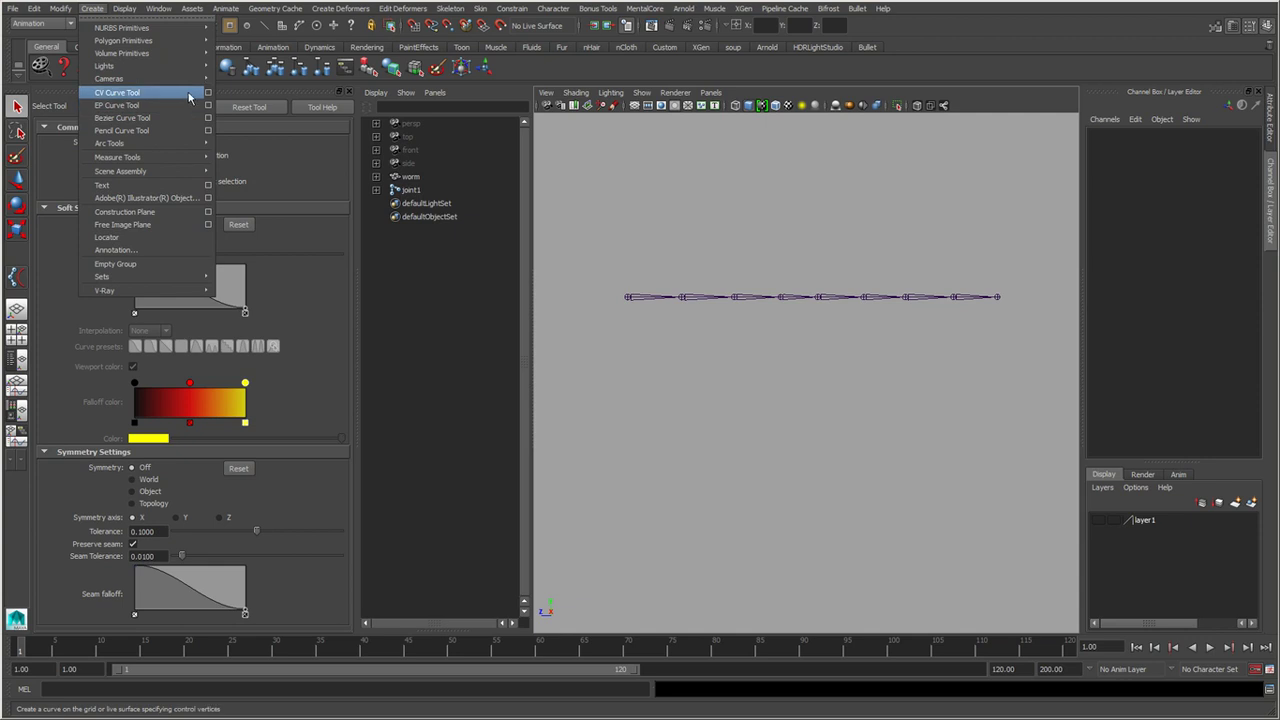
click(207, 93)
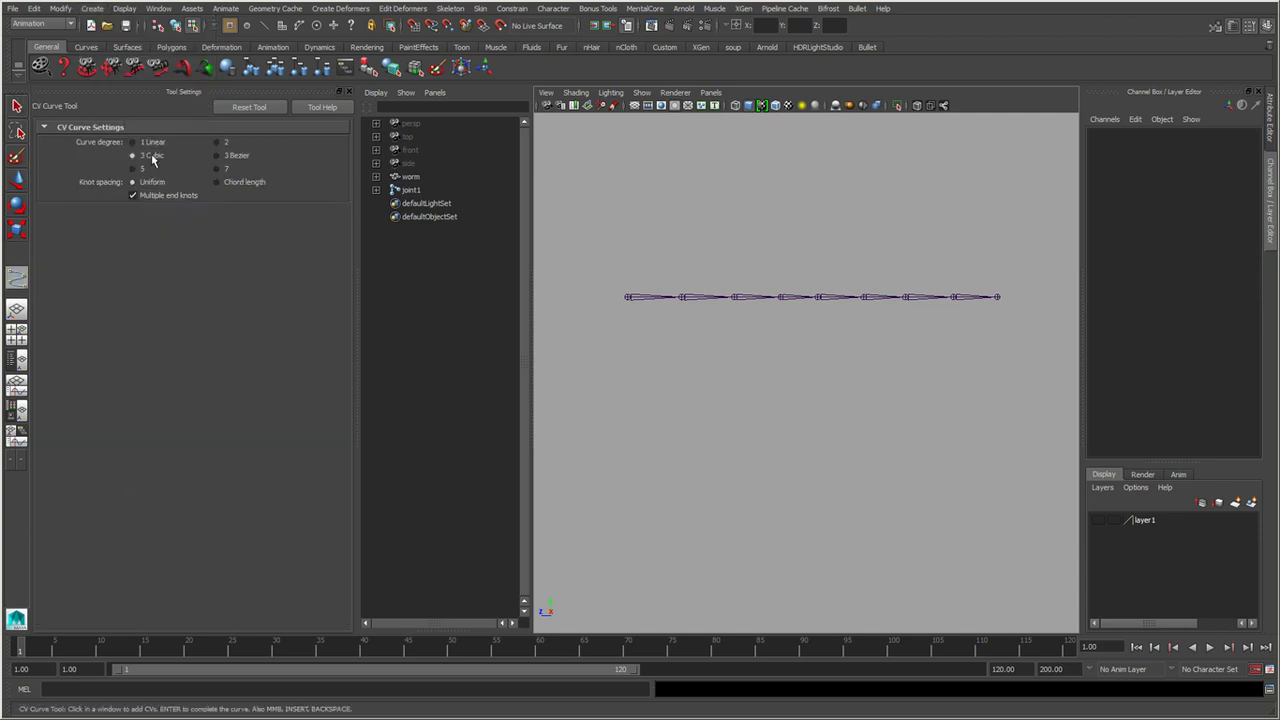
alt+middle_drag(709, 323, 743, 423)
scroll(723, 394, up, 2)
alt+middle_drag(631, 351, 622, 366)
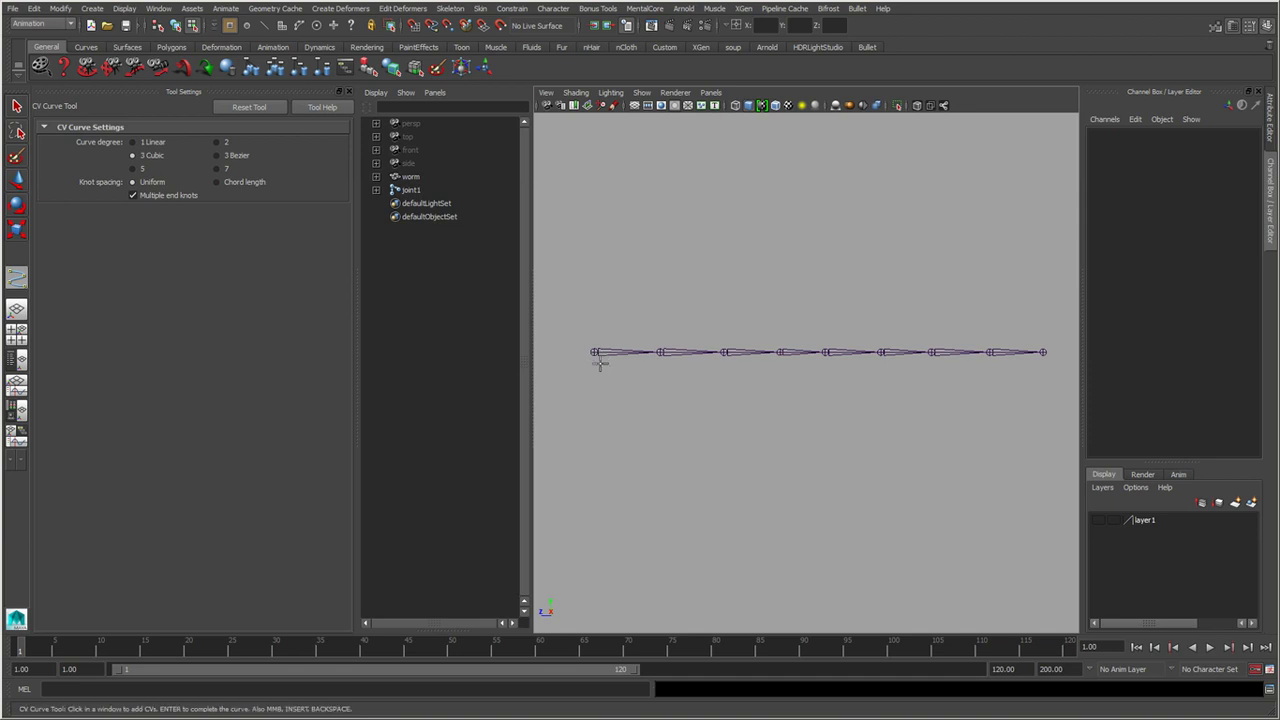
Place six CVs along the chain from the first to the last joint and finish the curve.
click(594, 353)
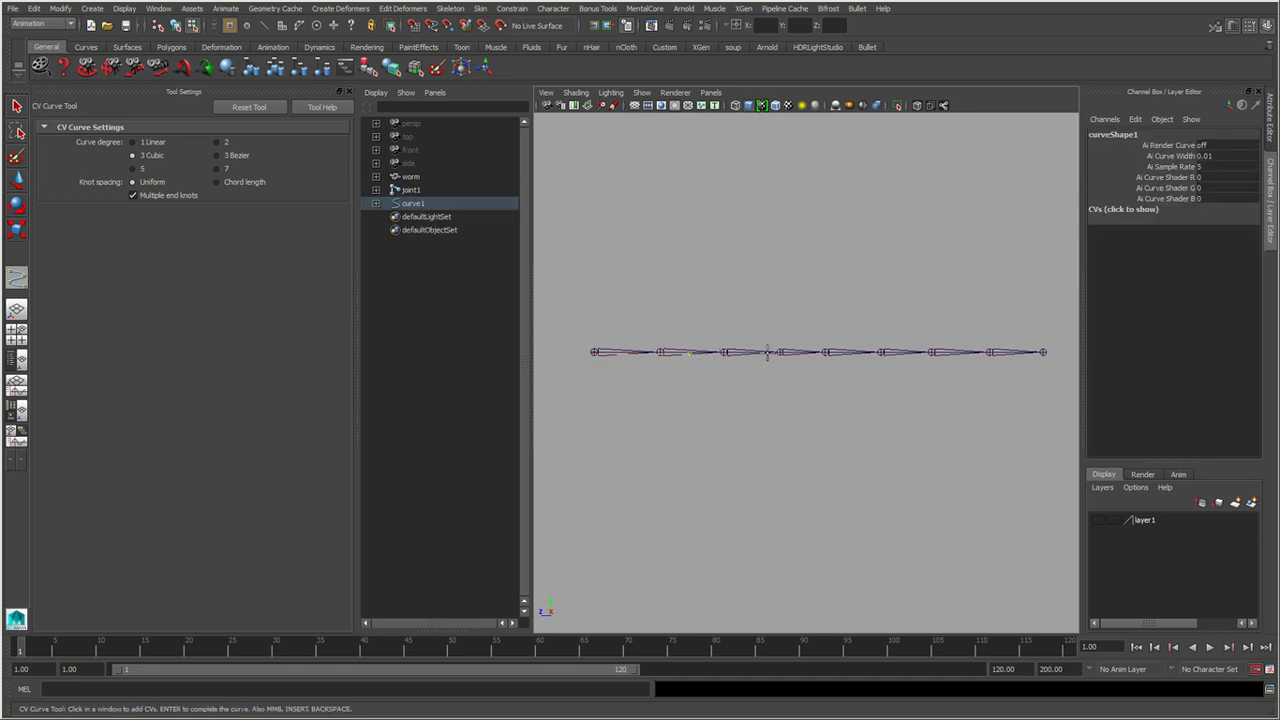
click(768, 352)
click(832, 352)
click(904, 352)
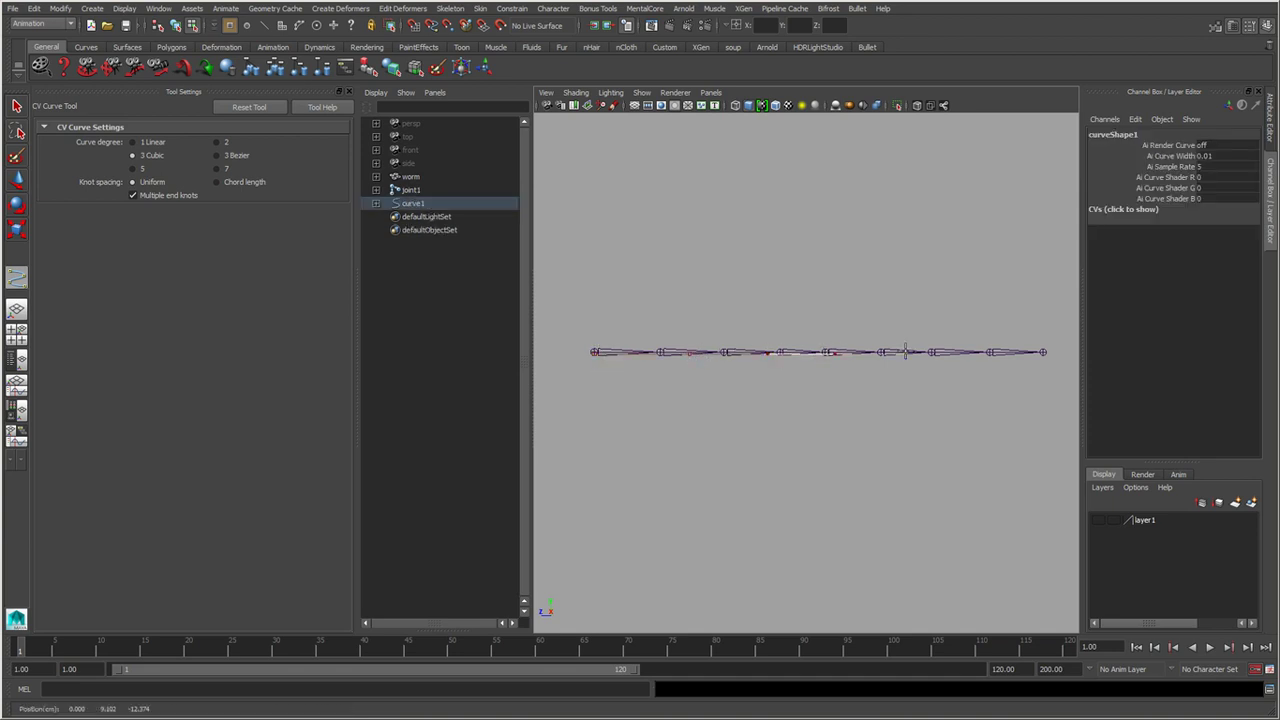
click(969, 353)
click(1043, 352)
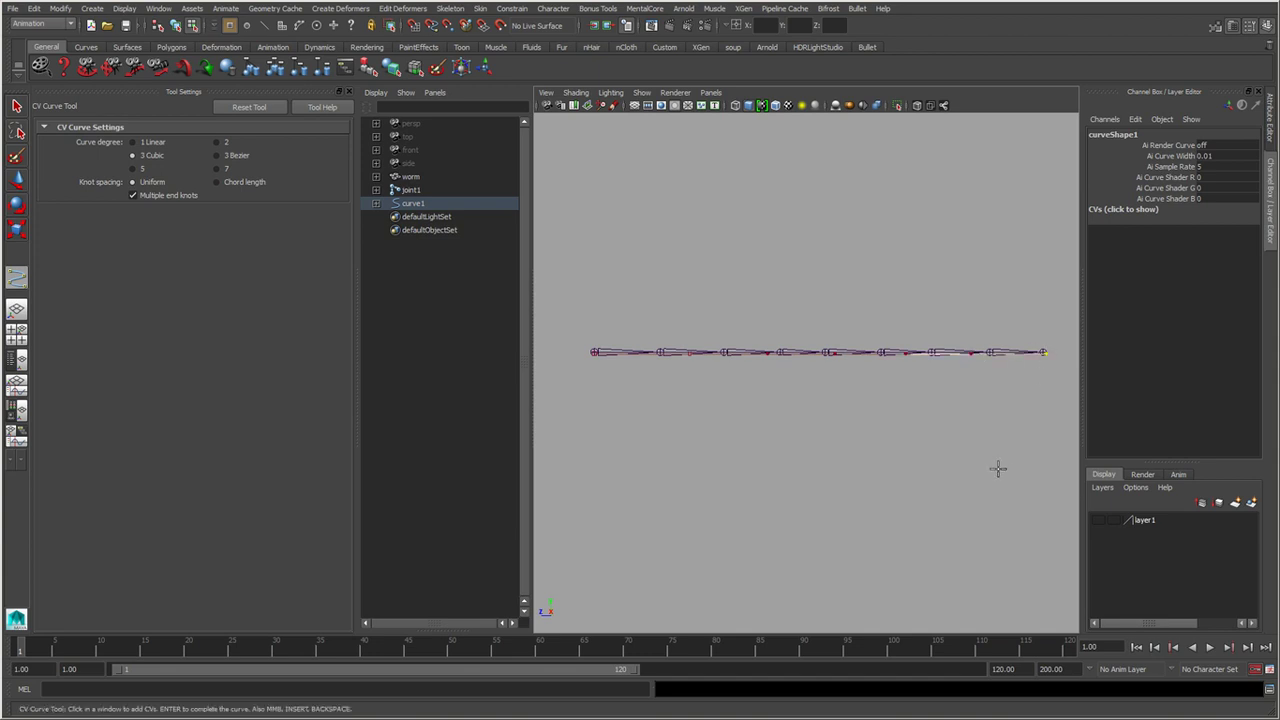
key(Return)
alt+drag(913, 454, 800, 420)
Center the pivot of the new curve1 with Modify > Center Pivot.
key(space)
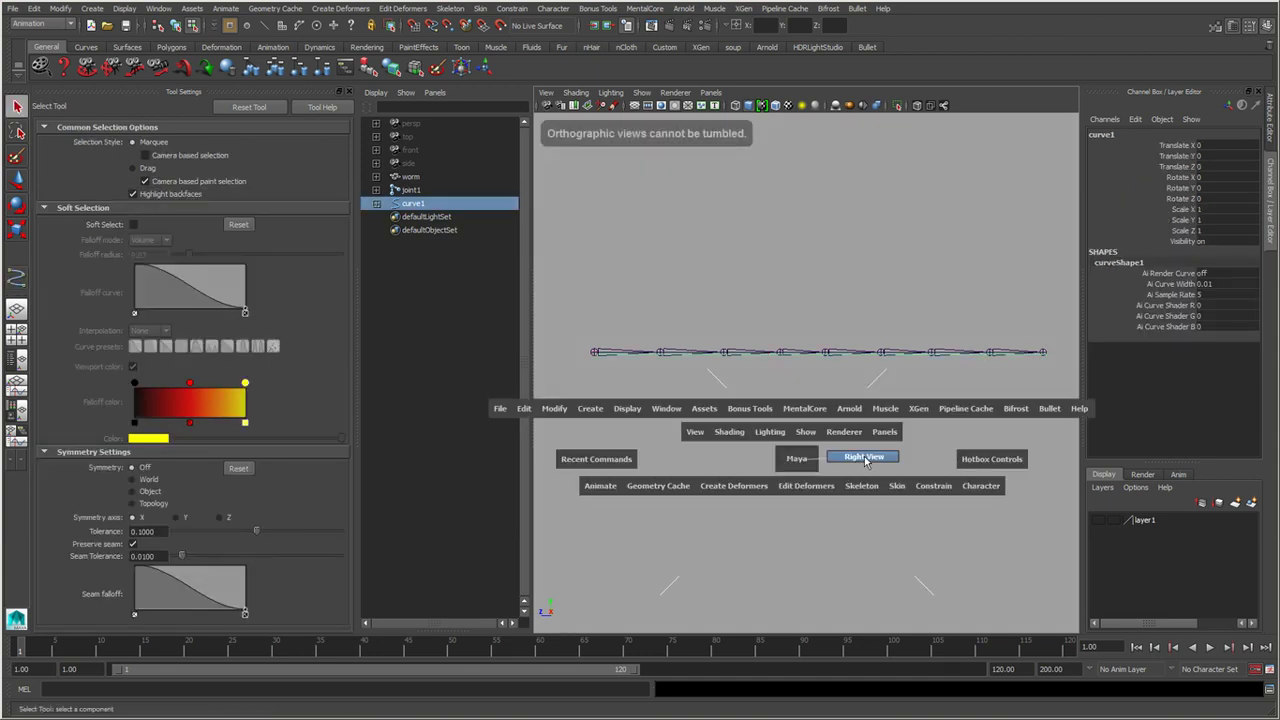
scroll(750, 460, up, 5)
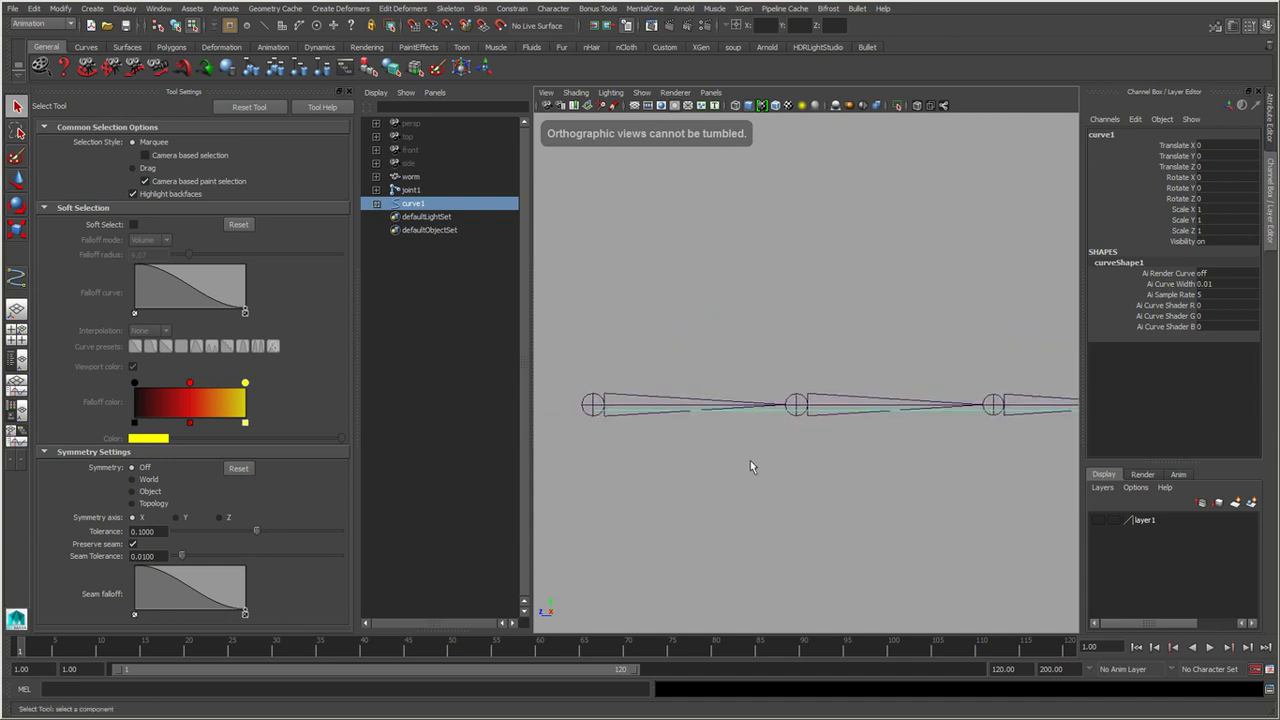
alt+middle_drag(750, 460, 923, 491)
key(w)
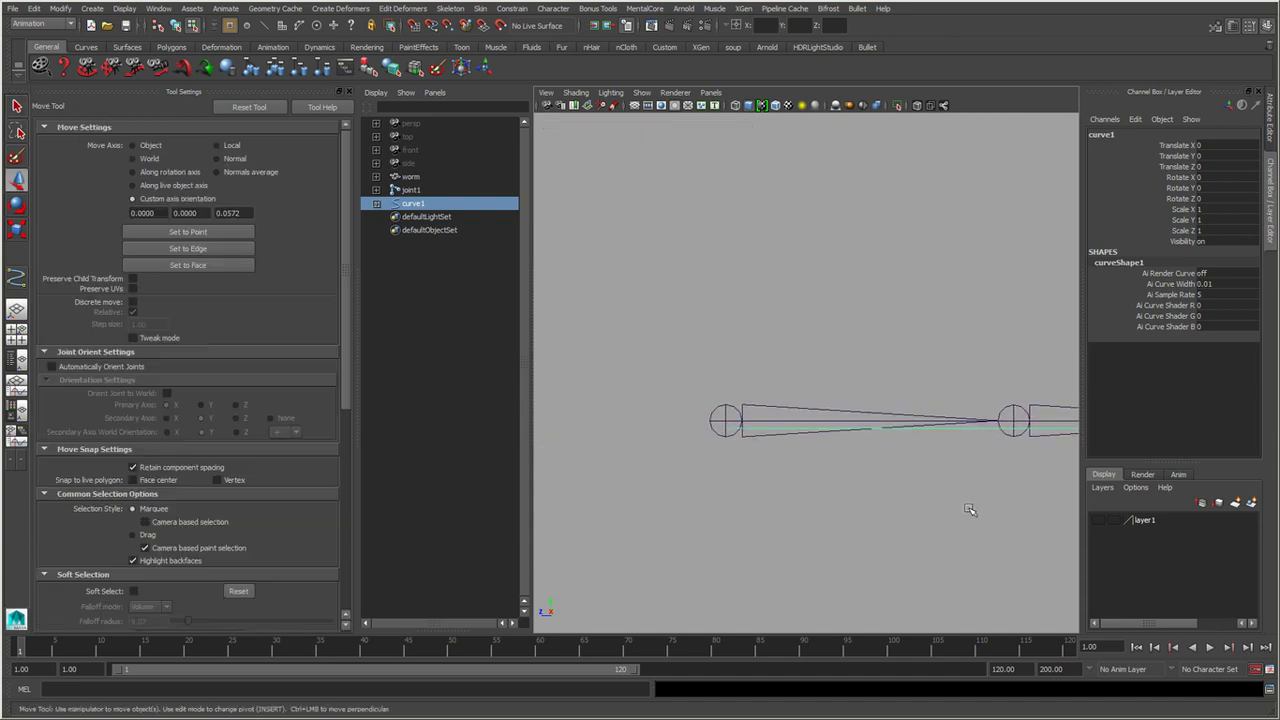
scroll(900, 500, down, 5)
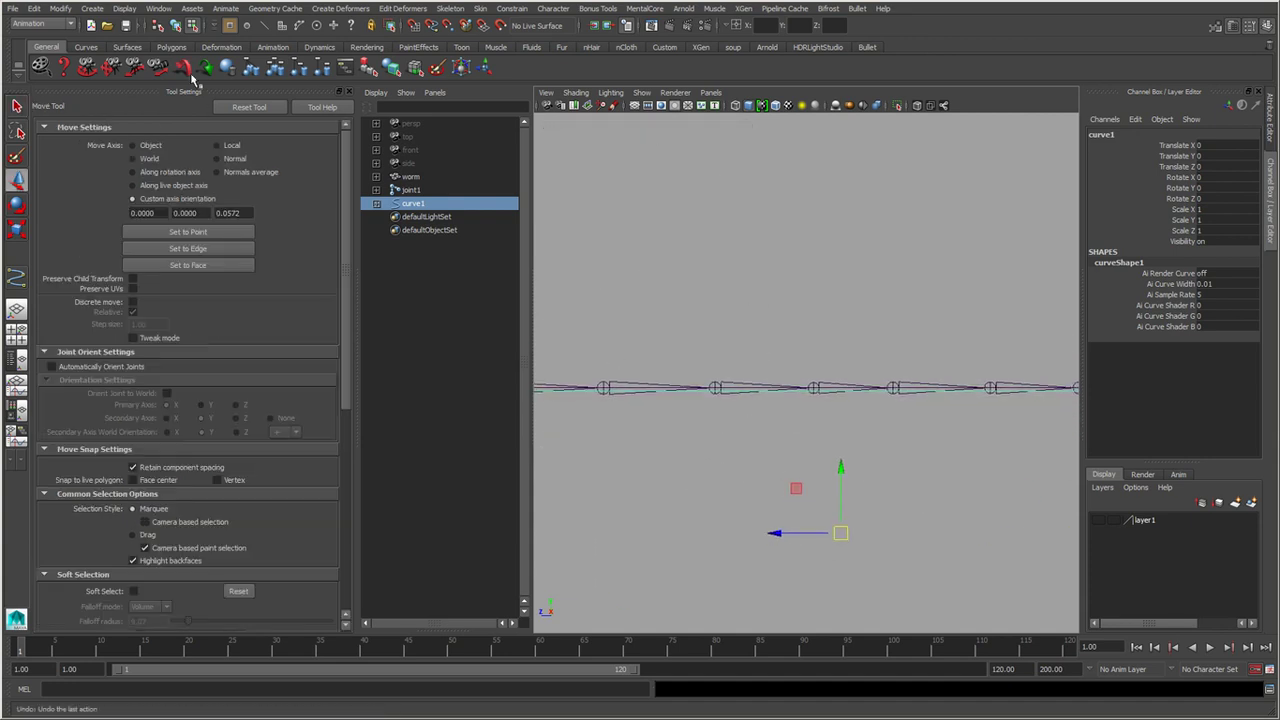
click(61, 8)
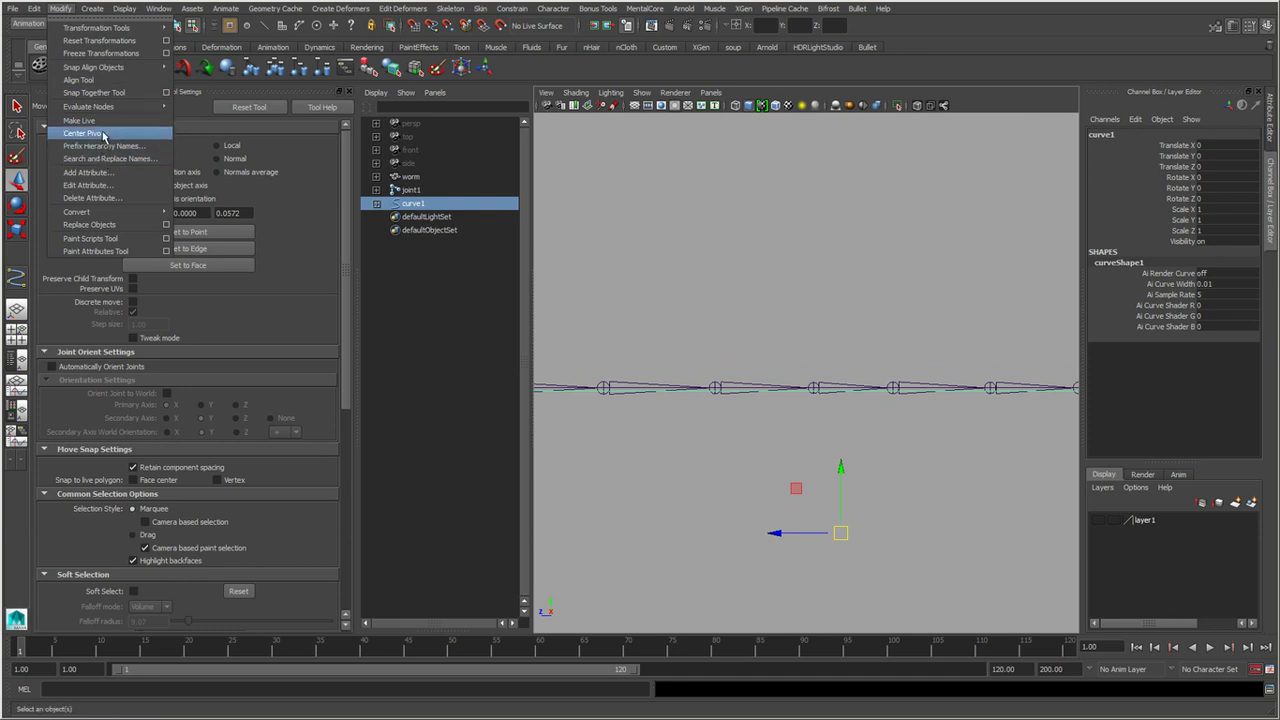
click(103, 134)
Raise curve1 to Translate Y 0.22213 above the chain, then deselect it in perspective.
scroll(700, 400, up, 3)
scroll(737, 463, up, 3)
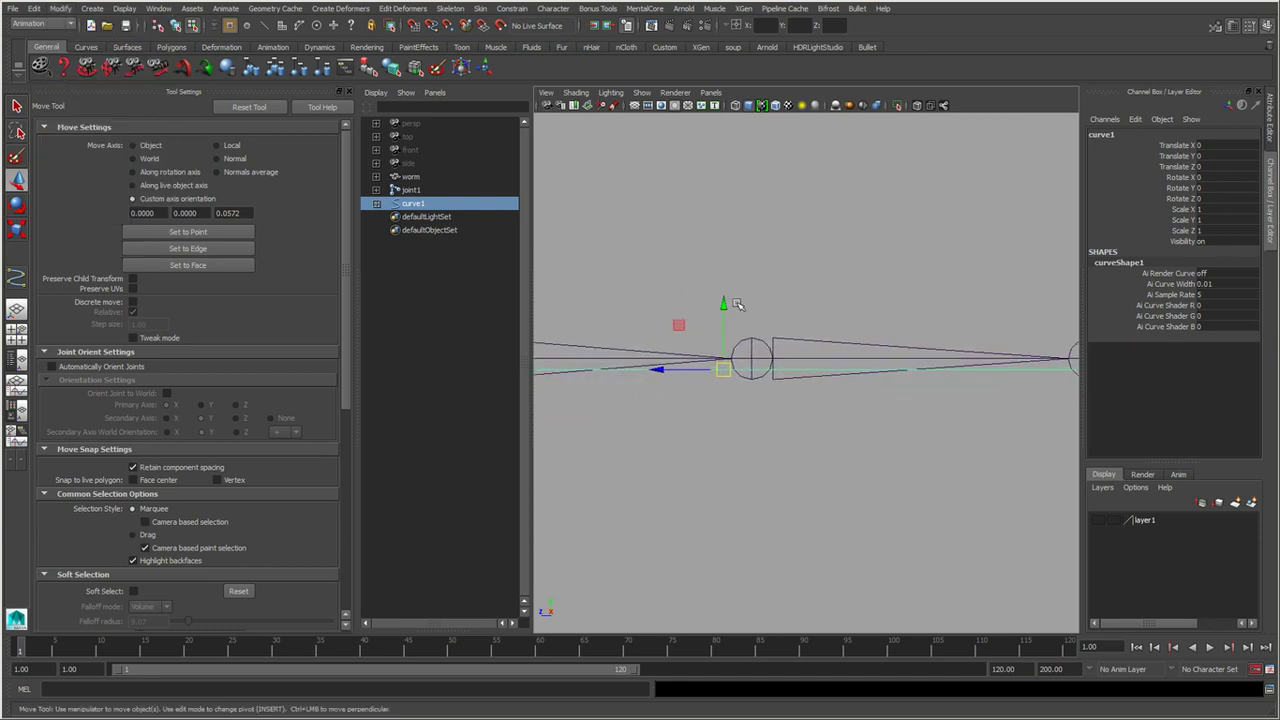
drag(737, 304, 730, 288)
scroll(622, 429, down, 3)
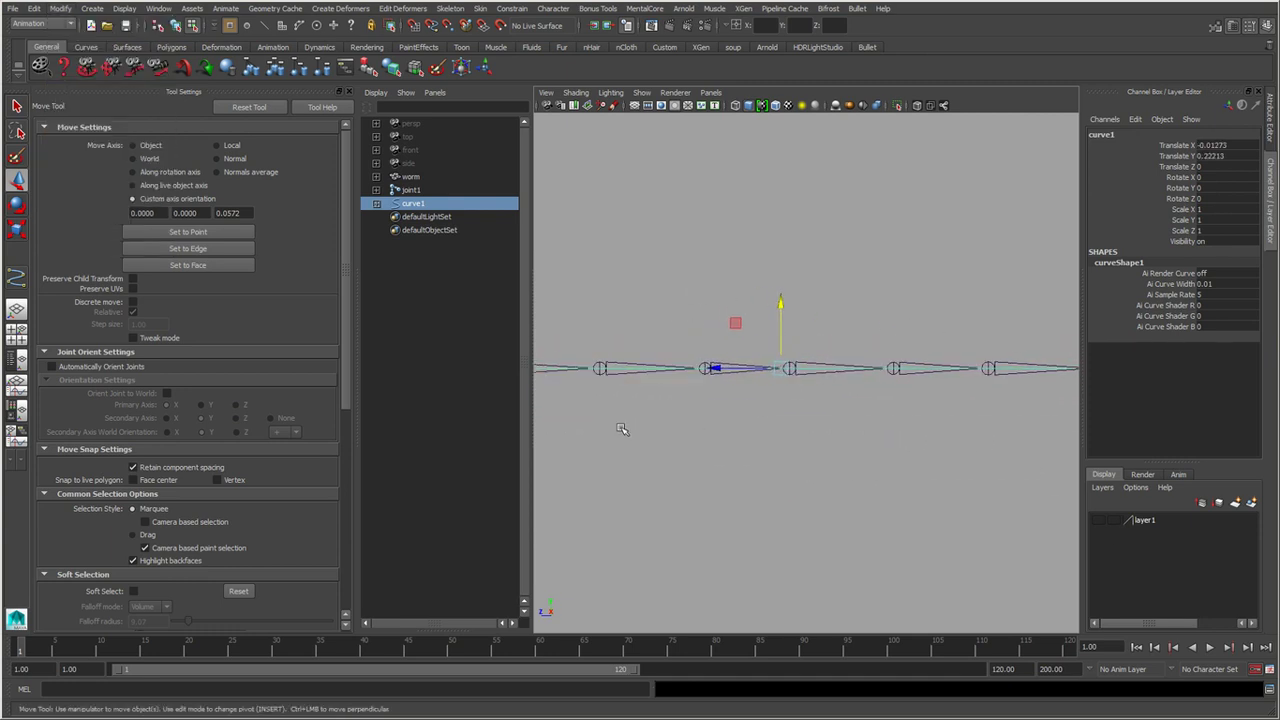
alt+middle_drag(622, 429, 870, 403)
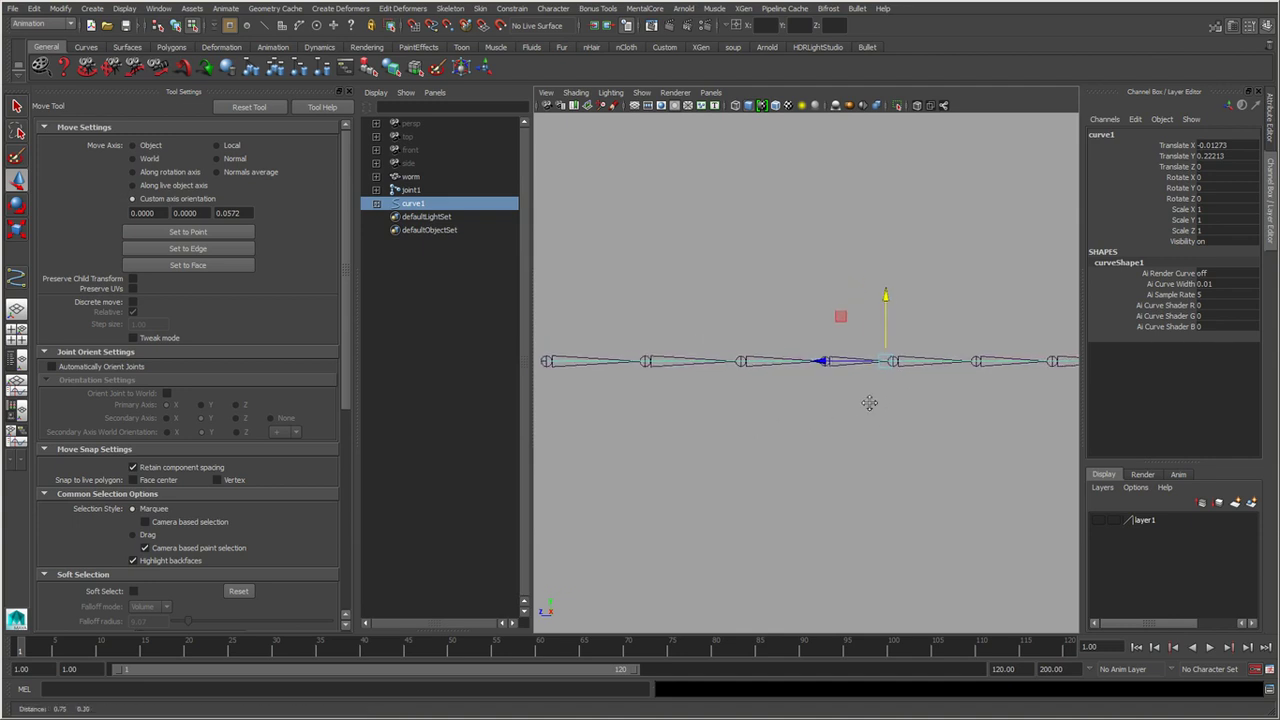
mouse_move(894, 423)
alt+mouse_down()
mouse_move(814, 463)
mouse_move(869, 511)
alt+mouse_up()
mouse_move(766, 457)
alt+mouse_down()
mouse_move(740, 457)
mouse_move(857, 466)
mouse_move(823, 457)
alt+mouse_up()
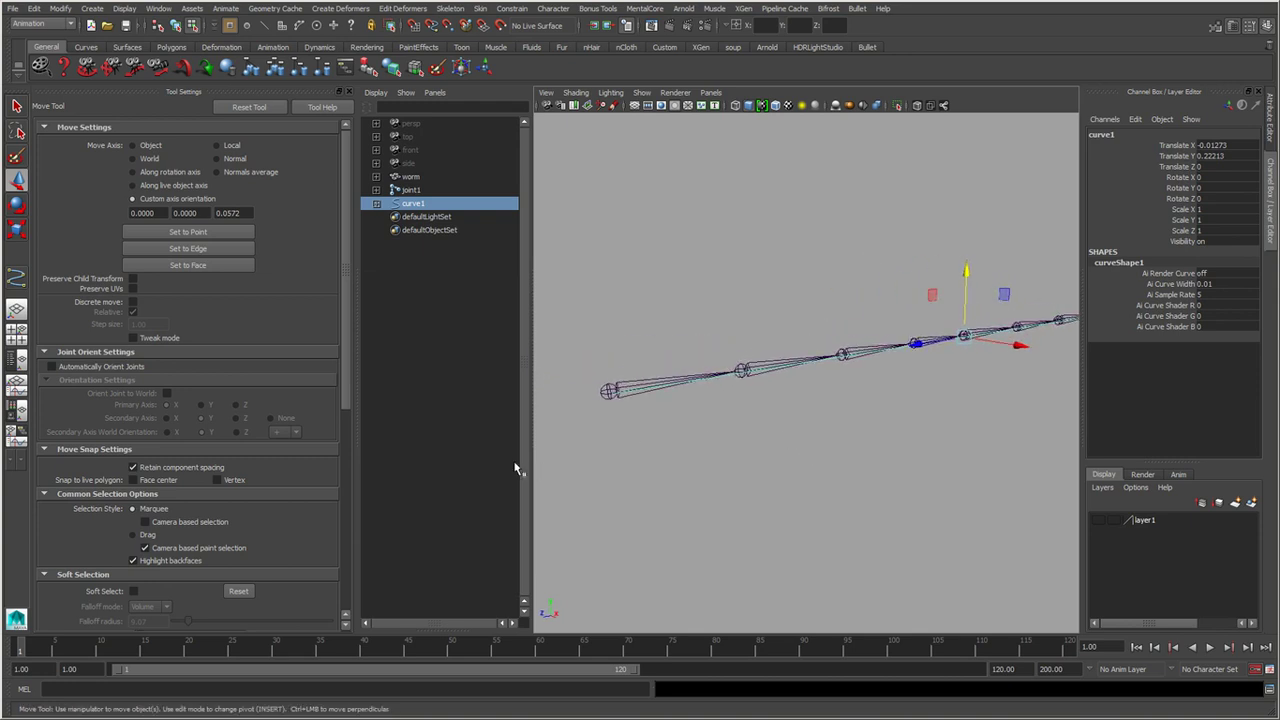
click(681, 218)
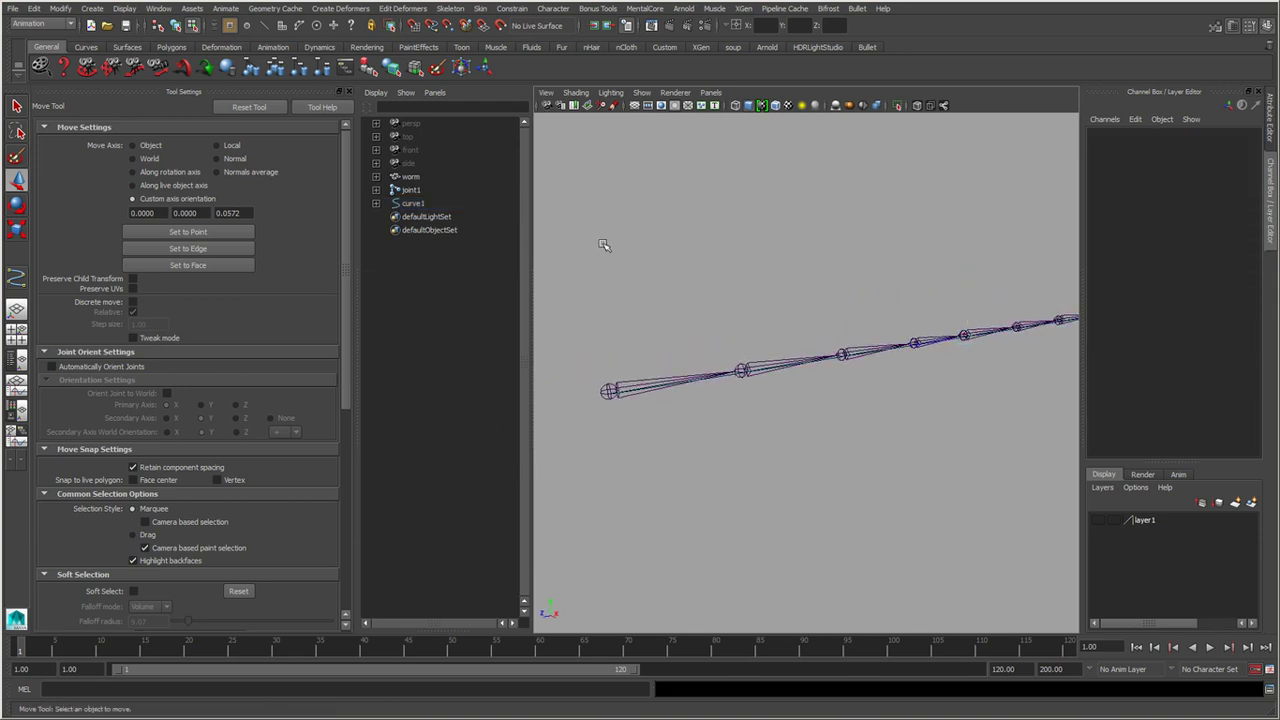
mouse_move(690, 280)
alt+mouse_down()
mouse_move(717, 351)
mouse_move(772, 397)
alt+mouse_up()
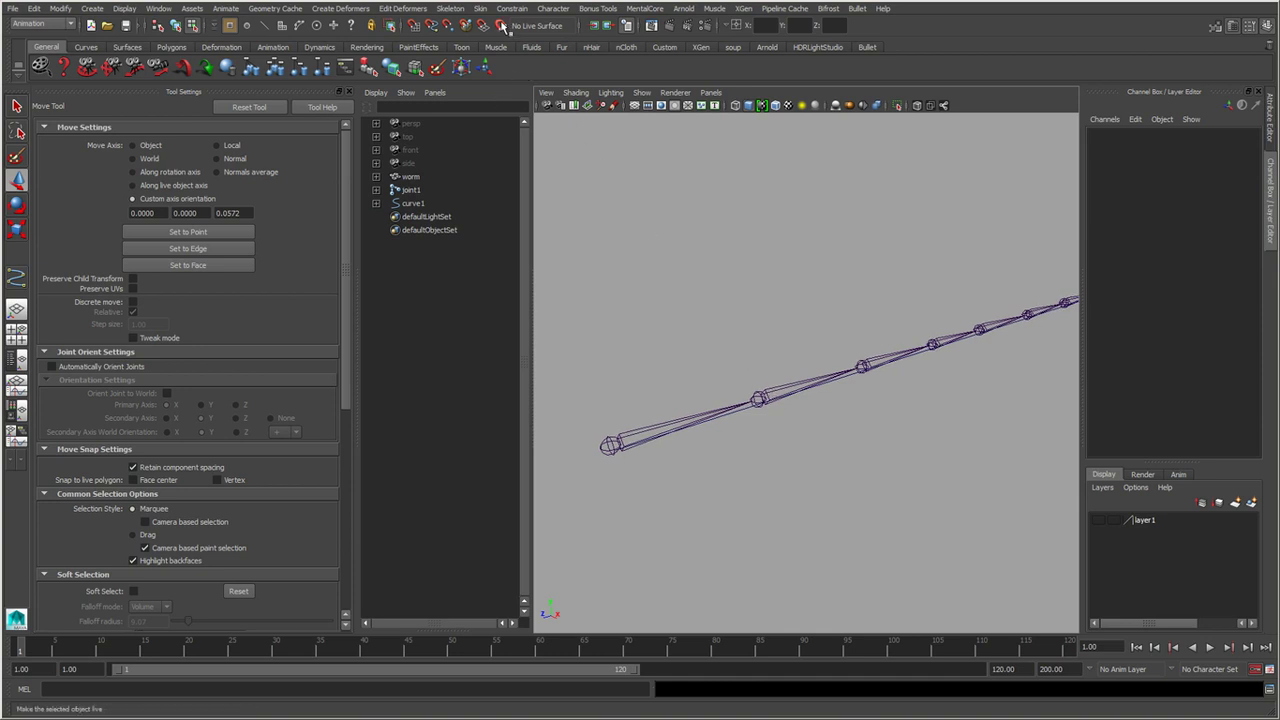
Activate the IK Spline Handle Tool with Auto create curve turned off.
click(456, 9)
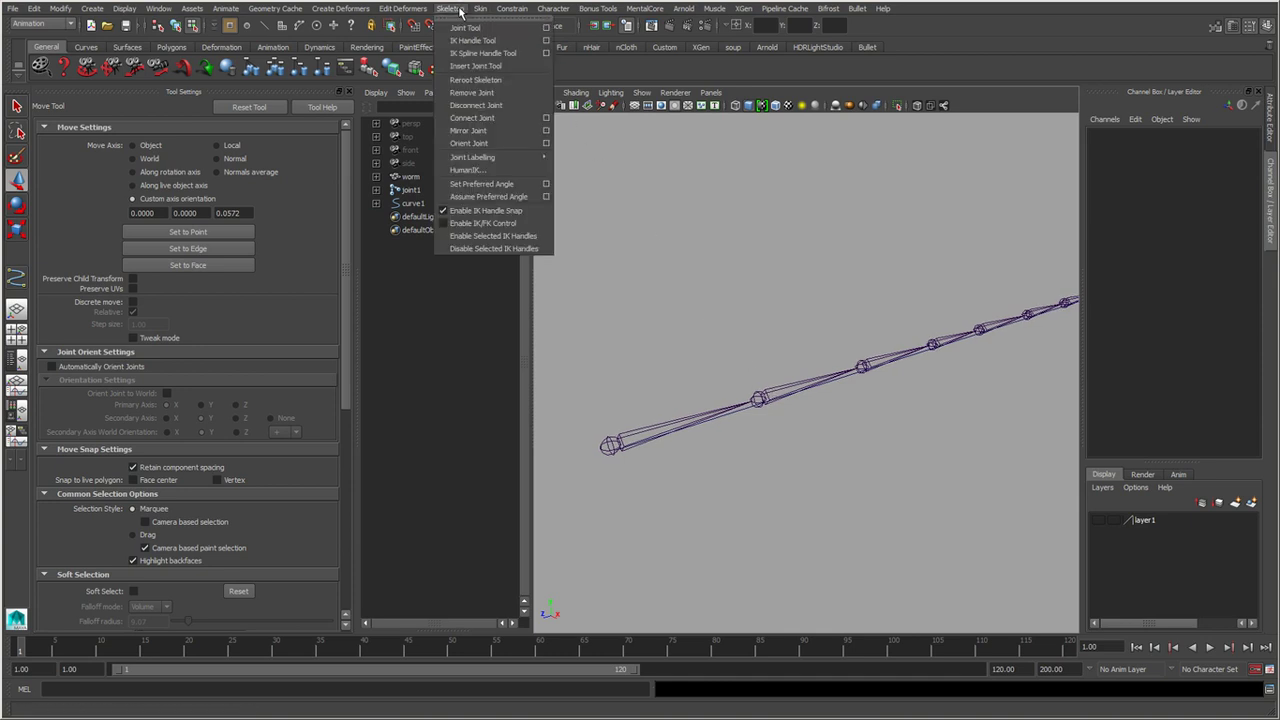
click(533, 54)
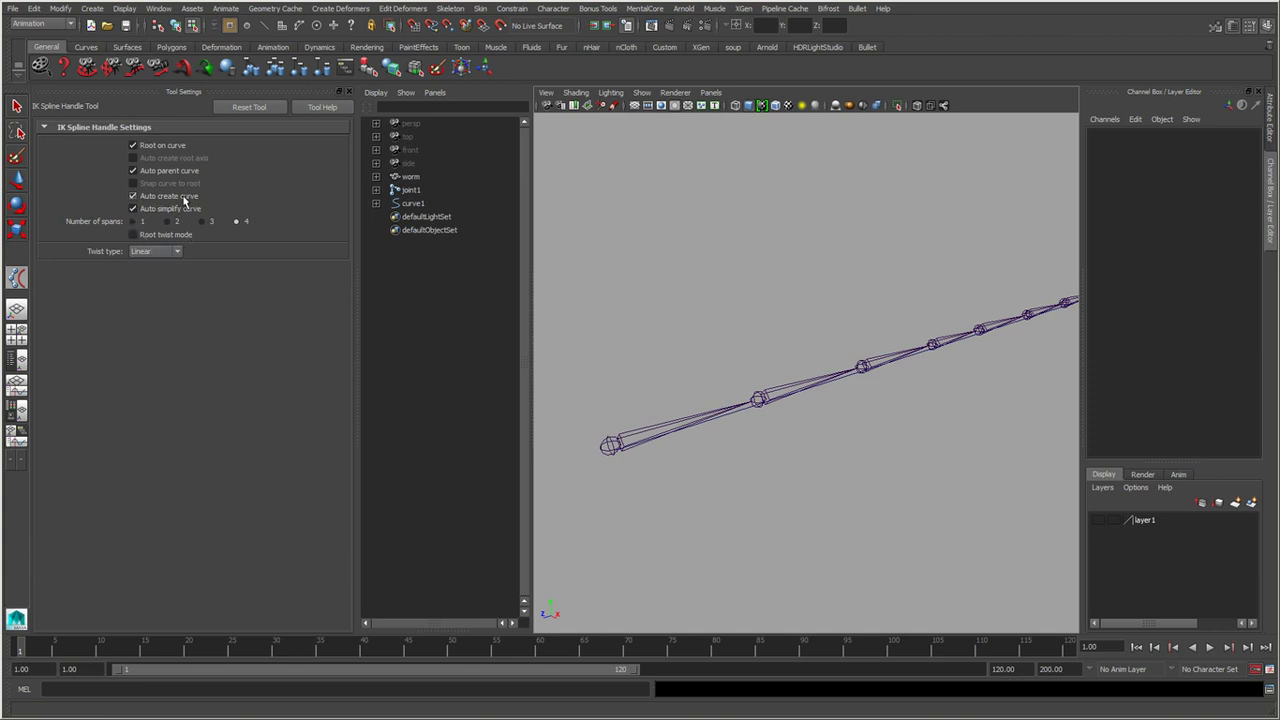
click(157, 198)
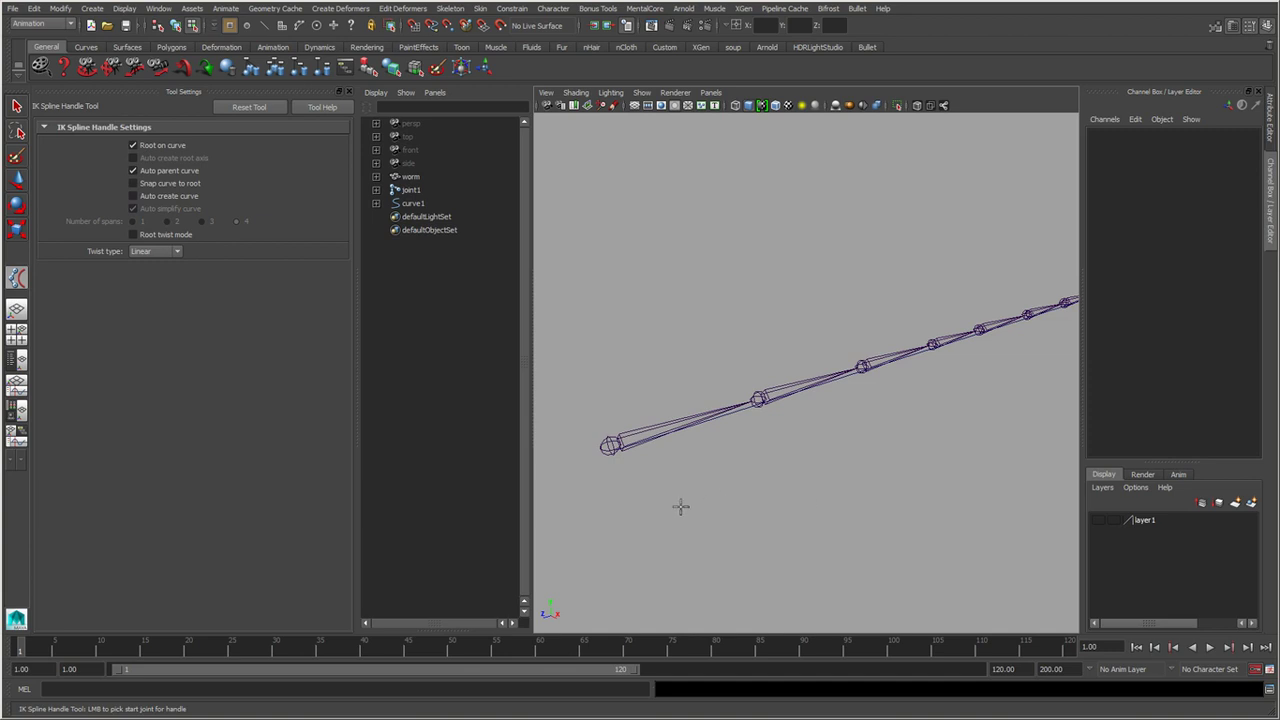
scroll(690, 478, down, 3)
scroll(678, 492, down, 2)
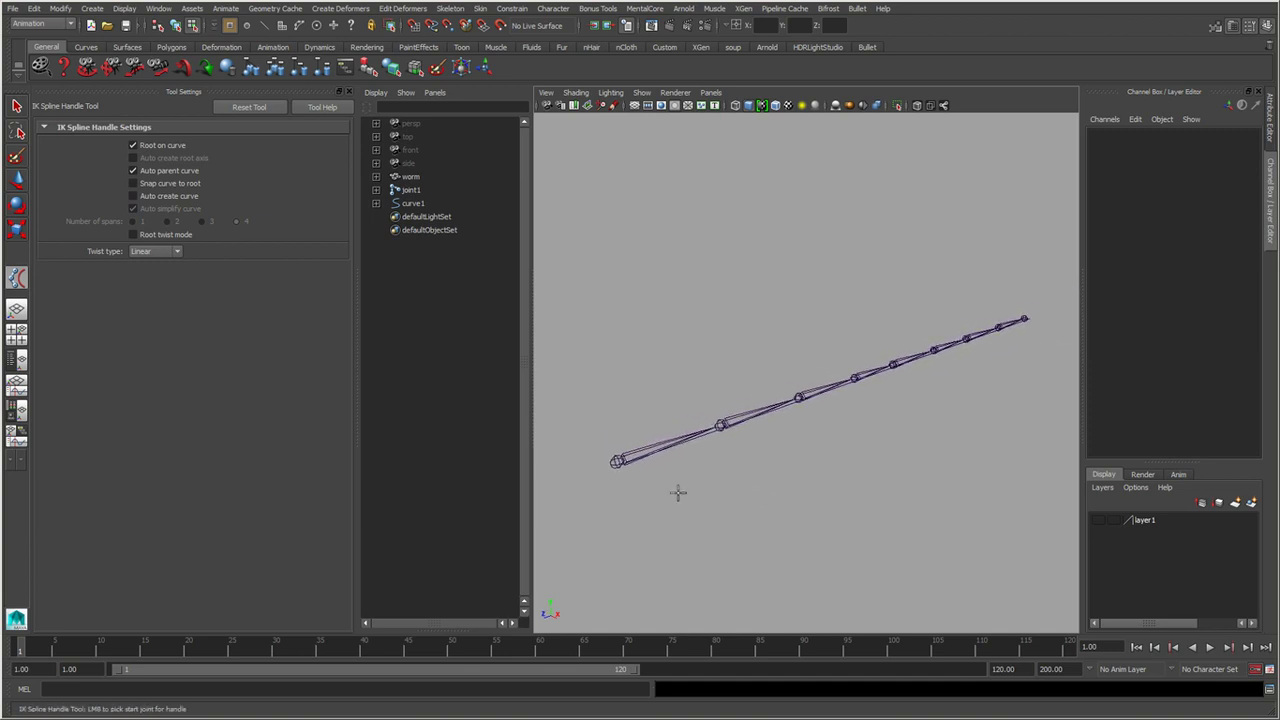
Pick the root joint, the end joint and the drawn curve1 to build ikHandle1.
click(617, 462)
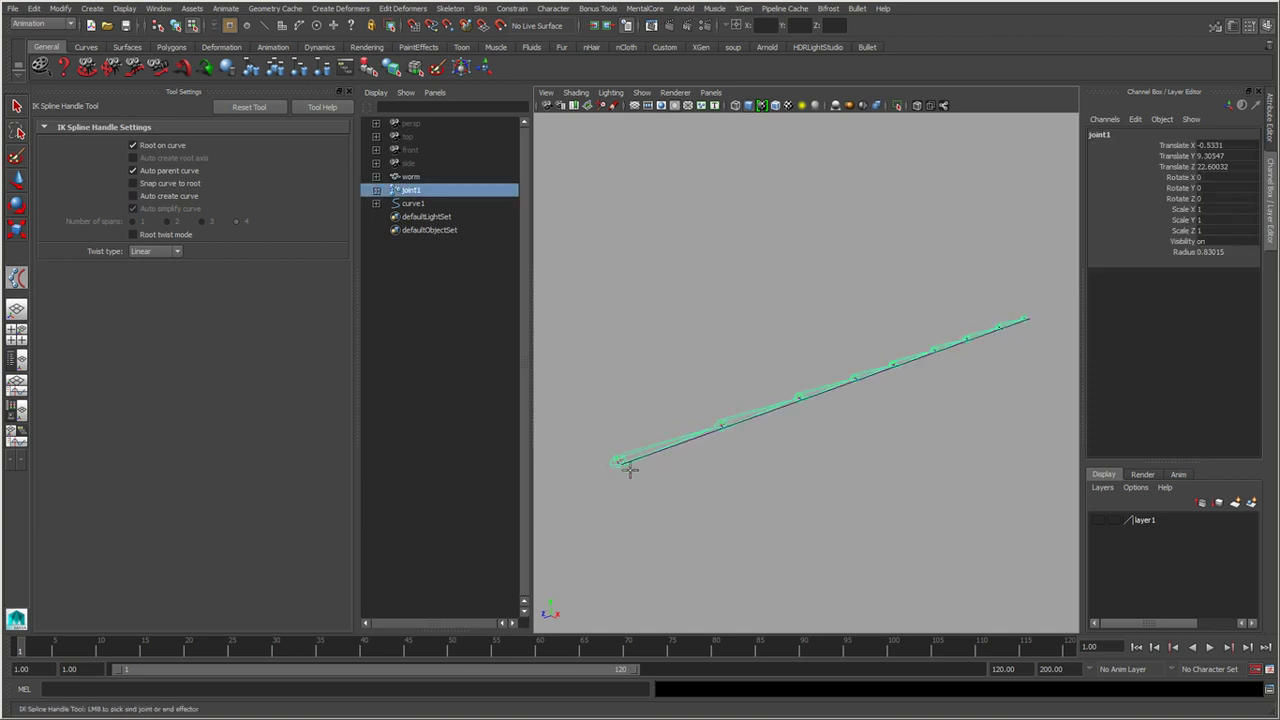
mouse_move(848, 411)
alt+middle_down()
mouse_move(843, 486)
mouse_move(754, 451)
mouse_move(785, 463)
alt+middle_up()
click(931, 400)
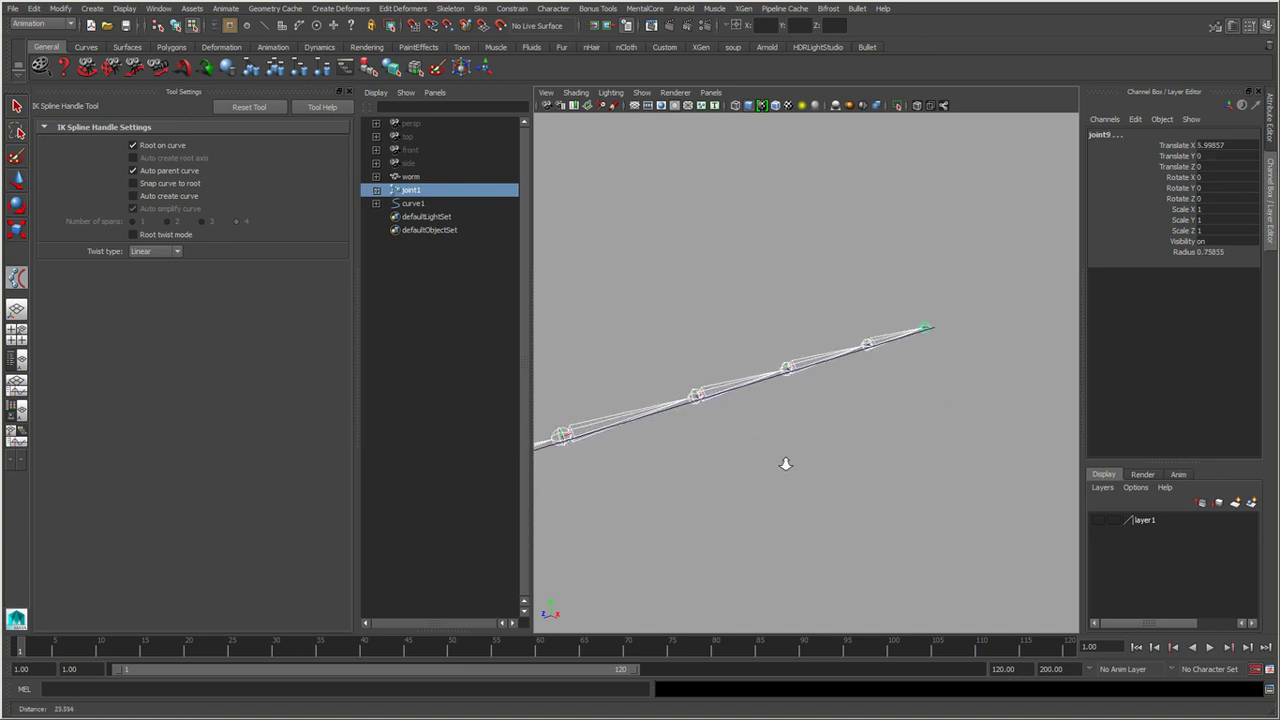
scroll(871, 486, up, 2)
scroll(887, 476, up, 2)
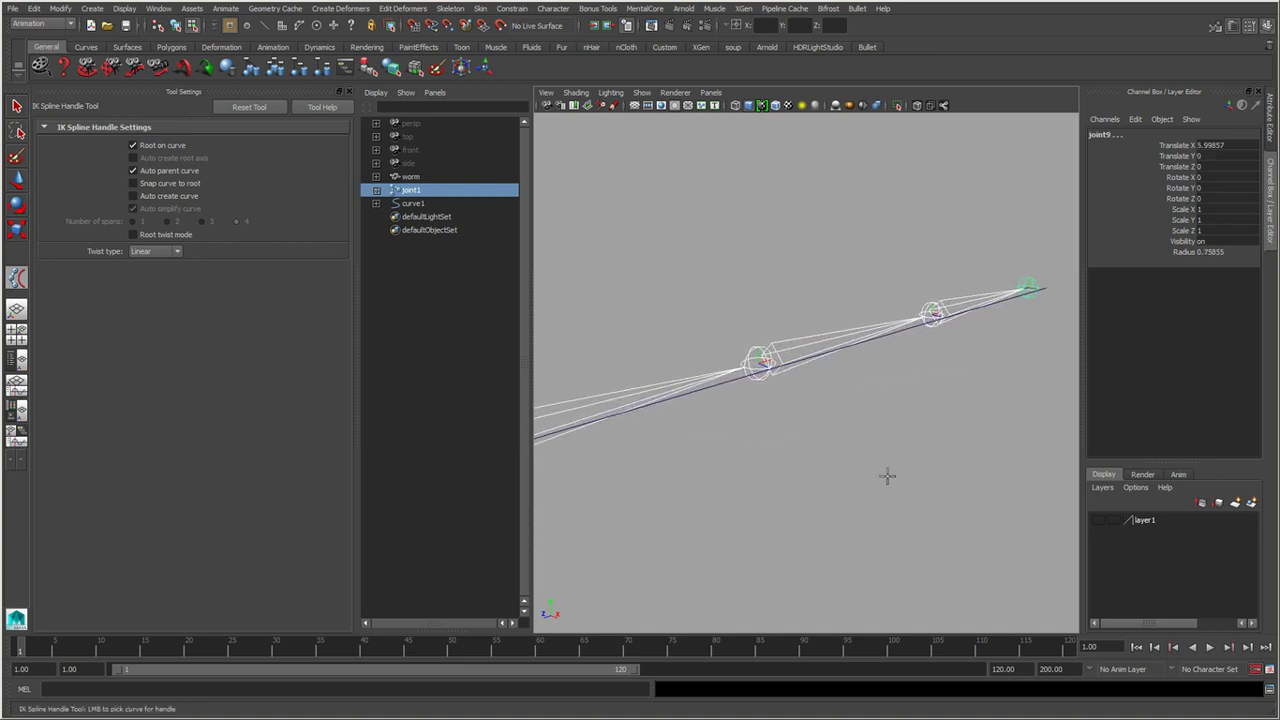
click(731, 383)
scroll(914, 463, down, 2)
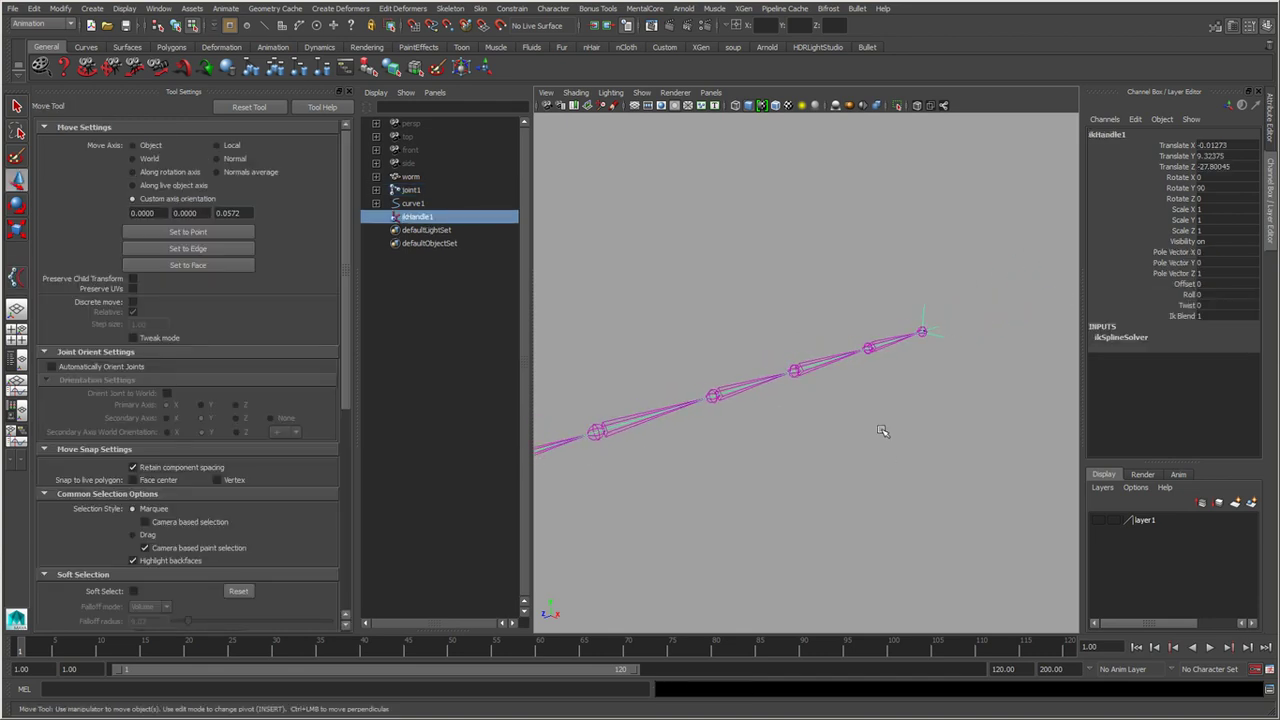
Select the driving curve and test-move it around the worm chain.
alt+drag(883, 431, 822, 428)
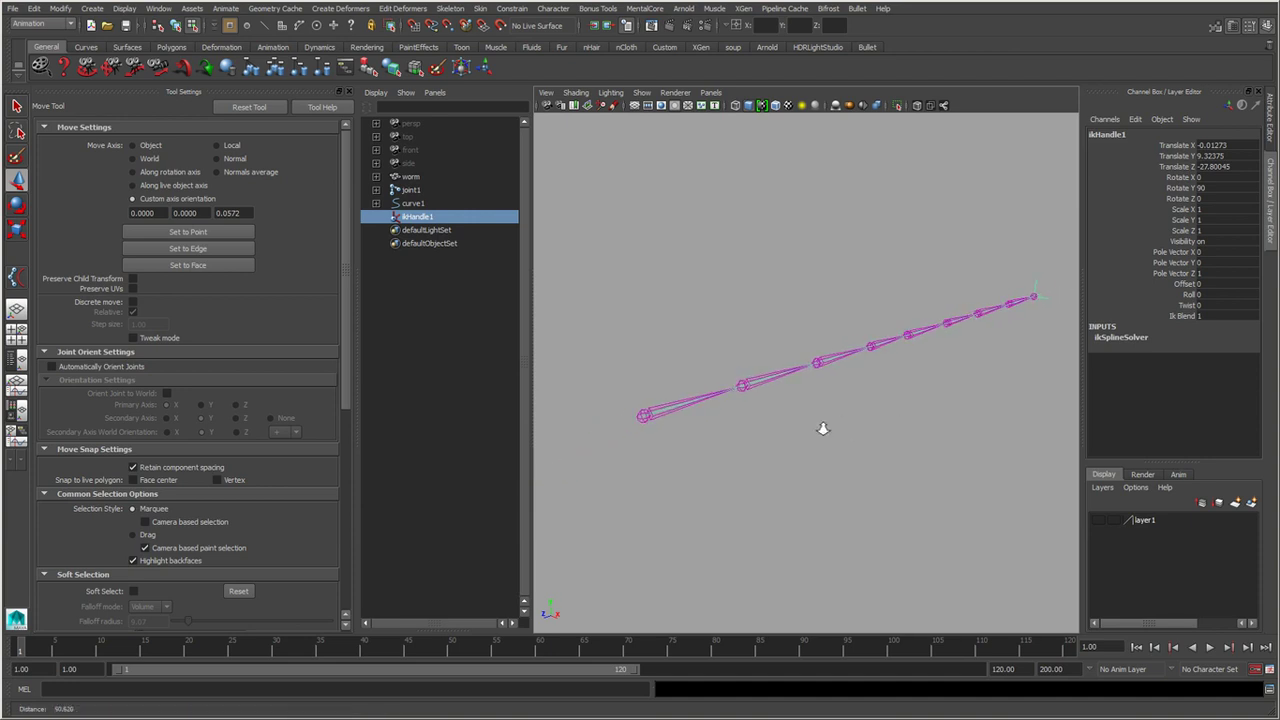
click(413, 204)
alt+drag(837, 457, 840, 385)
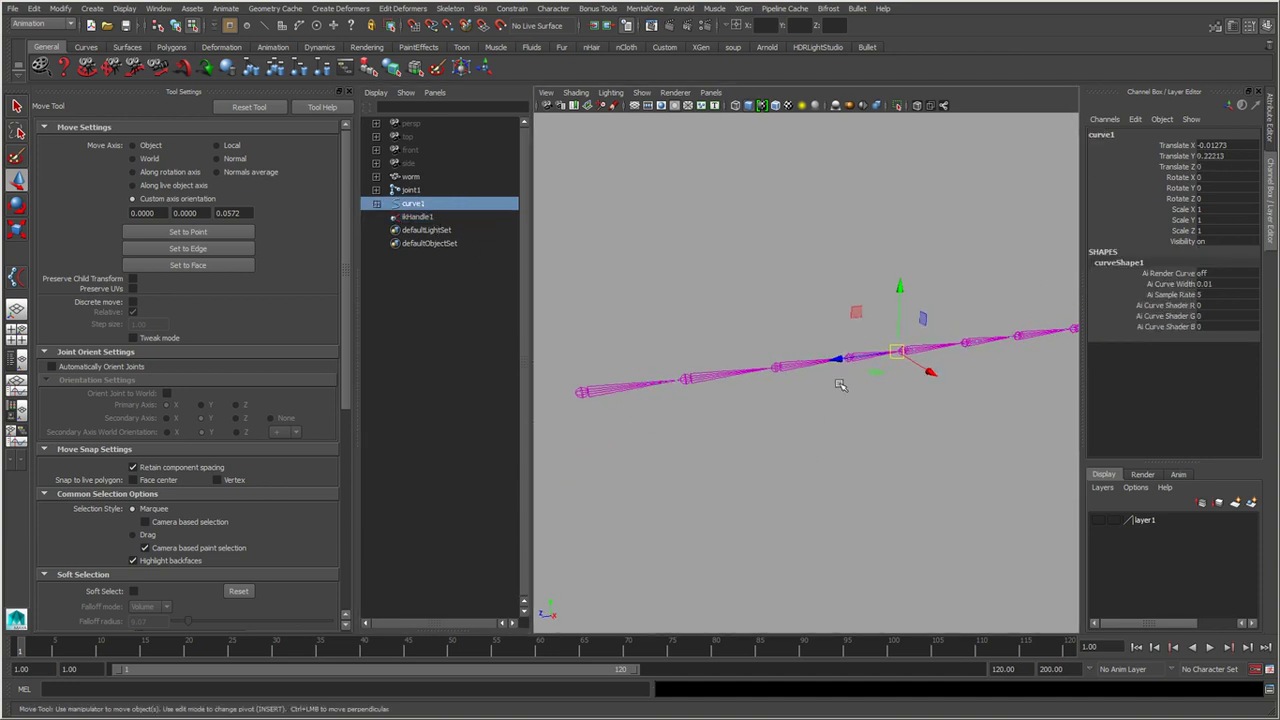
mouse_move(896, 353)
mouse_down()
mouse_move(820, 354)
mouse_move(872, 366)
mouse_up()
drag(878, 422, 877, 356)
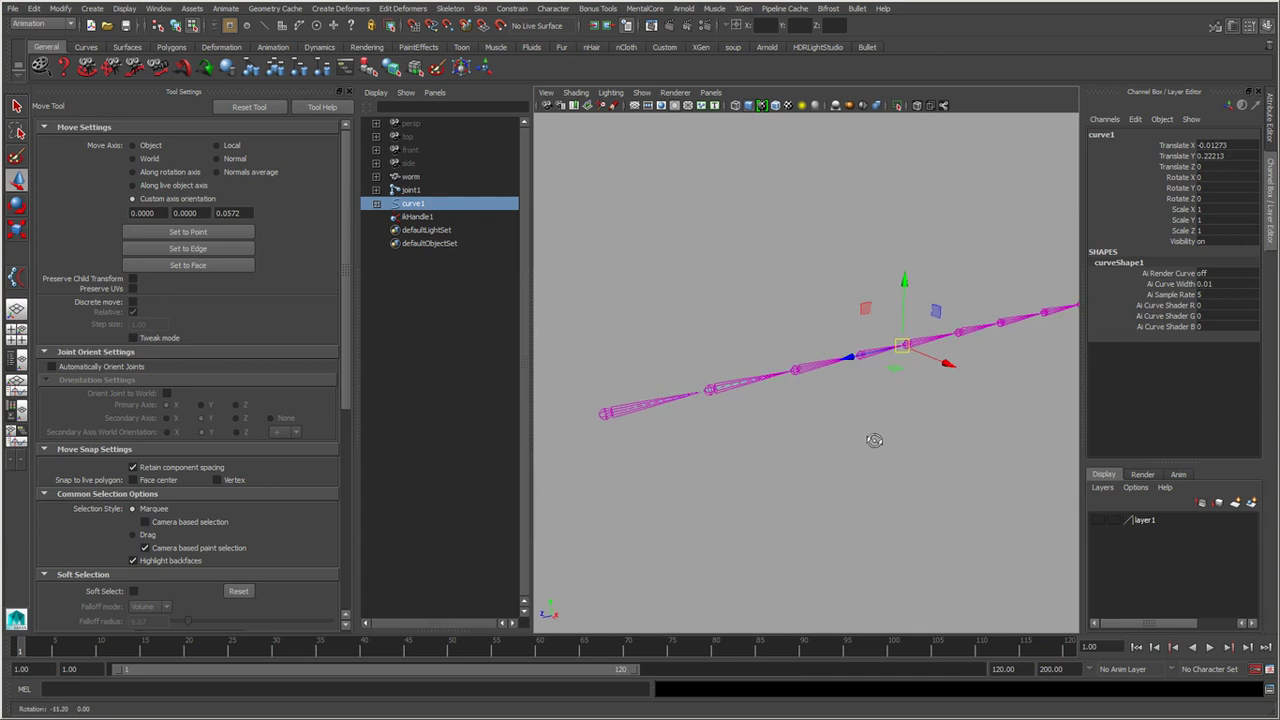
Lift curve1's third control vertex to test the bend, then undo the changes.
right_click(857, 301)
click(791, 306)
alt+drag(791, 306, 782, 456)
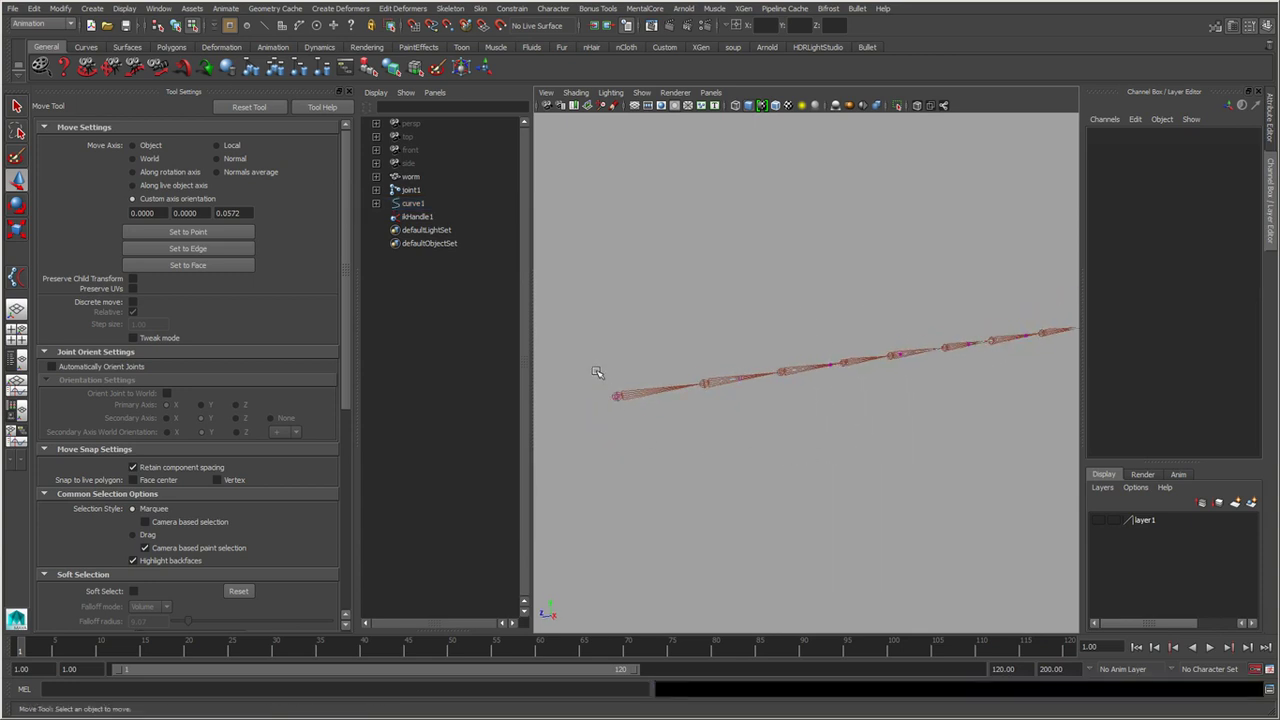
drag(594, 371, 633, 436)
key(Right)
key(Right)
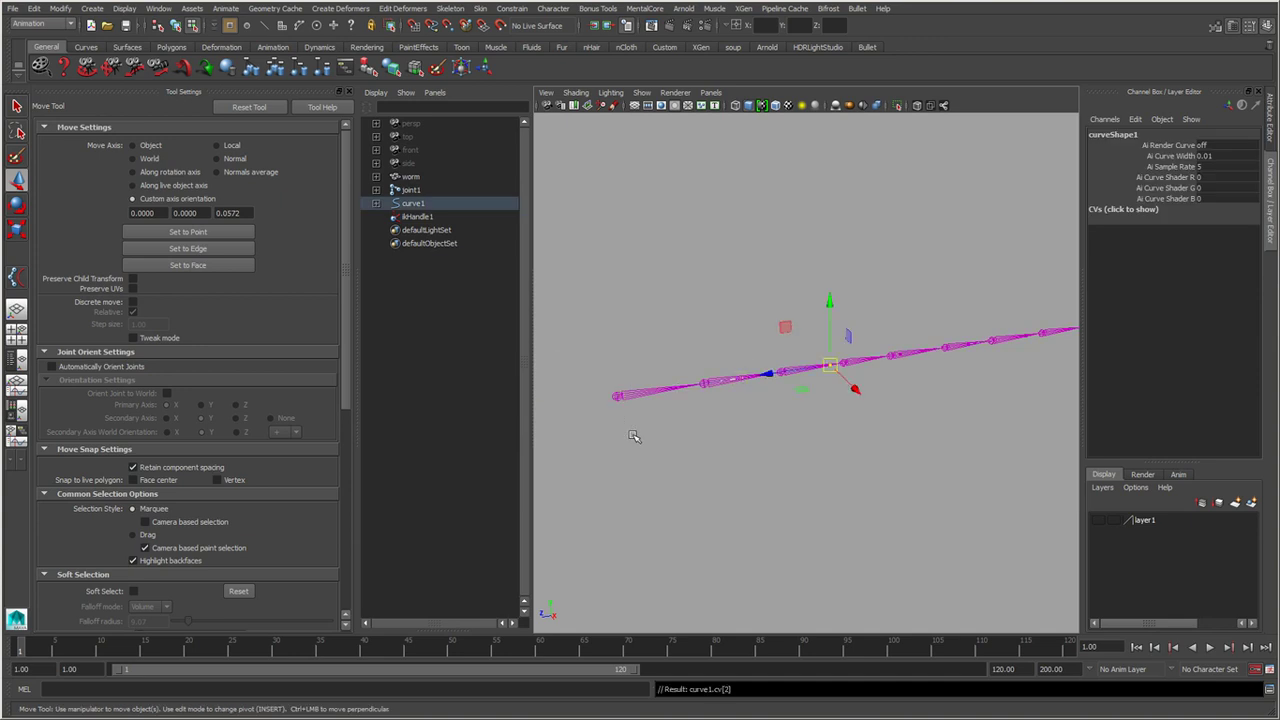
key(Right)
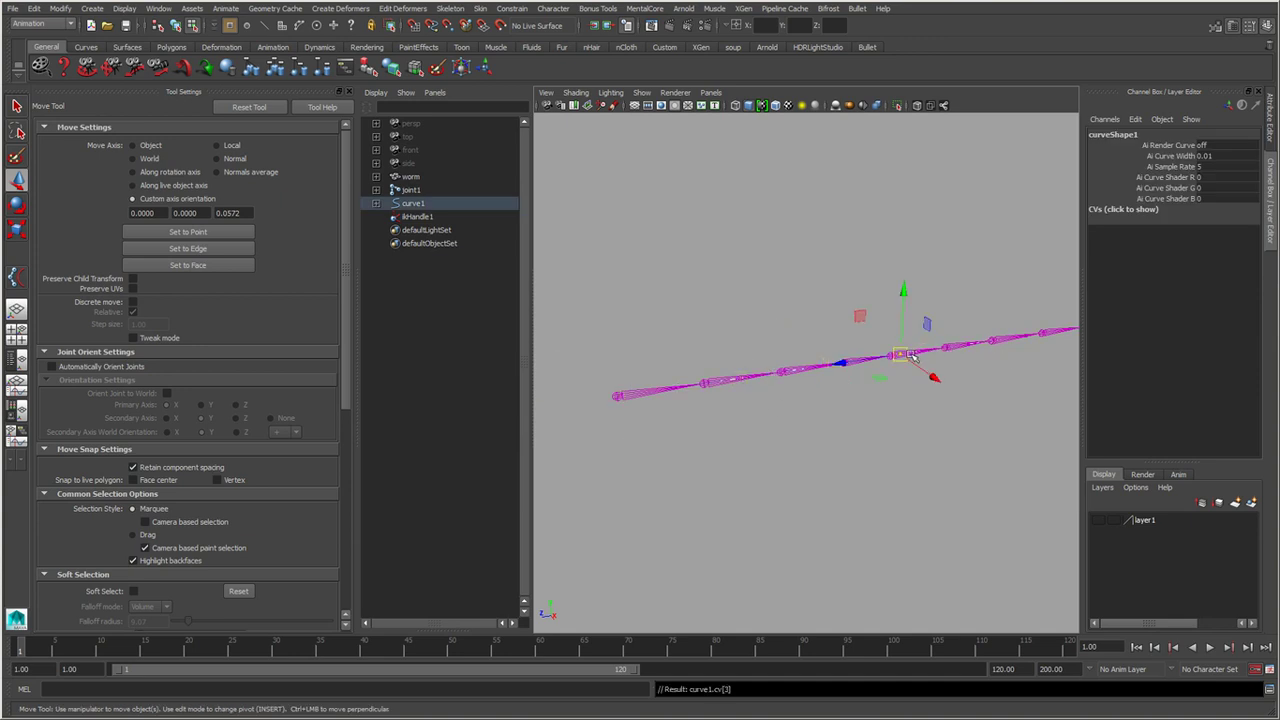
mouse_move(903, 292)
mouse_down()
mouse_move(900, 250)
mouse_move(897, 300)
mouse_up()
key(ctrl+z)
key(ctrl+z)
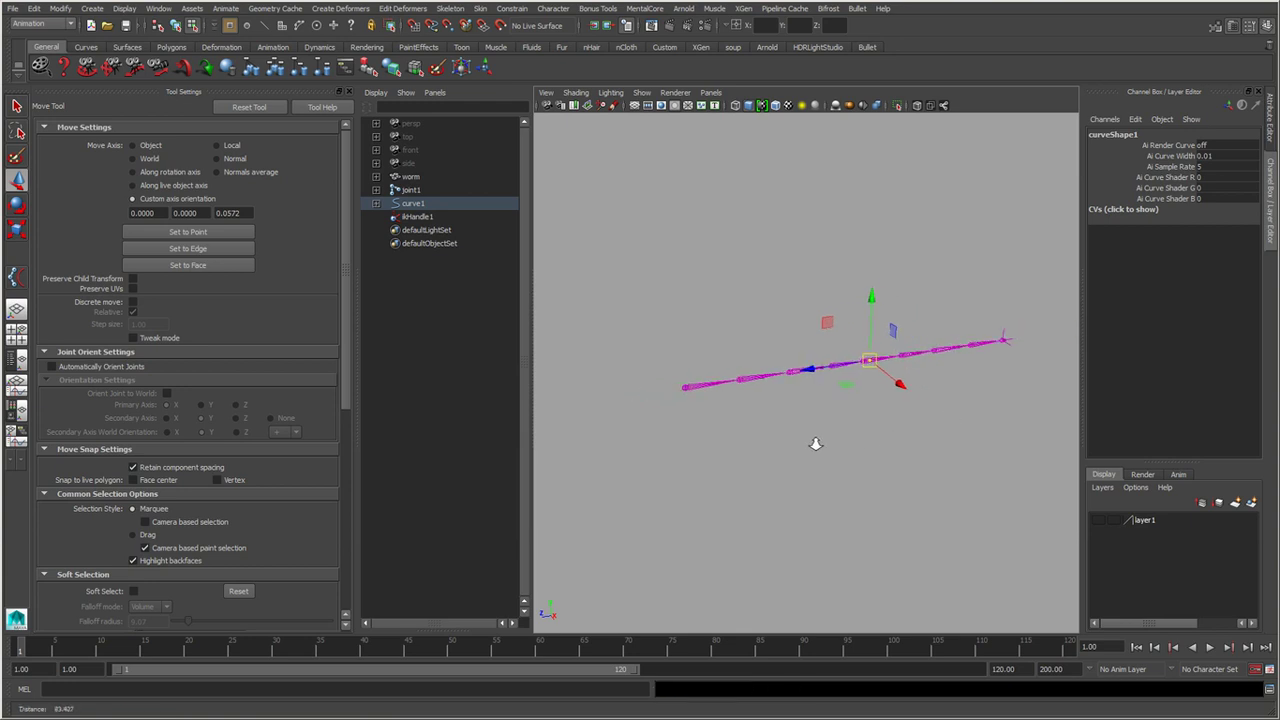
key(ctrl+z)
key(ctrl+z)
Select ikHandle1 and curve1 together in the Outliner.
click(436, 230)
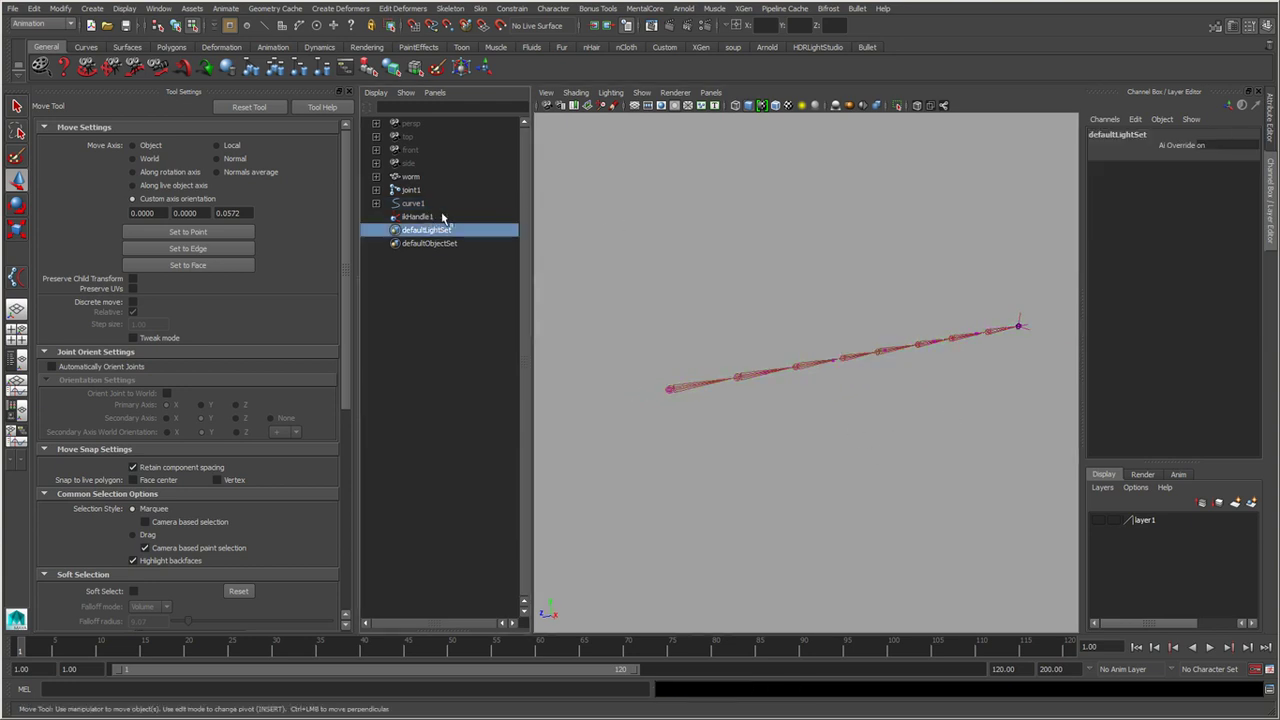
click(443, 216)
ctrl+click(443, 204)
Delete the IK handle and curve, and switch to the side orthographic view.
key(Delete)
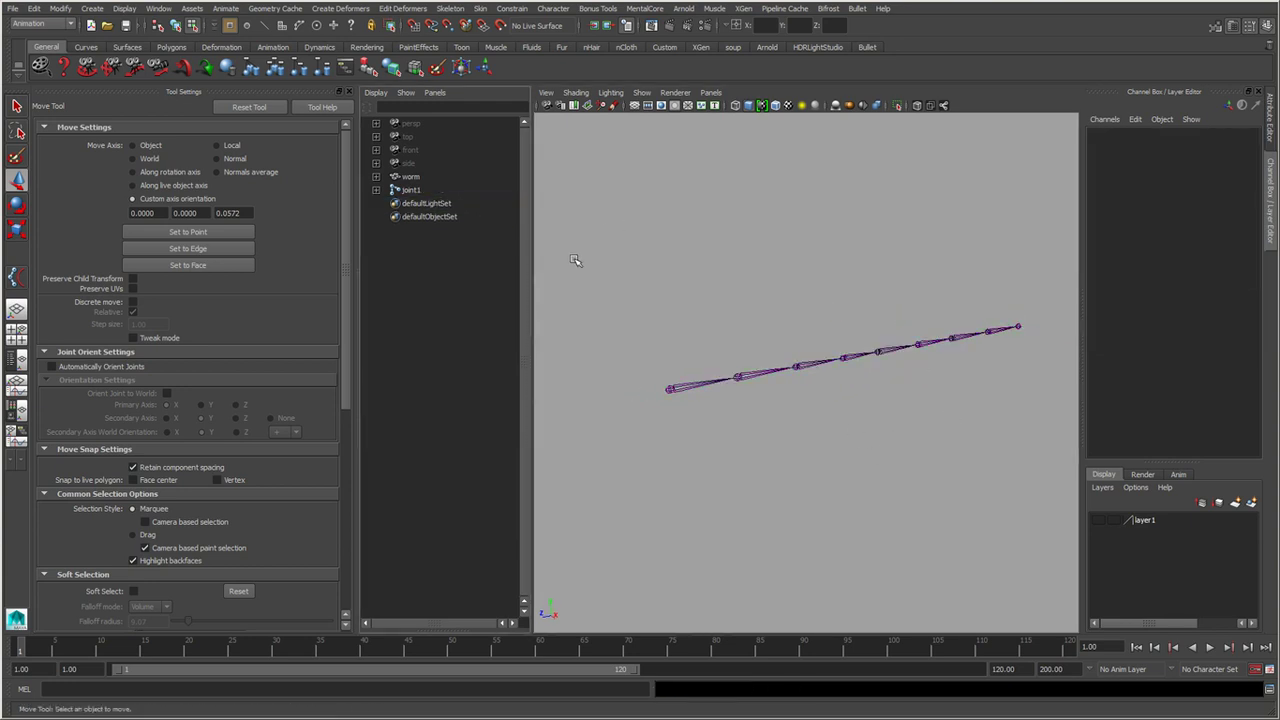
mouse_move(766, 437)
alt+mouse_down()
mouse_move(810, 442)
mouse_move(774, 449)
alt+mouse_up()
key(space)
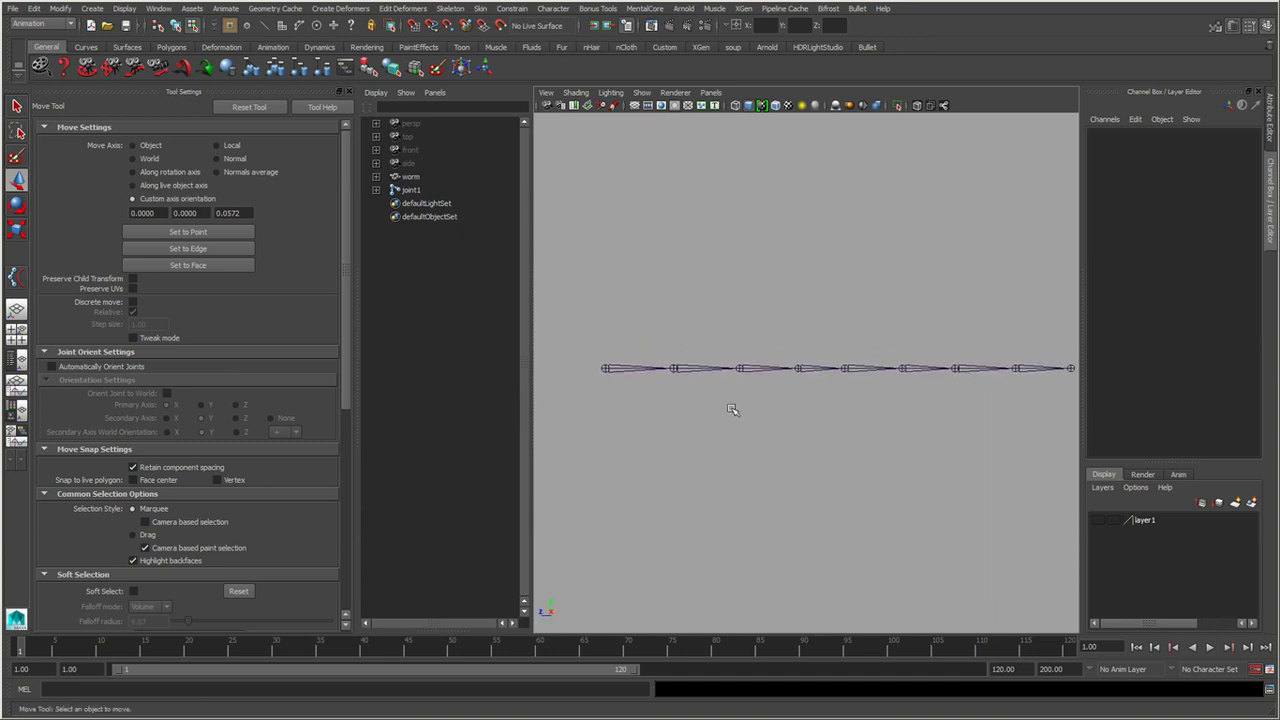
key(space)
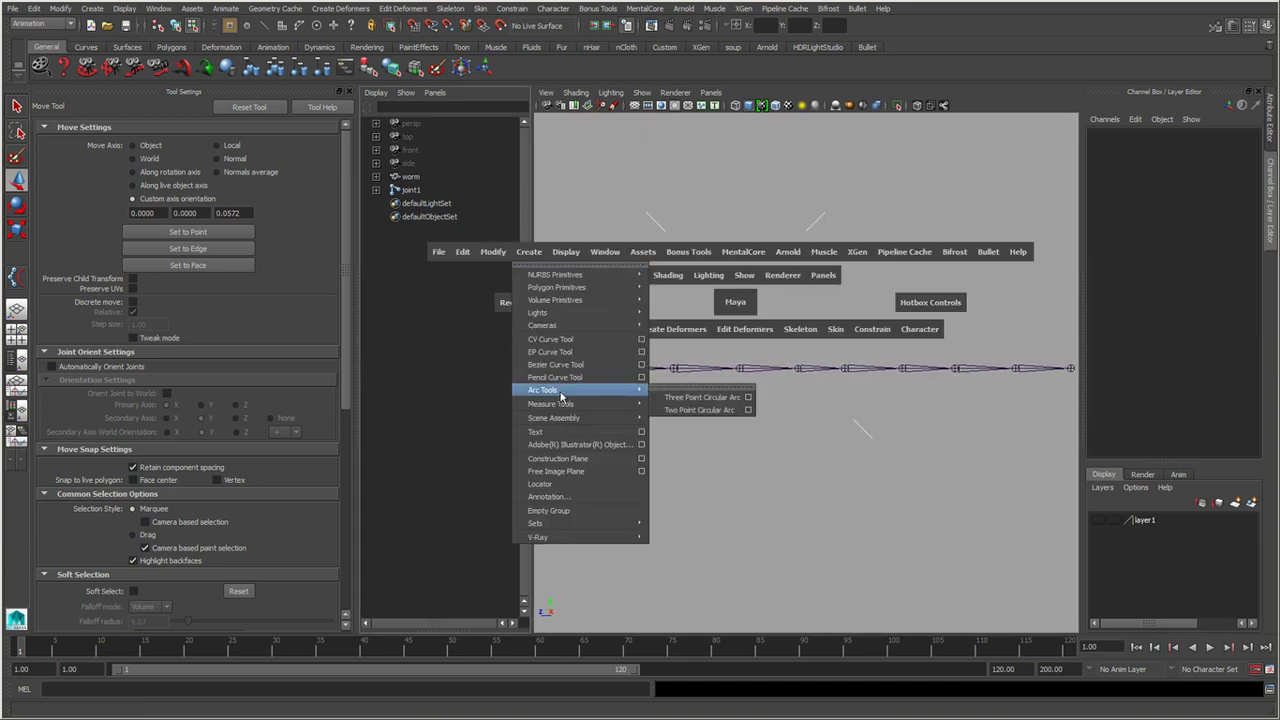
Draw a wavy five-point CV curve from the root joint to the last joint, then deselect it.
drag(530, 253, 532, 331)
click(594, 369)
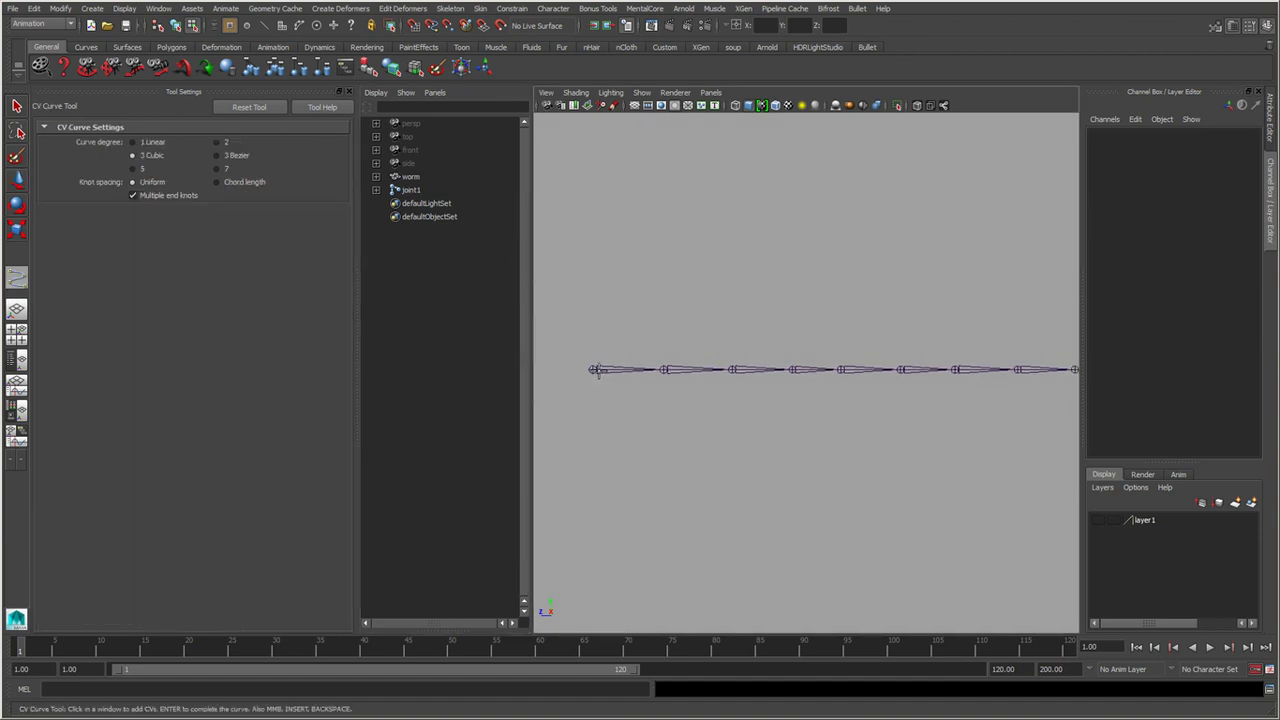
key(a)
click(729, 404)
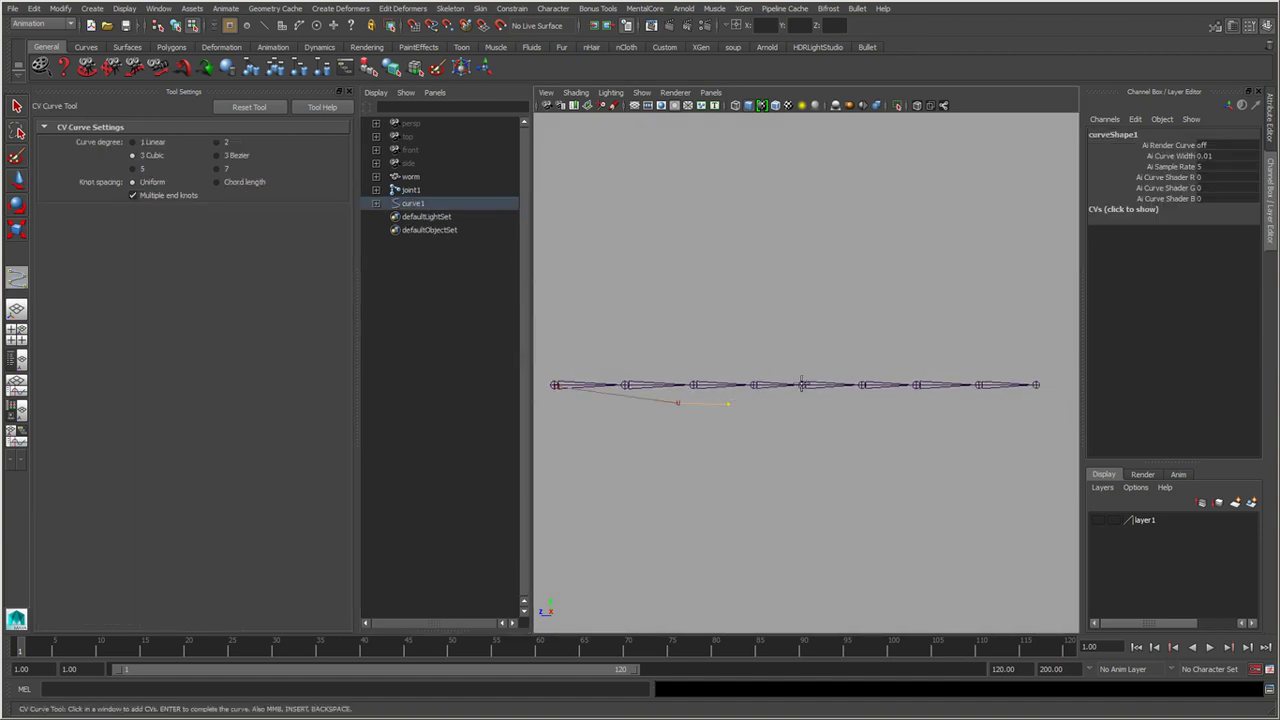
click(825, 370)
click(919, 362)
alt+middle_drag(929, 443, 894, 430)
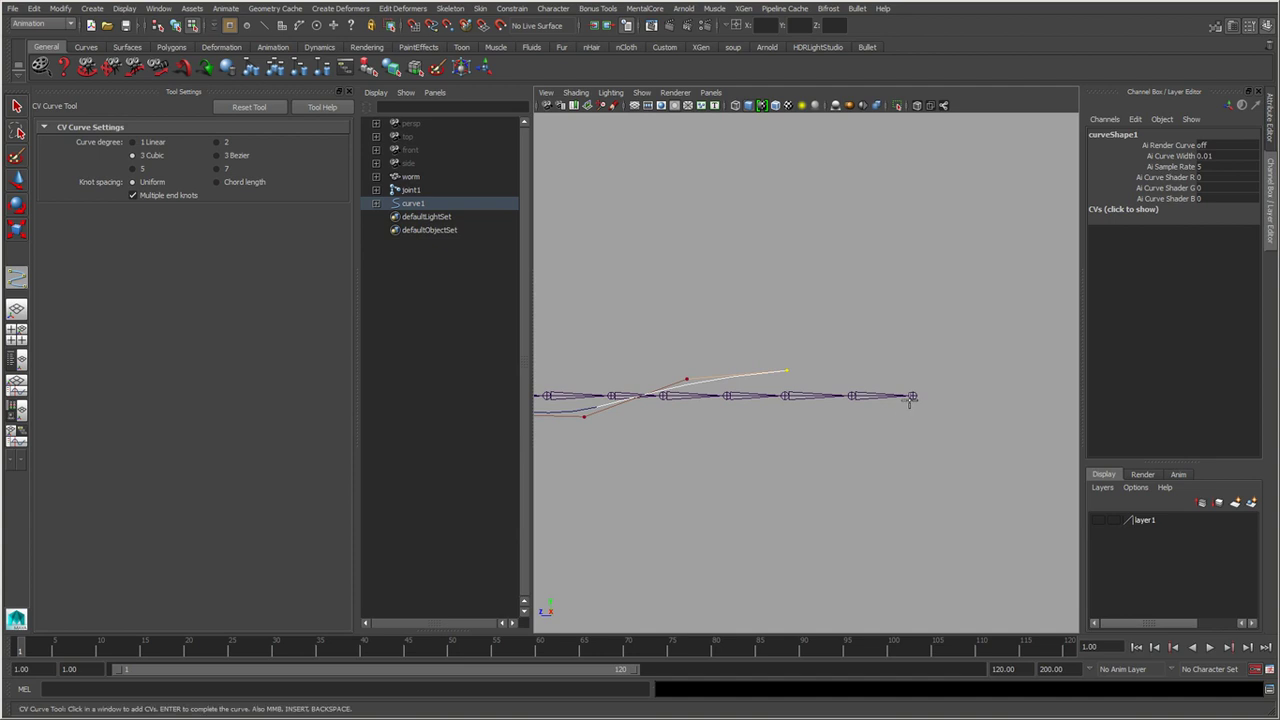
click(913, 396)
key(w)
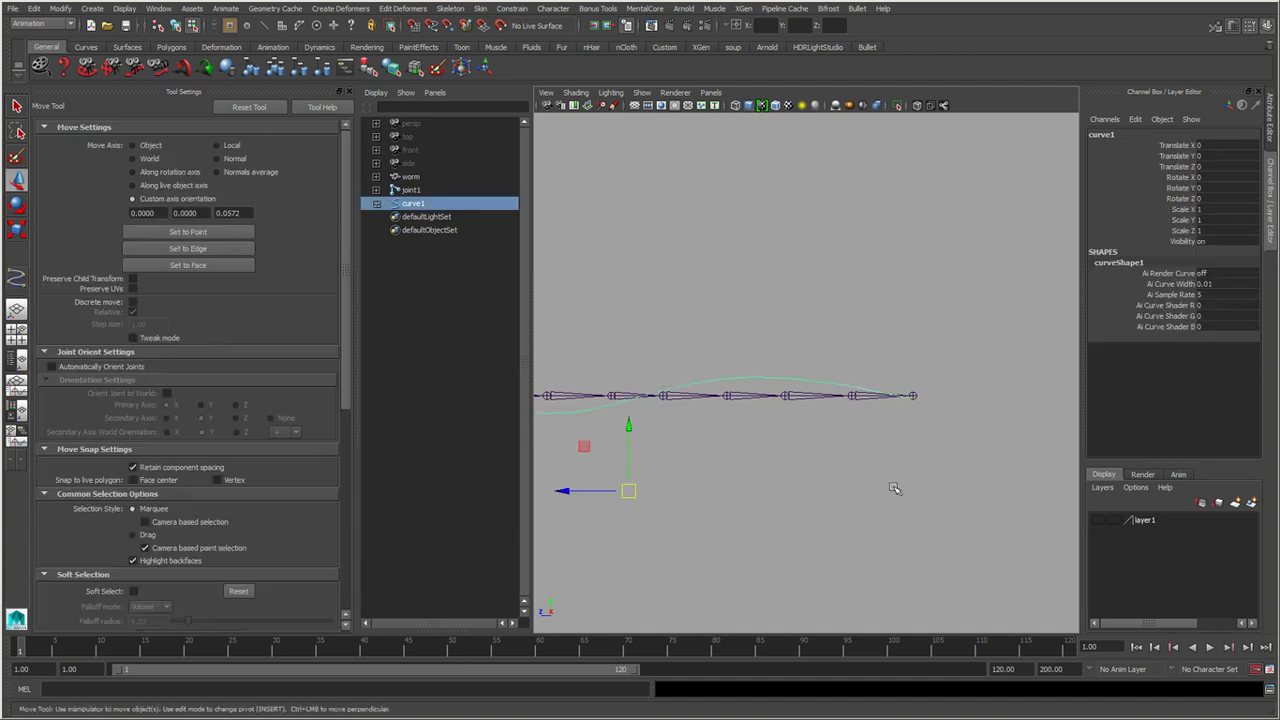
alt+middle_drag(814, 486, 751, 483)
scroll(775, 360, up, 2)
click(775, 360)
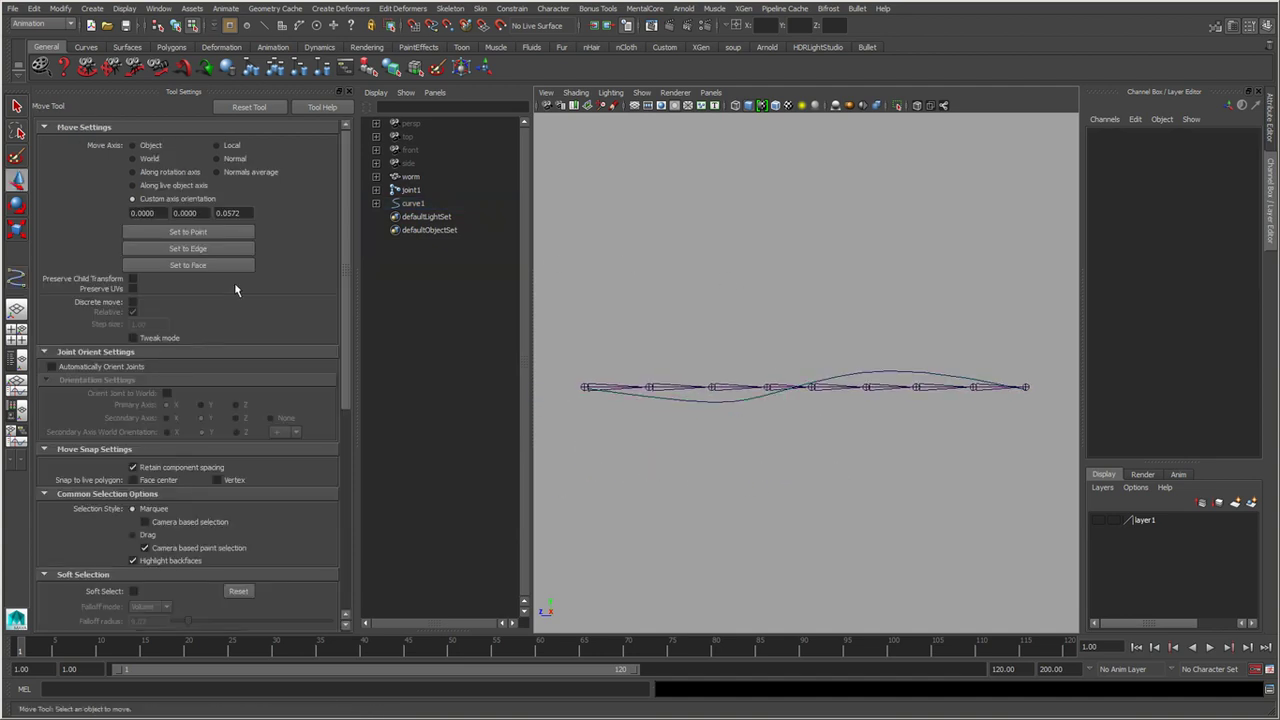
key(space)
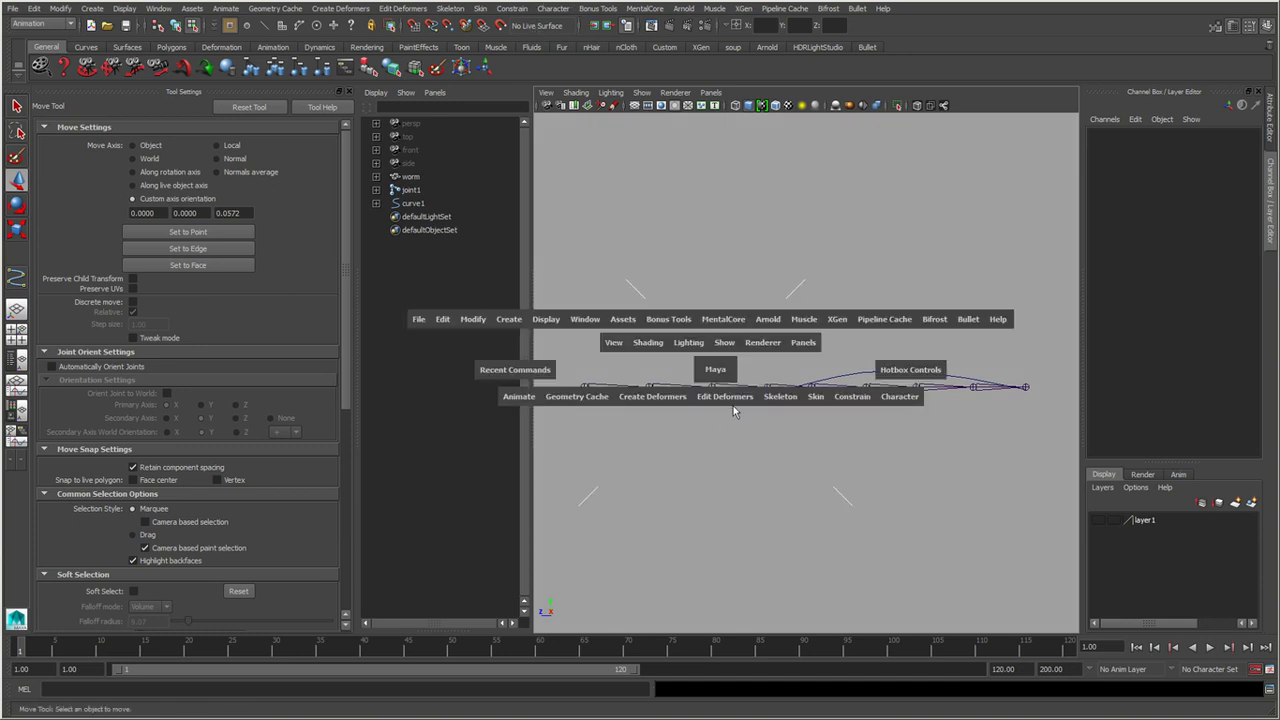
Create spline IK handle ikHandle1 from the root joint to the last joint, using the wavy curve.
drag(776, 402, 800, 449)
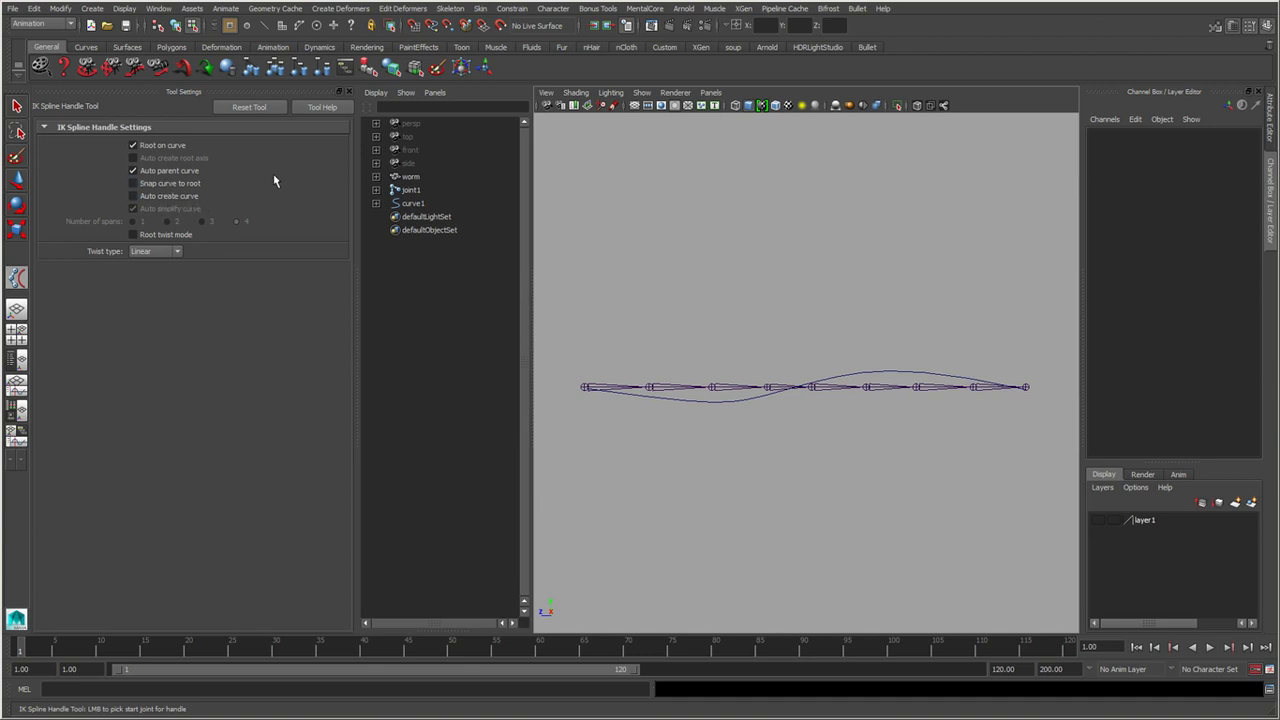
scroll(700, 435, up, 1)
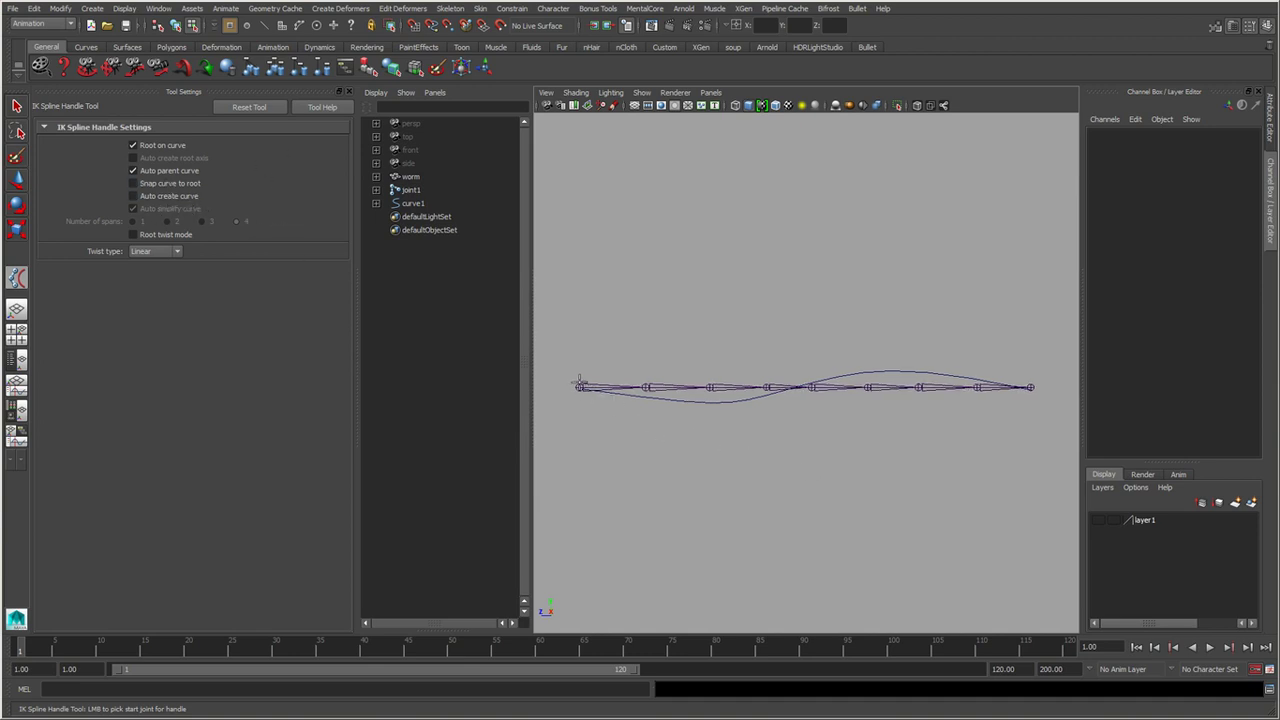
click(579, 386)
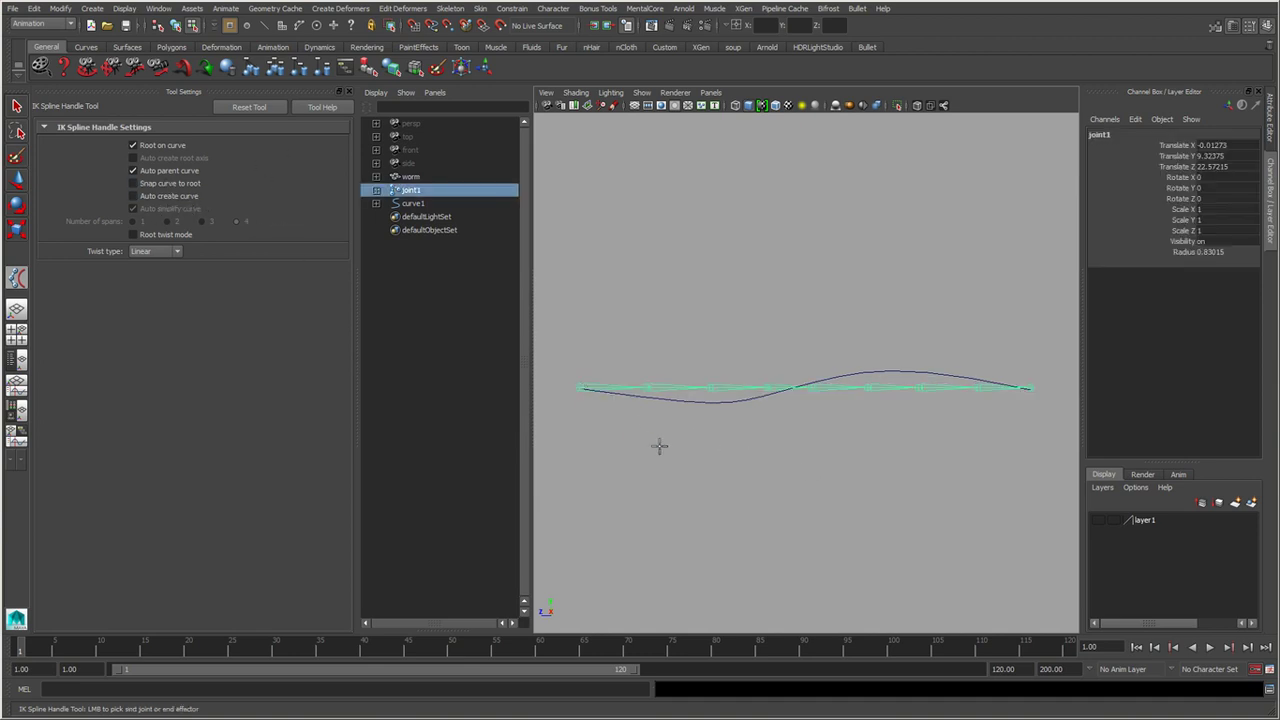
click(1031, 388)
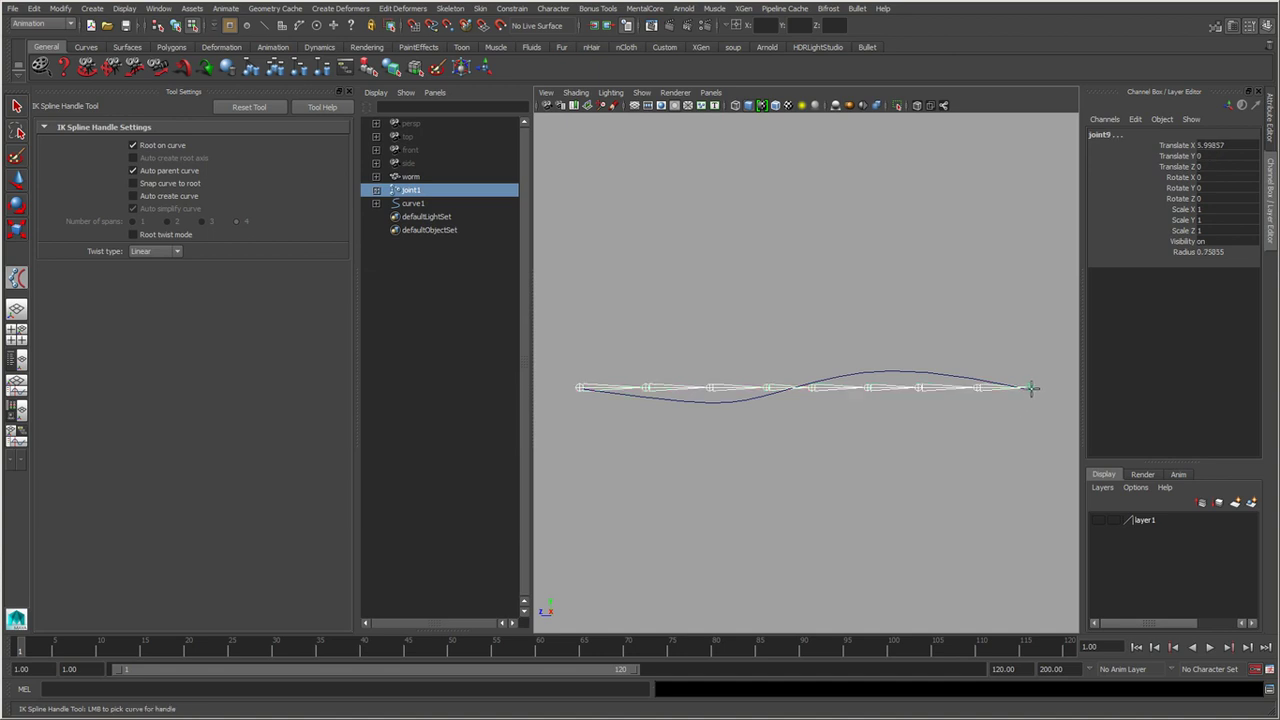
click(883, 371)
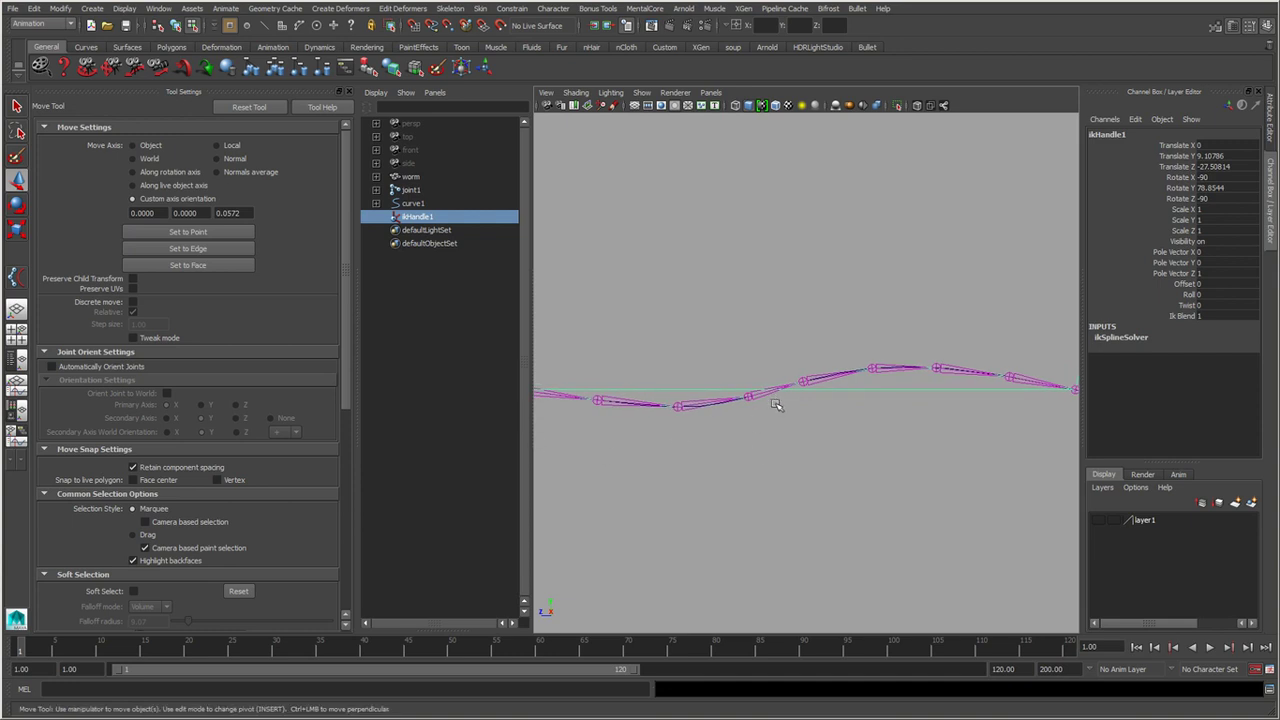
Slide the joint chain along the curve and reshape the wave by moving a control vertex near its peak.
middle_drag(776, 404, 650, 414)
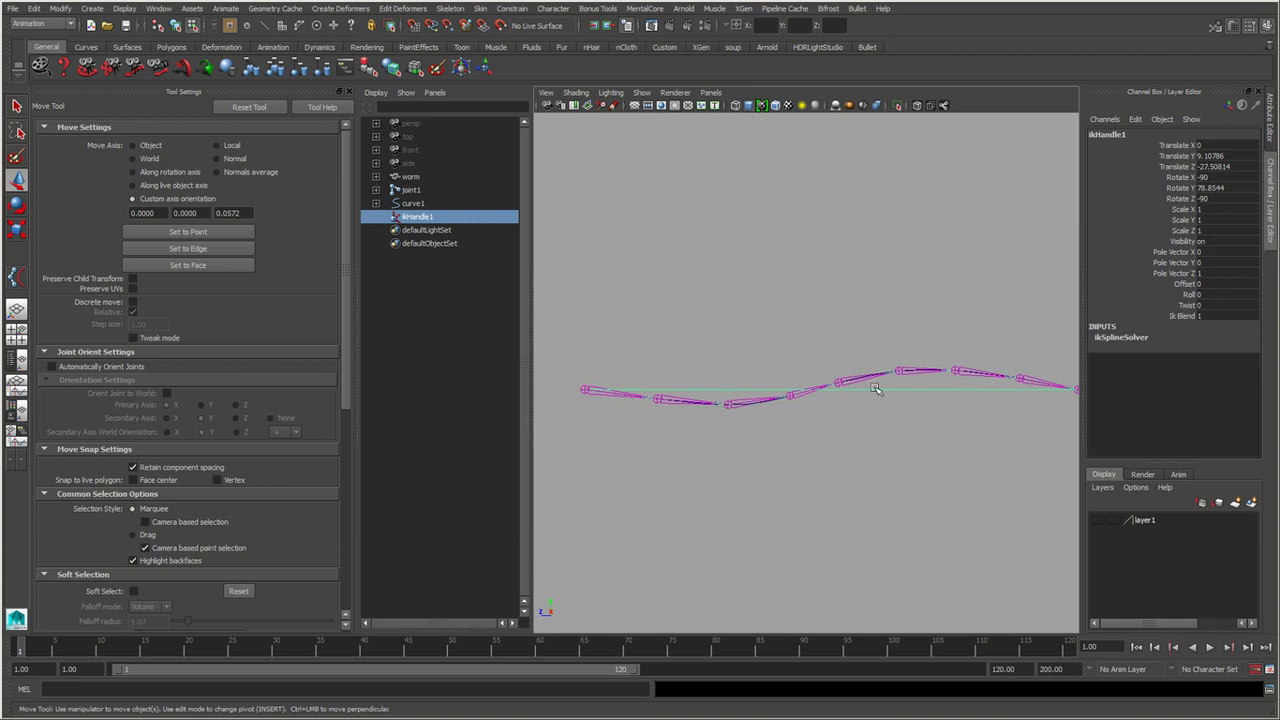
middle_drag(811, 474, 769, 471)
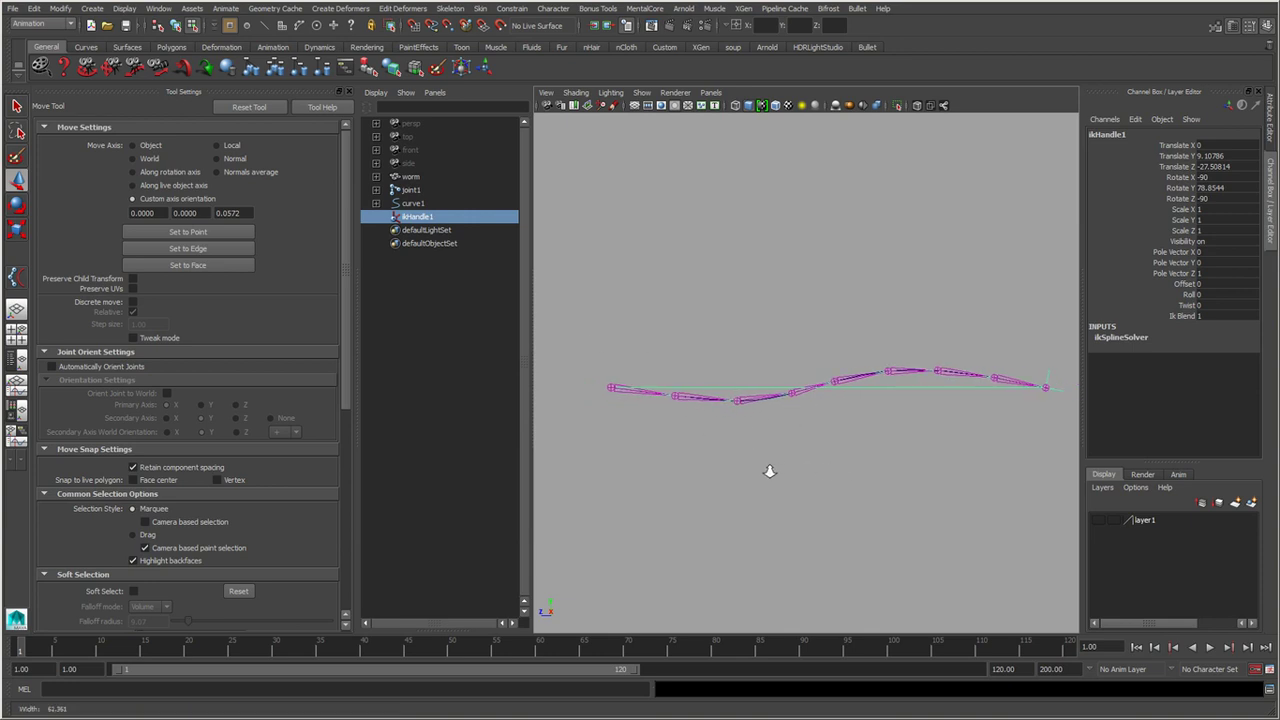
click(451, 205)
right_click(860, 324)
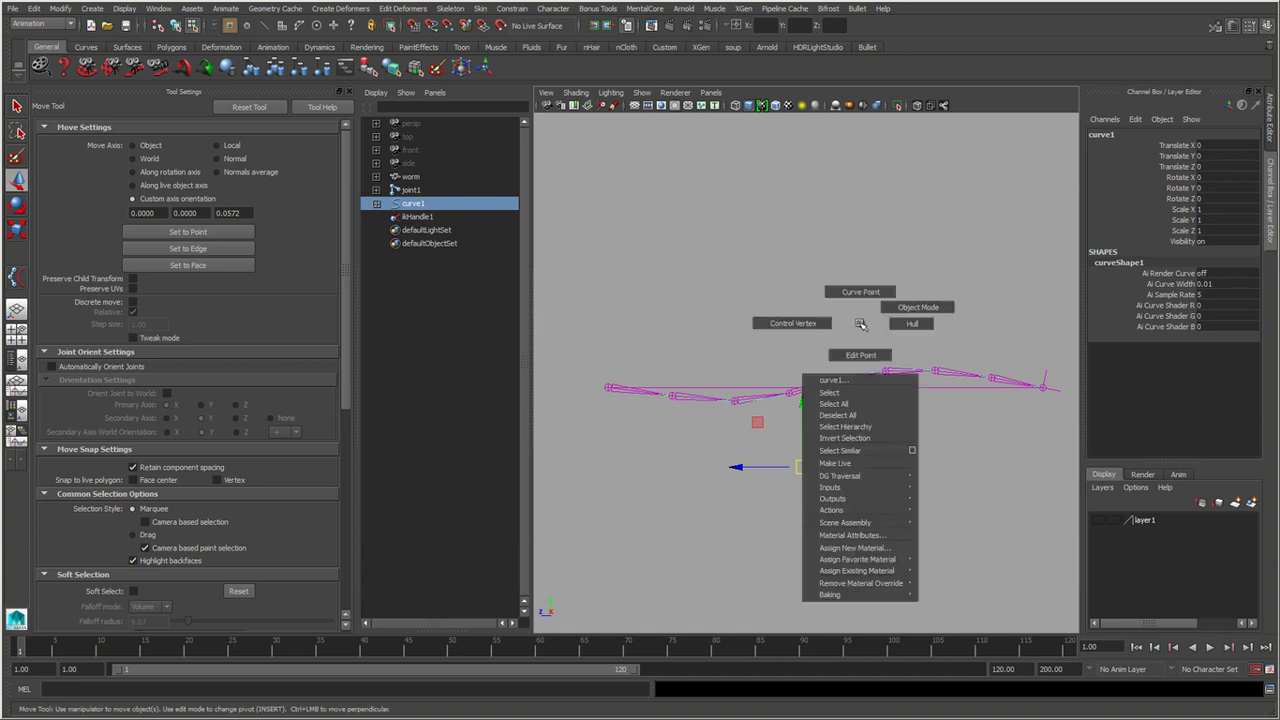
click(793, 323)
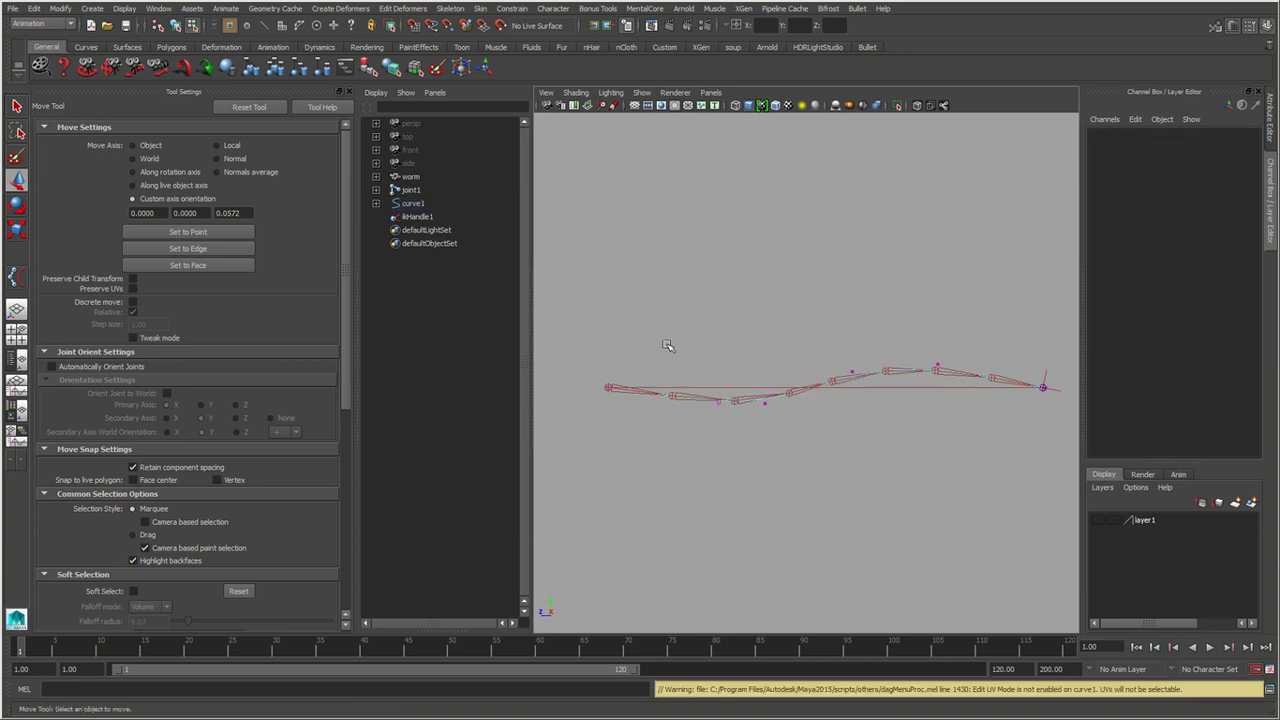
click(726, 401)
drag(727, 405, 747, 423)
key(ctrl+z)
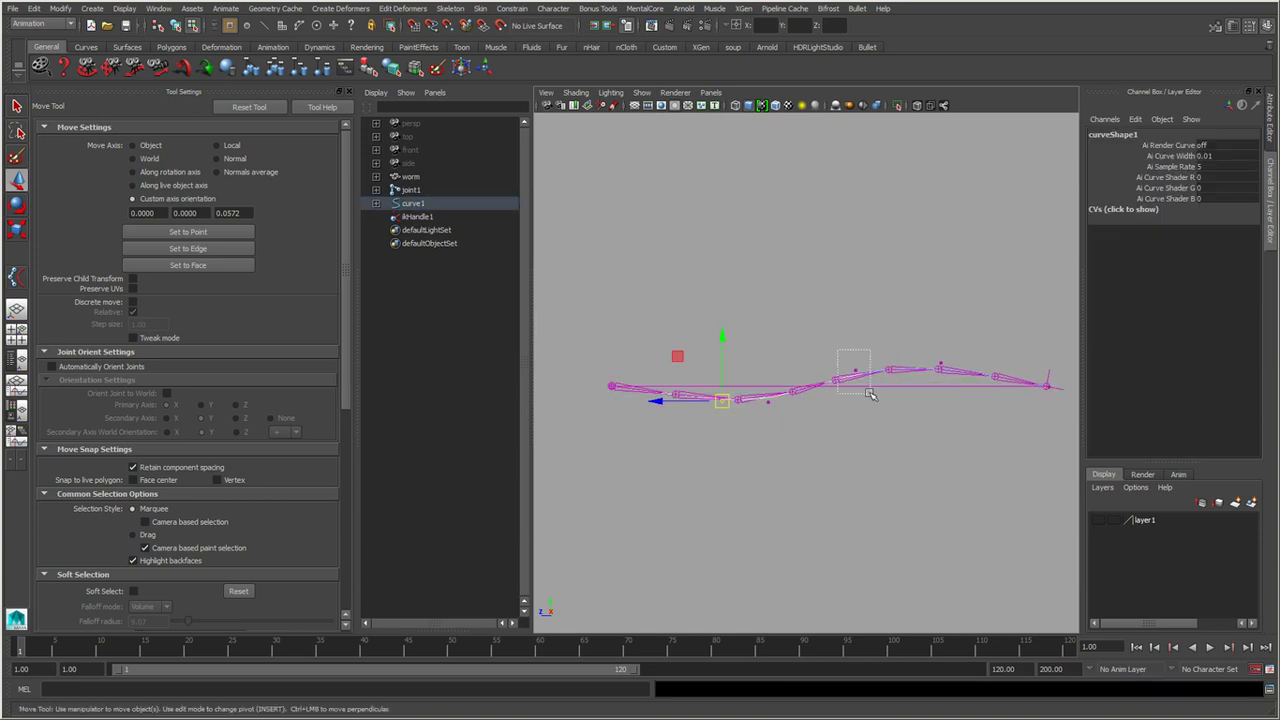
click(855, 370)
click(938, 370)
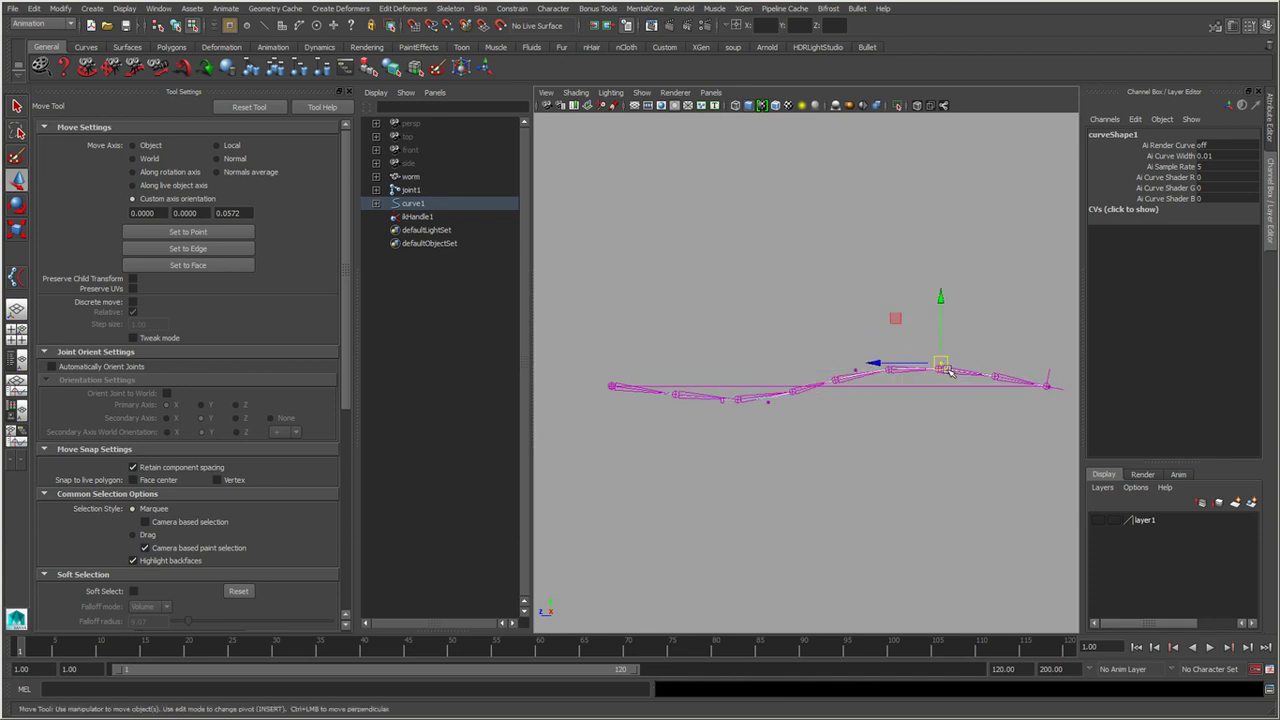
mouse_move(938, 370)
mouse_down()
mouse_move(833, 455)
mouse_move(926, 509)
mouse_move(857, 491)
mouse_move(891, 517)
mouse_up()
Delete curve1 and ikHandle1, keeping the joints bent, and begin a new spline IK handle.
click(697, 300)
click(437, 205)
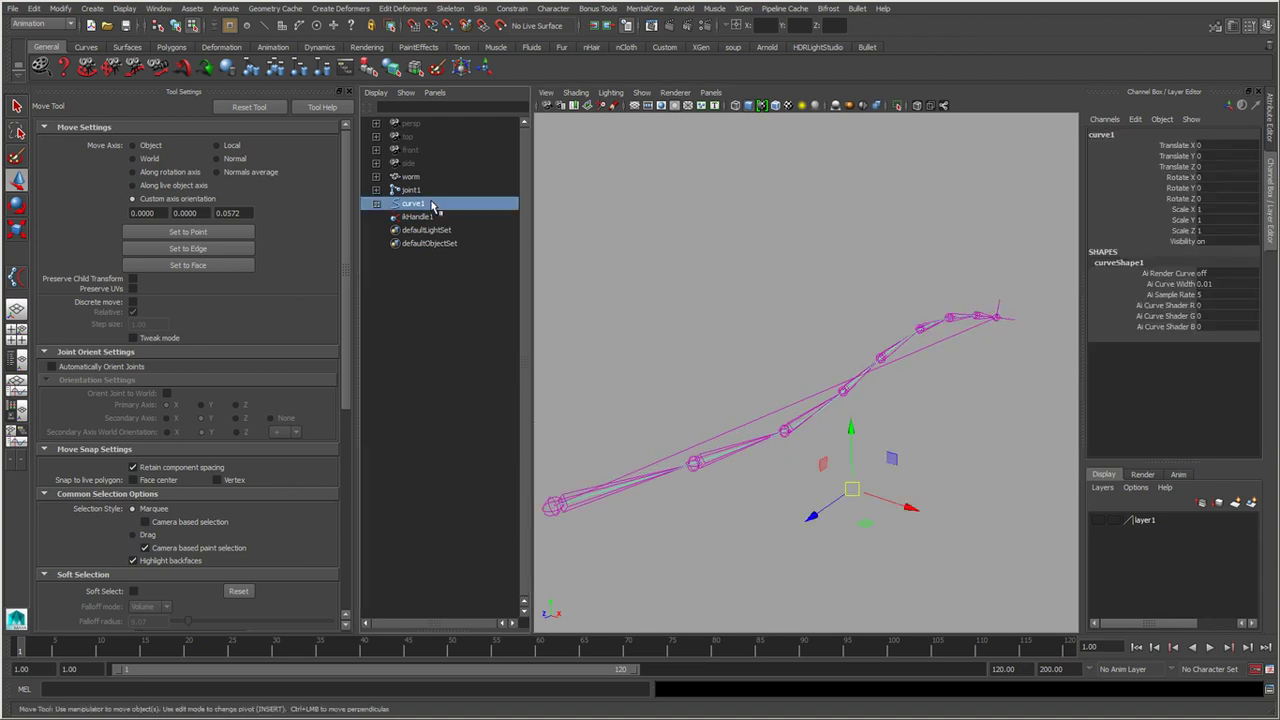
shift+click(437, 216)
click(433, 240)
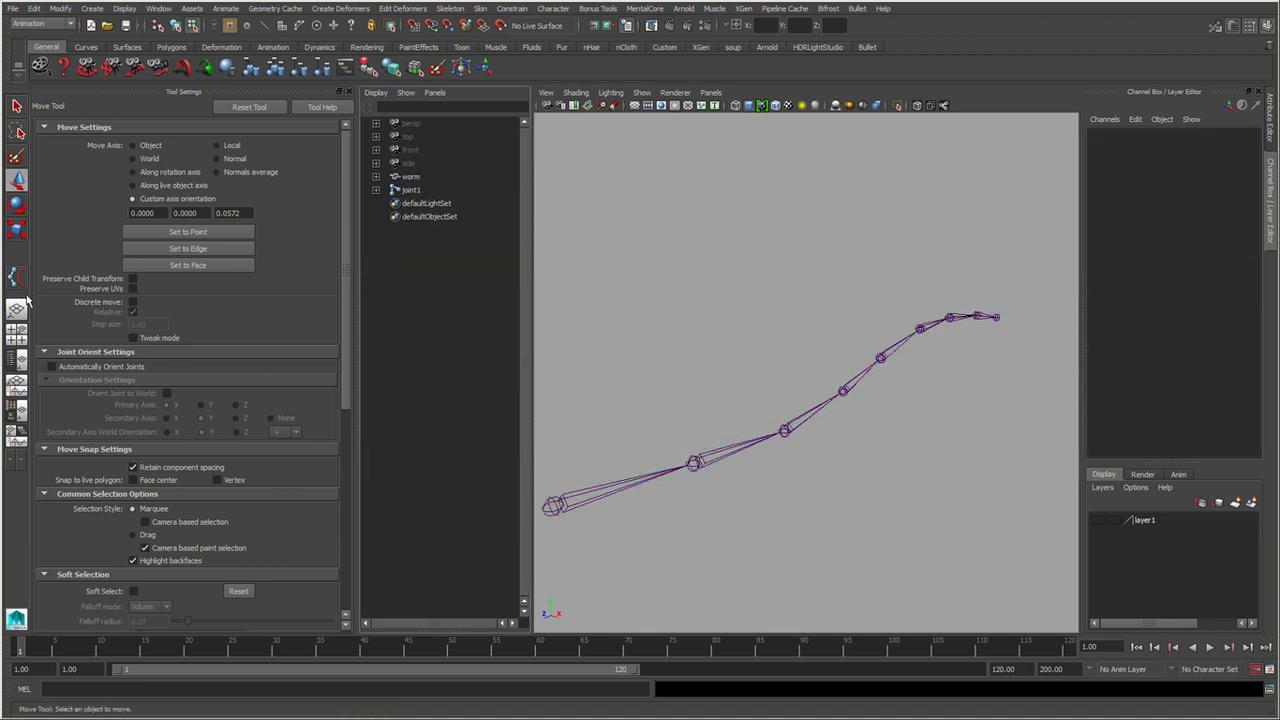
click(16, 277)
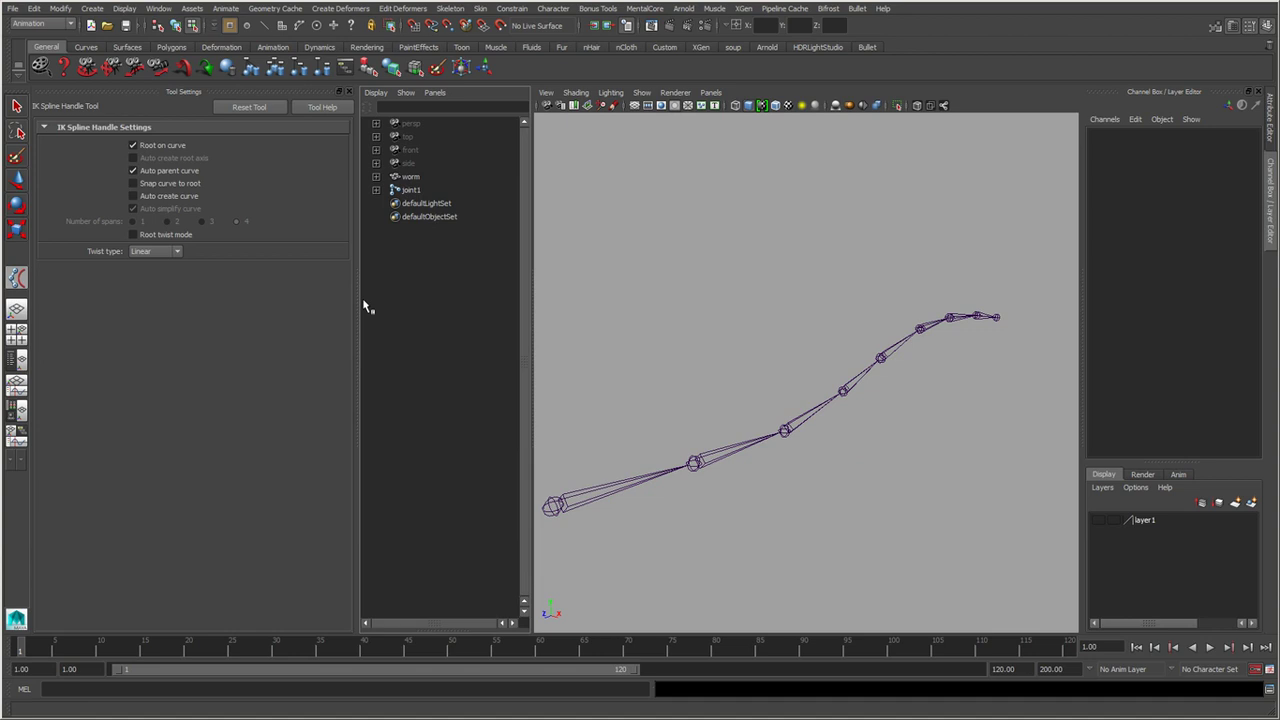
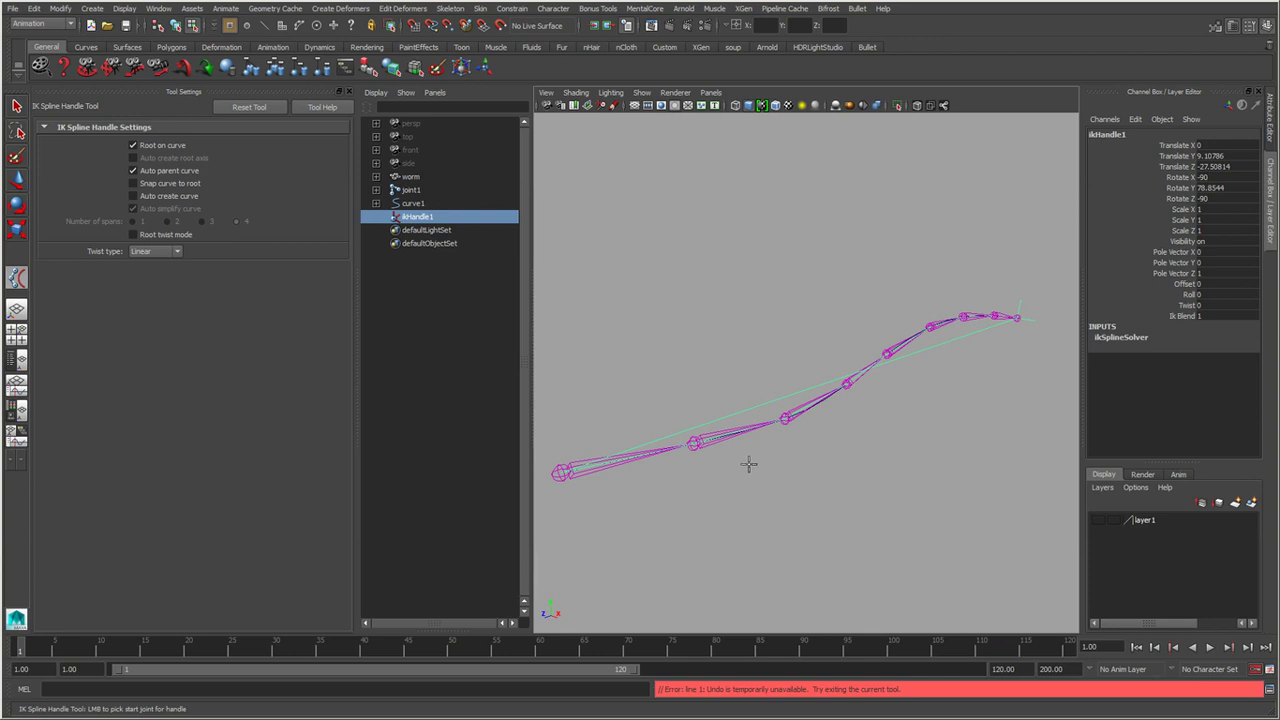
Undo back to the plain joint chain, removing the previous IK handle and curve.
key(q)
key(ctrl+z)
key(ctrl+z)
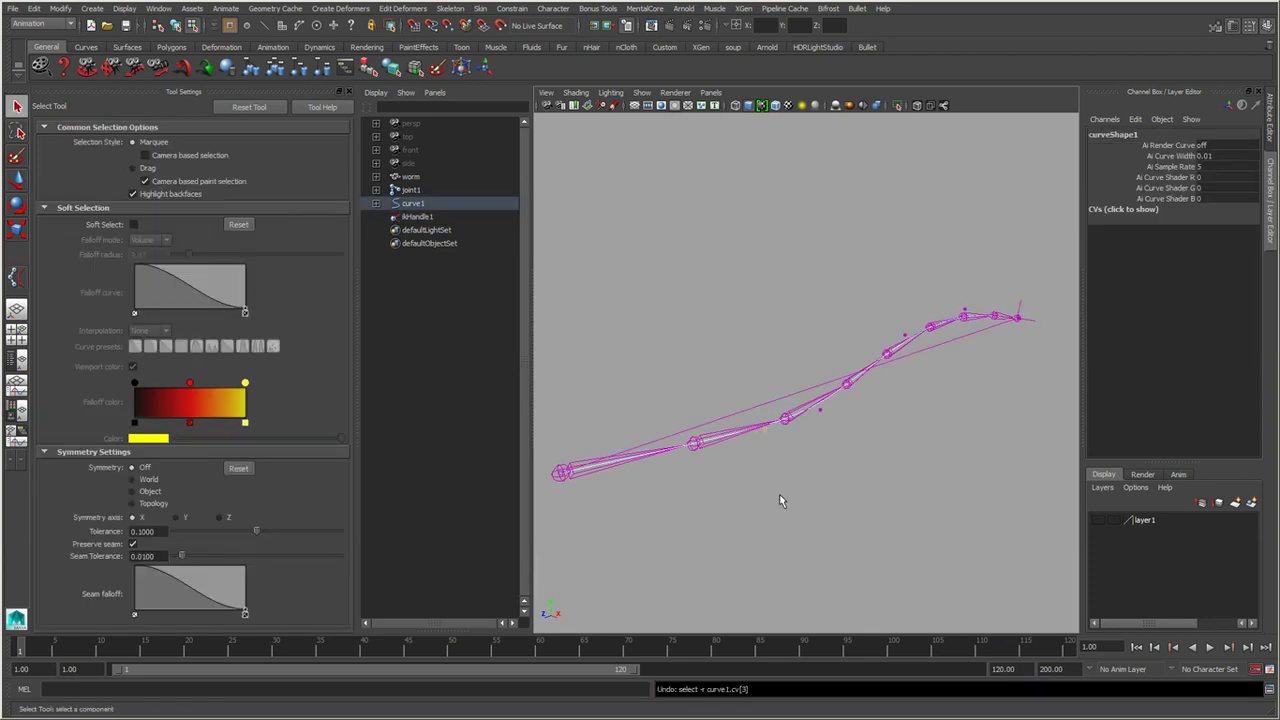
key(ctrl+z)
key(ctrl+z)
key(ctrl+z)
key(ctrl+z)
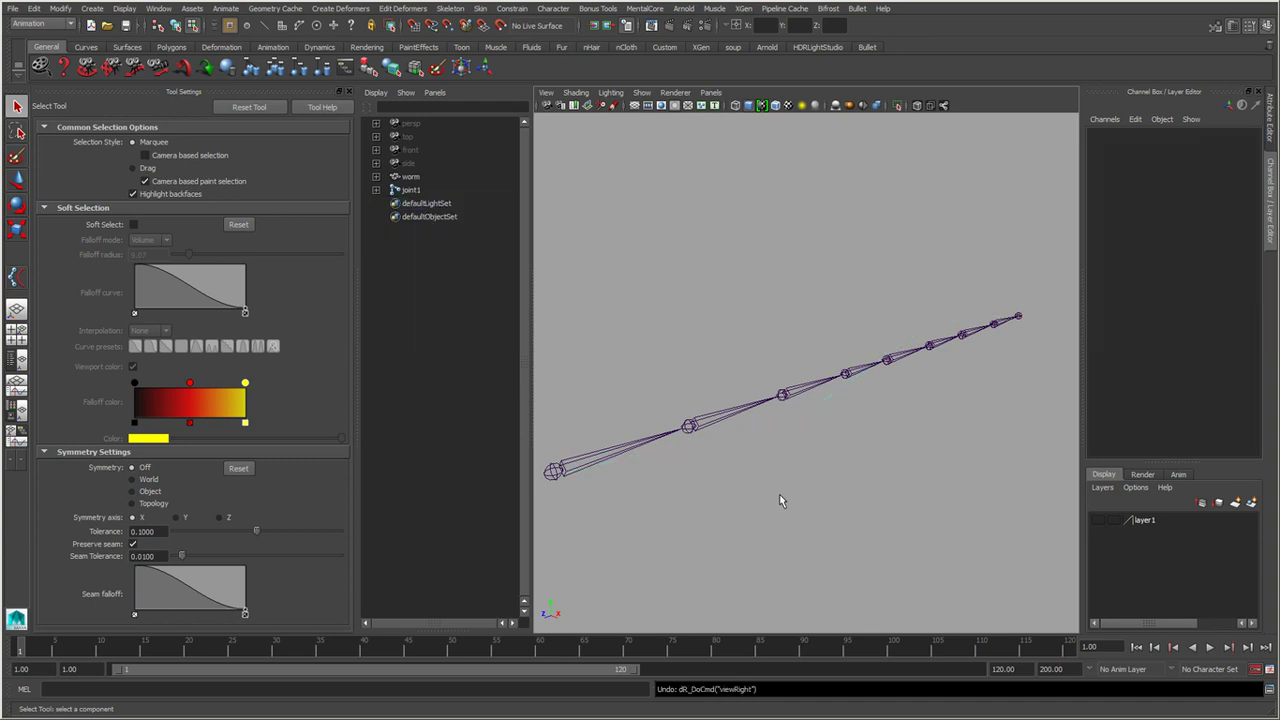
key(ctrl+z)
Create a spline IK handle from start to end joint with Auto create curve on.
click(16, 278)
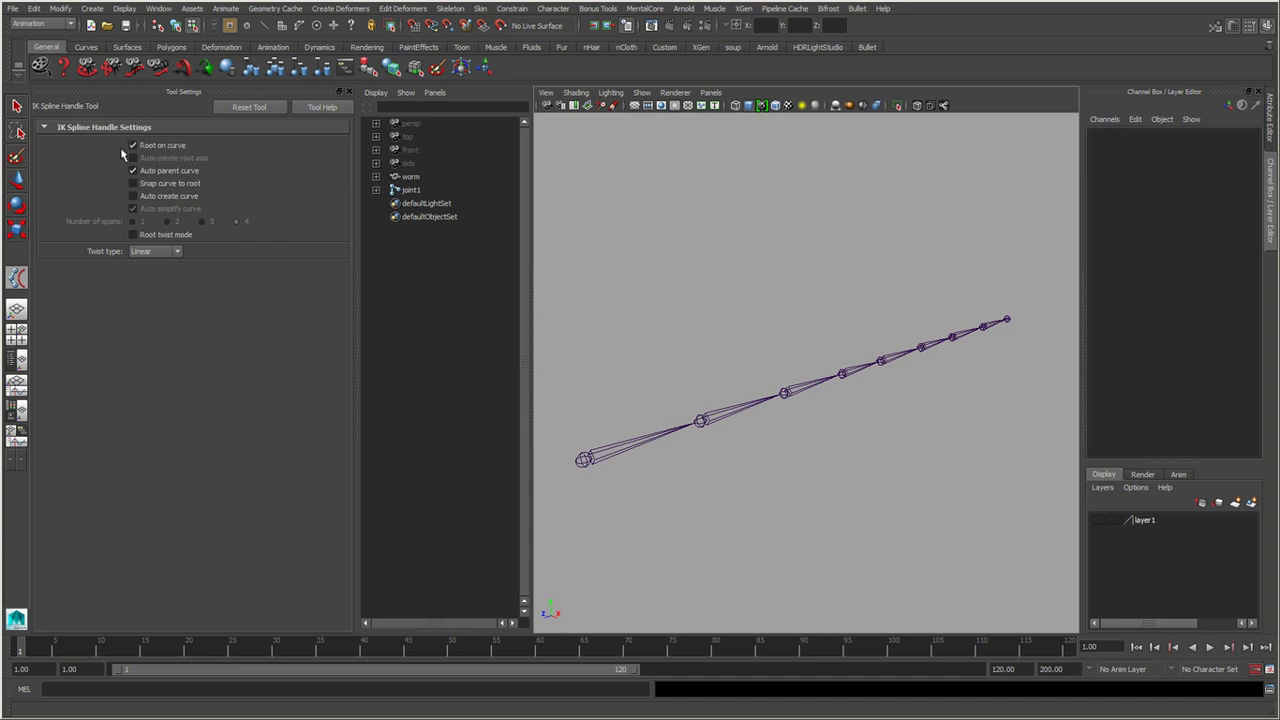
scroll(680, 420, down, 2)
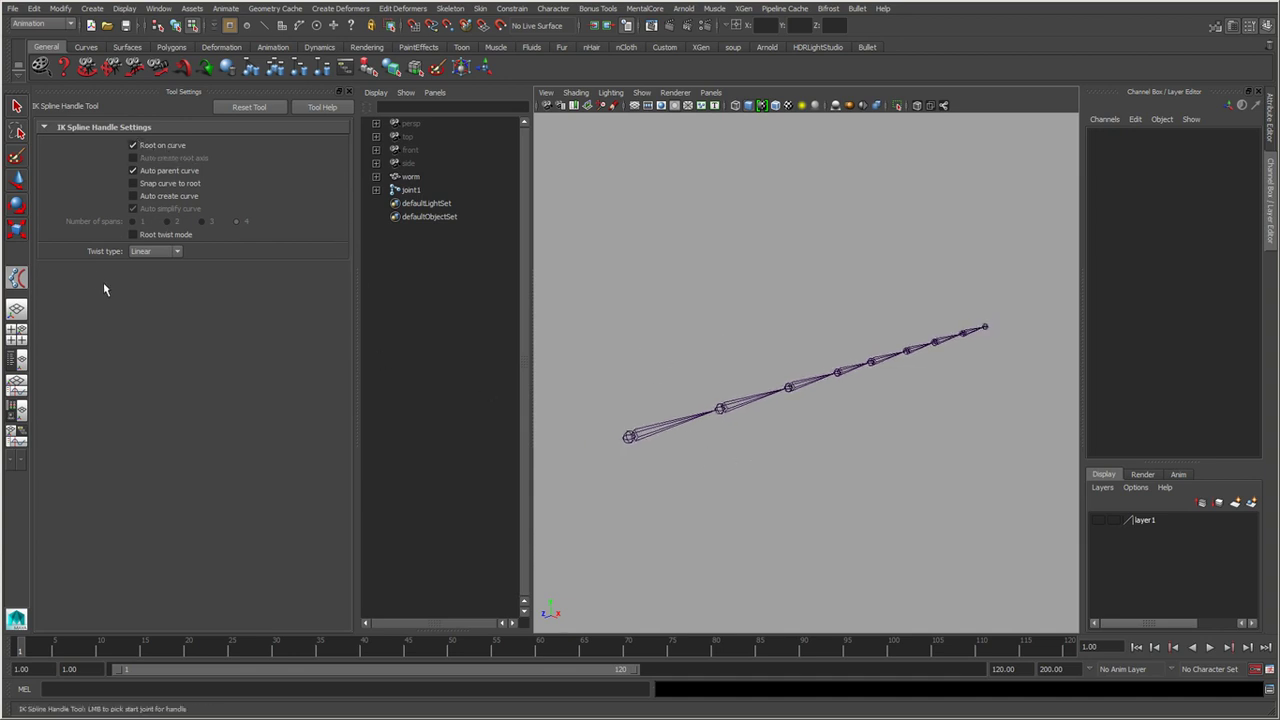
scroll(780, 433, up, 1)
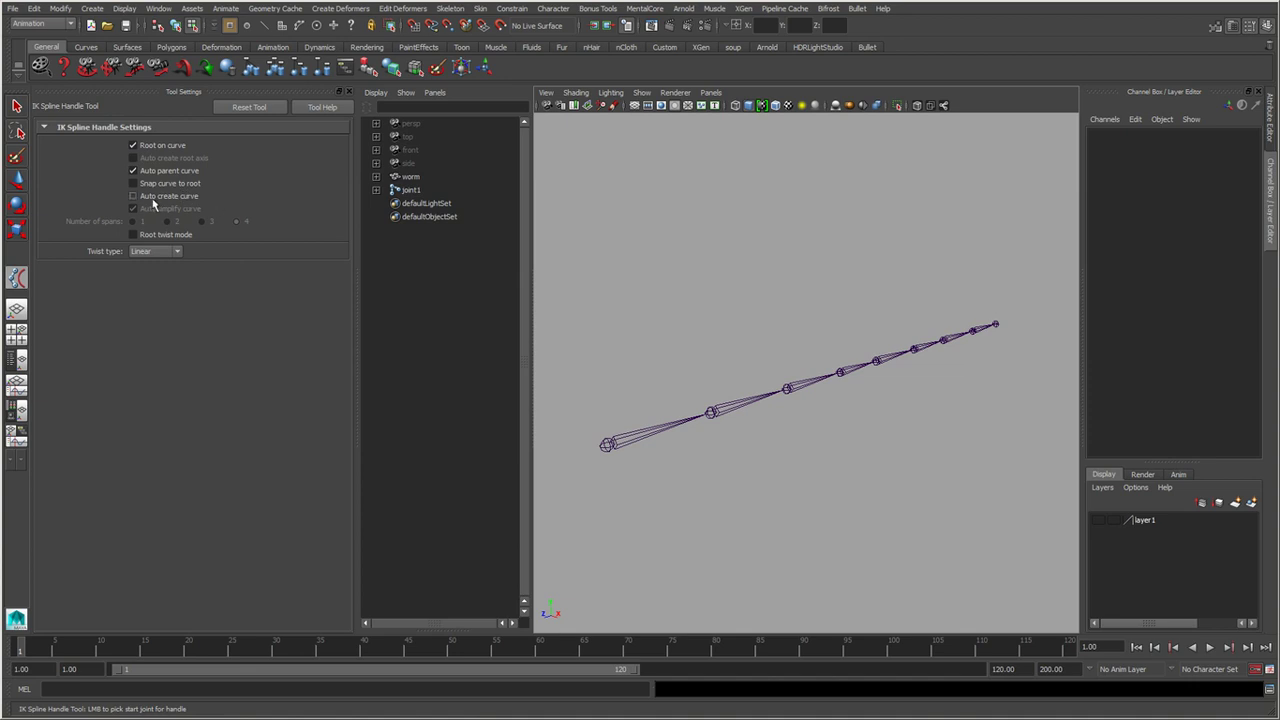
click(179, 197)
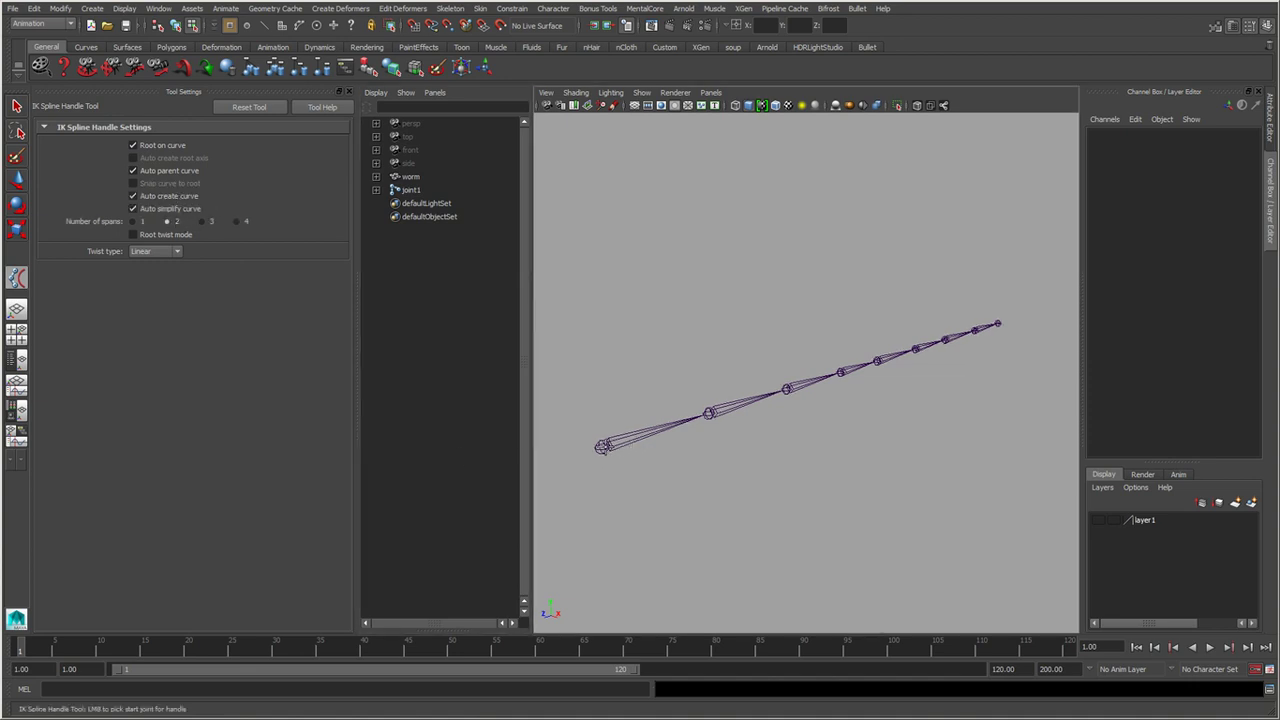
click(602, 447)
mouse_move(614, 449)
alt+mouse_down()
mouse_move(838, 478)
mouse_move(780, 451)
mouse_move(754, 489)
mouse_move(640, 462)
alt+mouse_up()
click(918, 362)
click(632, 462)
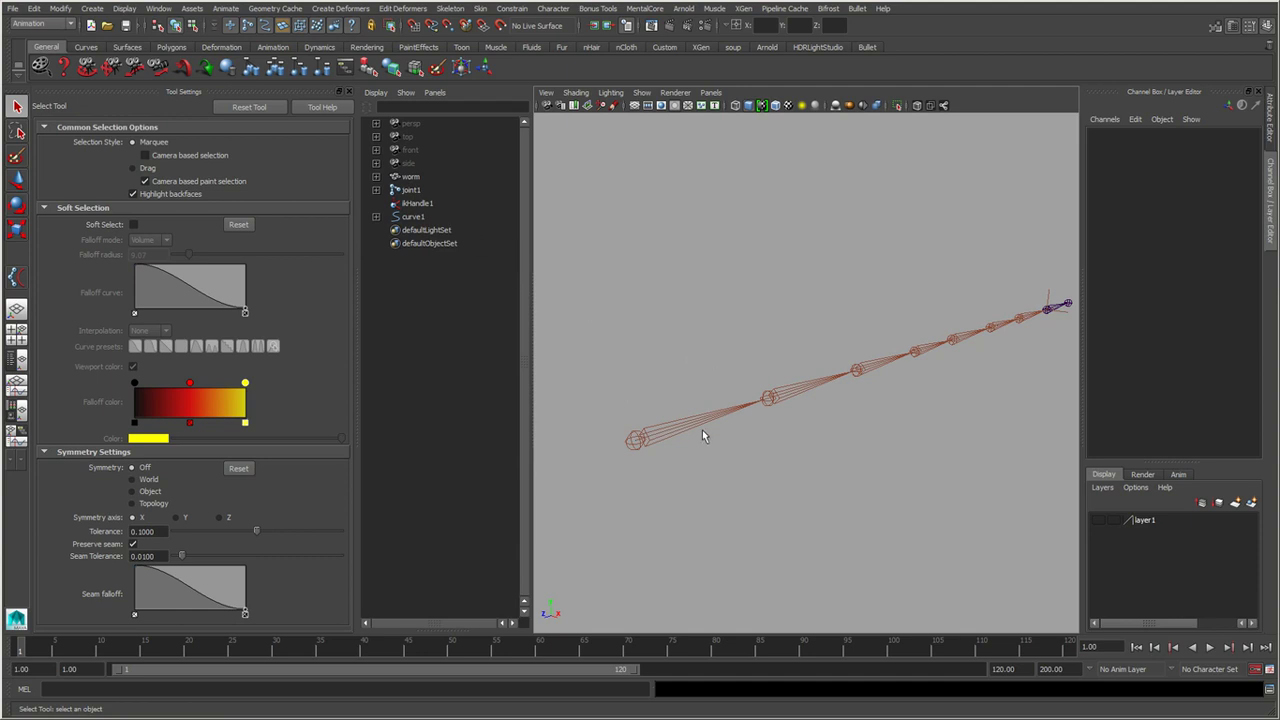
Frame the chain's base, selecting joint1 and curve1 to check them.
mouse_move(702, 430)
alt+mouse_down()
mouse_move(689, 497)
mouse_move(791, 455)
mouse_move(814, 483)
mouse_move(754, 467)
alt+mouse_up()
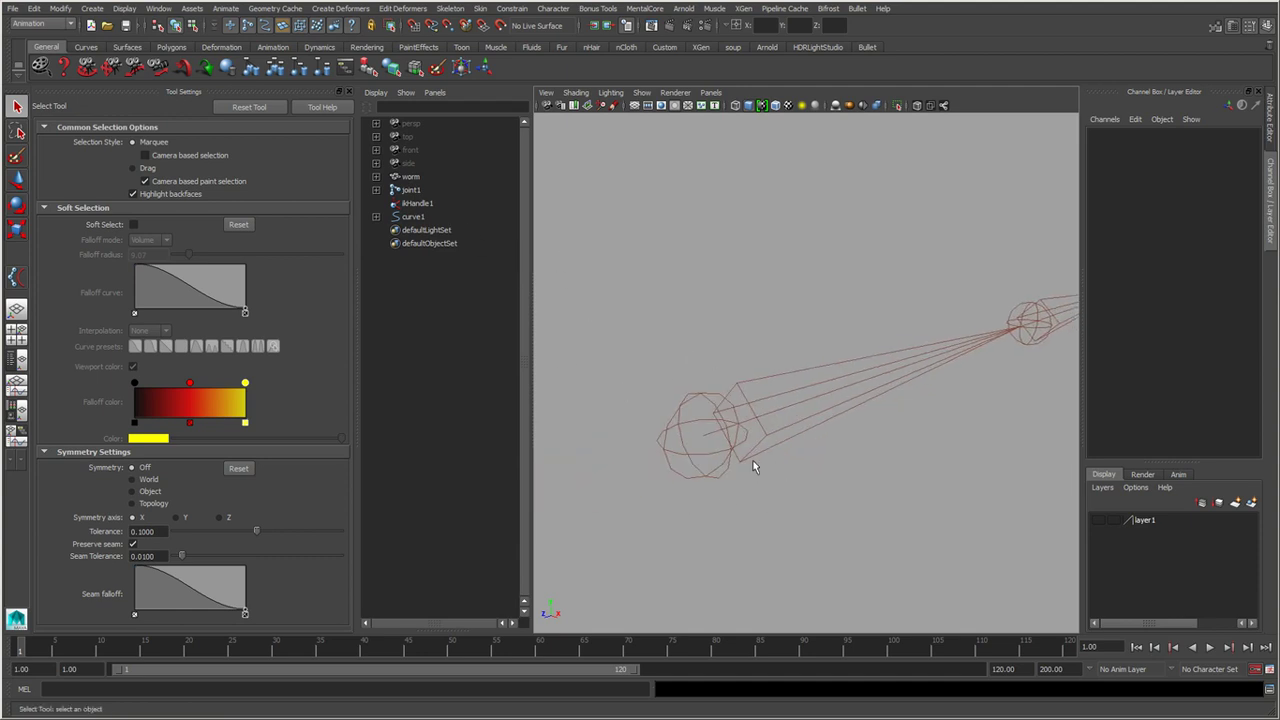
click(731, 478)
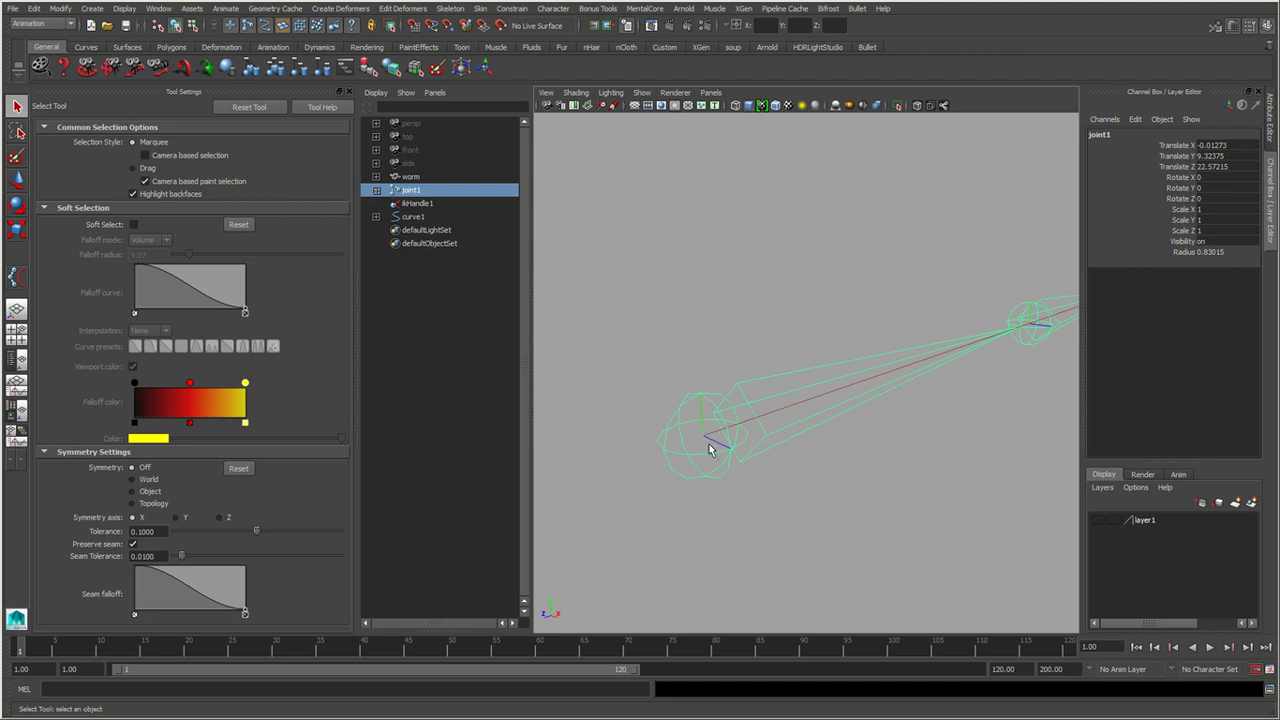
click(413, 216)
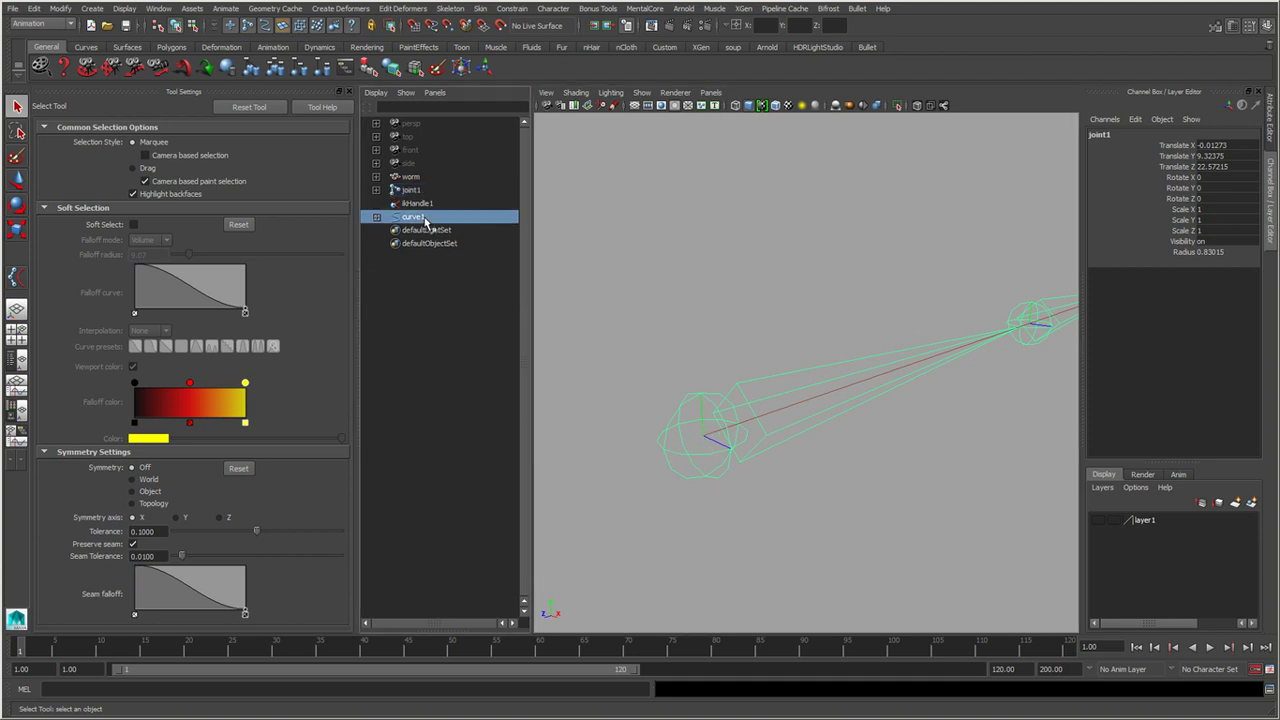
mouse_move(629, 449)
alt+mouse_down()
mouse_move(863, 449)
mouse_move(737, 491)
mouse_move(806, 463)
mouse_move(771, 480)
alt+mouse_up()
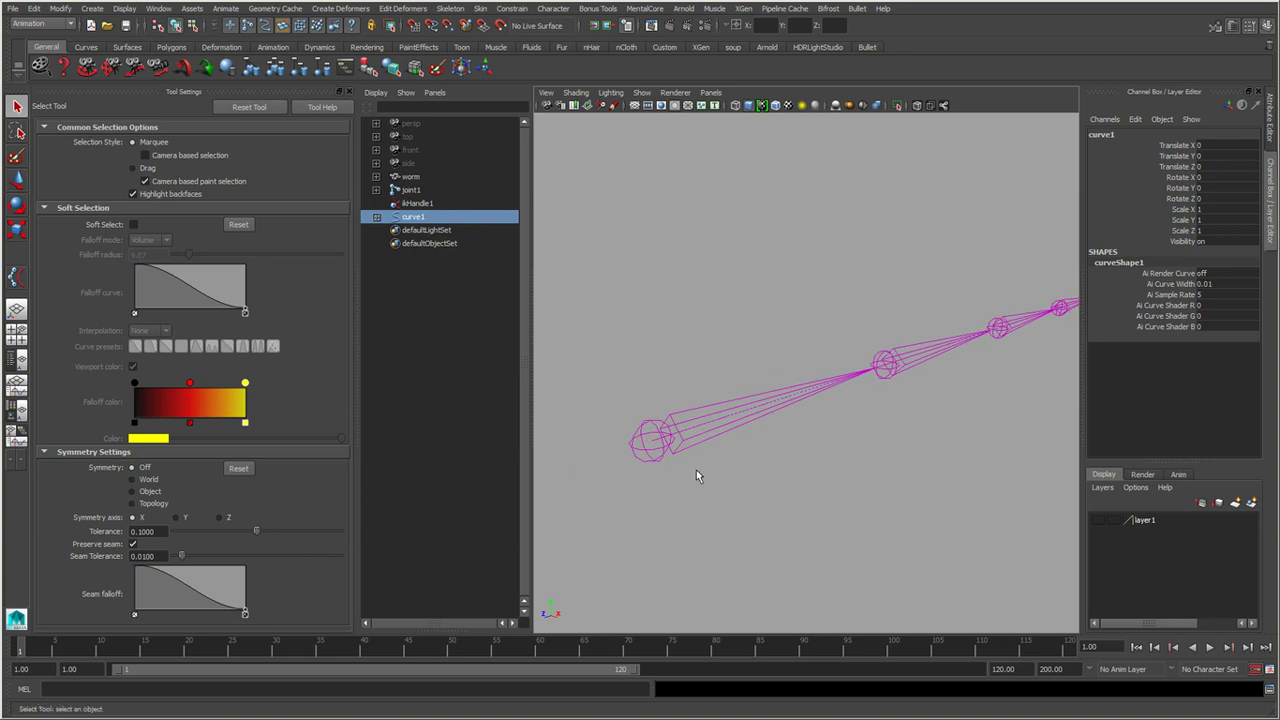
right_click(658, 466)
click(658, 466)
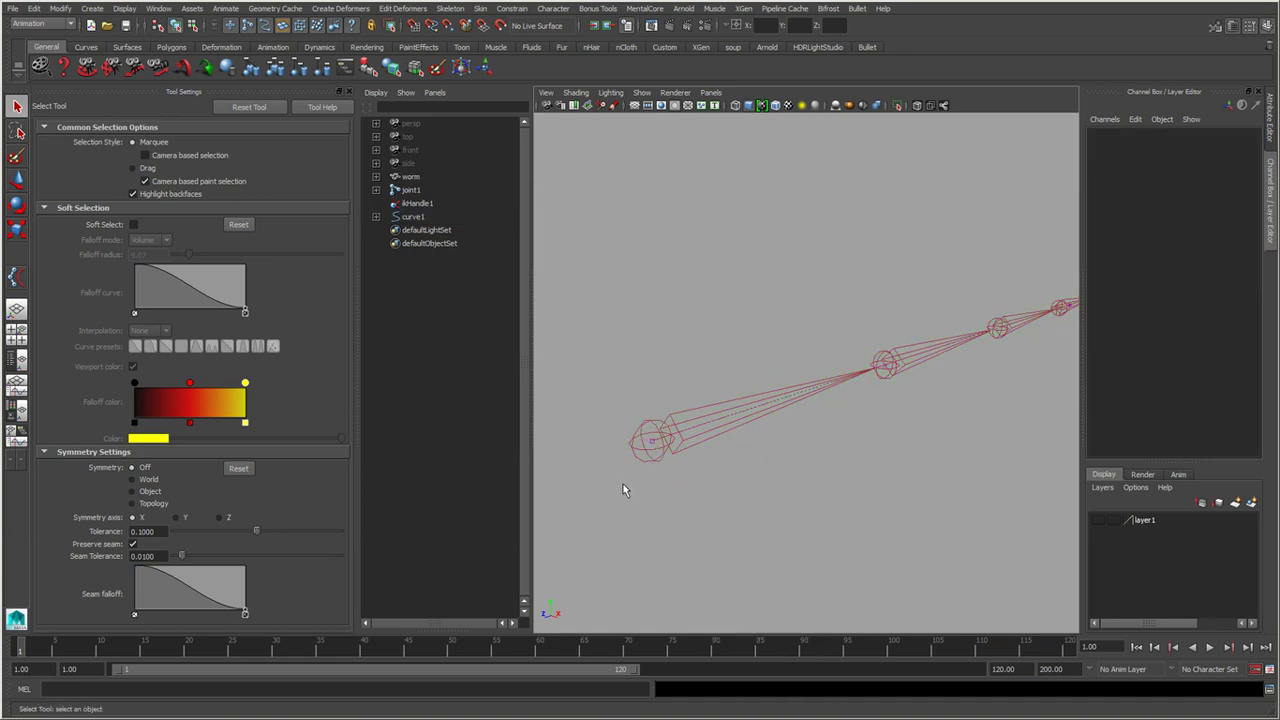
Select curve1's root CV in component mode, test a move, and undo it.
key(F8)
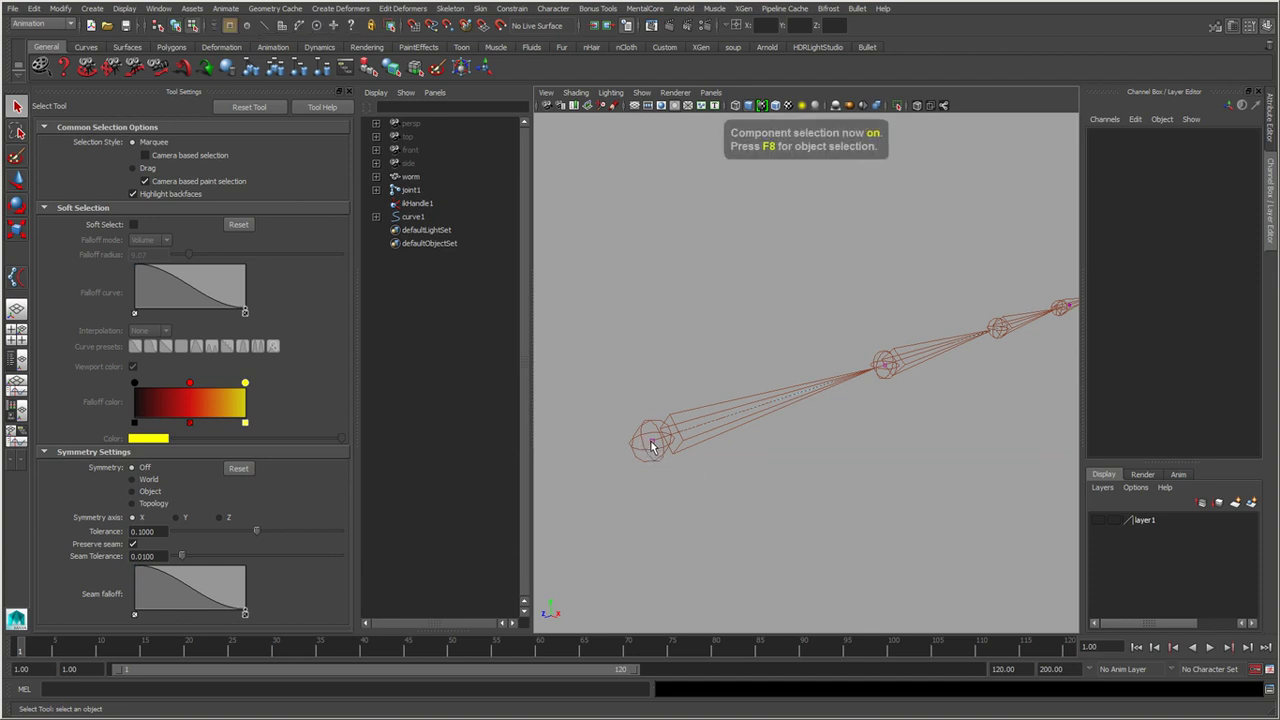
mouse_move(651, 446)
mouse_down()
mouse_move(659, 456)
mouse_move(671, 257)
mouse_move(634, 509)
mouse_move(760, 606)
mouse_move(985, 487)
mouse_move(709, 291)
mouse_move(763, 223)
mouse_move(694, 503)
mouse_move(620, 314)
mouse_move(749, 471)
mouse_move(643, 391)
mouse_move(686, 143)
mouse_move(650, 460)
mouse_up()
key(w)
key(ctrl+z)
key(ctrl+z)
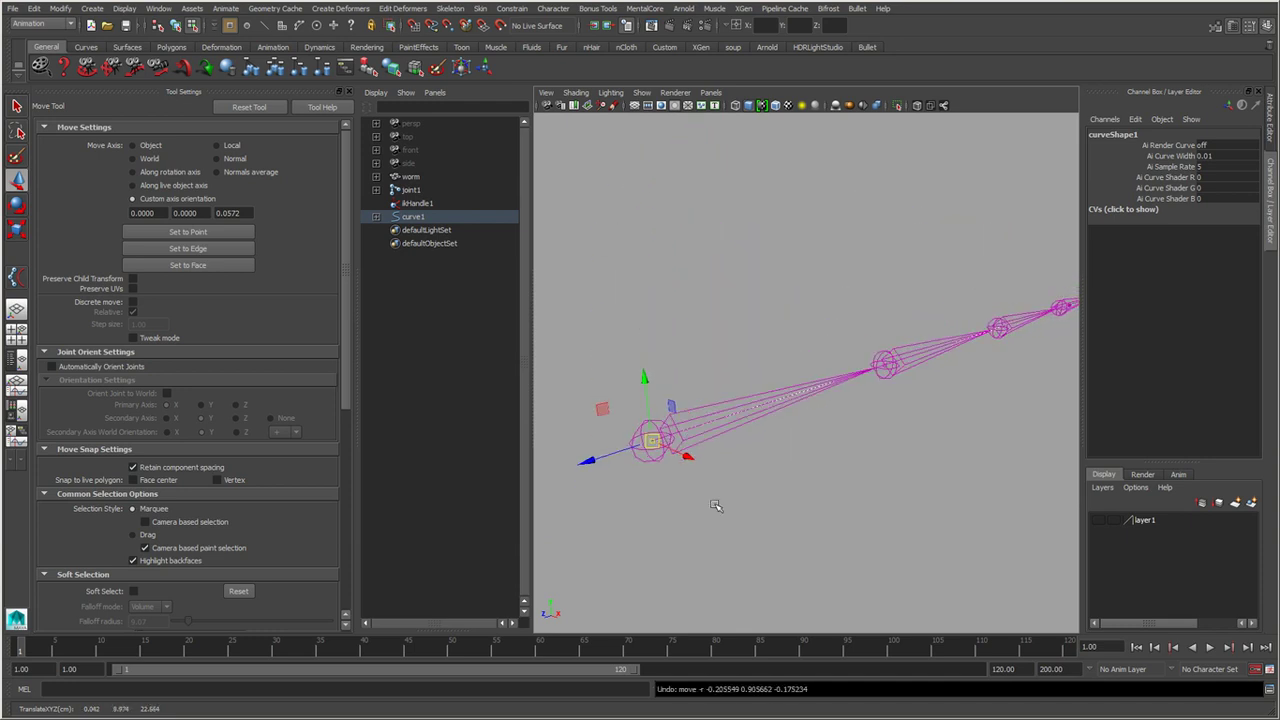
Deselect the curve and select ikHandle1 in the Outliner.
scroll(668, 494, down, 2)
scroll(675, 503, down, 2)
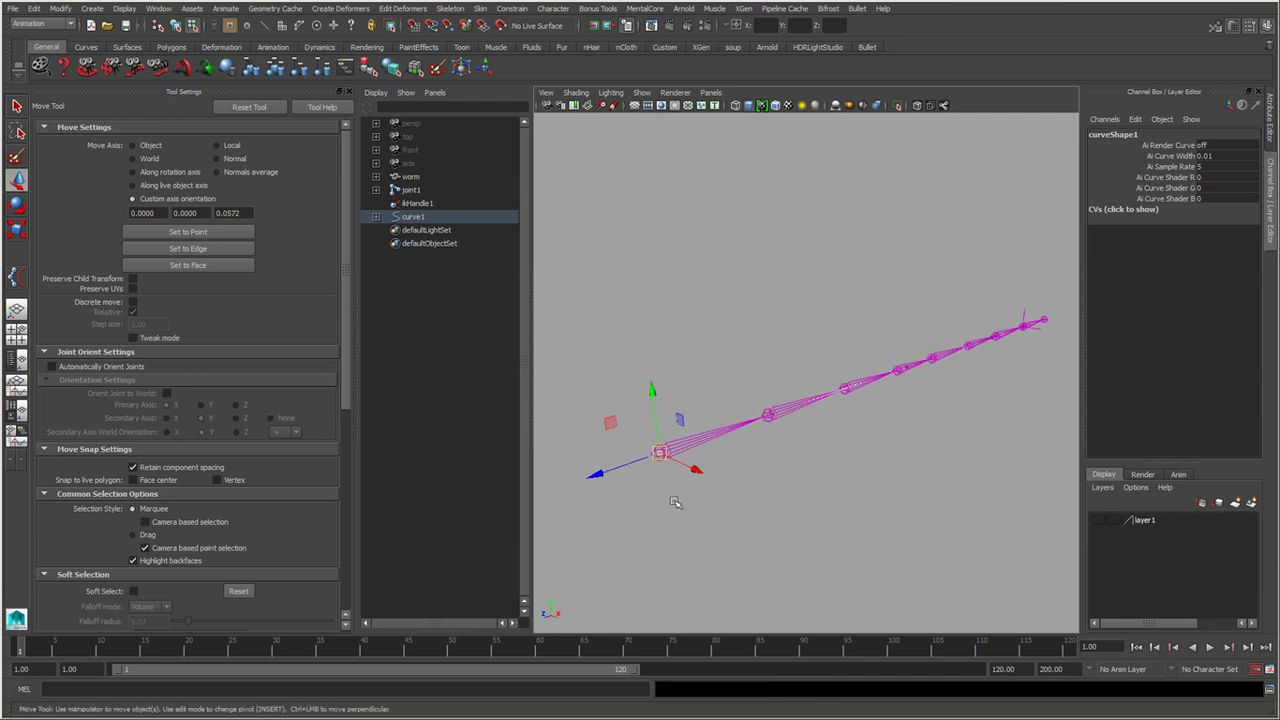
click(674, 307)
click(445, 203)
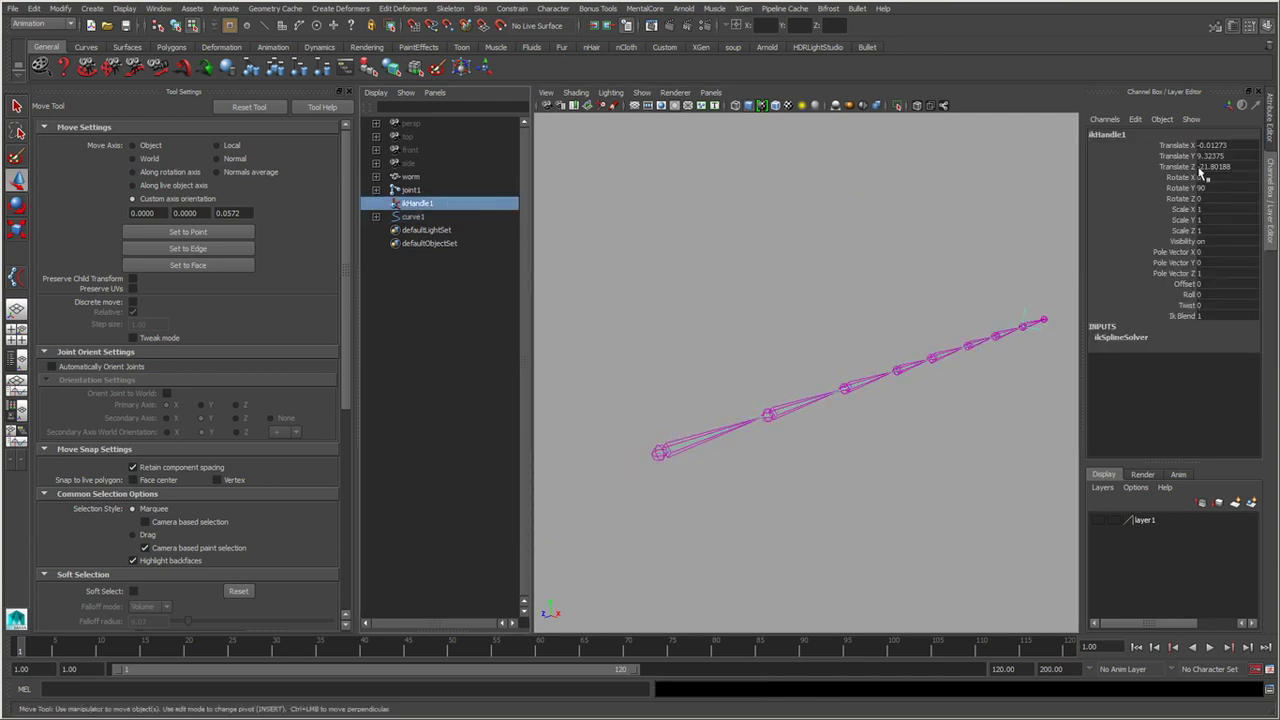
Review ikHandle1's IK Solver and IK Handle attributes, then reactivate the IK Spline Handle Tool.
click(1271, 118)
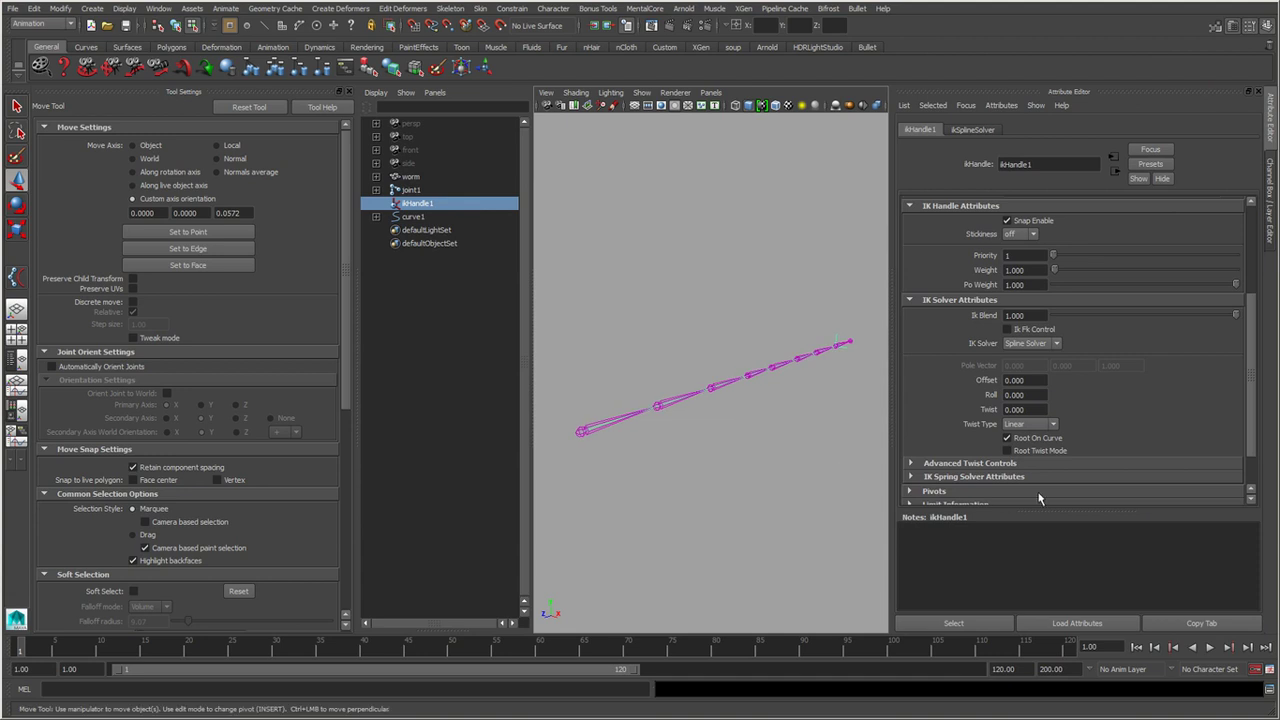
click(935, 299)
click(982, 338)
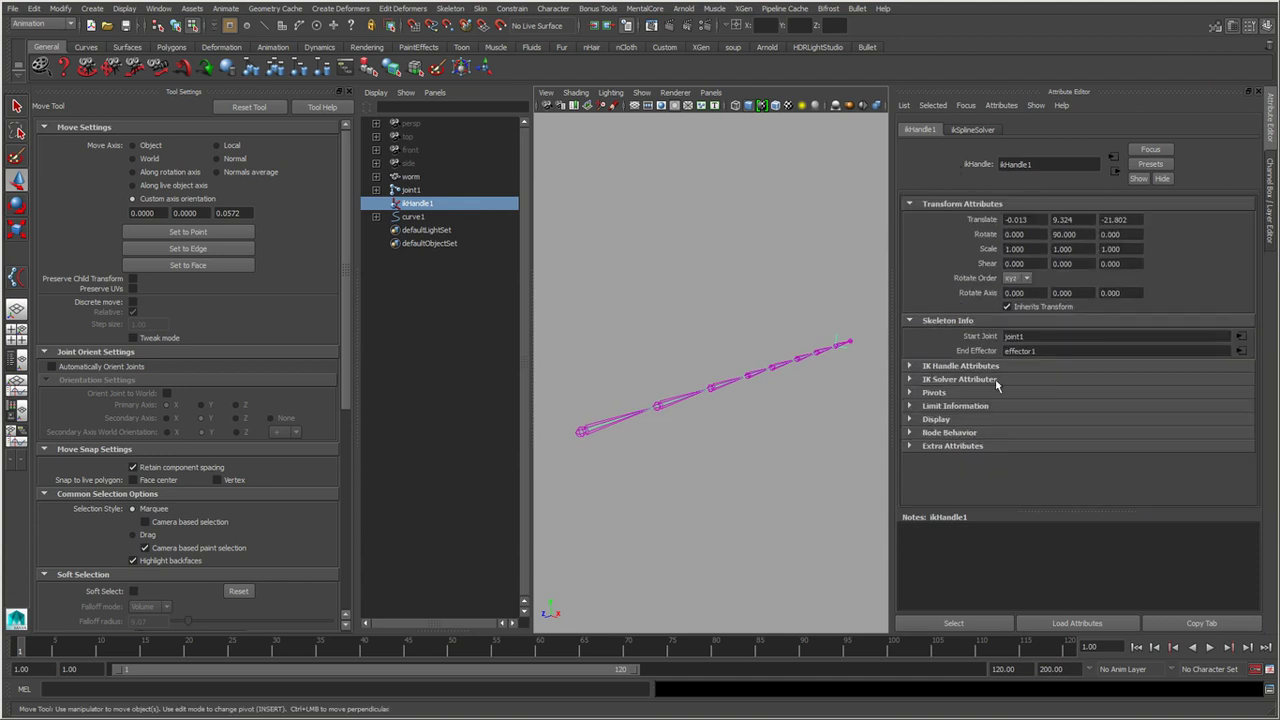
click(956, 366)
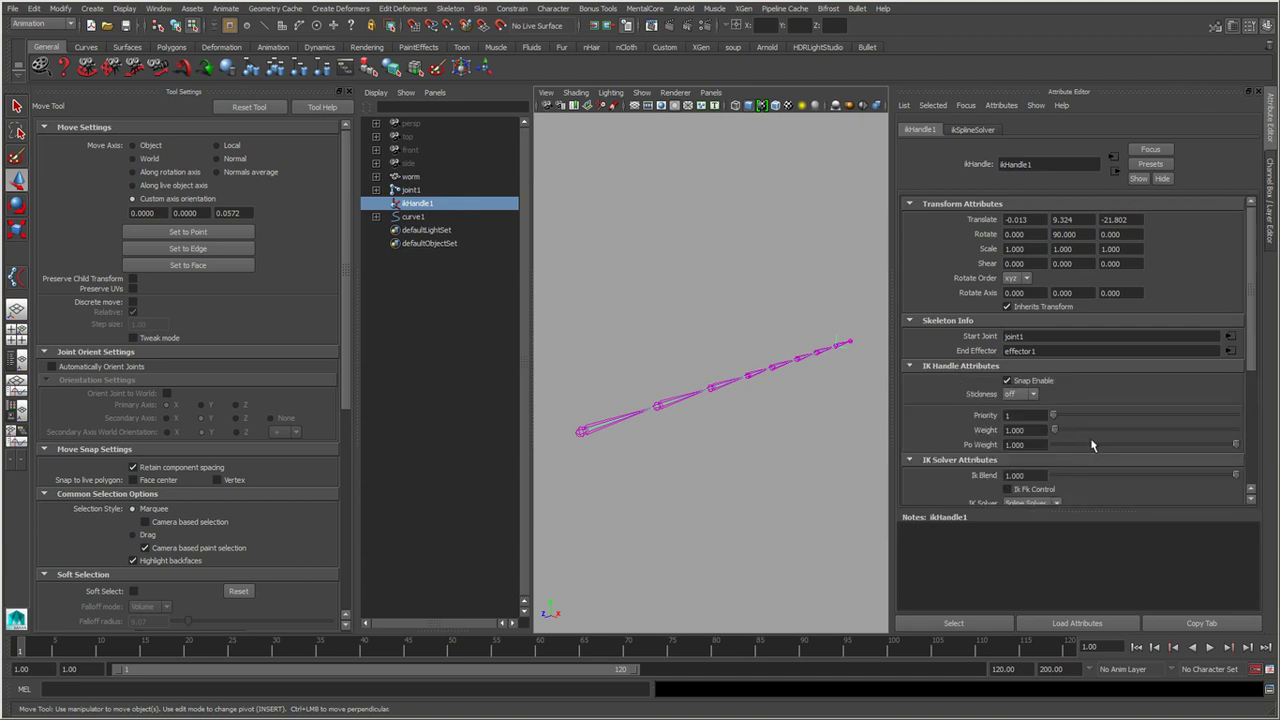
scroll(1143, 427, down, 5)
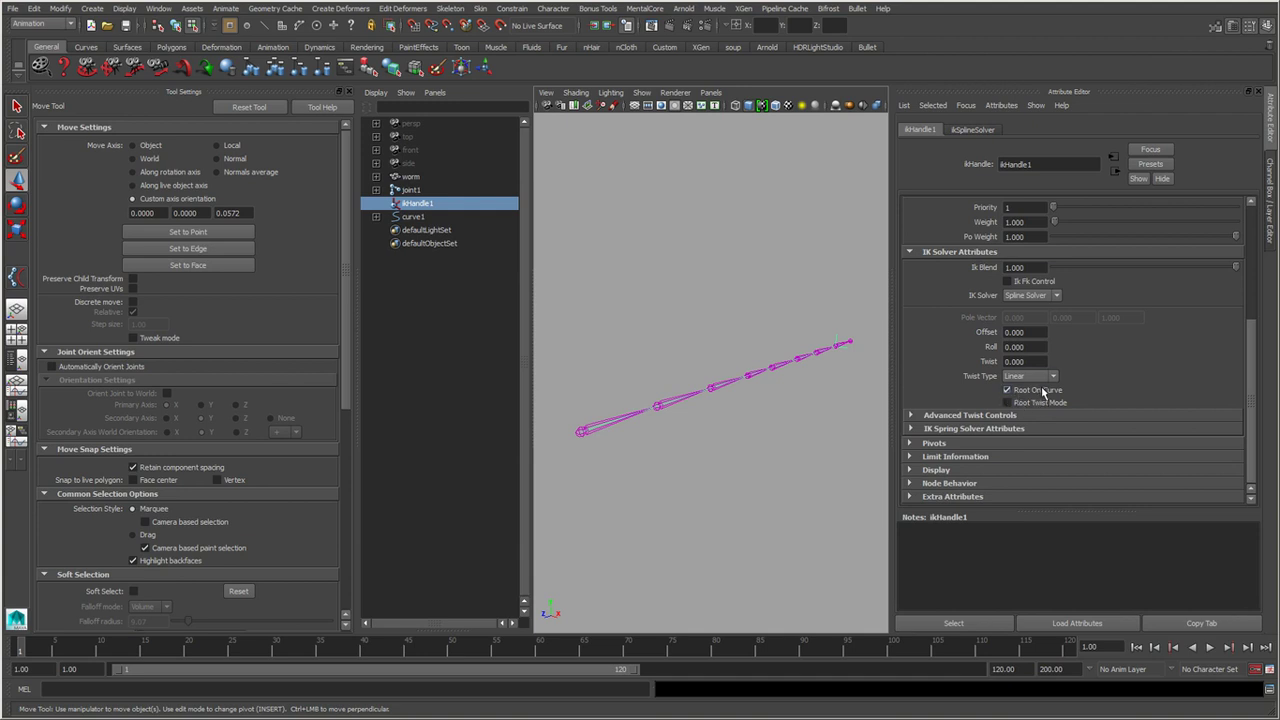
click(17, 281)
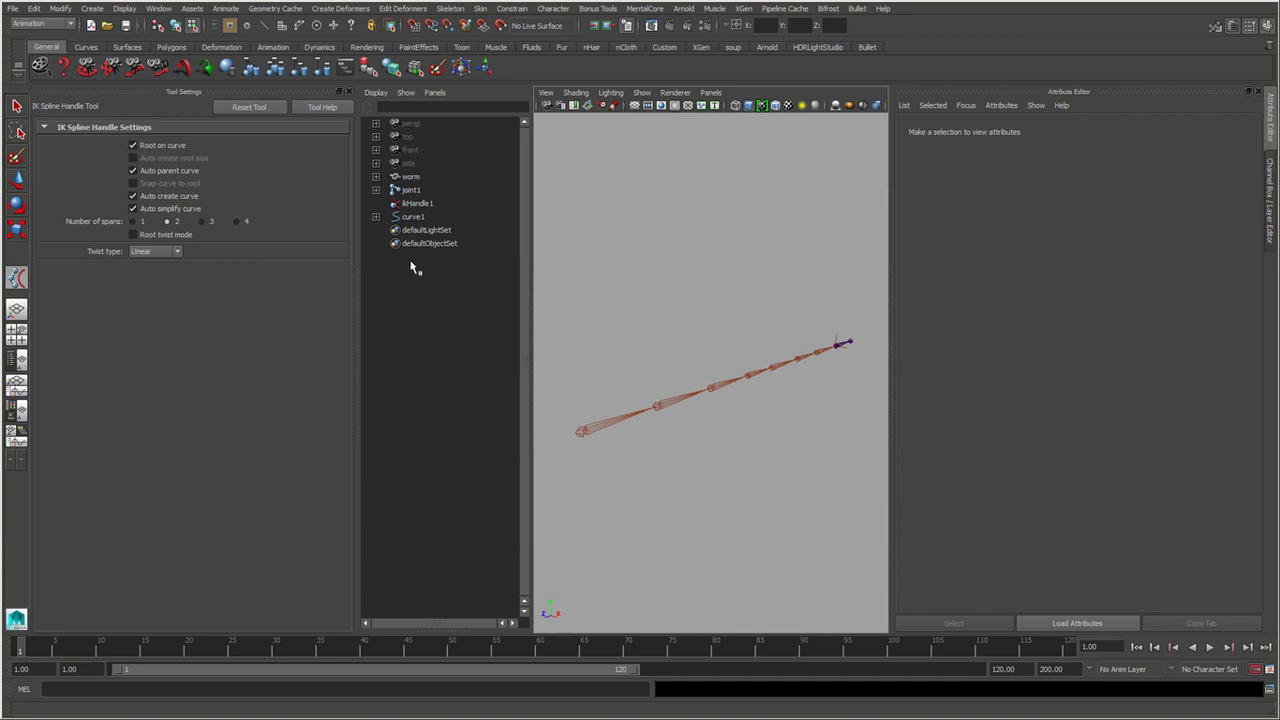
Select ikHandle1 and switch off its Root On Curve setting.
key(q)
click(420, 204)
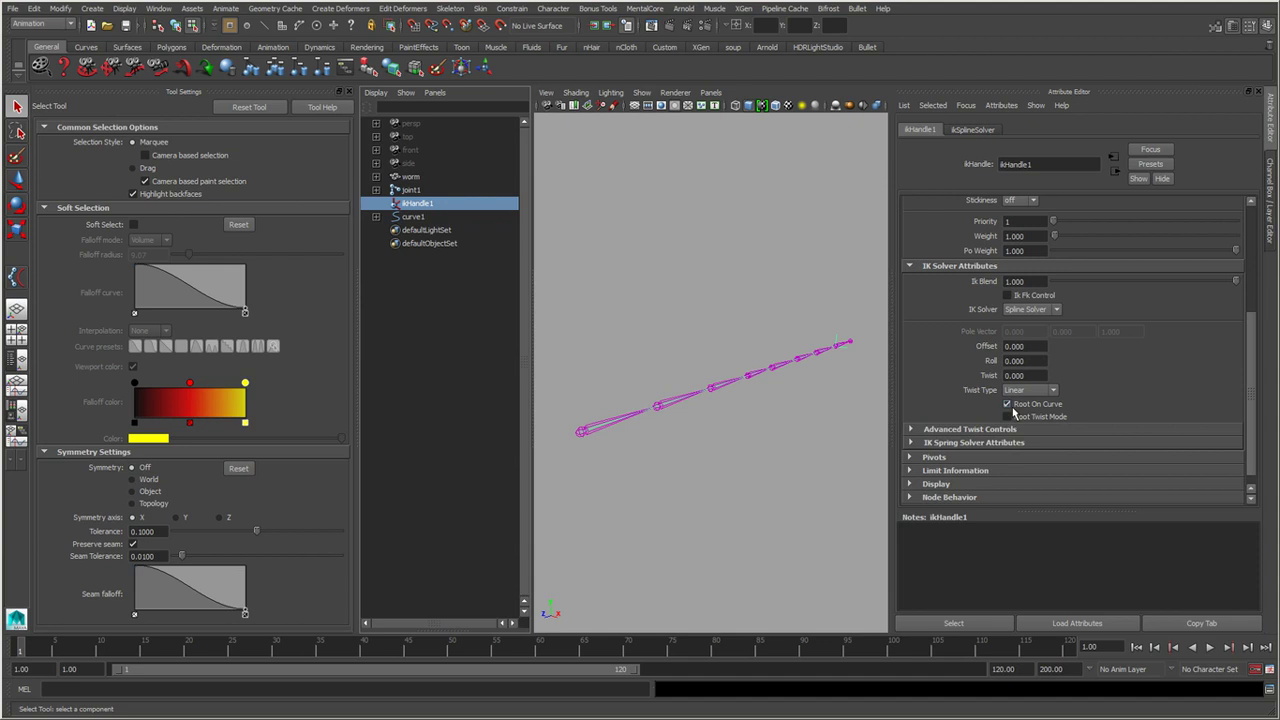
scroll(612, 455, up, 5)
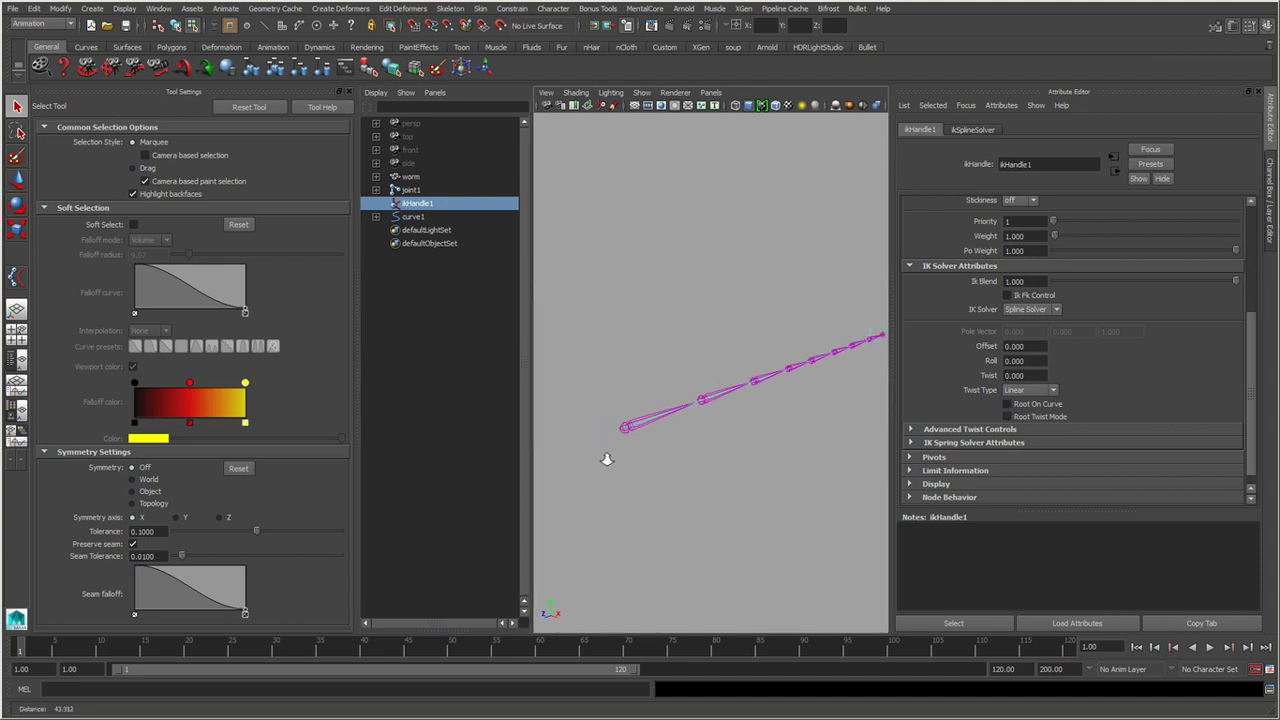
Select curve1's base control point and move it upward to bend the chain.
click(422, 218)
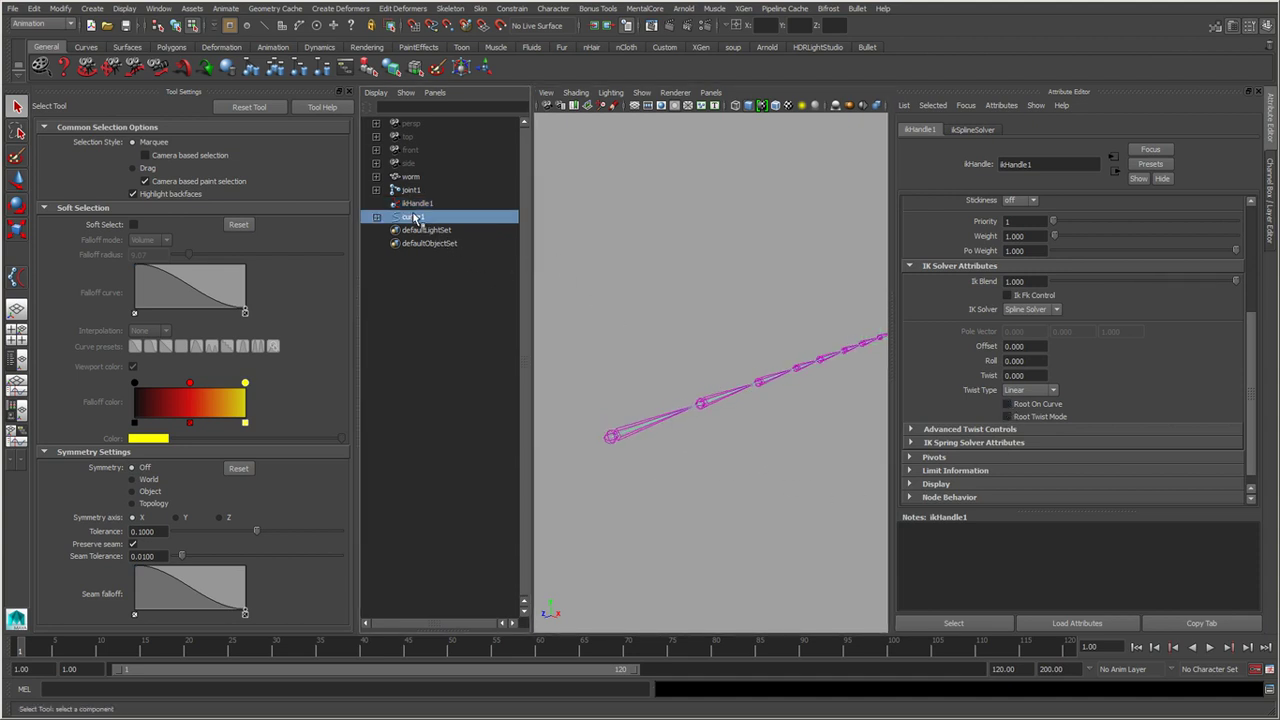
right_drag(640, 380, 634, 469)
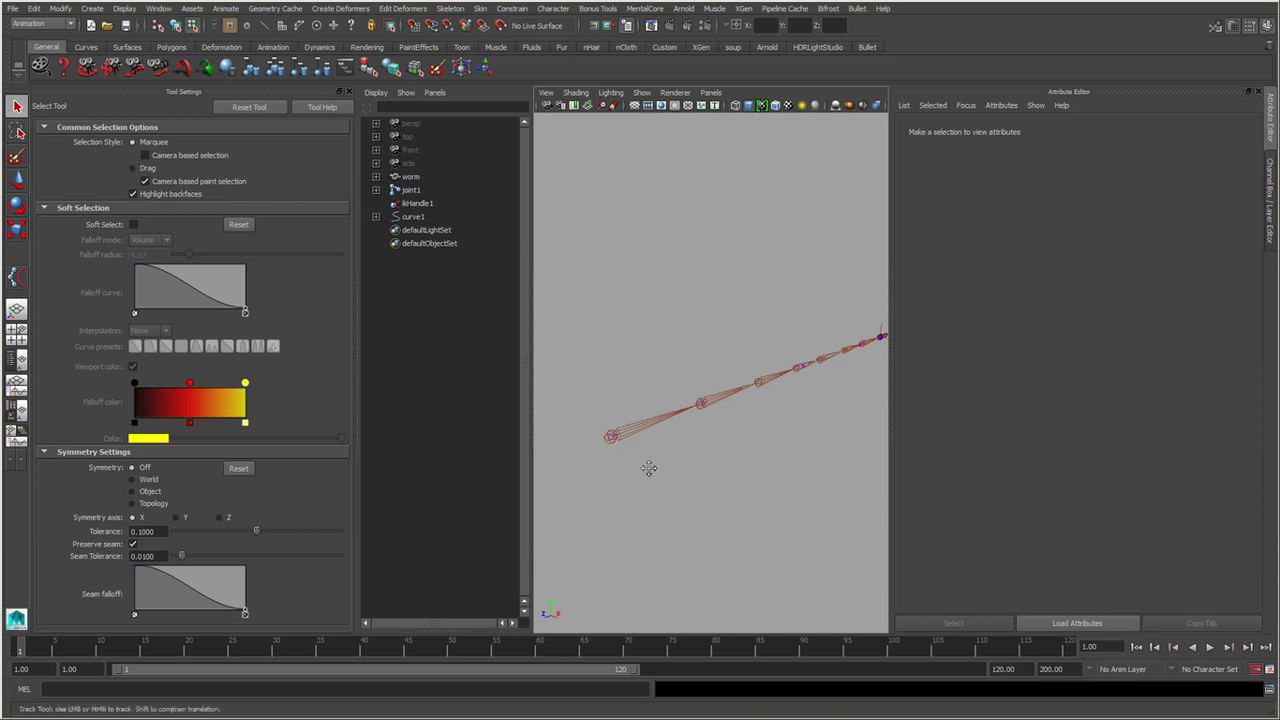
mouse_move(628, 436)
mouse_down()
mouse_move(642, 463)
mouse_move(630, 318)
mouse_move(607, 295)
mouse_up()
key(w)
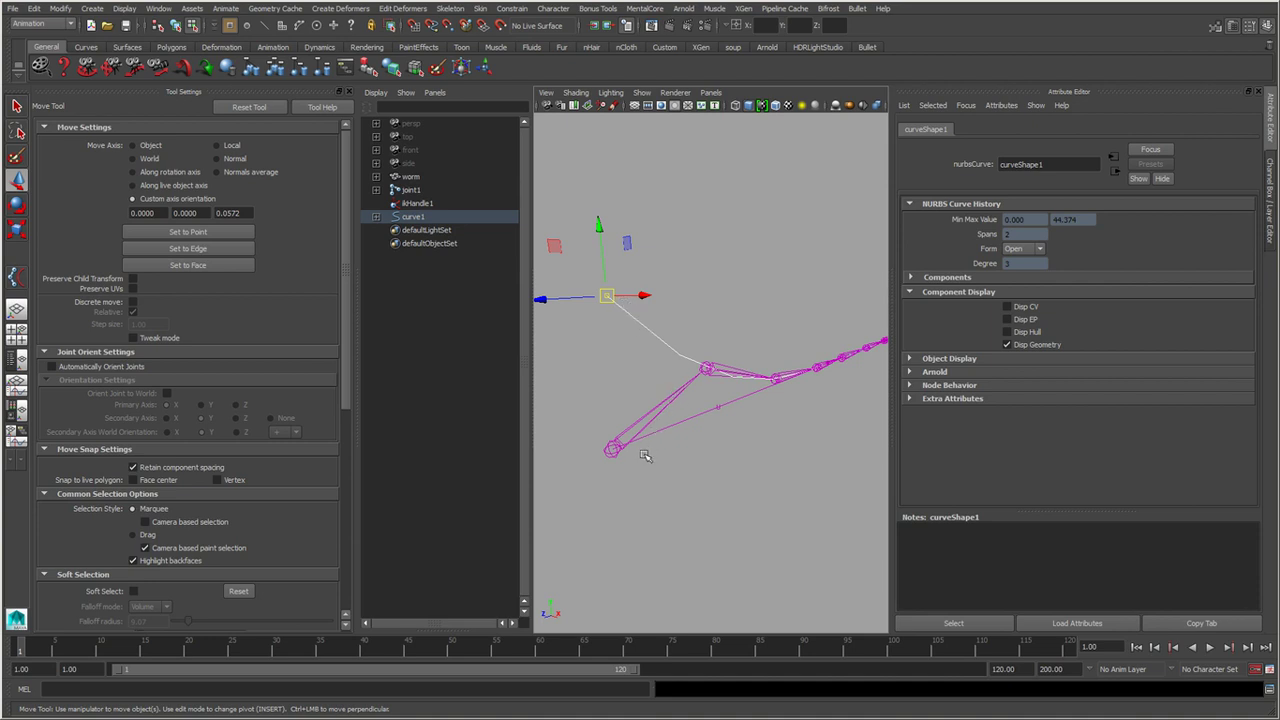
Try snapping the chain root onto the curve, then undo it and the control point move.
click(438, 205)
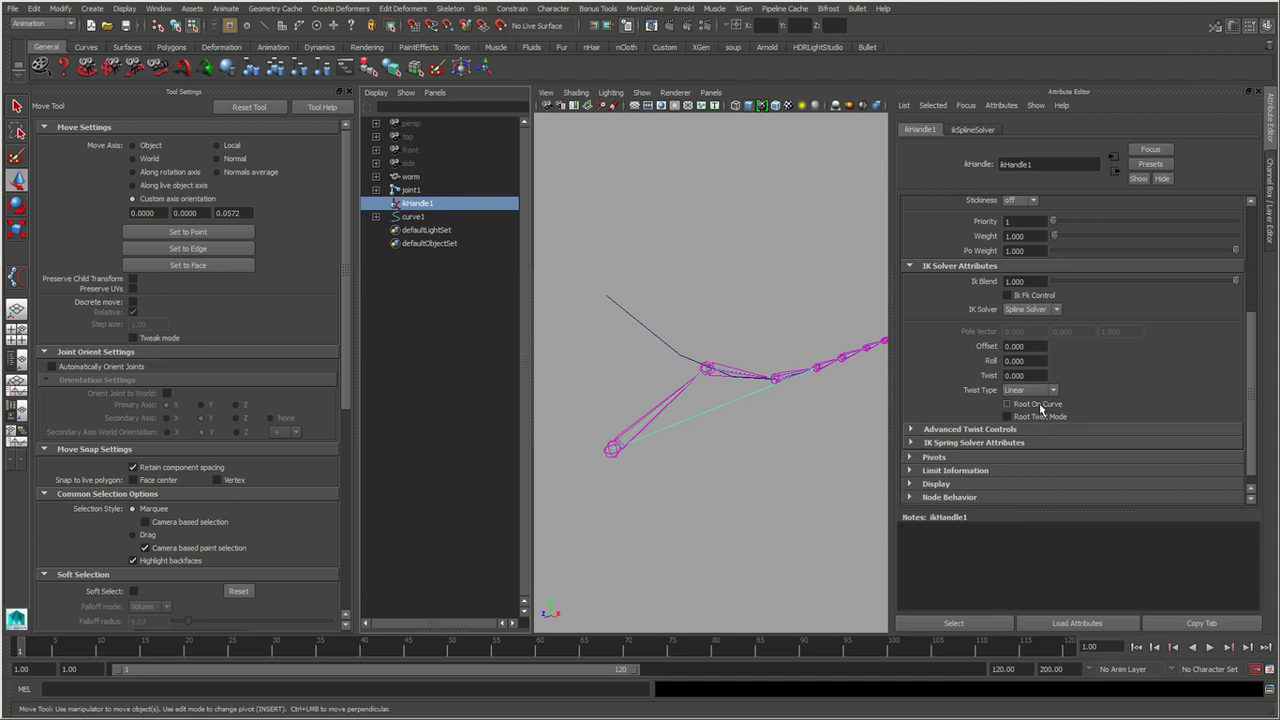
click(1007, 404)
key(ctrl+z)
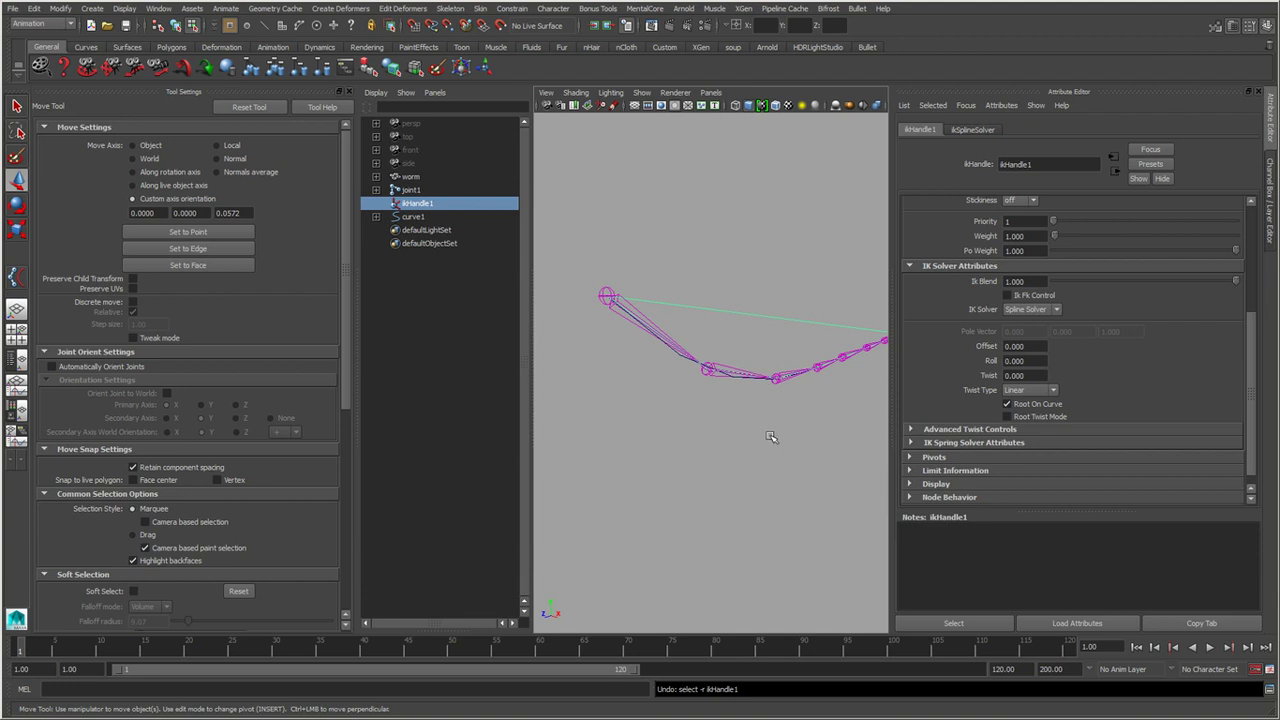
key(ctrl+z)
key(ctrl+z)
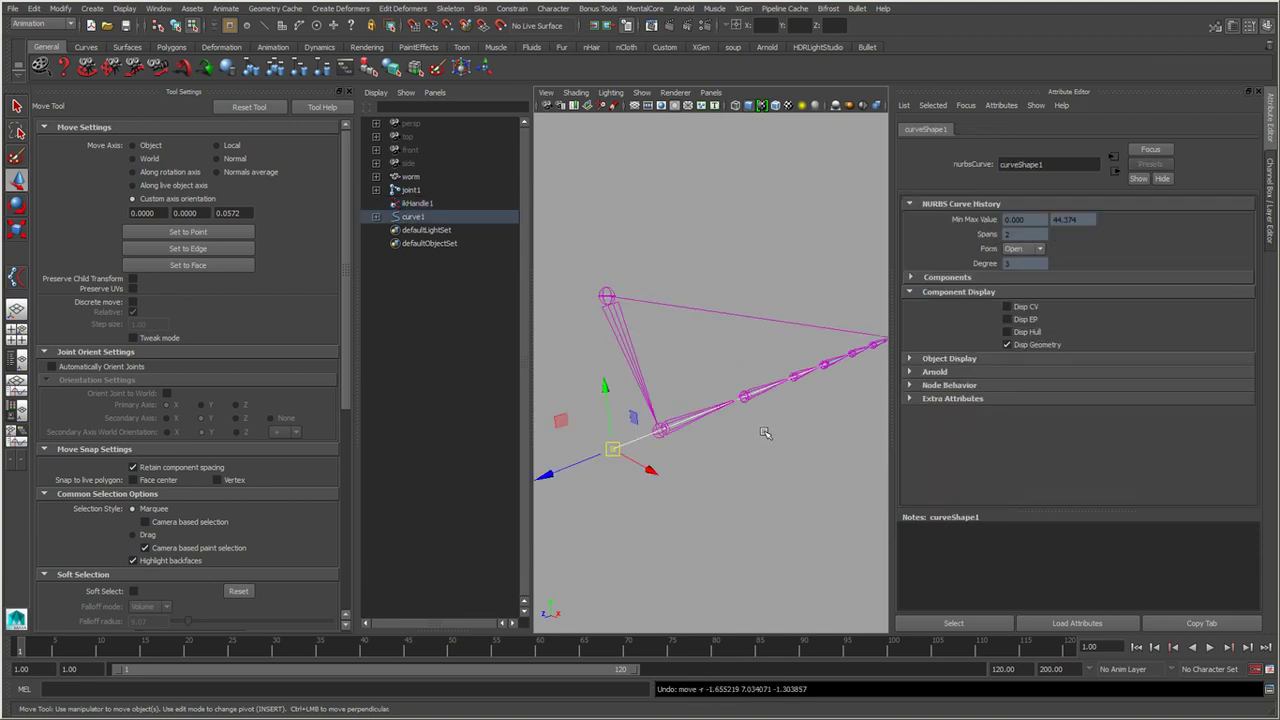
key(ctrl+z)
key(ctrl+z)
key(ctrl+z)
key(ctrl+z)
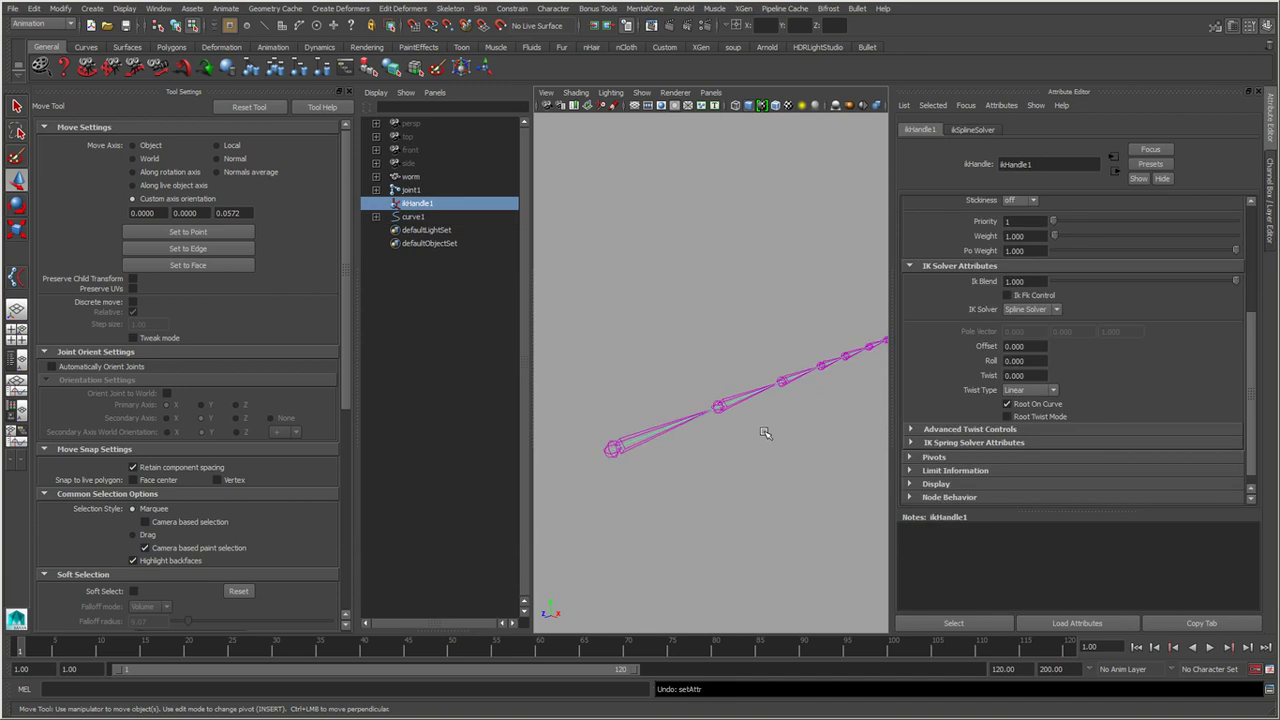
Delete ikHandle1 together with curve1.
click(621, 252)
click(445, 204)
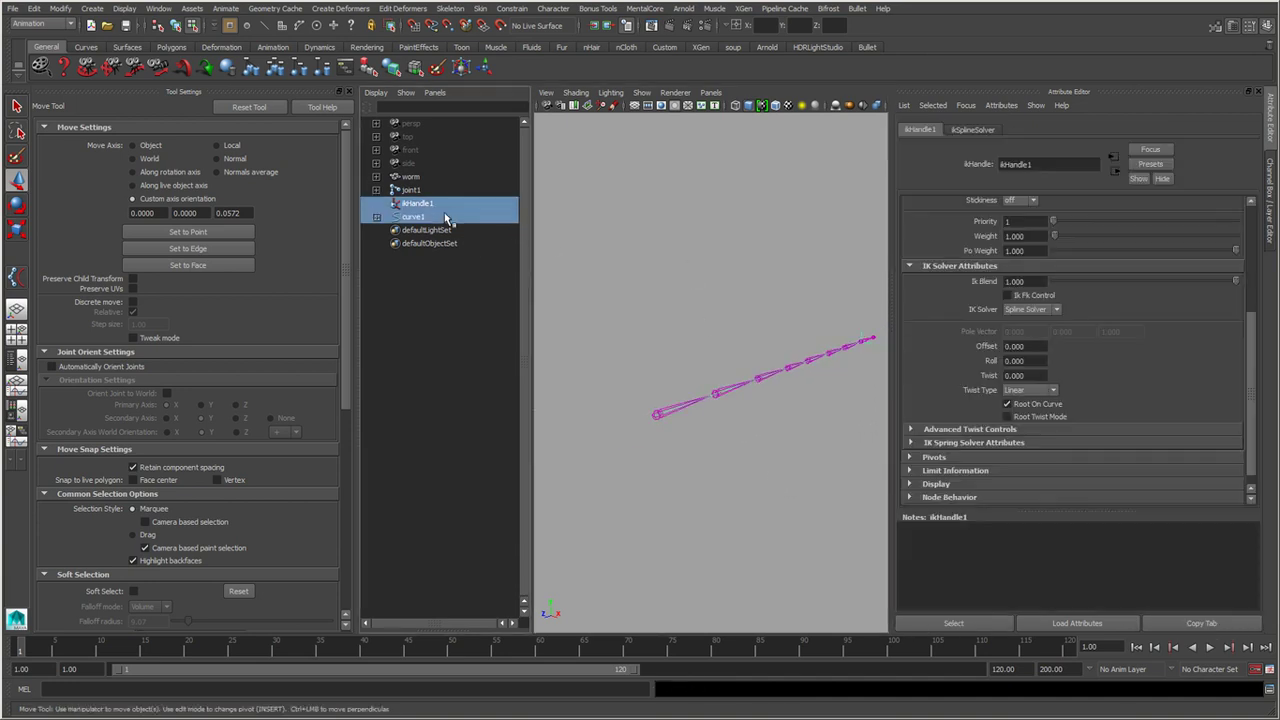
key(Delete)
Create a root-to-end spline IK handle with Root on curve off and Auto create root axis on.
alt+right_drag(737, 417, 766, 437)
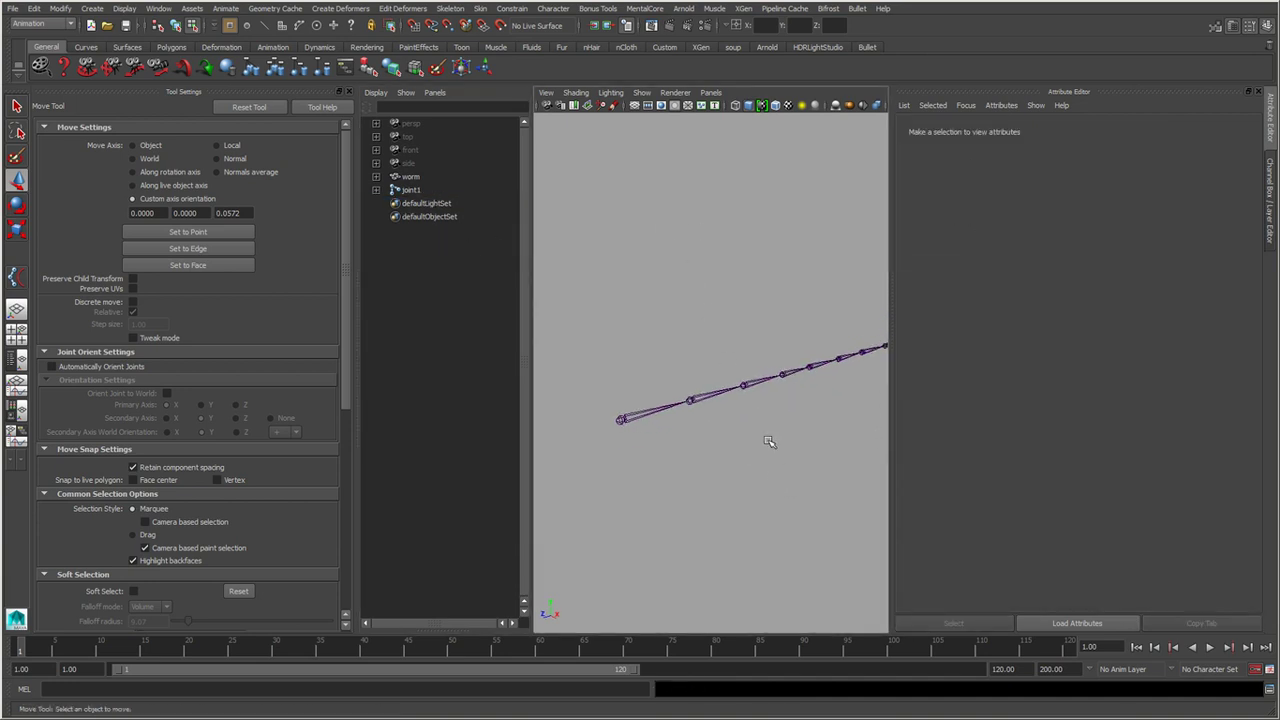
alt+middle_drag(766, 437, 737, 446)
click(16, 277)
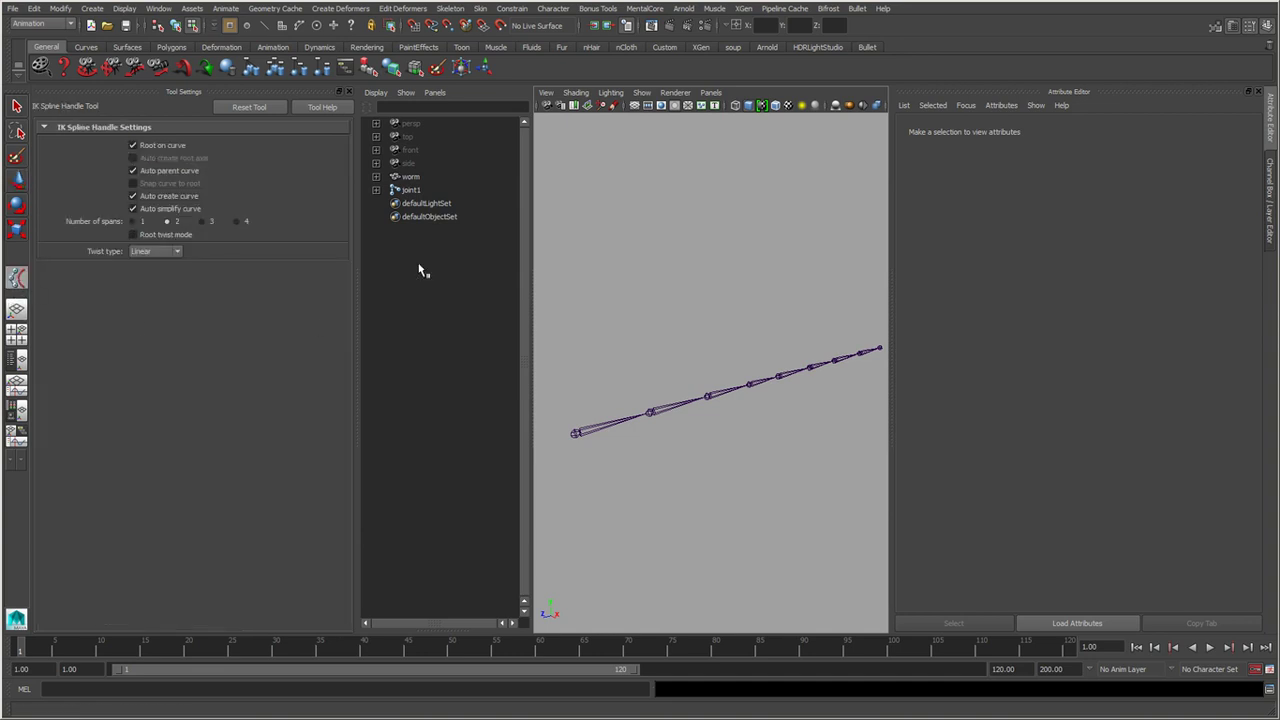
click(177, 145)
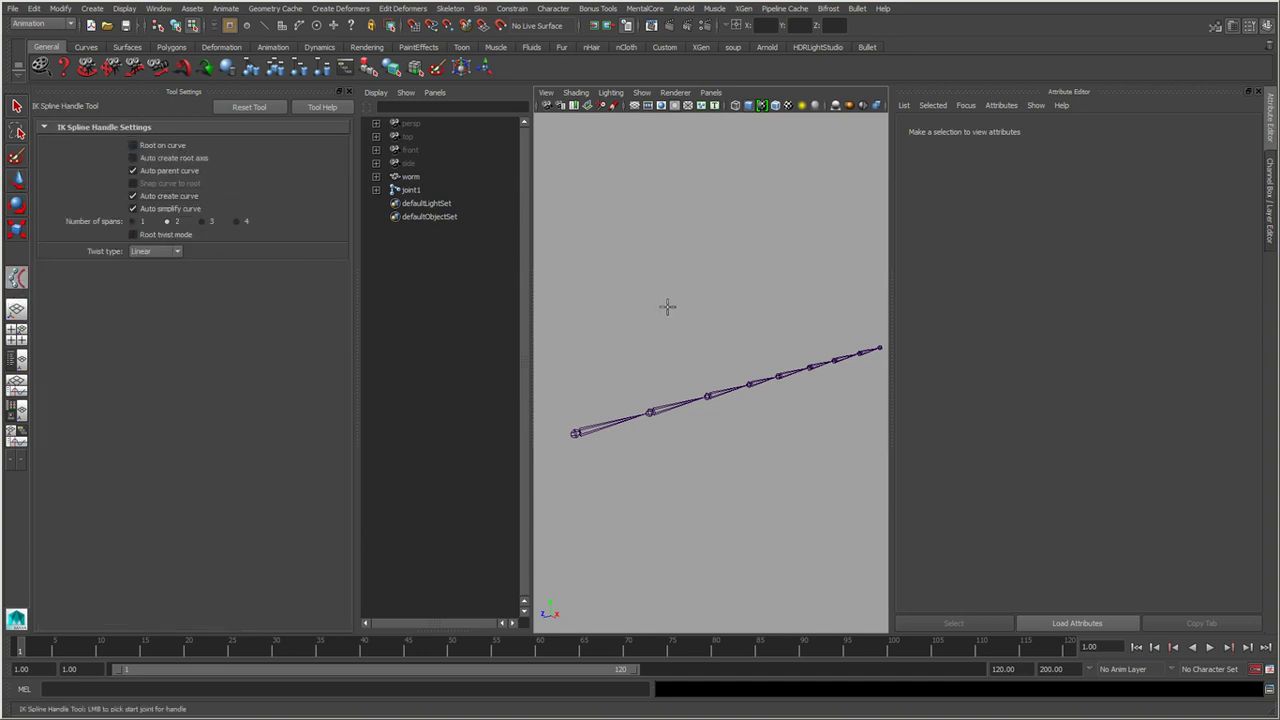
click(176, 157)
scroll(680, 402, down, 2)
scroll(665, 410, up, 2)
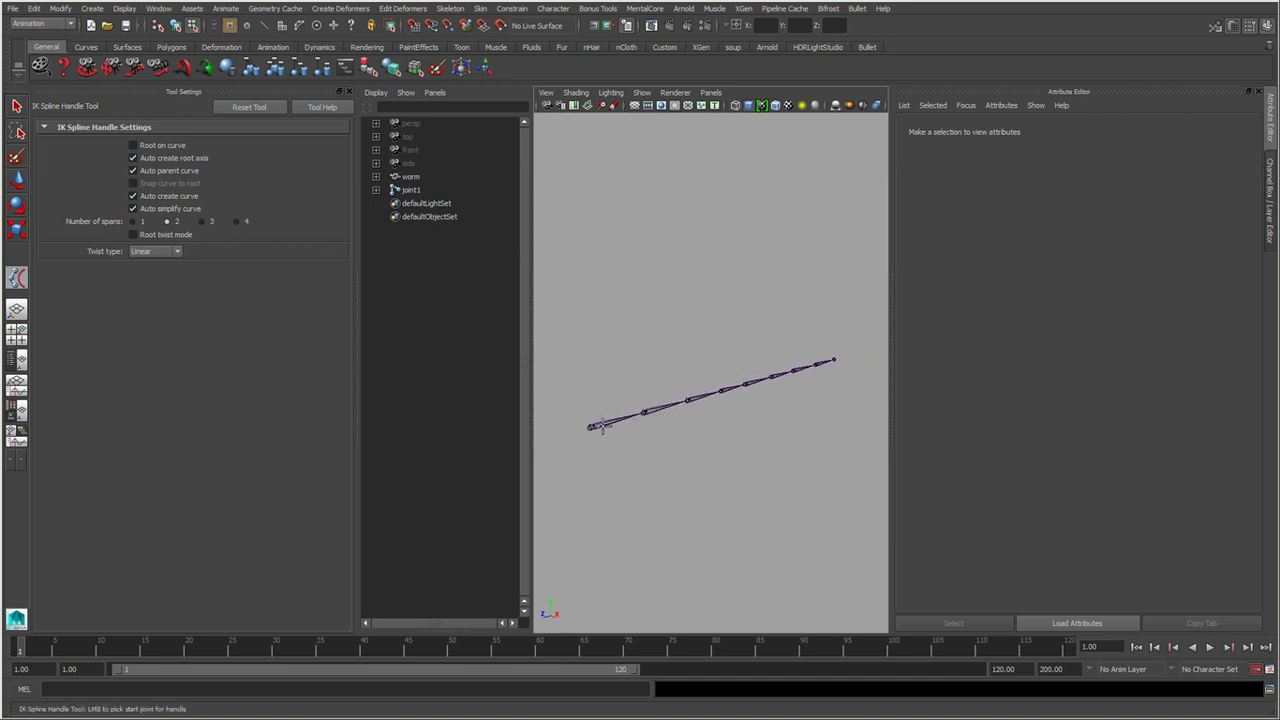
click(590, 427)
scroll(686, 423, up, 1)
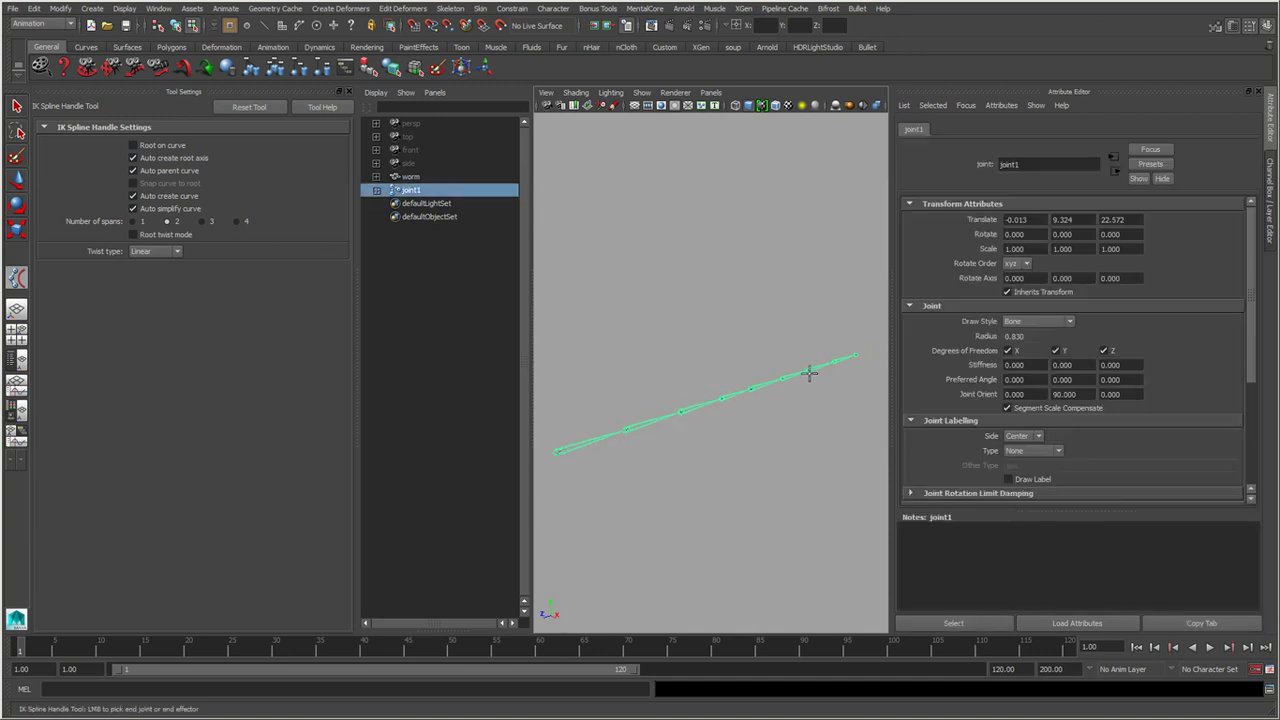
click(808, 374)
alt+right_drag(808, 374, 678, 483)
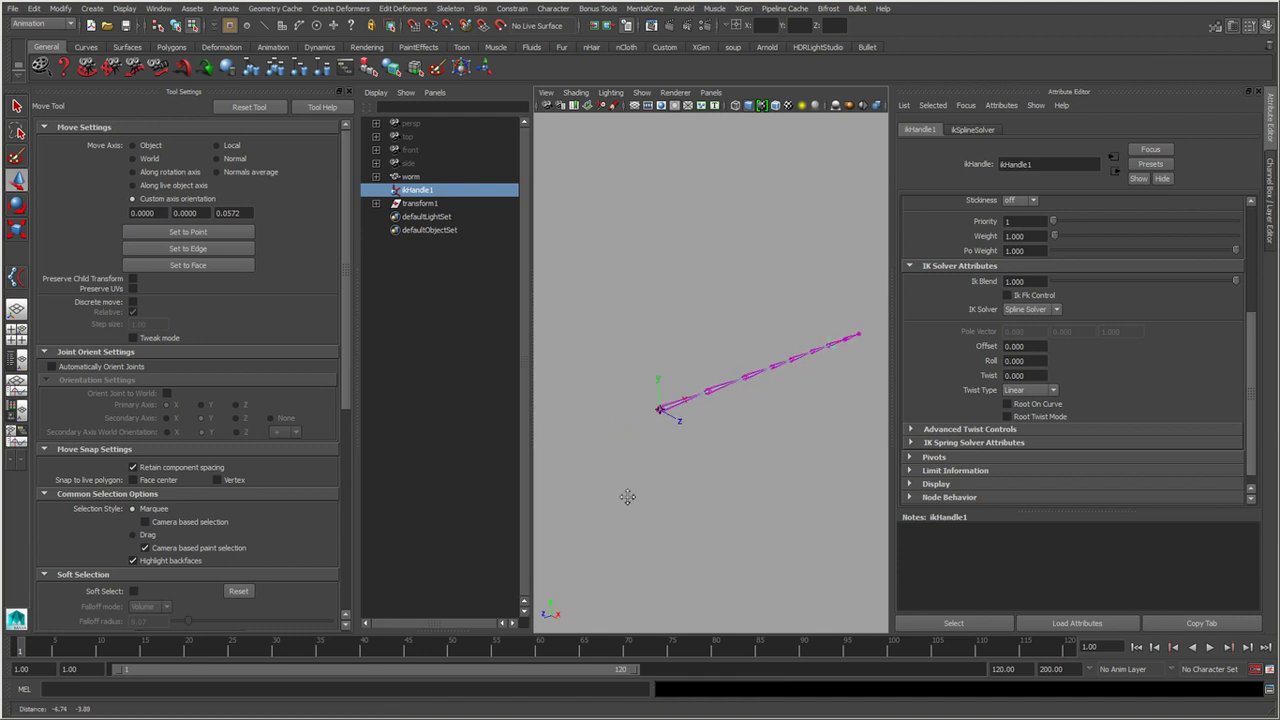
Deselect the IK handle and select joint1 at the chain's root.
scroll(638, 470, up, 1)
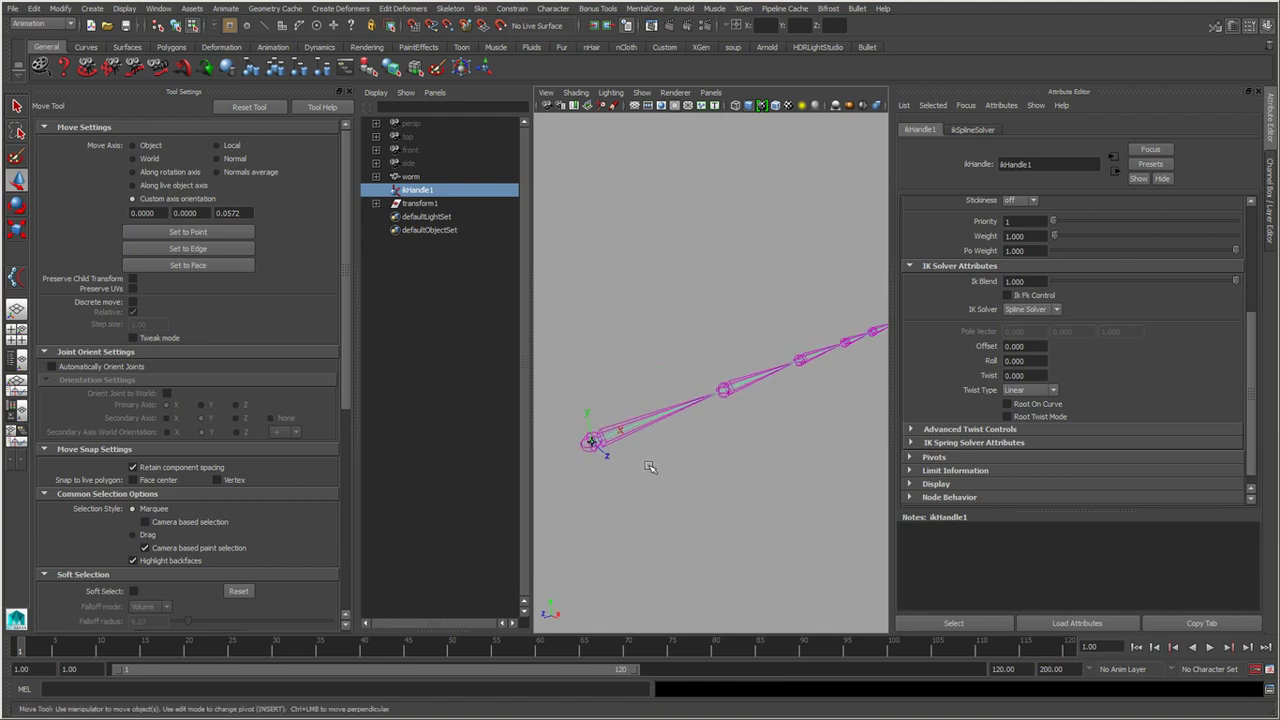
click(624, 480)
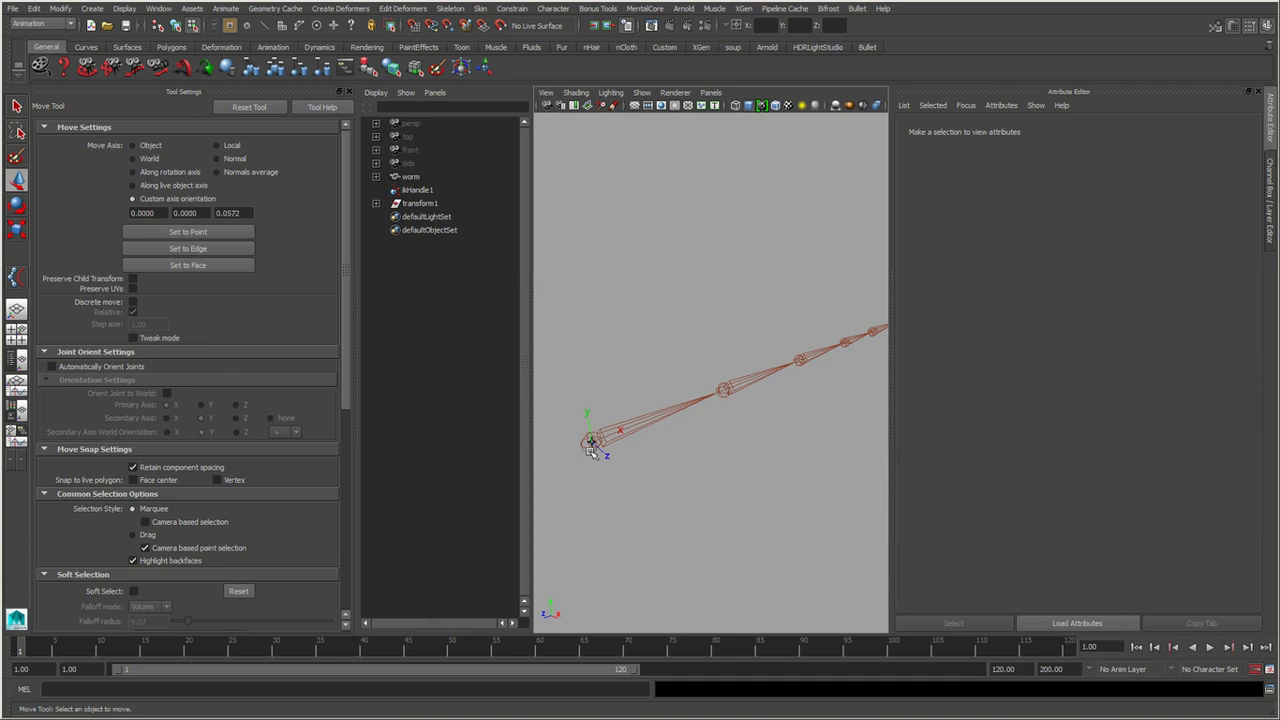
key(F8)
click(592, 448)
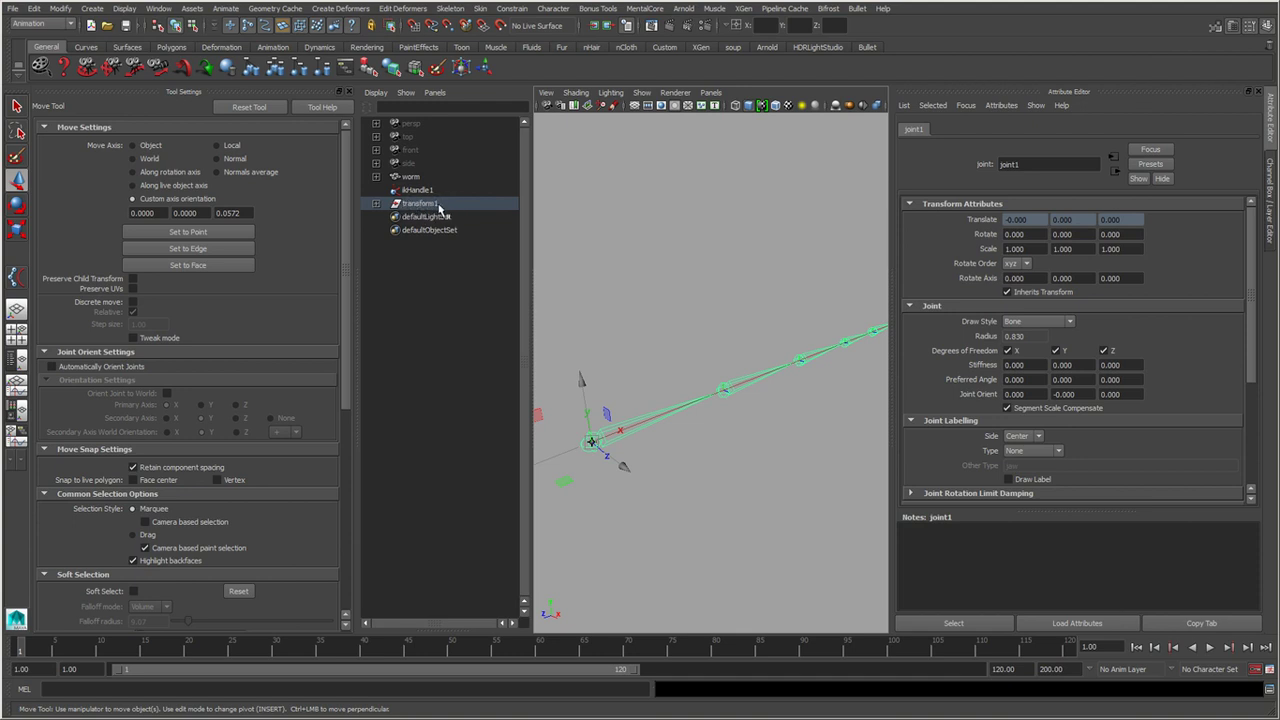
Expand transform1 to reveal joint1 and curve1, inspect them, and show the Channel Box.
click(376, 203)
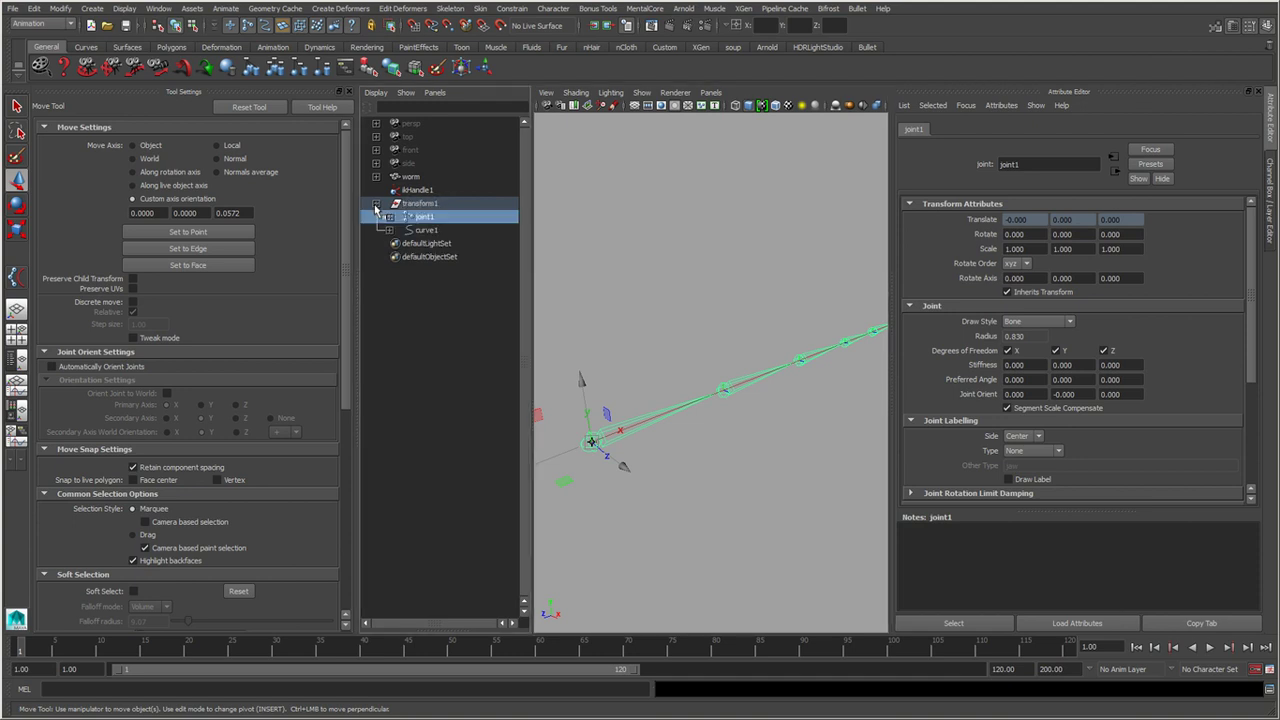
click(426, 230)
click(433, 205)
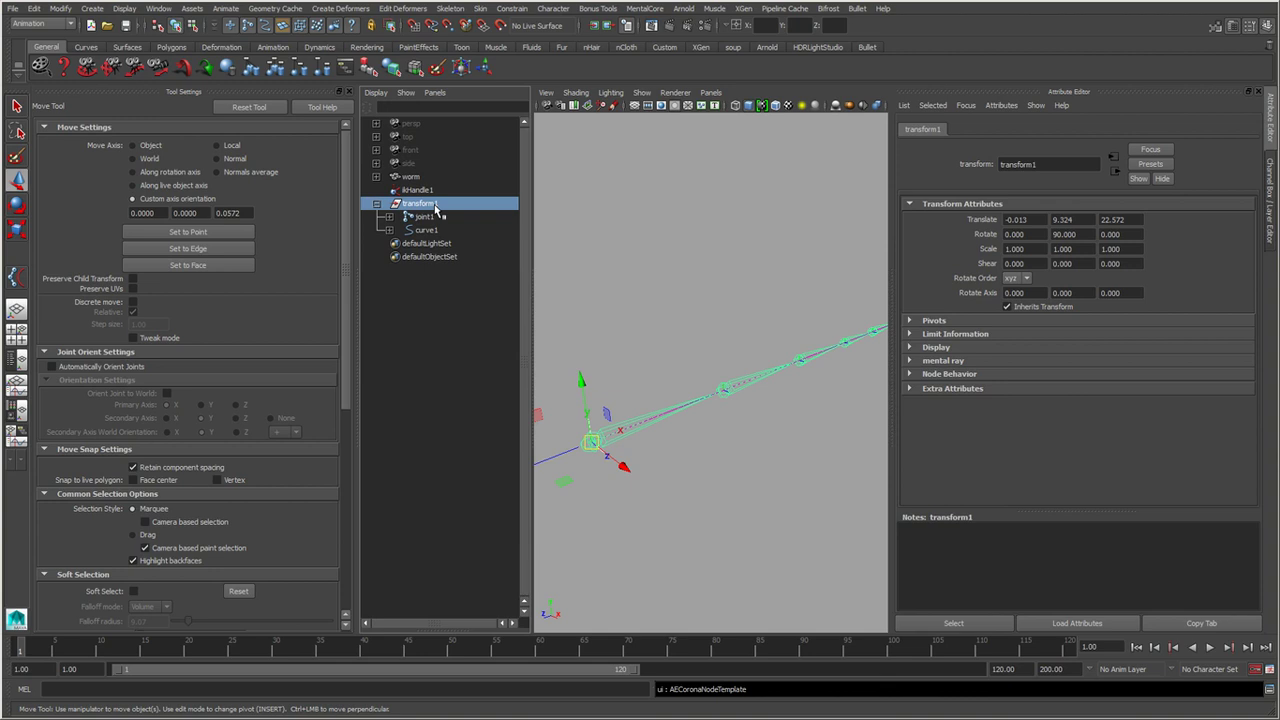
click(426, 230)
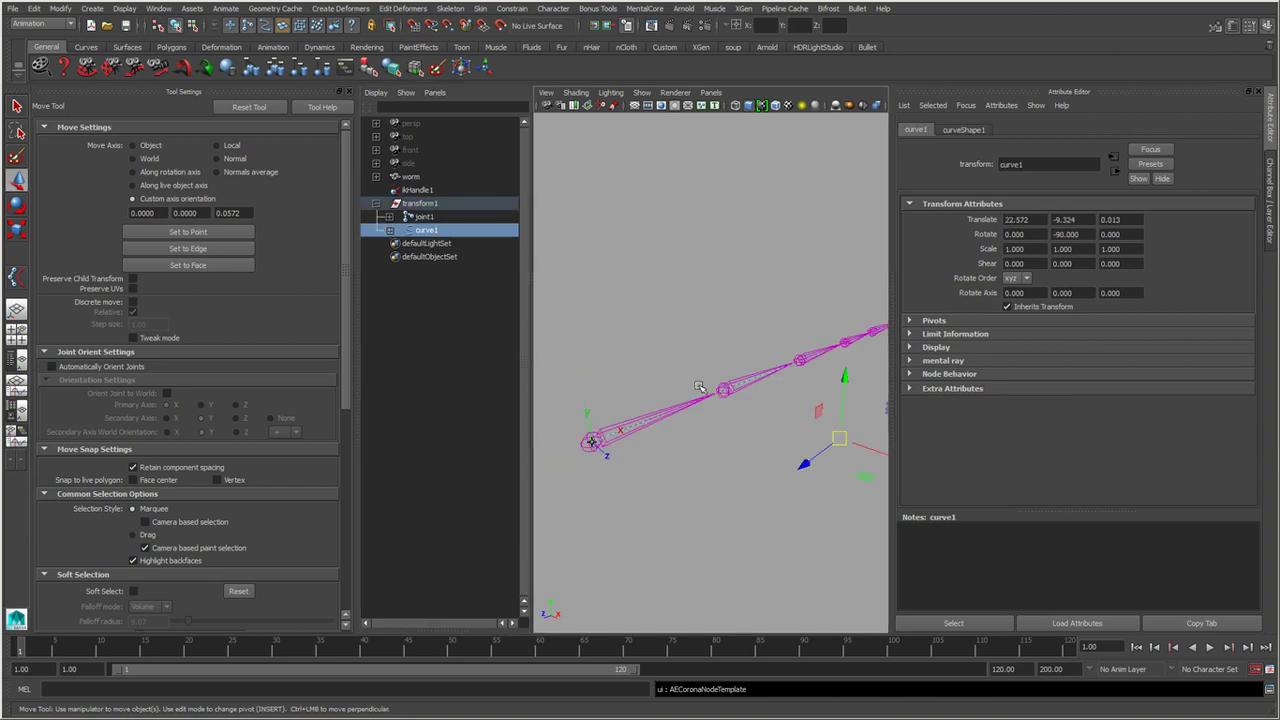
mouse_move(690, 430)
alt+mouse_down()
mouse_move(716, 468)
mouse_move(680, 490)
alt+mouse_up()
click(1268, 230)
alt+drag(830, 450, 790, 441)
Pick a curve1 CV, then select transform1 and move the whole worm upward.
key(F8)
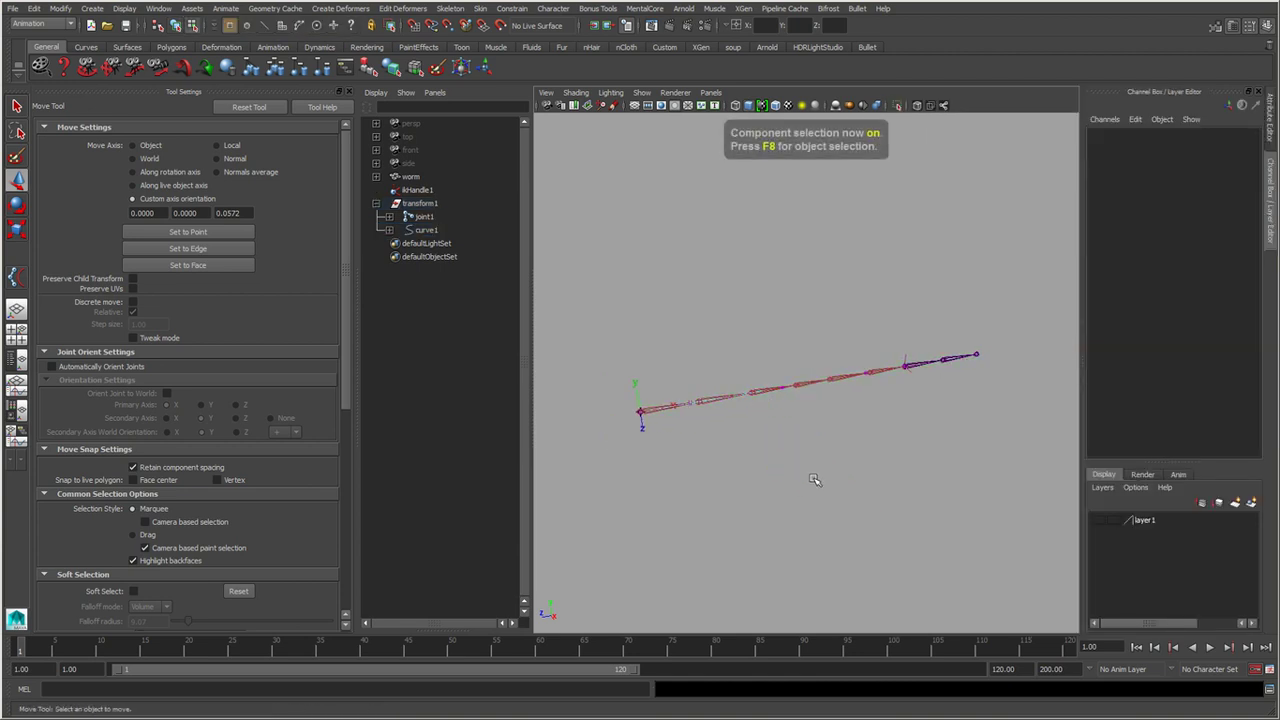
mouse_move(778, 372)
mouse_down()
mouse_move(798, 410)
mouse_move(771, 286)
mouse_move(773, 380)
mouse_move(771, 314)
mouse_move(776, 343)
mouse_up()
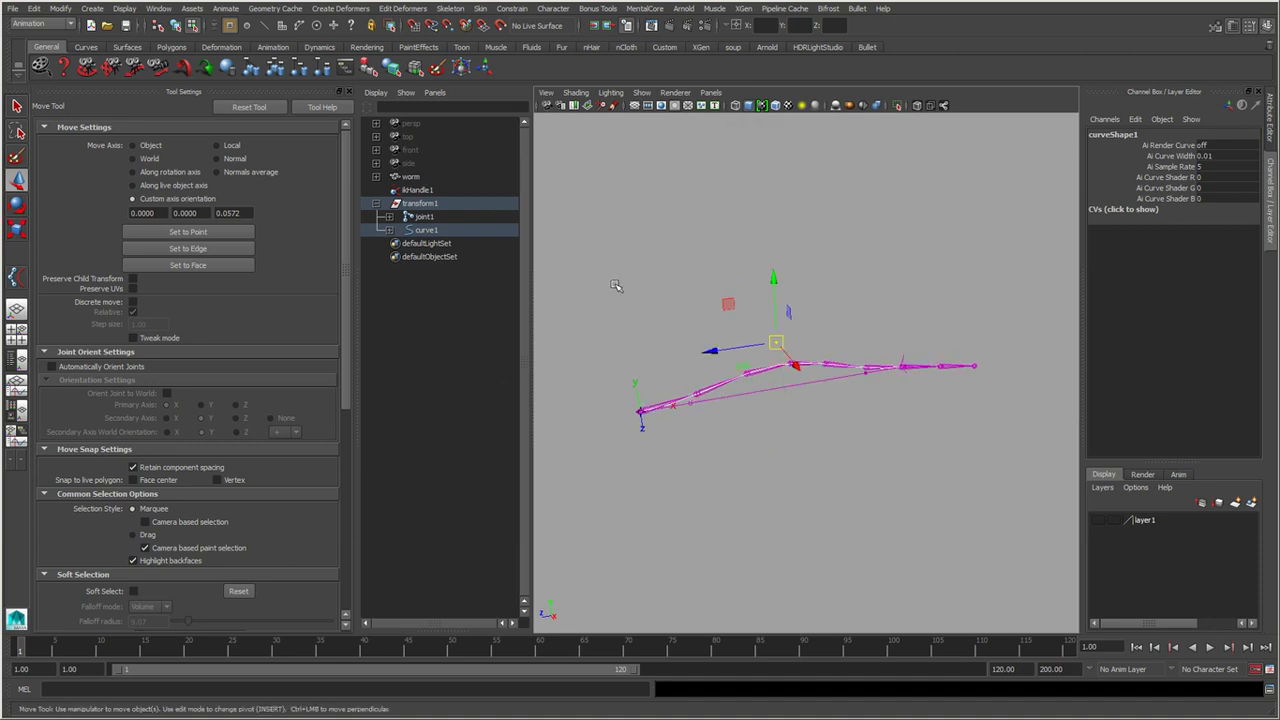
click(612, 284)
click(420, 204)
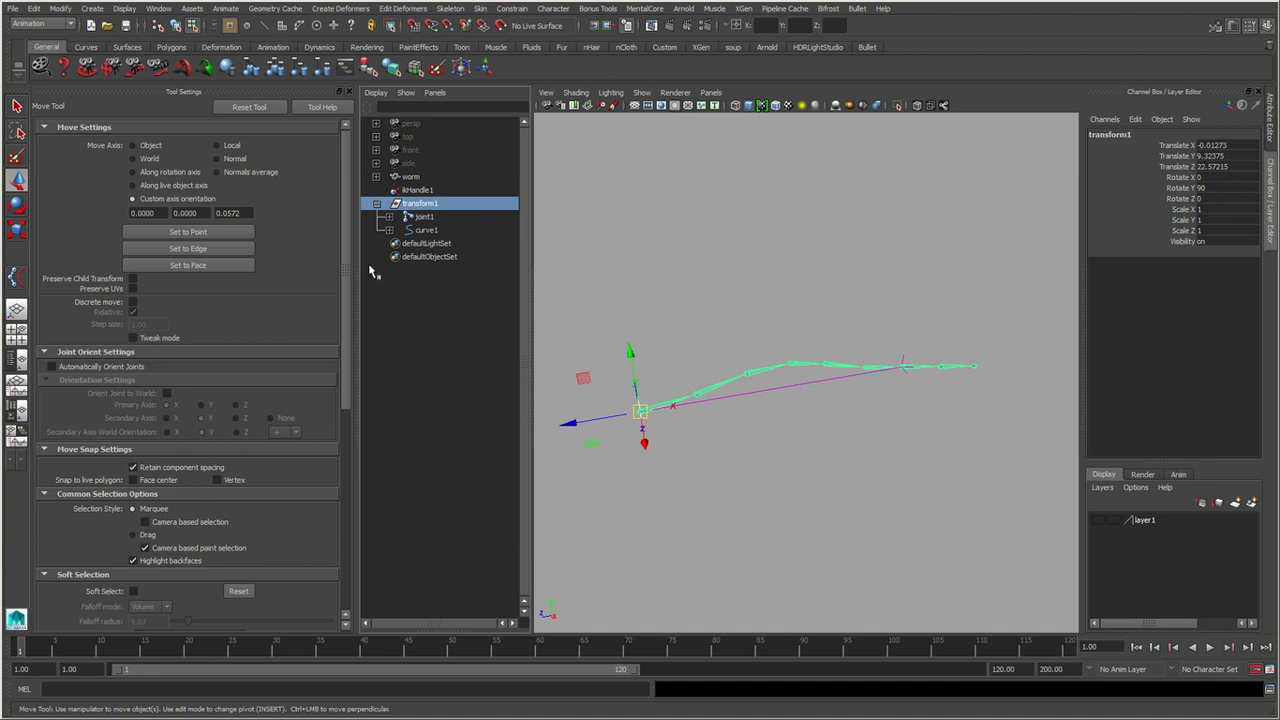
alt+drag(700, 250, 650, 214)
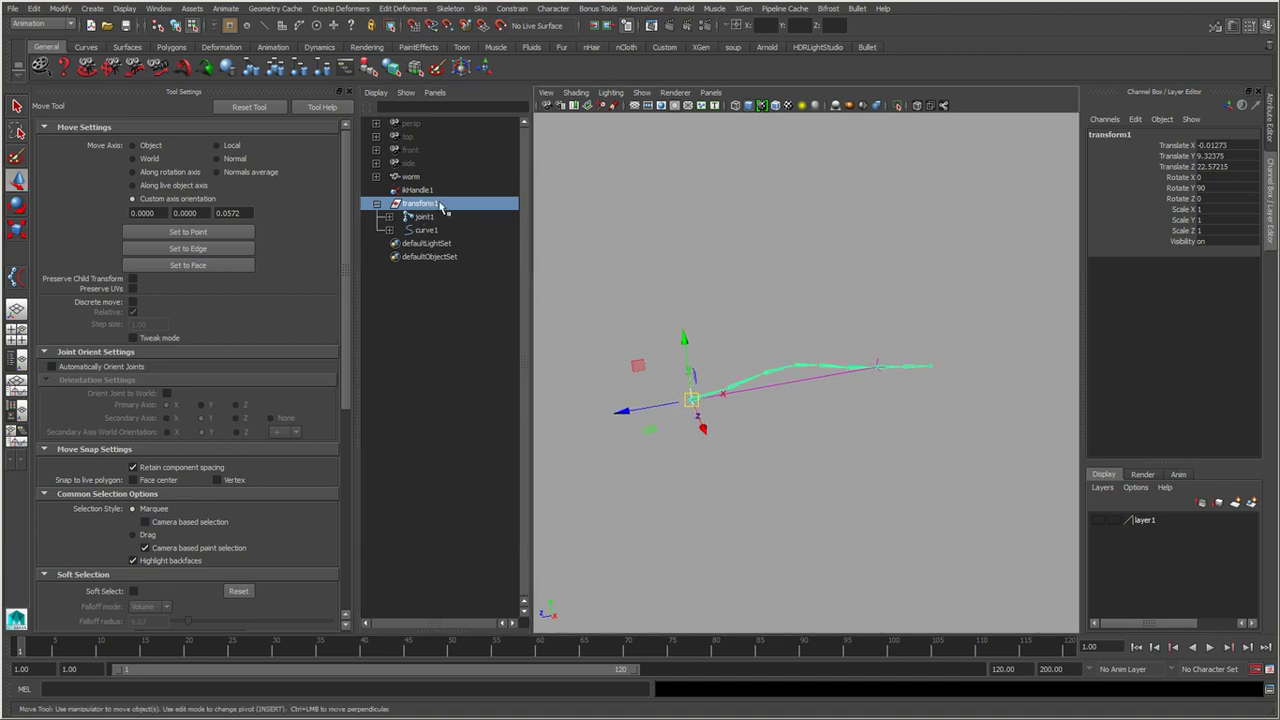
mouse_move(693, 402)
mouse_down()
mouse_move(694, 234)
mouse_move(691, 400)
mouse_up()
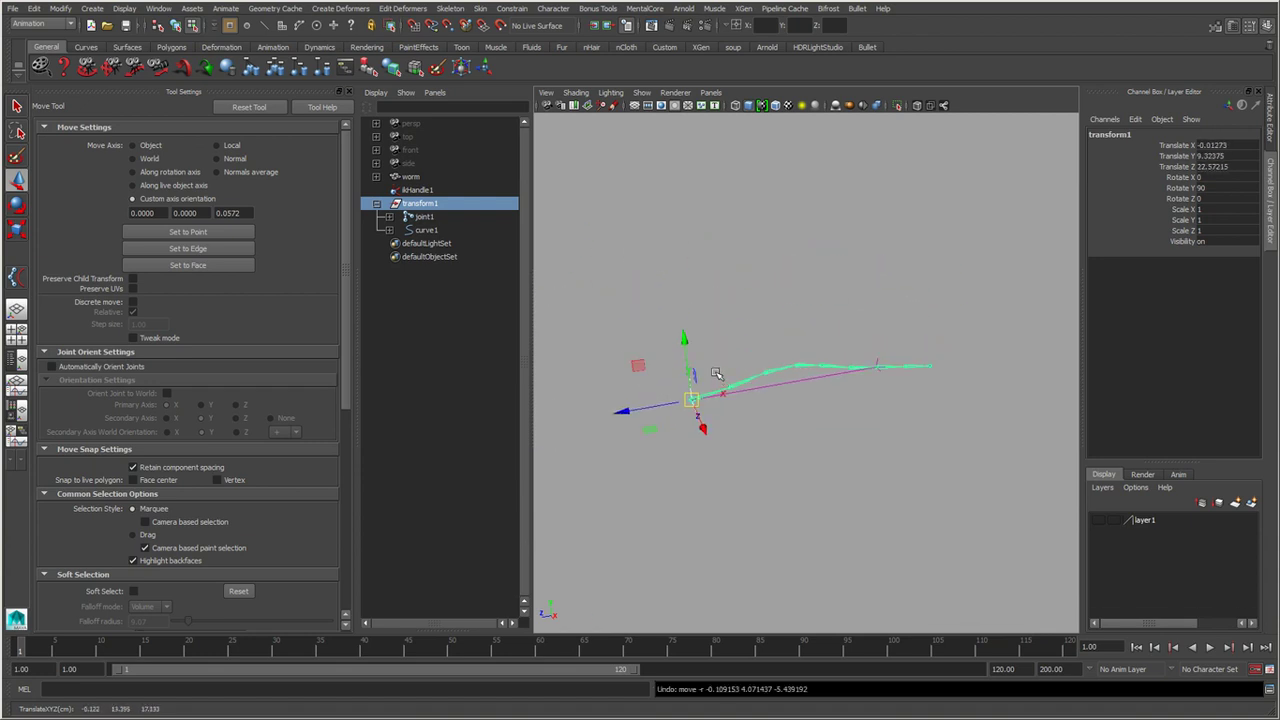
Undo the changes back to the original straight chain without an IK handle.
click(18, 280)
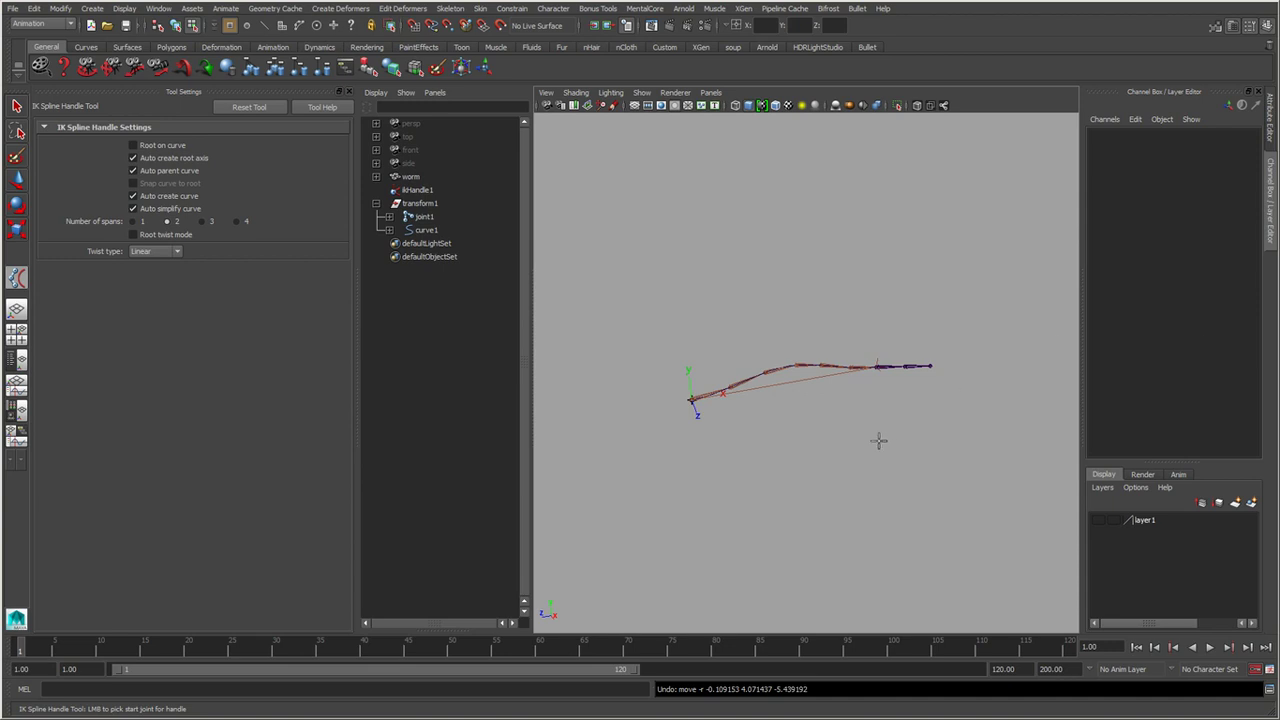
key(ctrl+z)
key(ctrl+z)
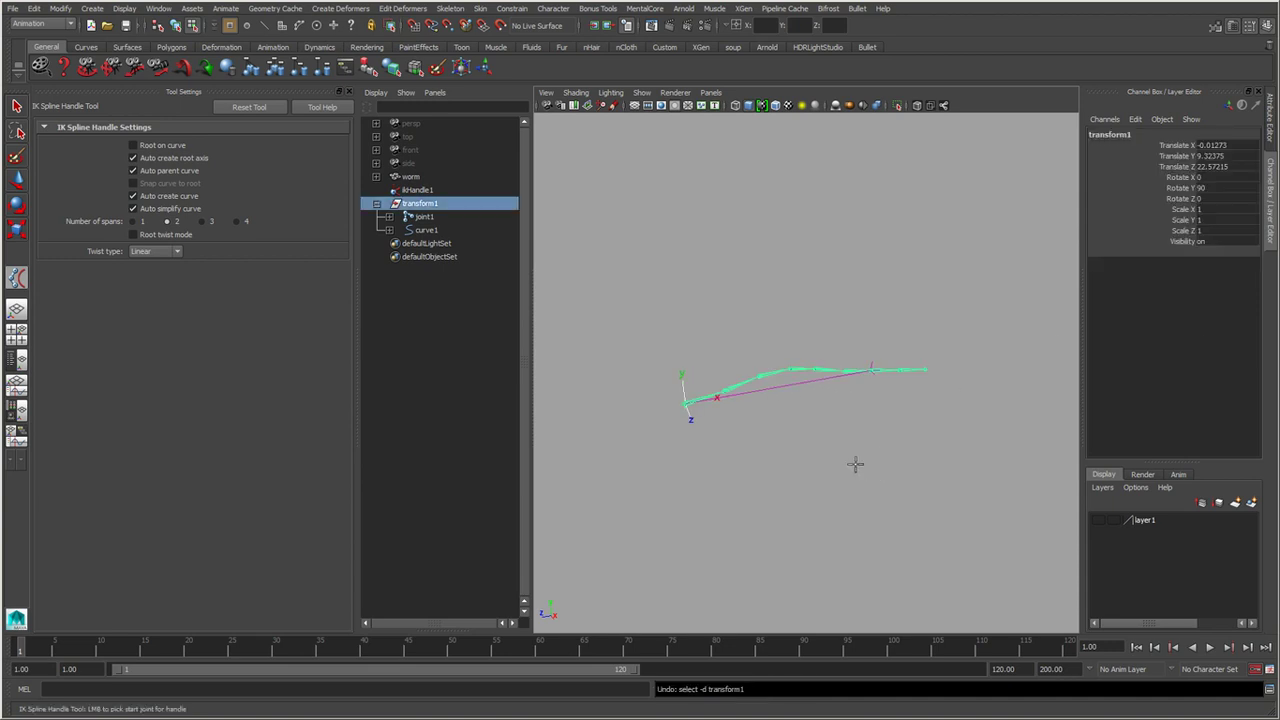
key(q)
key(ctrl+z)
key(ctrl+z)
key(ctrl+z)
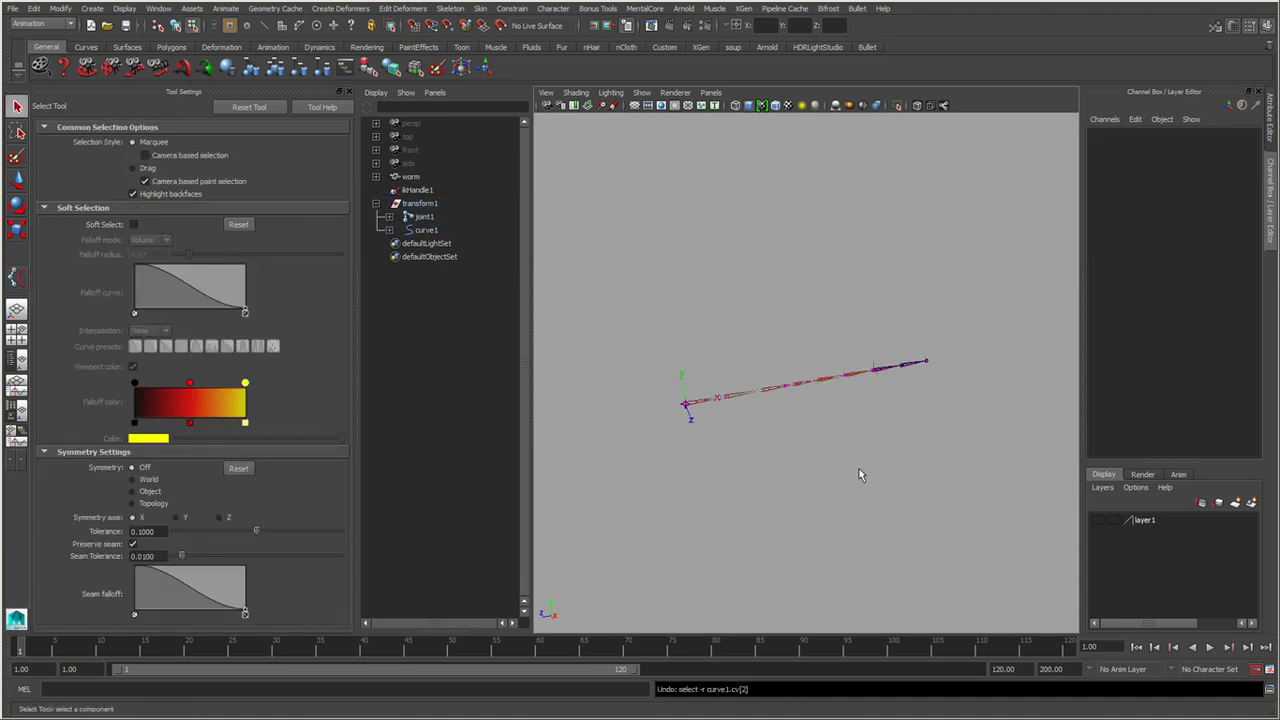
key(ctrl+z)
key(ctrl+z)
key(ctrl+z)
key(ctrl+z)
key(ctrl+z)
key(ctrl+z)
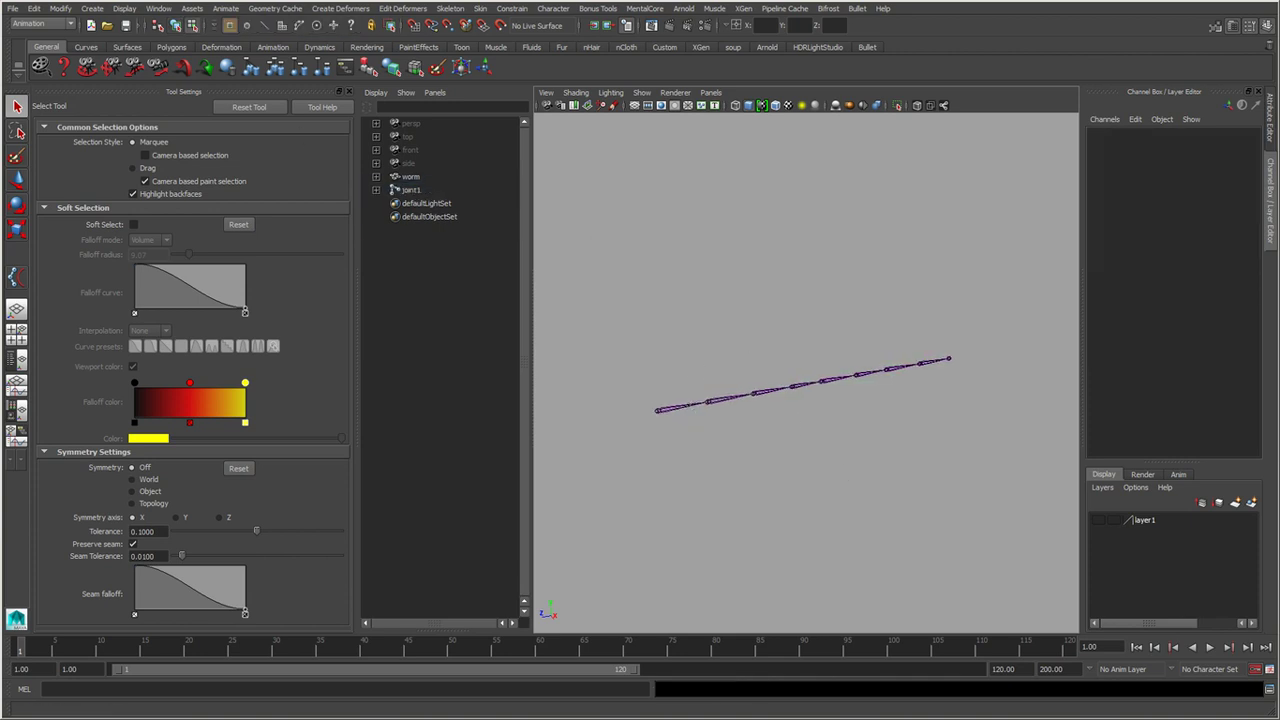
Turn off Auto create curve in the IK Spline Handle Tool settings.
click(16, 277)
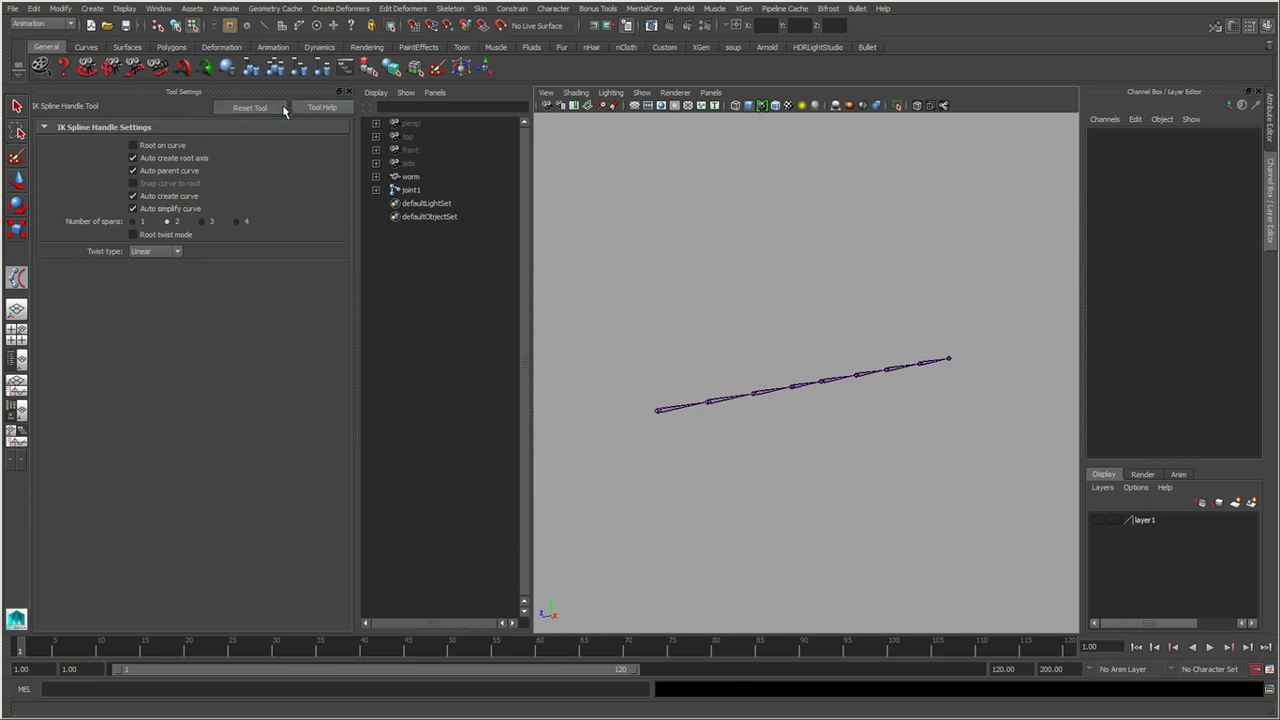
key(ctrl+z)
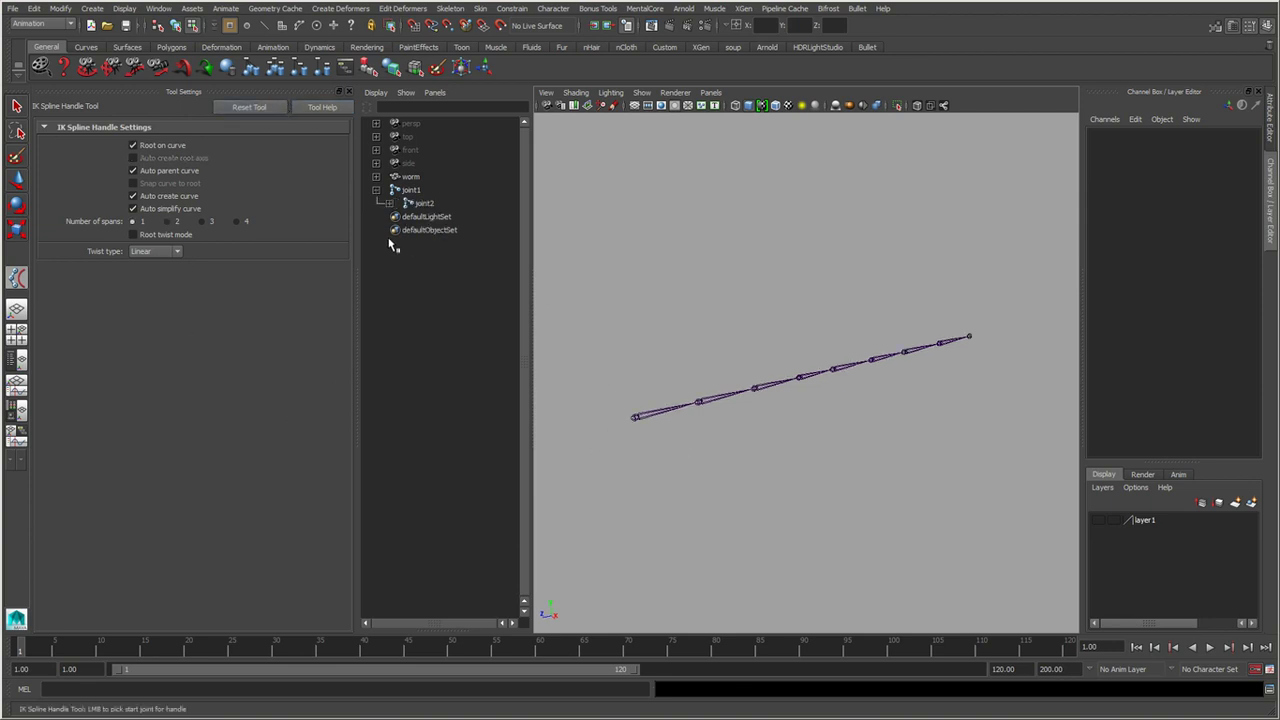
click(134, 196)
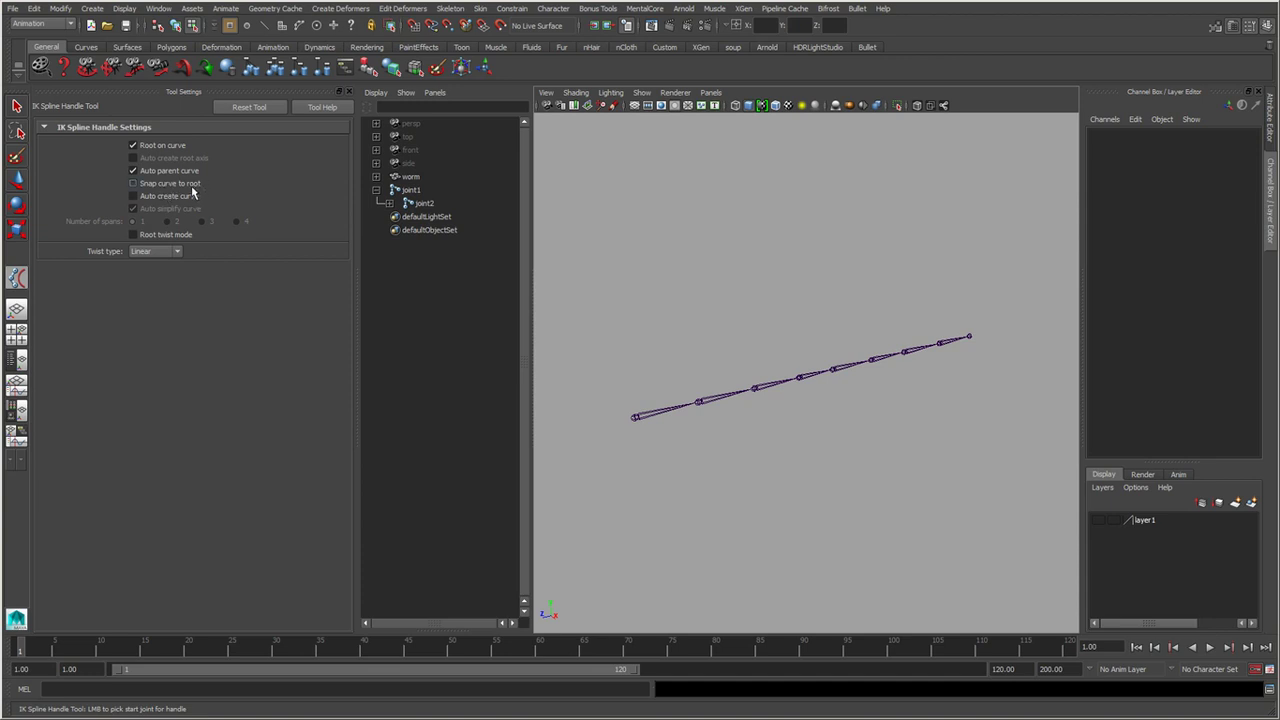
Switch the viewport to the front view and open the Create menu from the hotbox.
key(q)
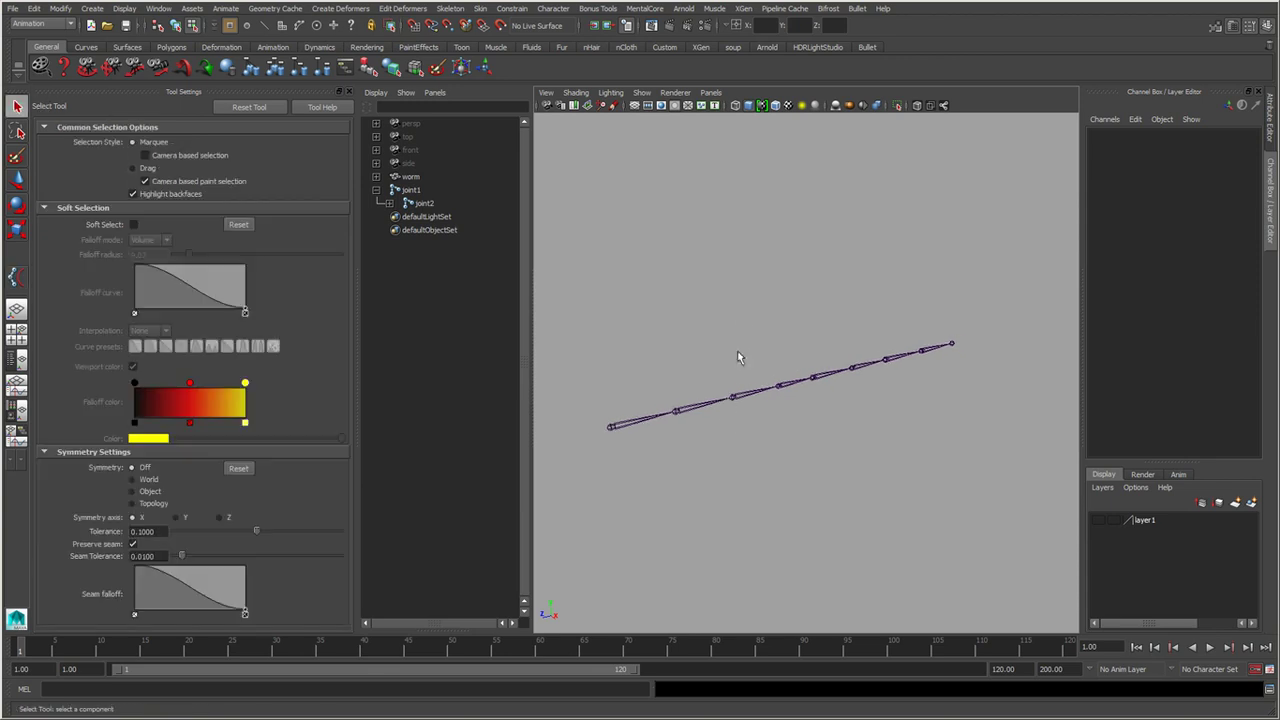
key(space)
click(743, 425)
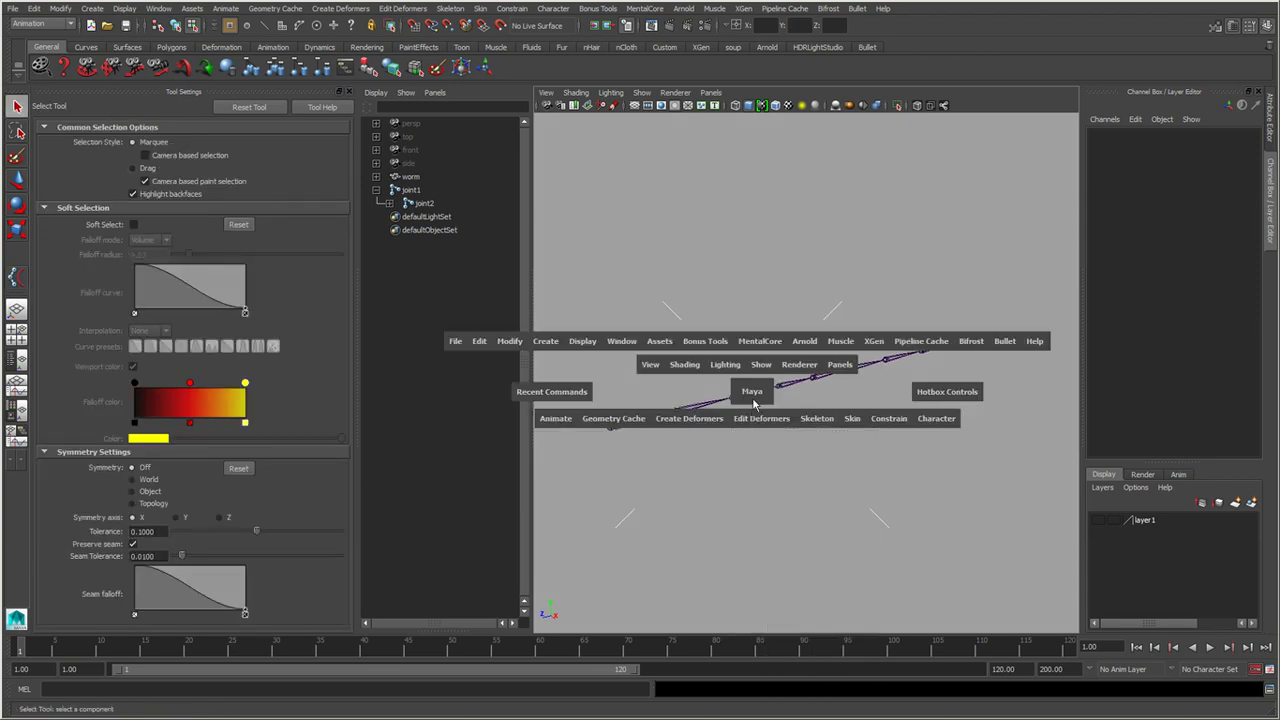
drag(752, 391, 802, 460)
key(space)
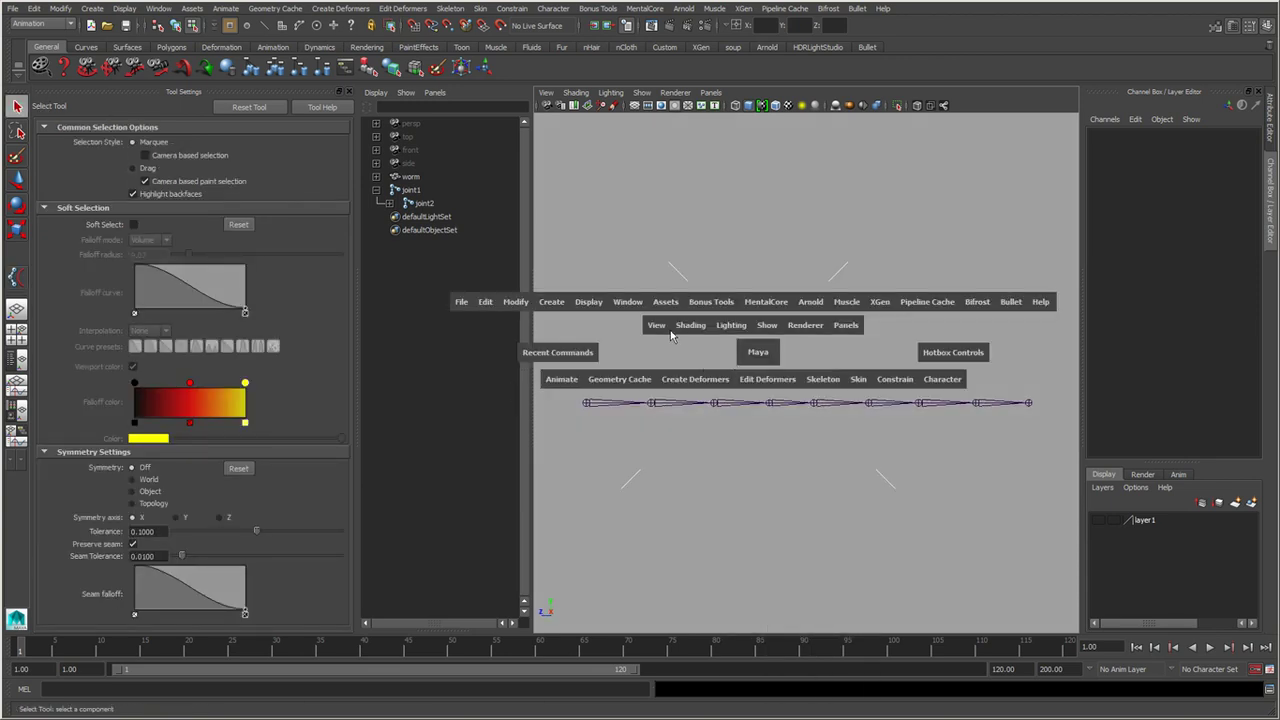
click(553, 302)
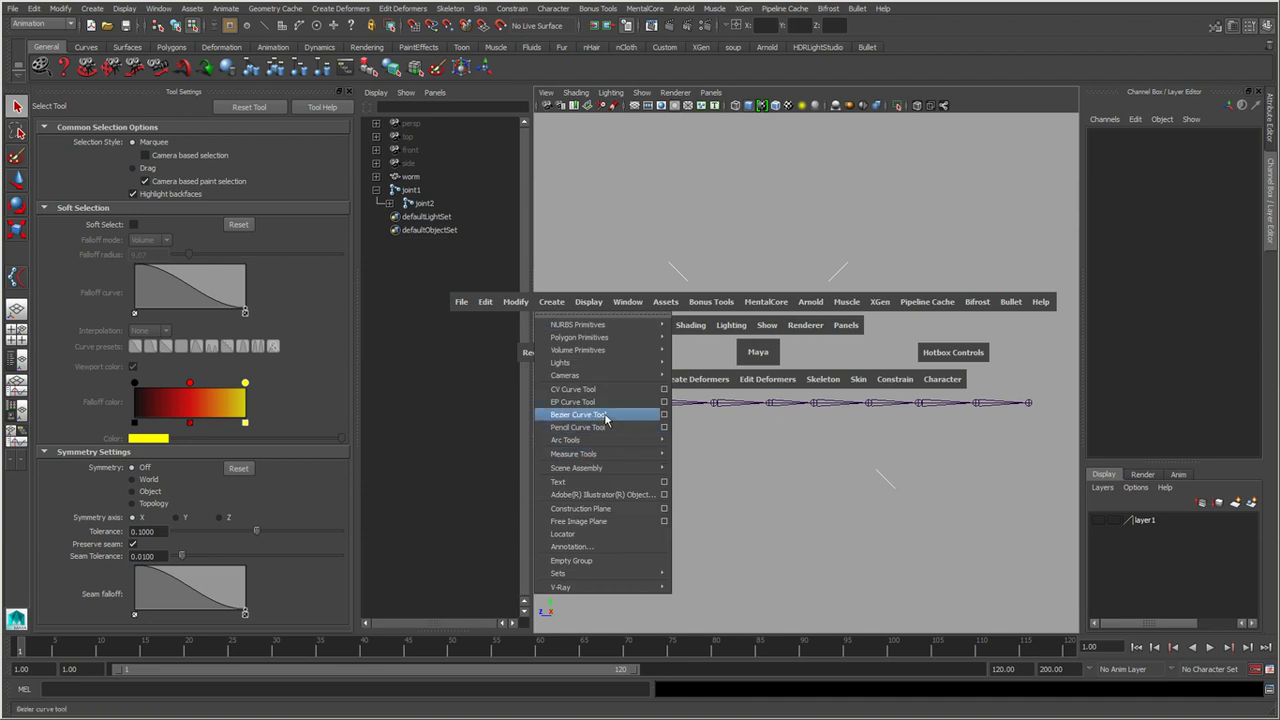
Draw a five-point wavy CV curve along the horizontal joint chain.
click(612, 390)
scroll(740, 486, down, 1)
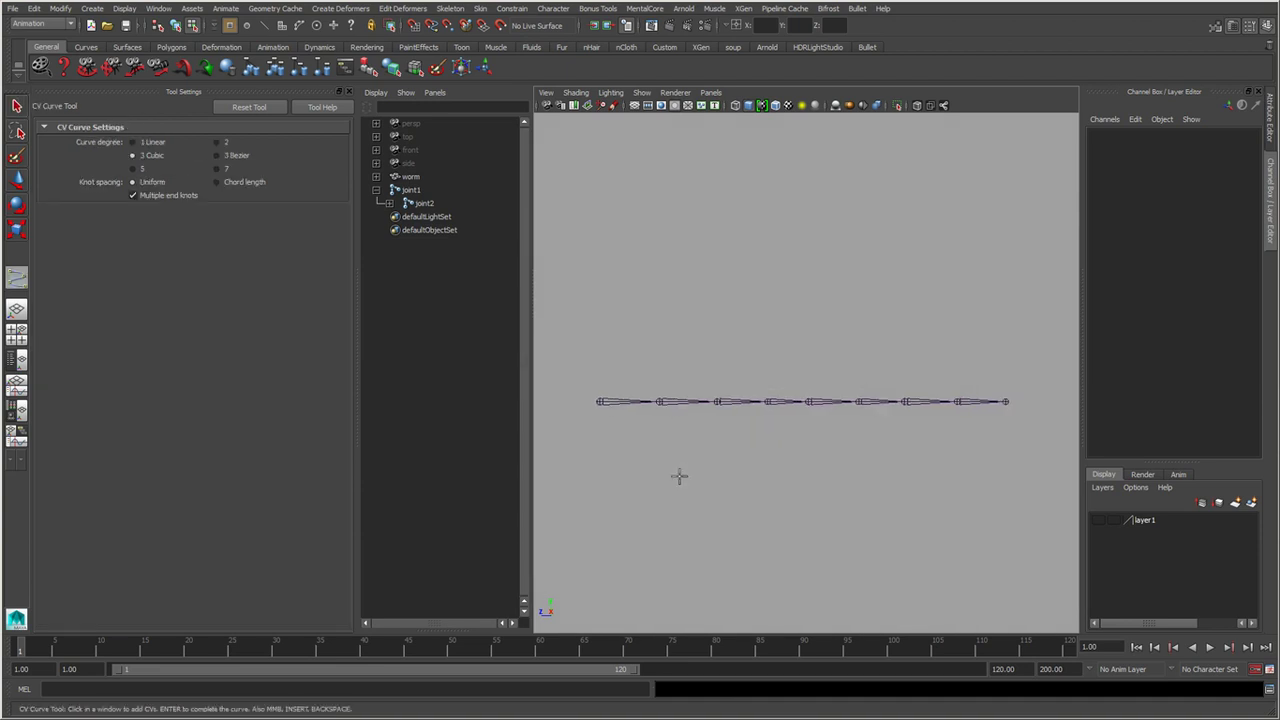
click(606, 478)
click(725, 460)
click(818, 493)
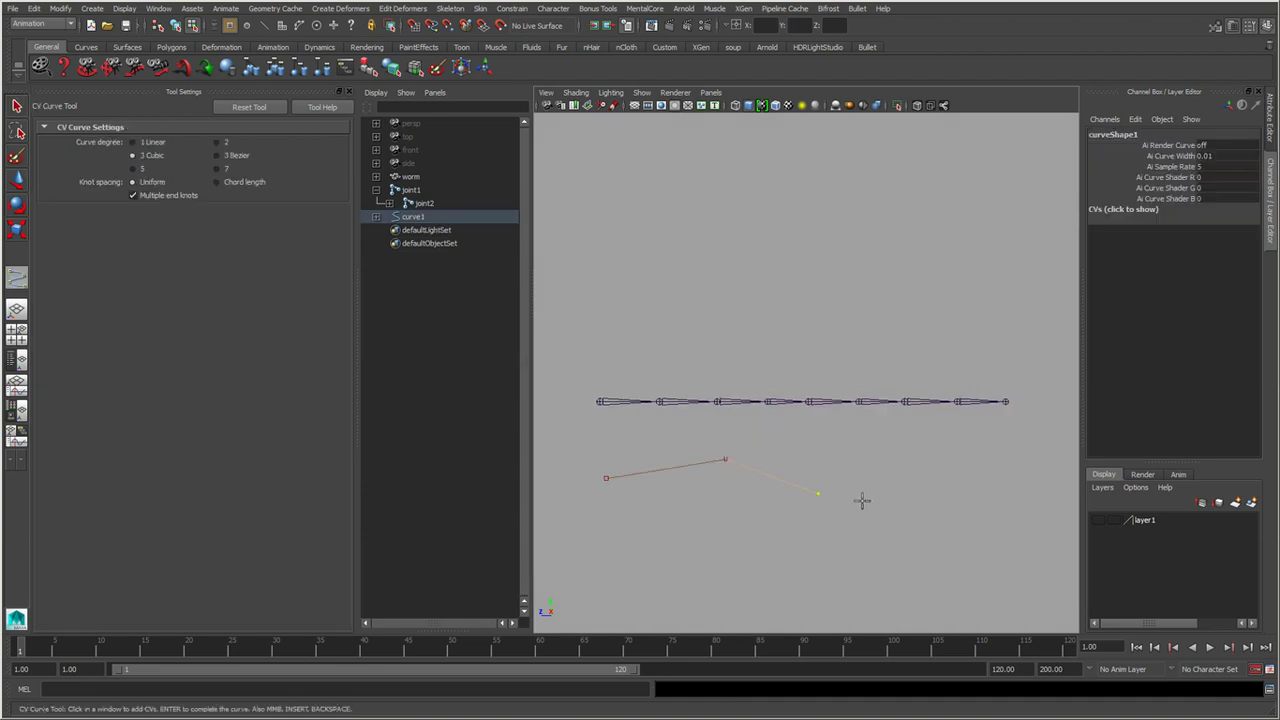
click(864, 501)
click(979, 477)
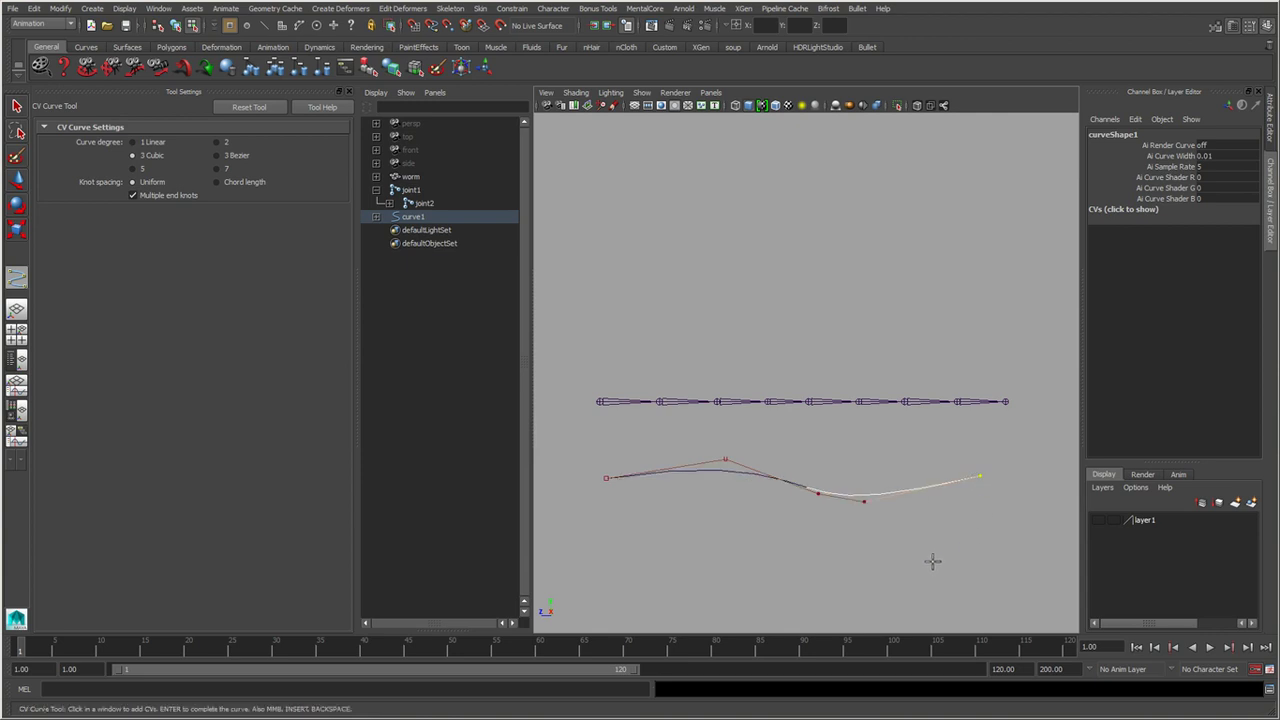
key(q)
click(787, 552)
scroll(726, 514, up, 2)
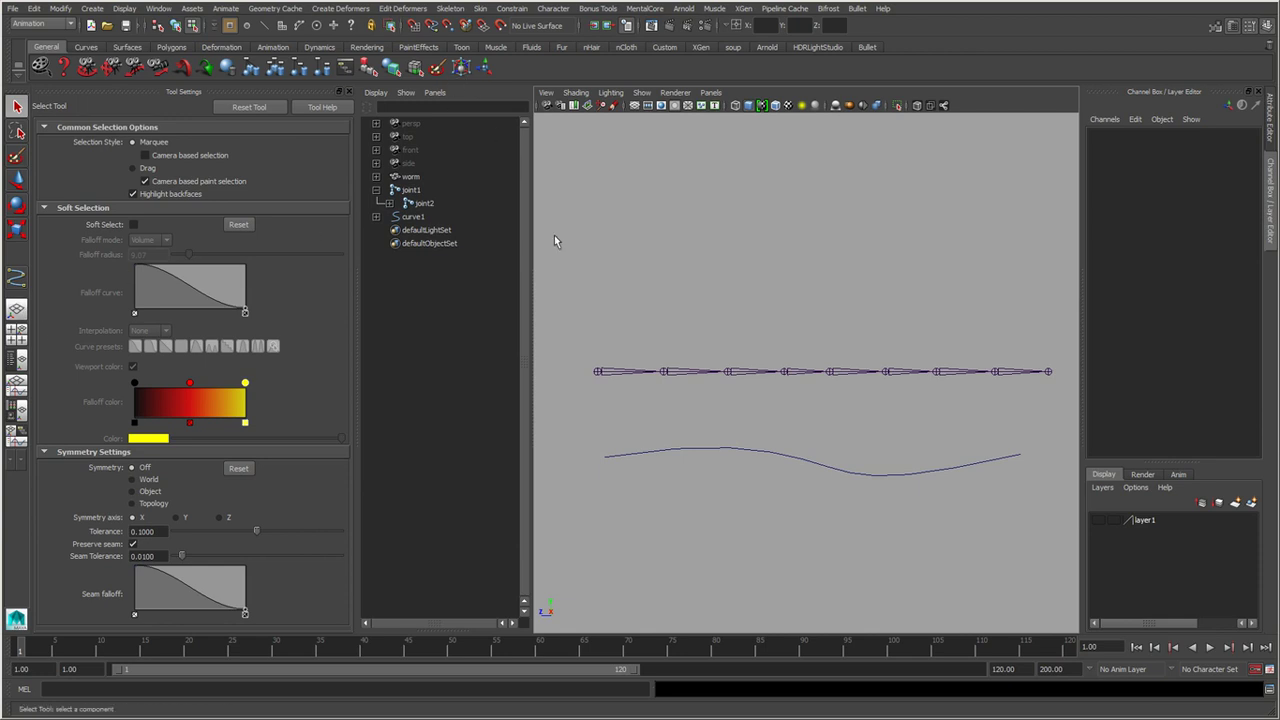
Create a spline IK handle with Snap curve to root, picking root joint, end joint and curve1.
key(space)
click(836, 366)
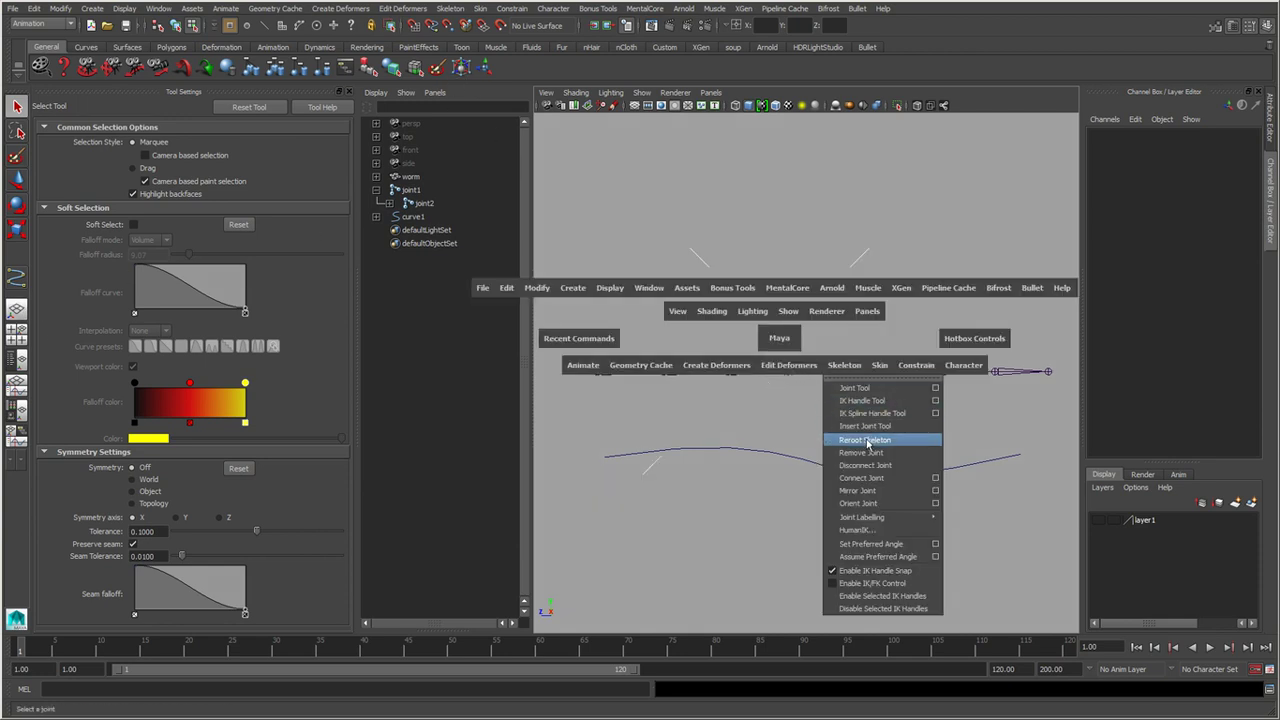
click(887, 413)
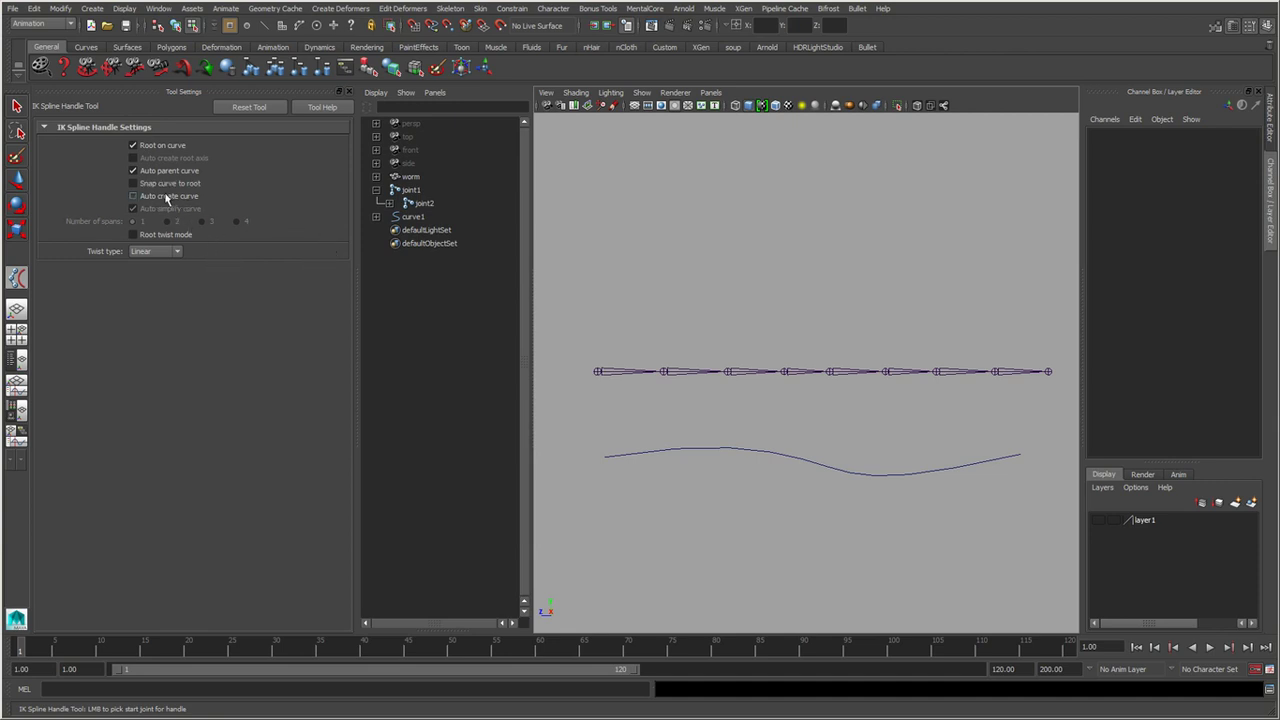
click(133, 184)
scroll(700, 400, down, 1)
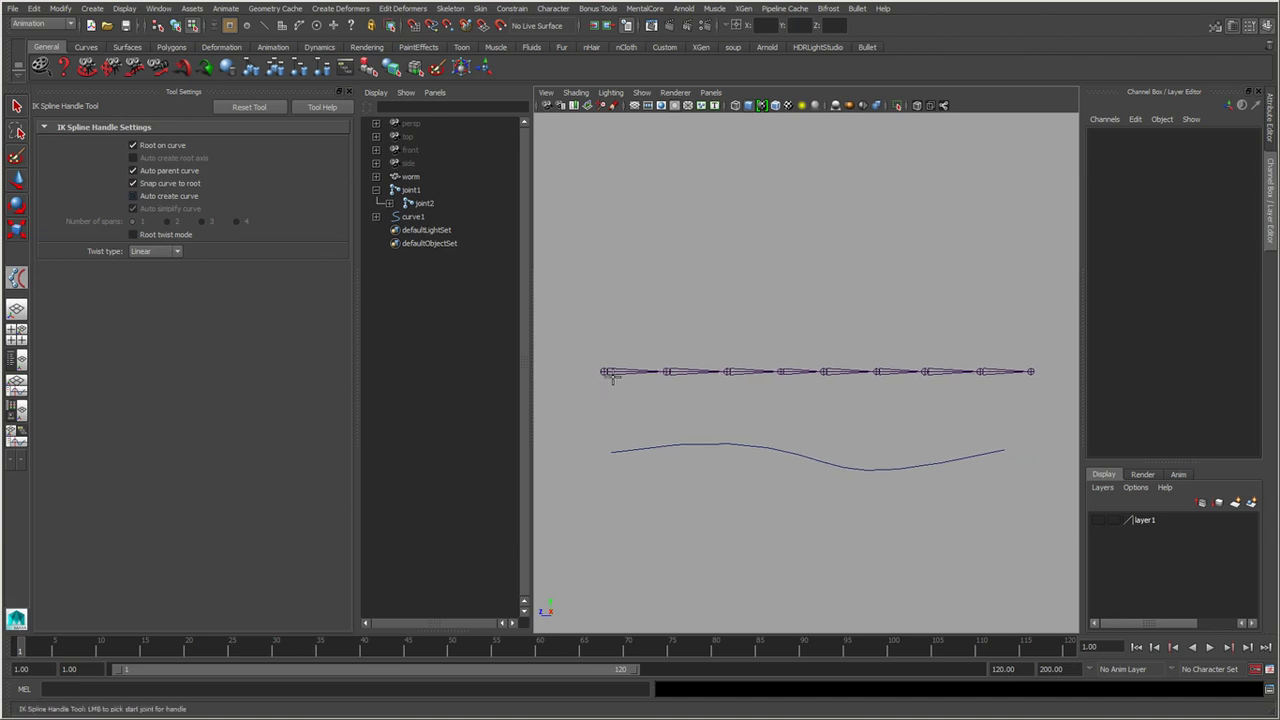
click(604, 371)
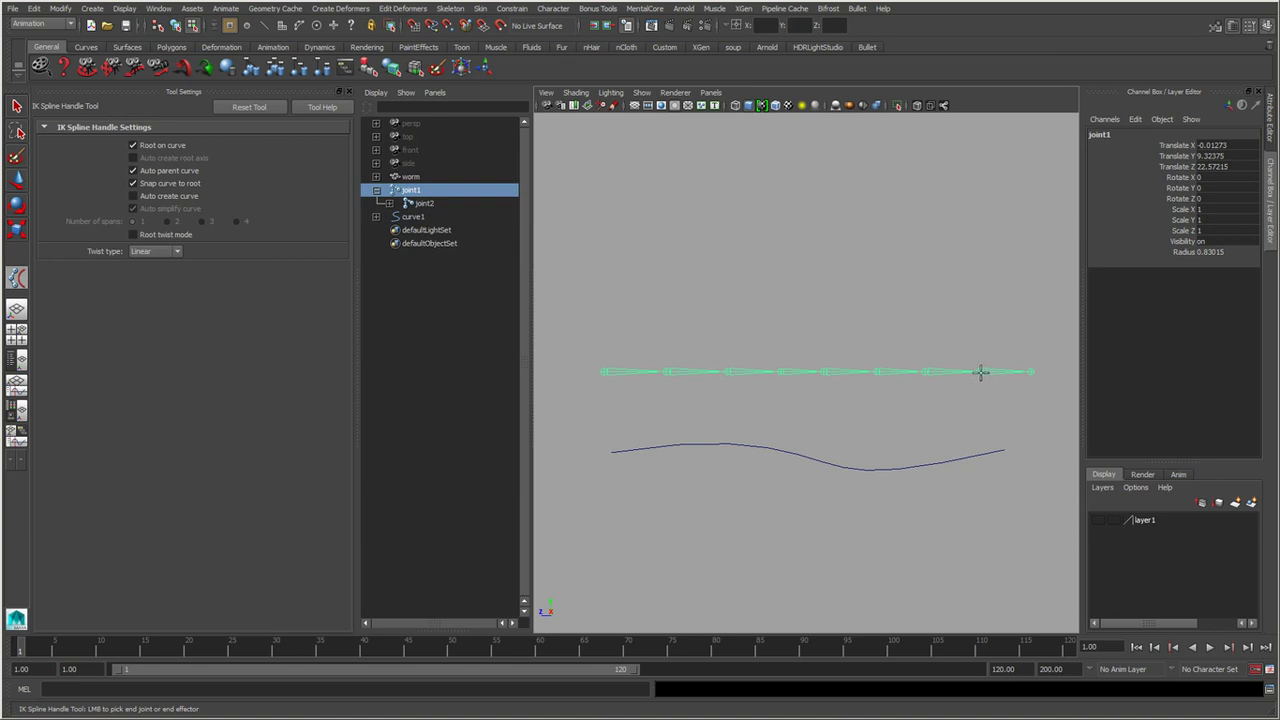
click(1031, 372)
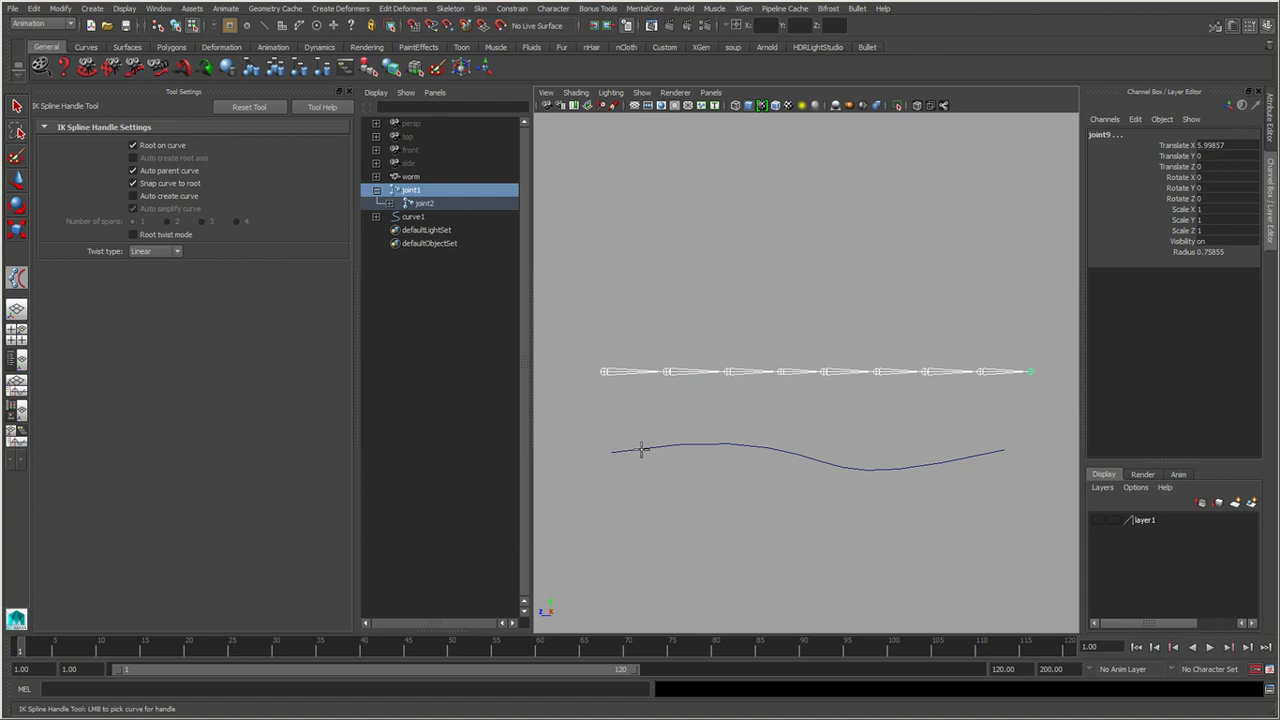
click(642, 450)
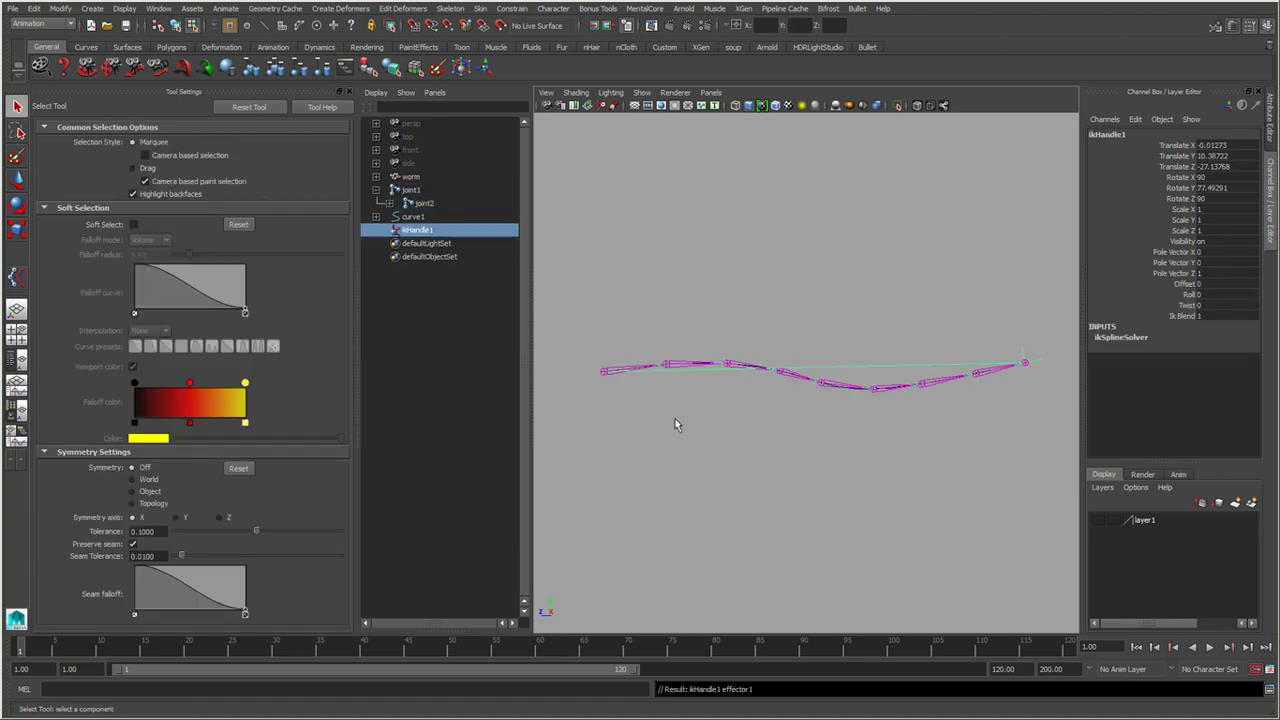
Undo the ikHandle1 creation so the joint chain lies straight and separate from curve1.
alt+middle_drag(716, 473, 722, 476)
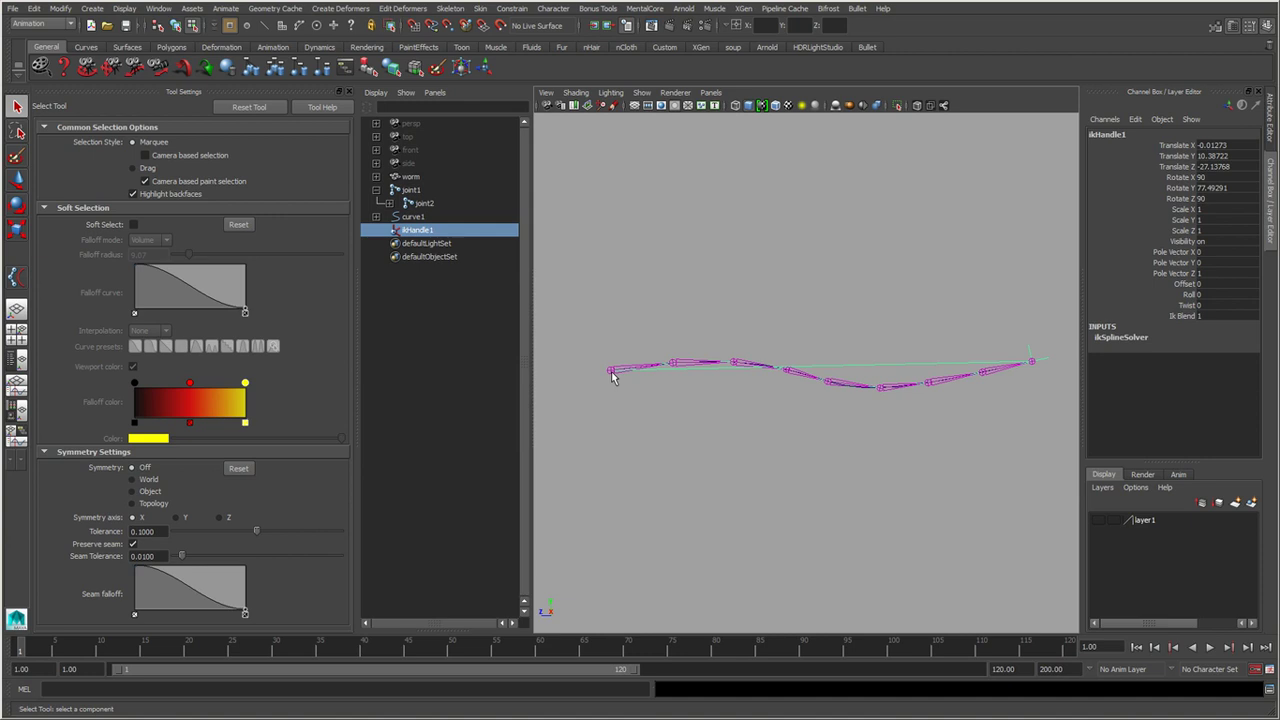
click(16, 278)
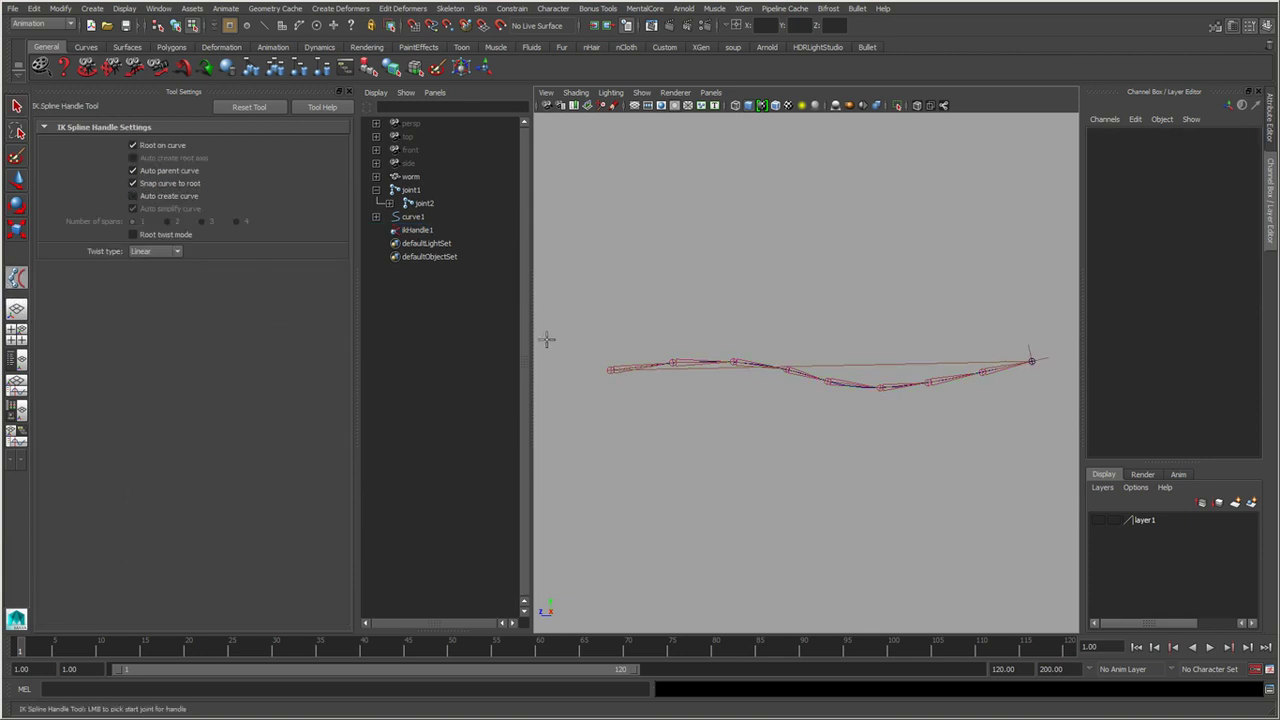
key(ctrl+z)
key(ctrl+z)
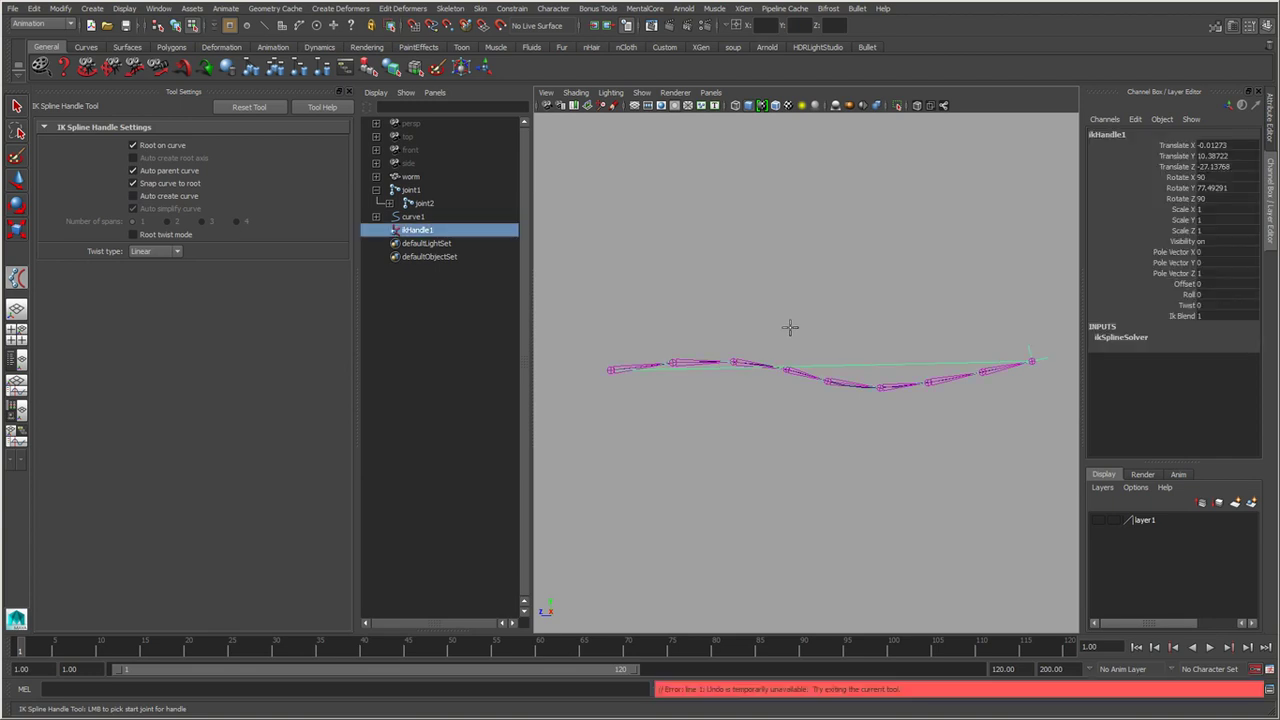
key(q)
key(ctrl+z)
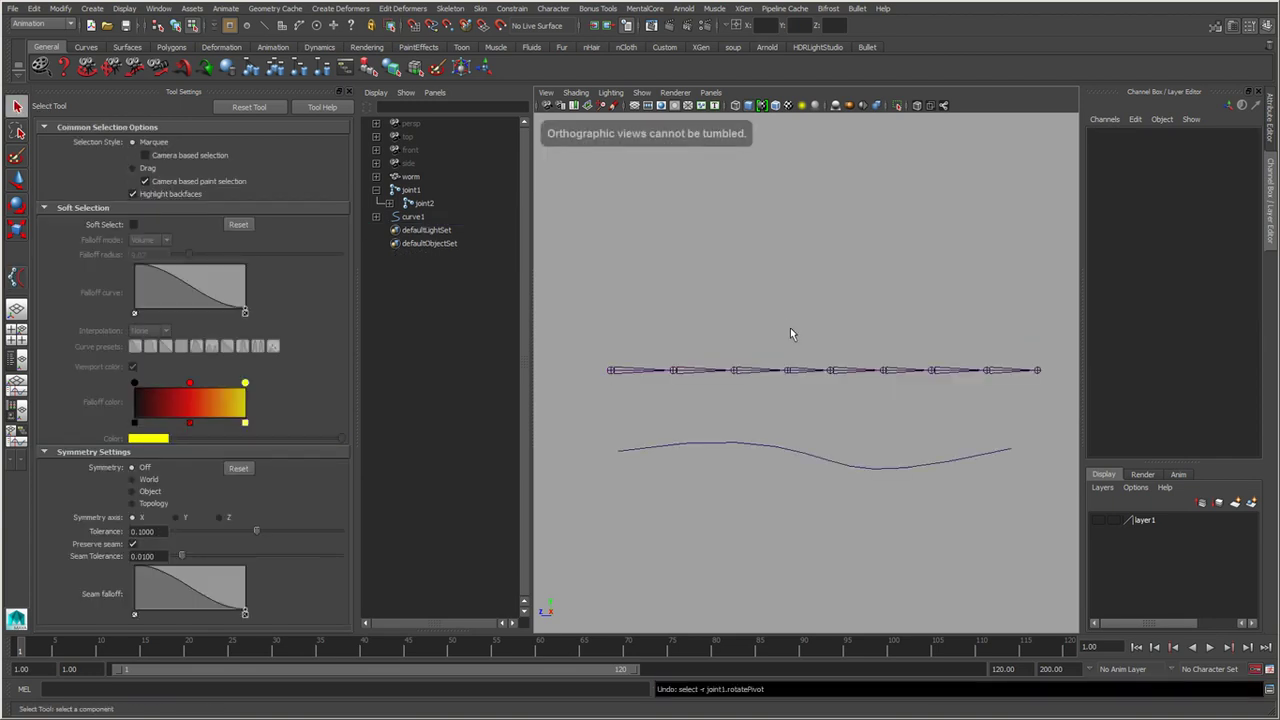
Recreate ikHandle1 from the root joint to the end joint along the unmoved wavy curve1.
key(y)
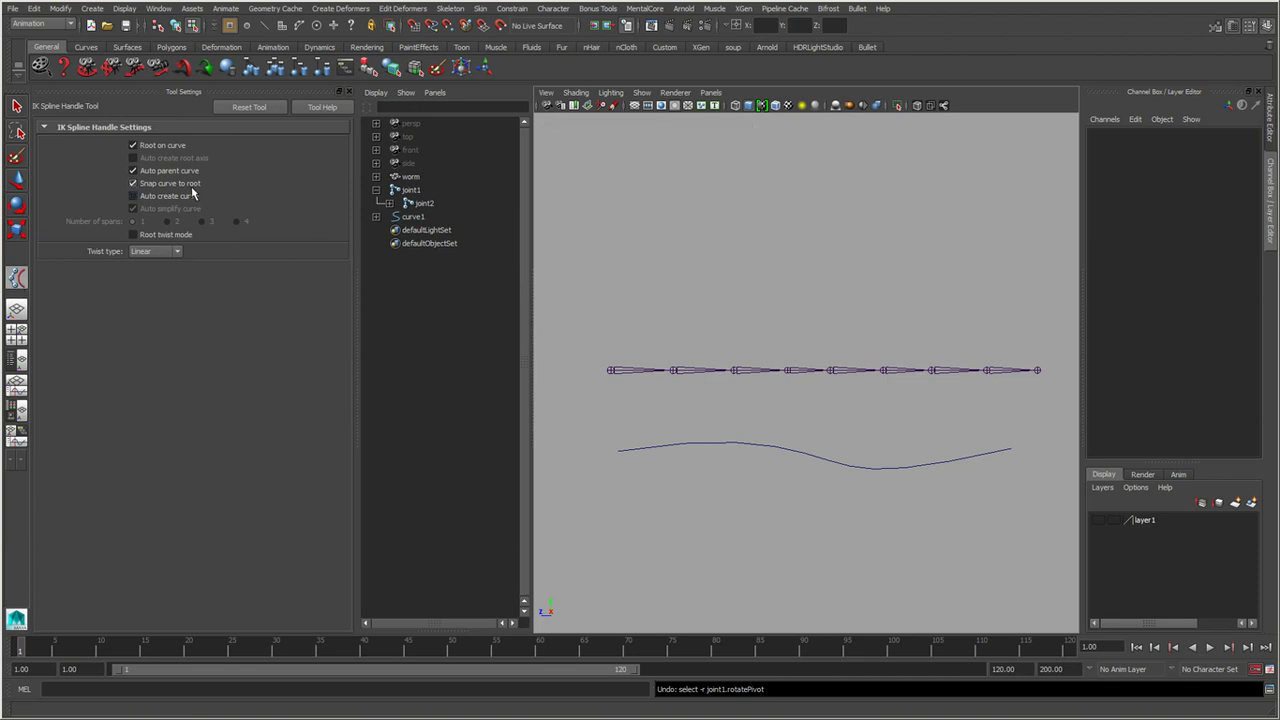
scroll(700, 452, down, 1)
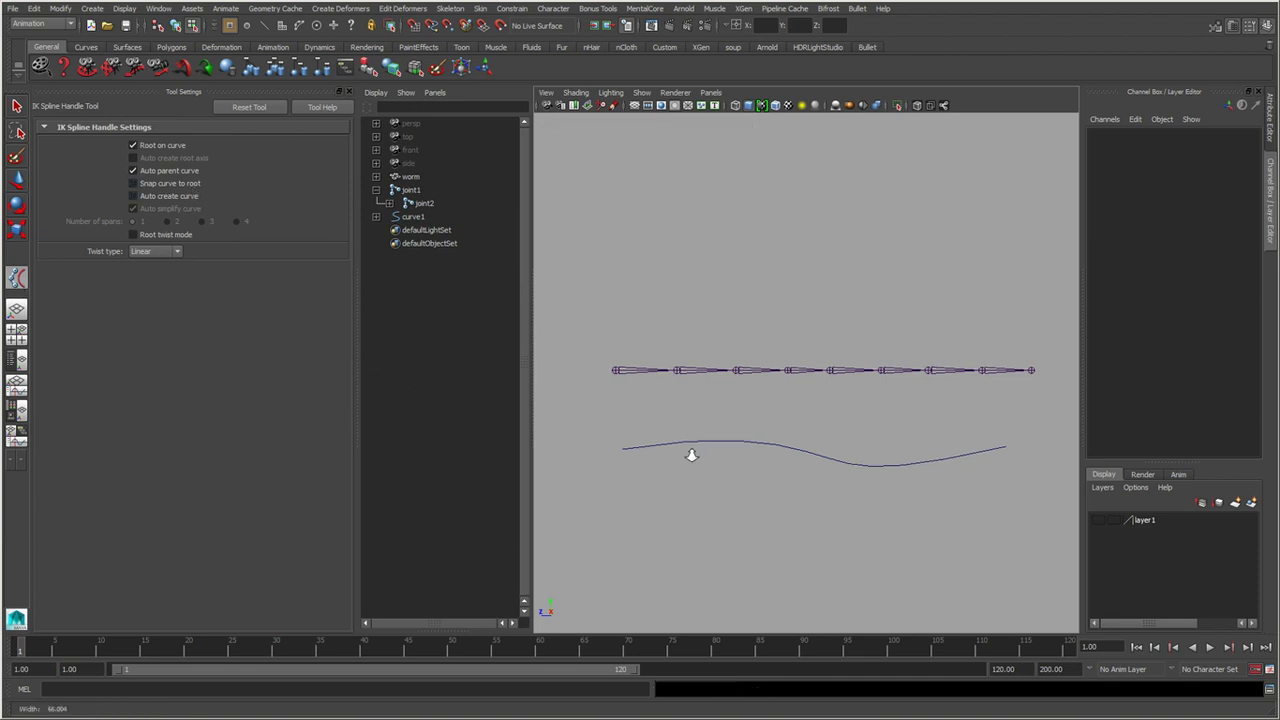
click(616, 370)
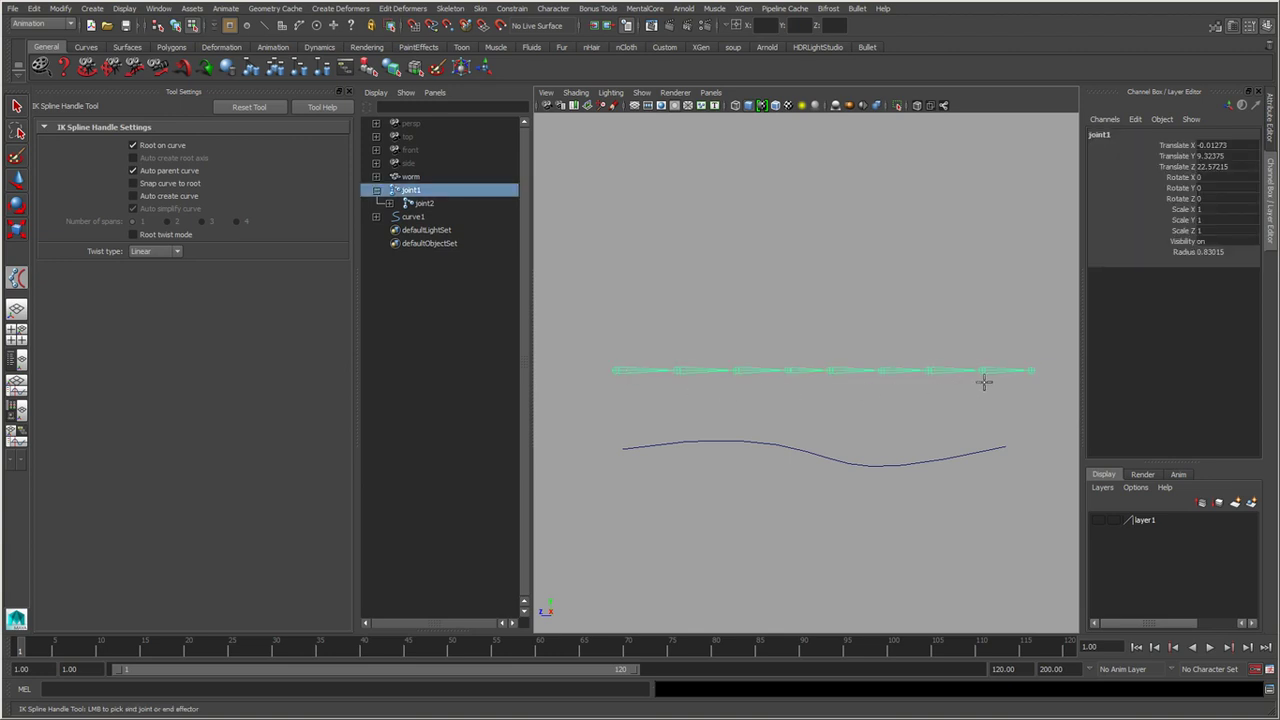
click(1031, 370)
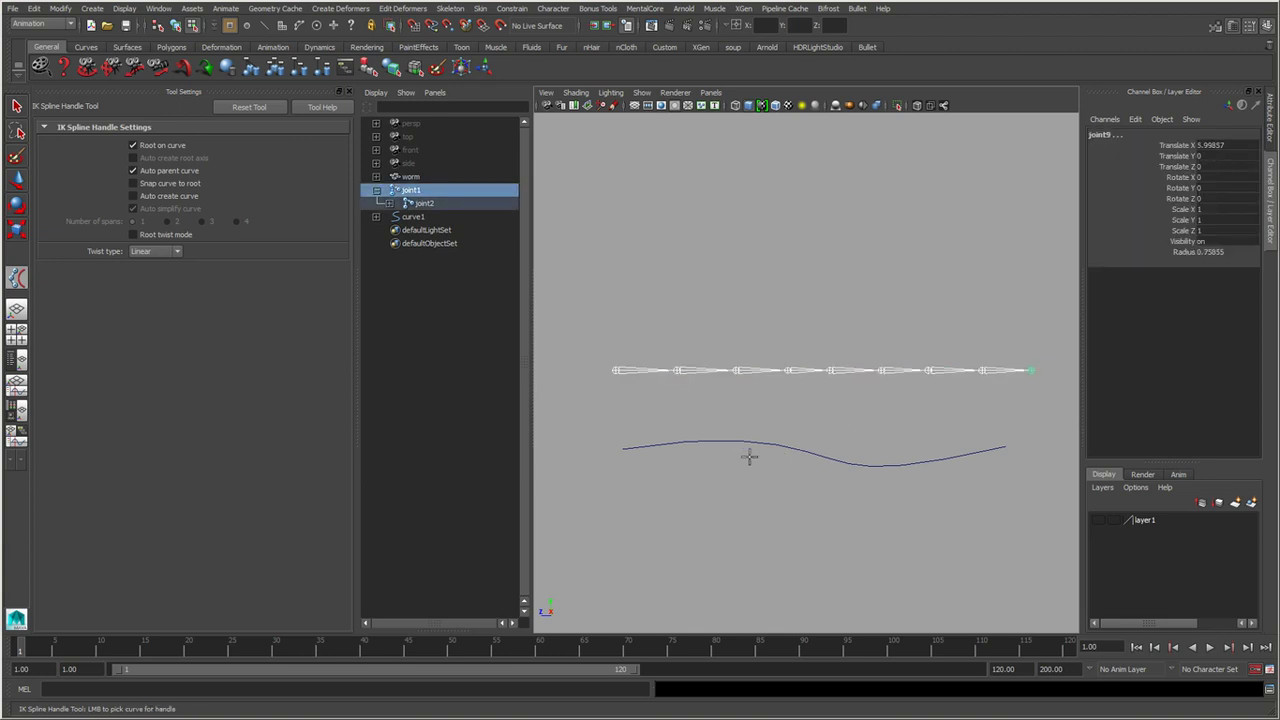
click(654, 448)
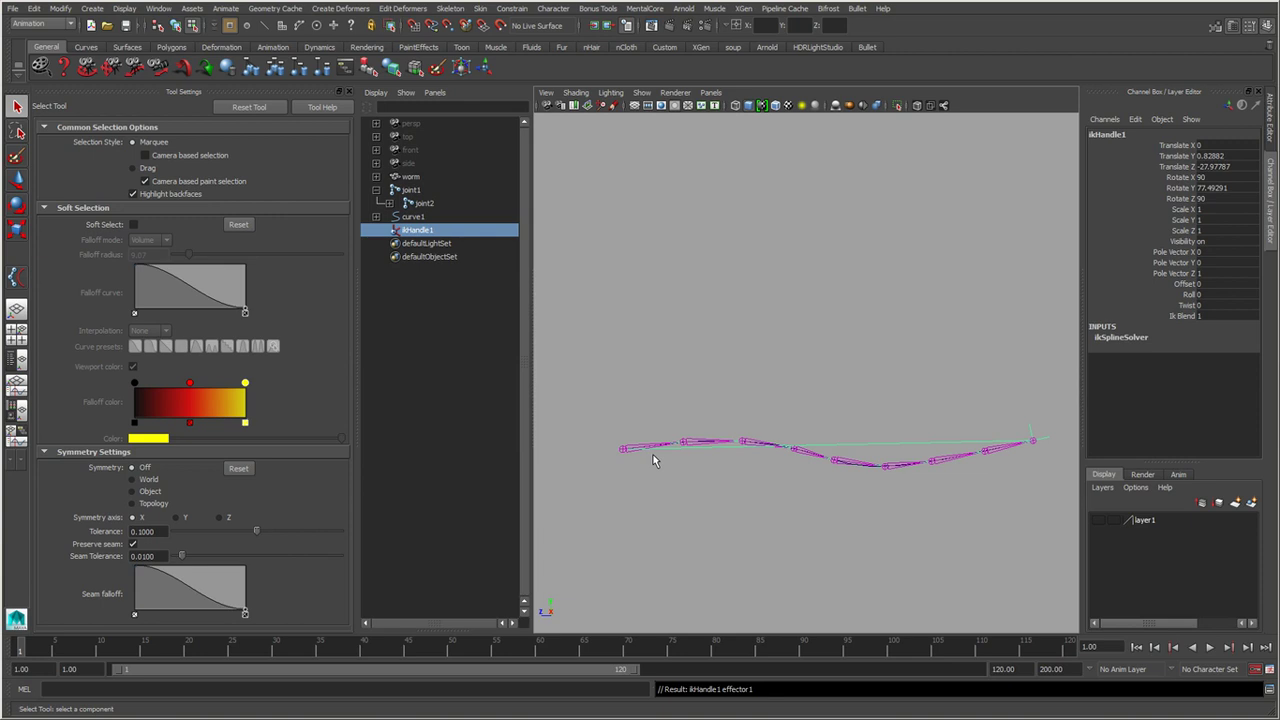
Select joint1 through ikHandle1 in the Outliner and delete the chain, curve and handle.
click(16, 277)
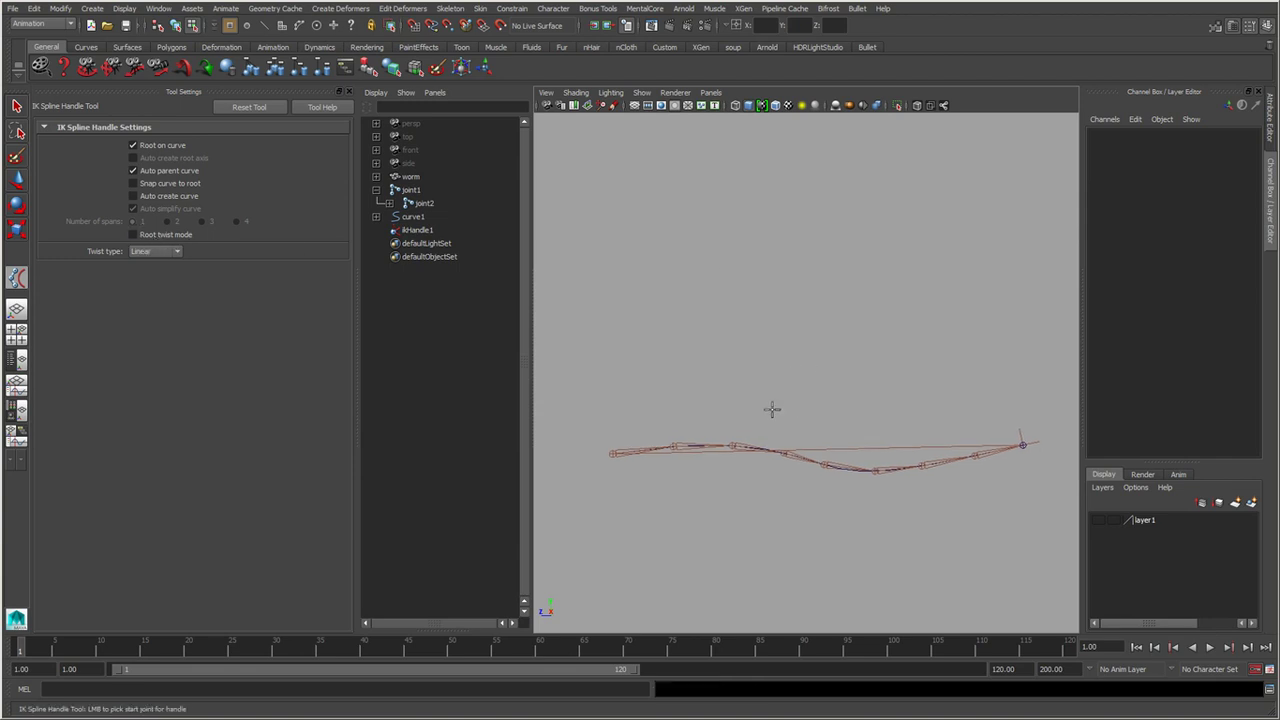
key(q)
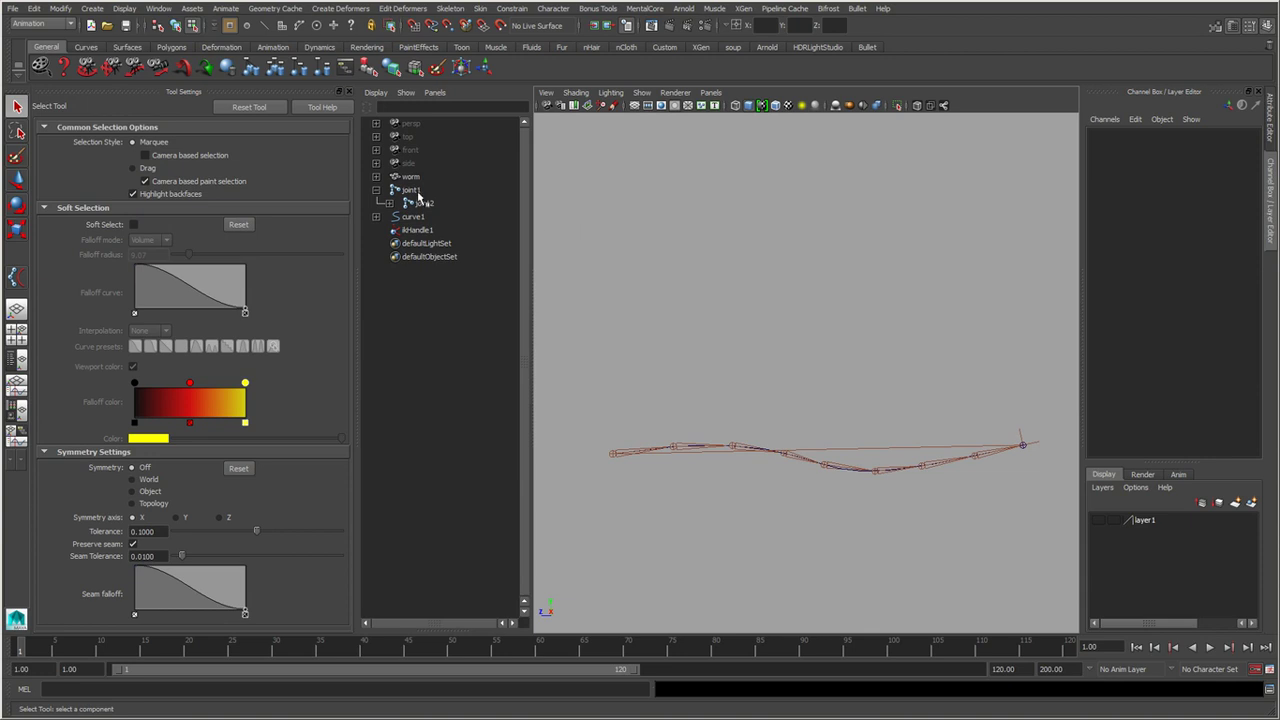
click(421, 191)
shift+click(433, 230)
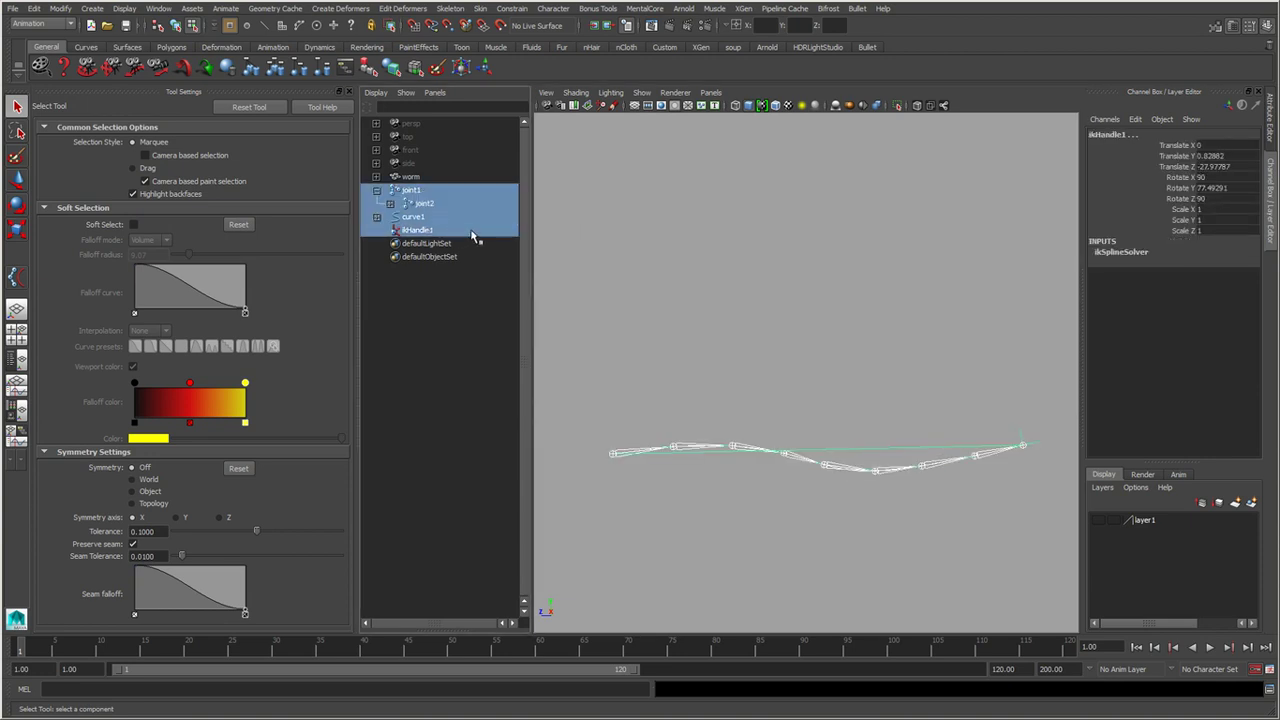
key(Delete)
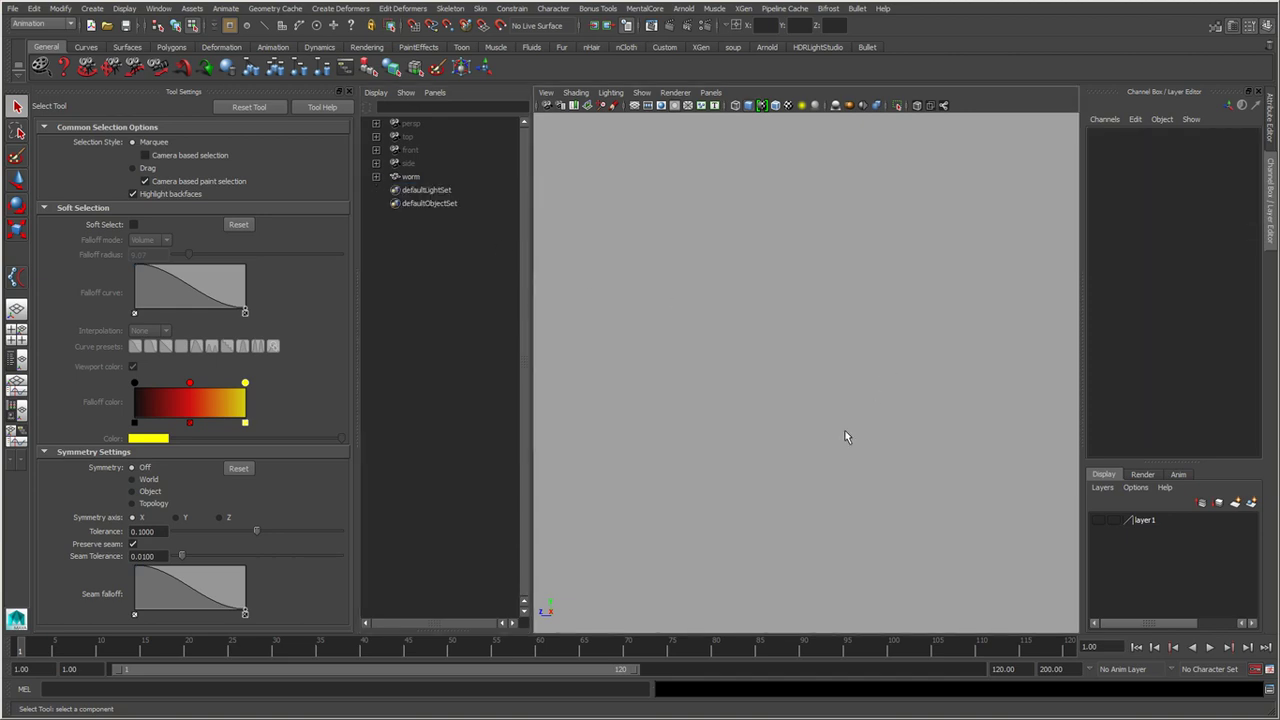
Show the grid and place the first two joints upward from the origin with the Joint Tool.
click(634, 105)
mouse_move(768, 387)
alt+middle_down()
mouse_move(770, 313)
mouse_move(829, 462)
mouse_move(795, 425)
alt+middle_up()
key(space)
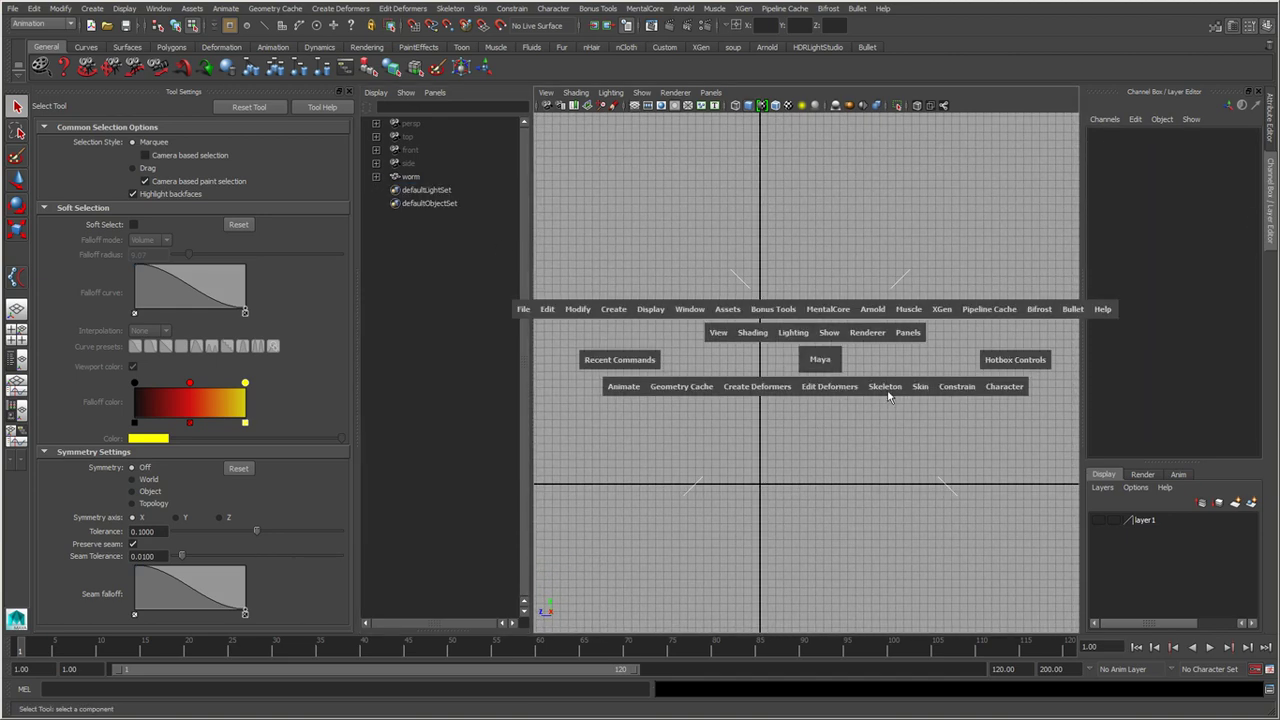
click(885, 386)
click(910, 410)
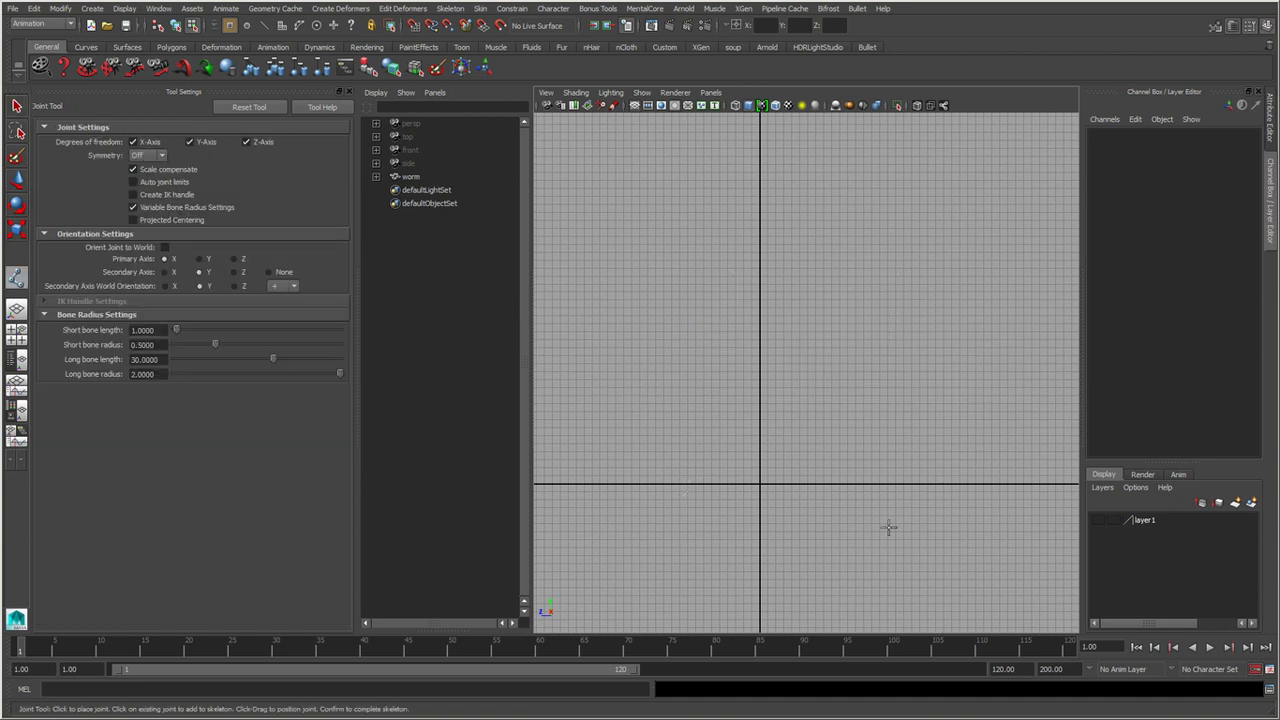
click(752, 489)
click(762, 442)
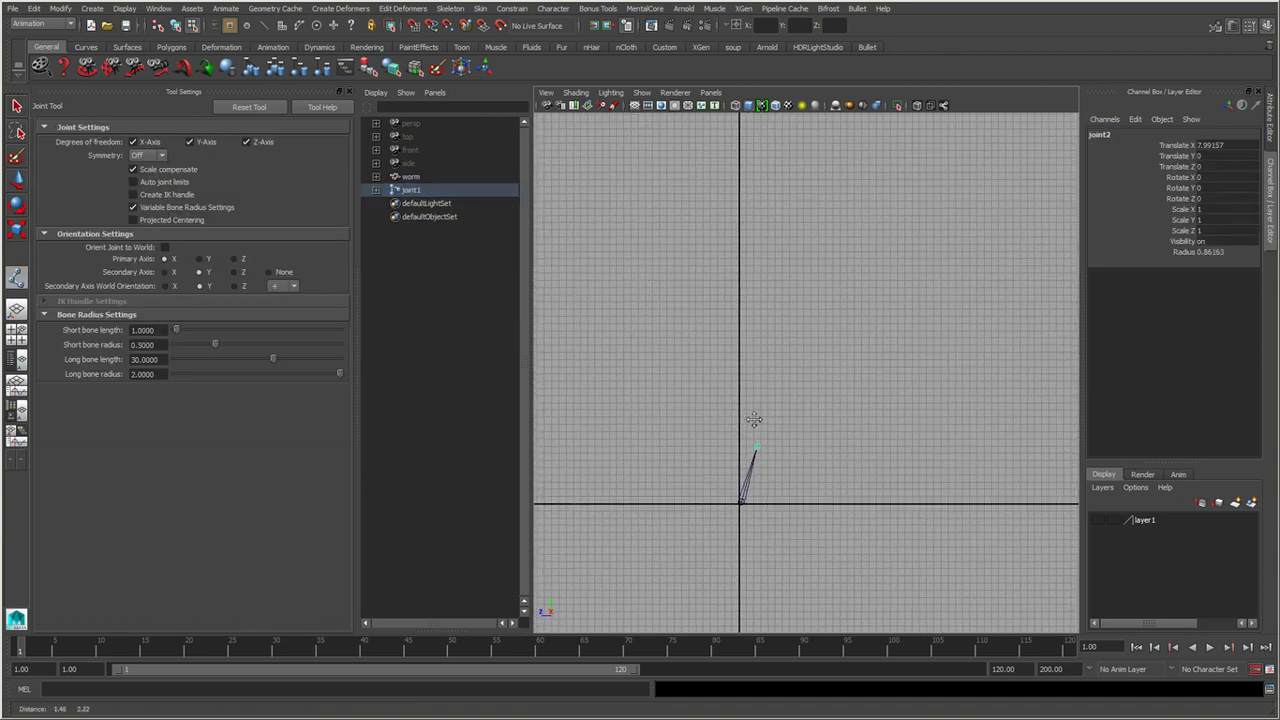
mouse_move(762, 442)
alt+middle_down()
mouse_move(799, 397)
mouse_move(791, 406)
alt+middle_up()
Place joints three through eight up the side view to finish the eight-joint chain.
click(763, 436)
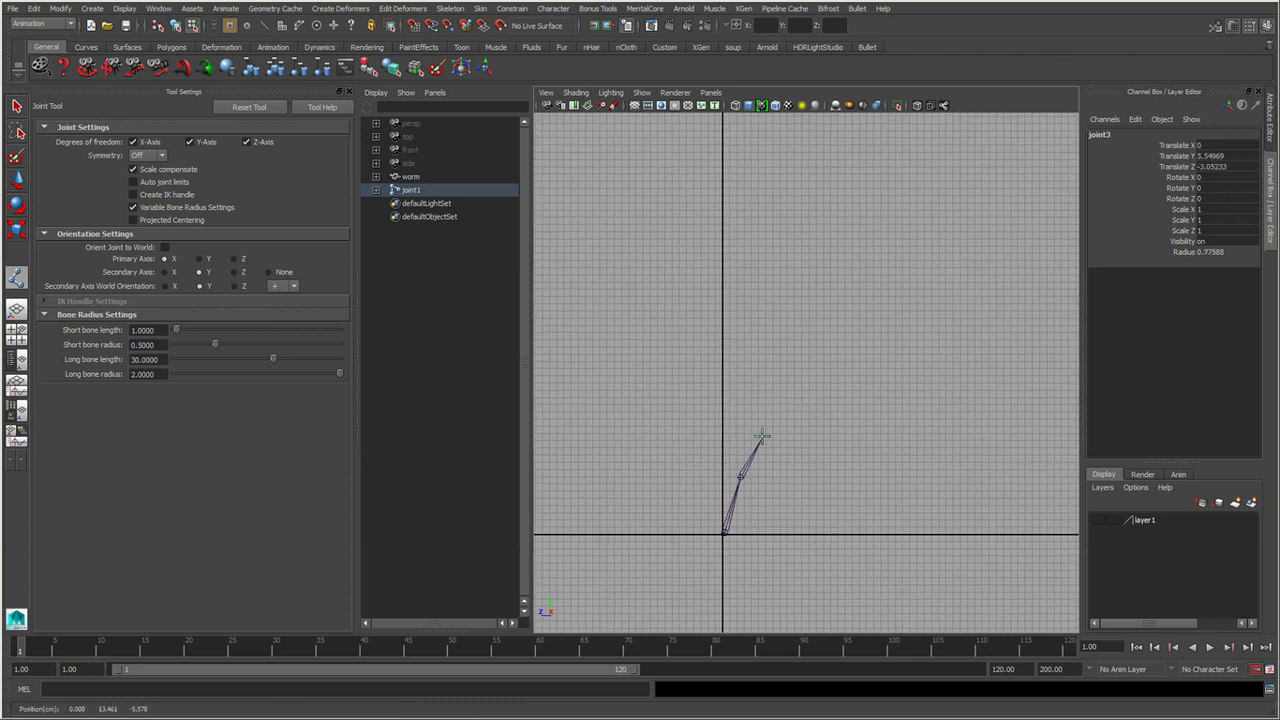
click(776, 390)
click(774, 345)
alt+middle_drag(744, 311, 741, 336)
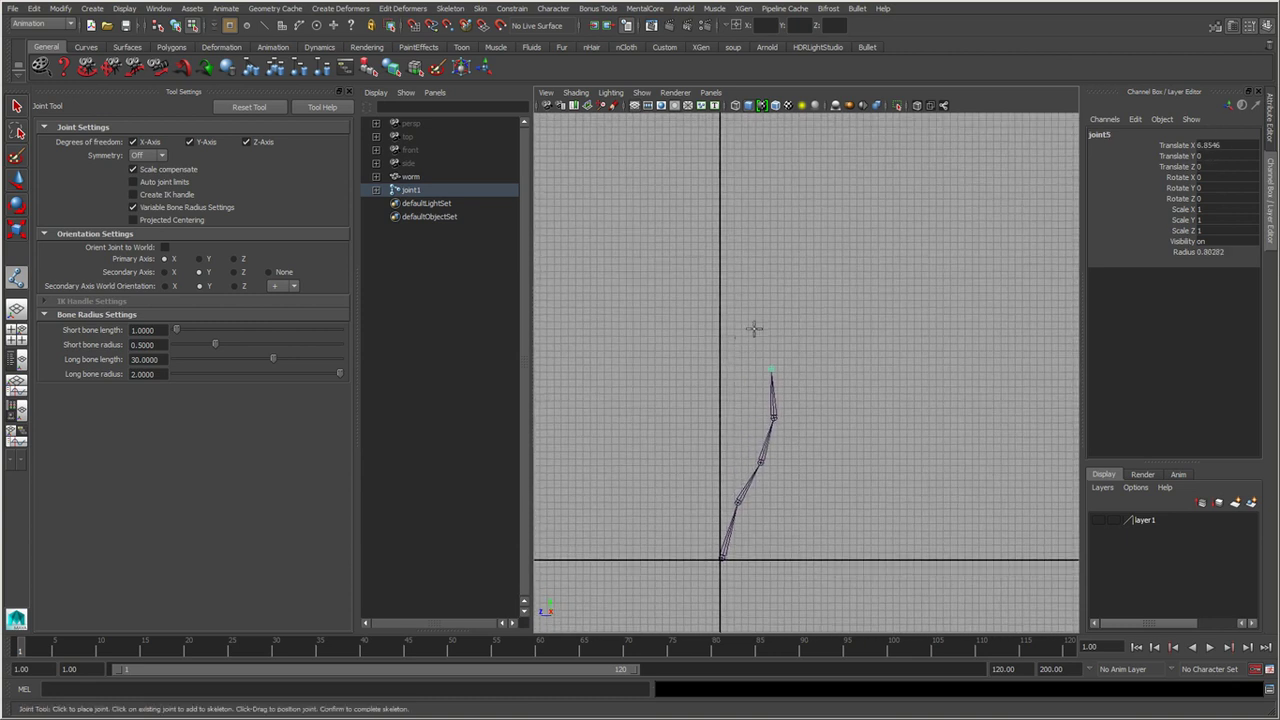
click(751, 318)
click(733, 285)
click(724, 235)
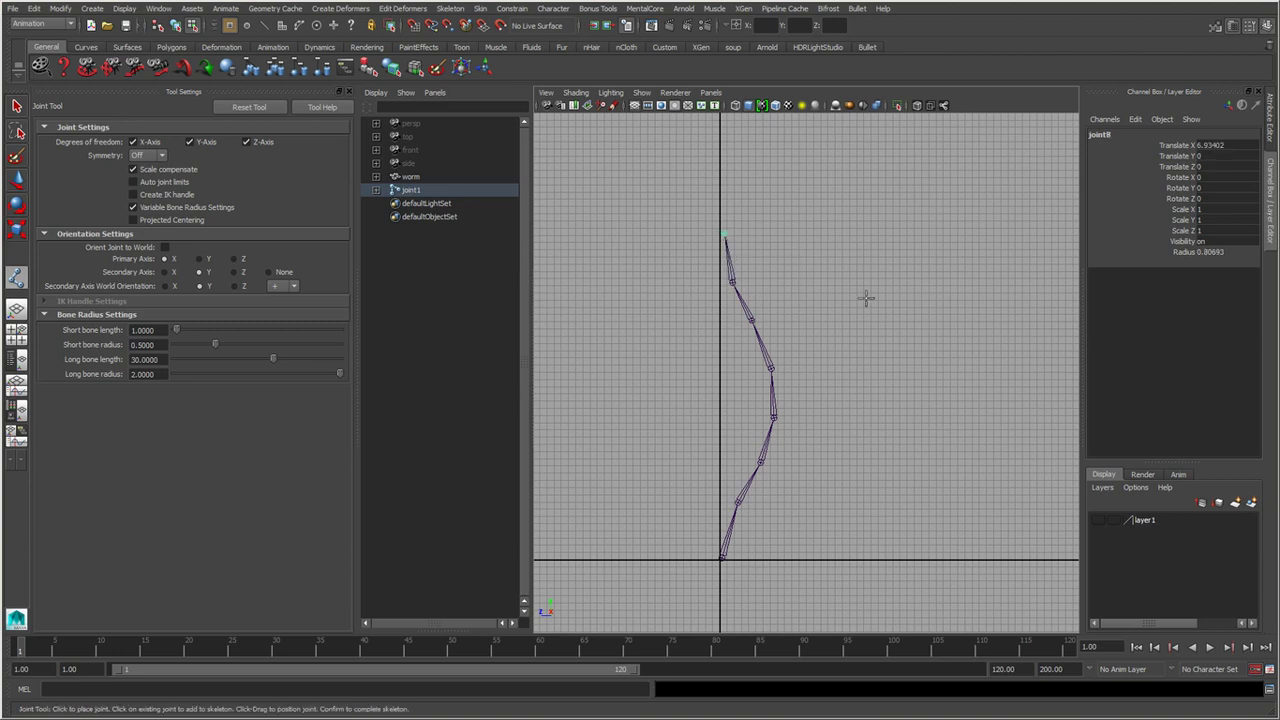
key(q)
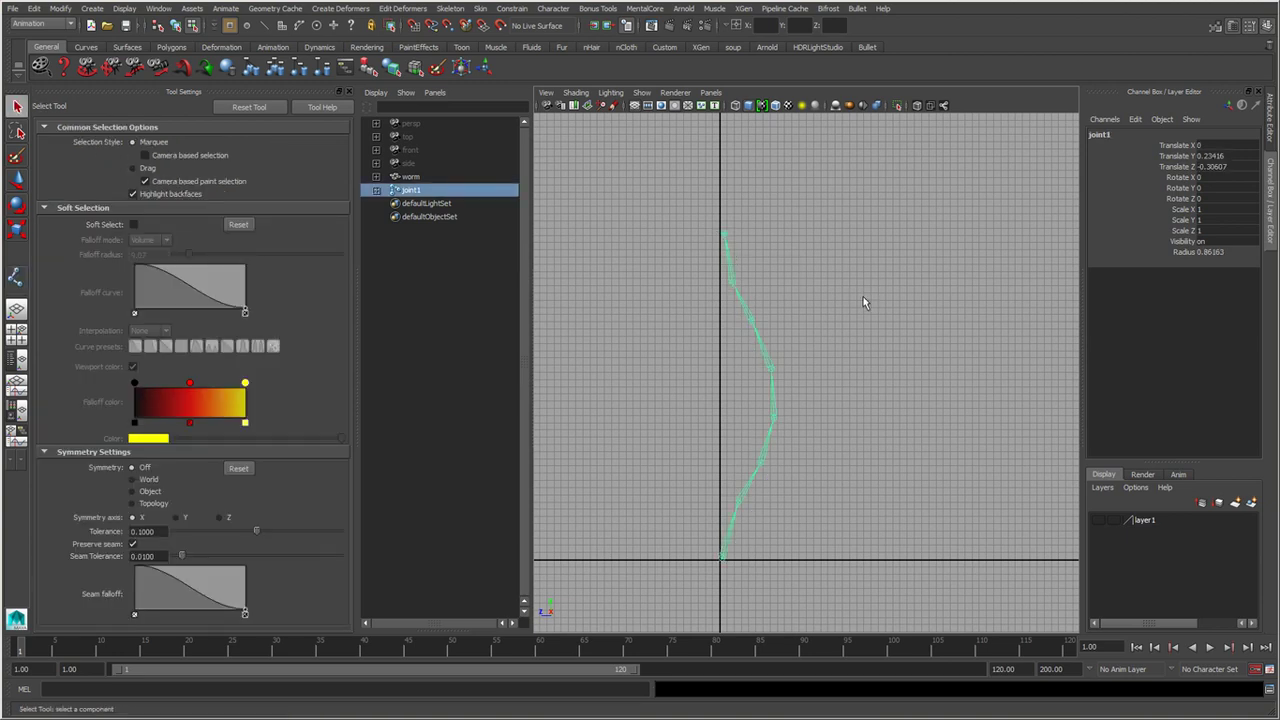
Switch to the perspective view and open the Orient Joint Options dialog, moving it aside.
mouse_move(741, 523)
alt+mouse_down()
mouse_move(819, 416)
mouse_move(822, 456)
mouse_move(789, 500)
alt+mouse_up()
key(space)
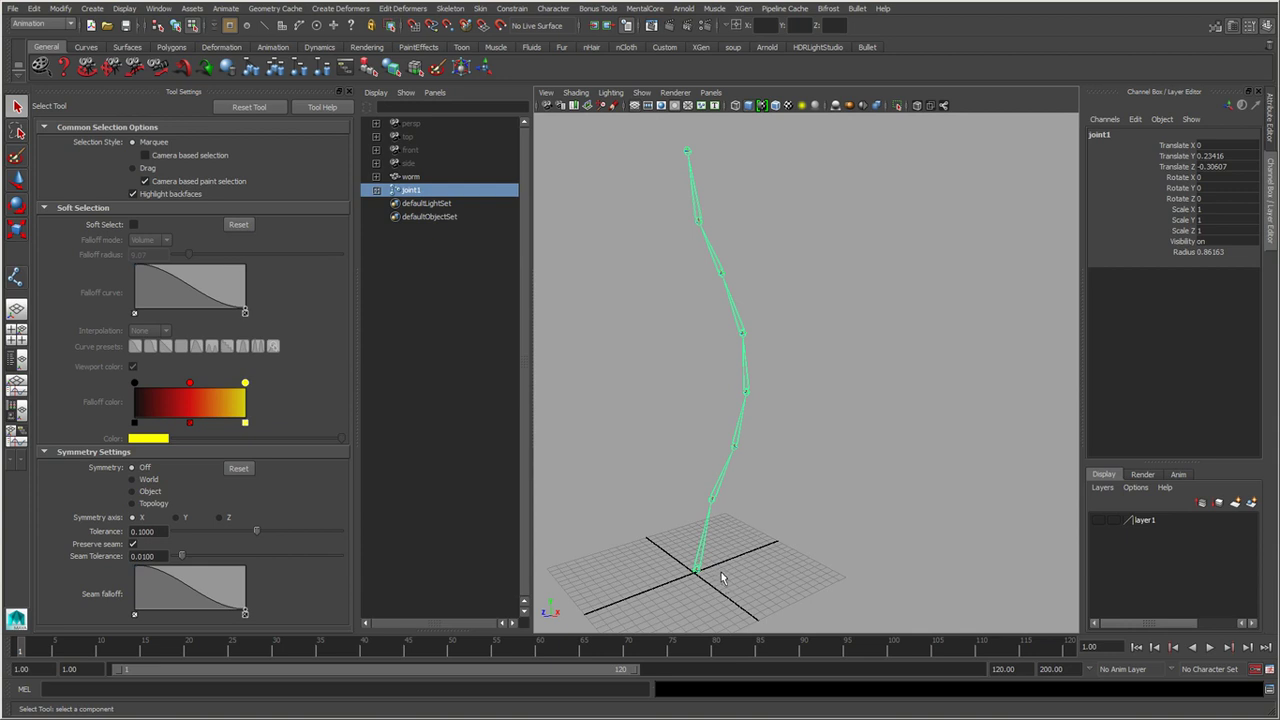
click(450, 8)
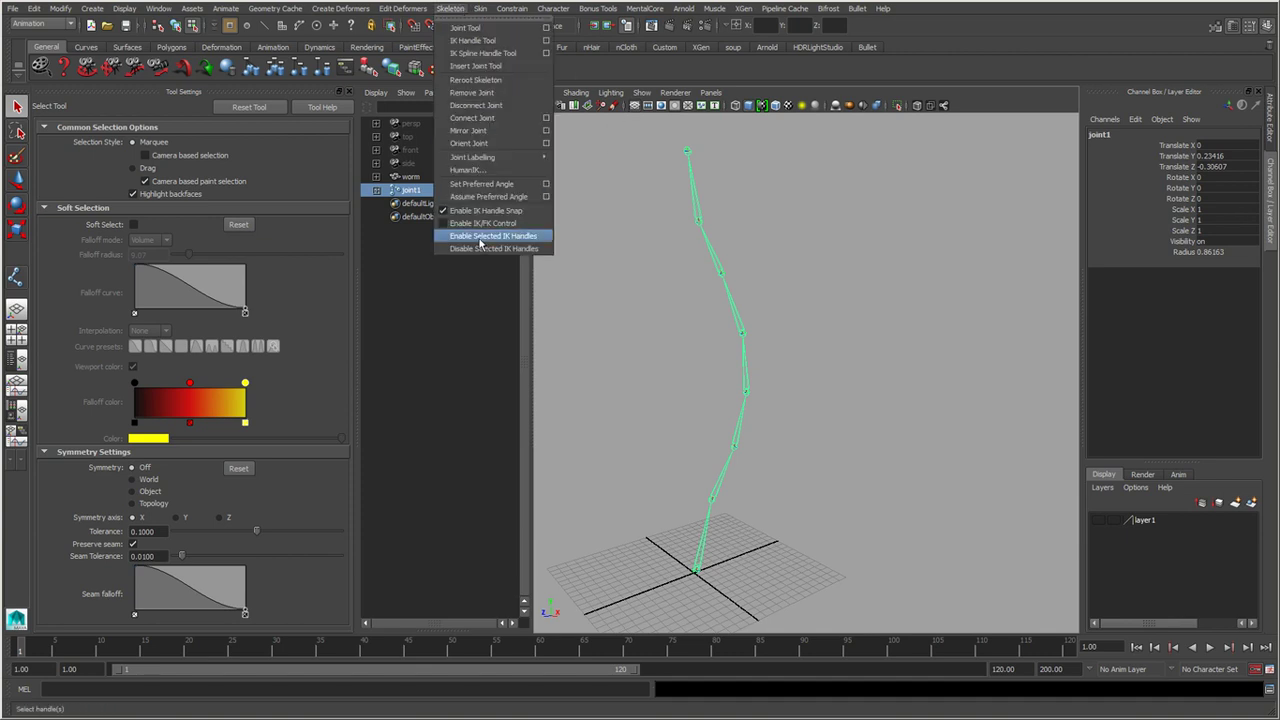
click(546, 143)
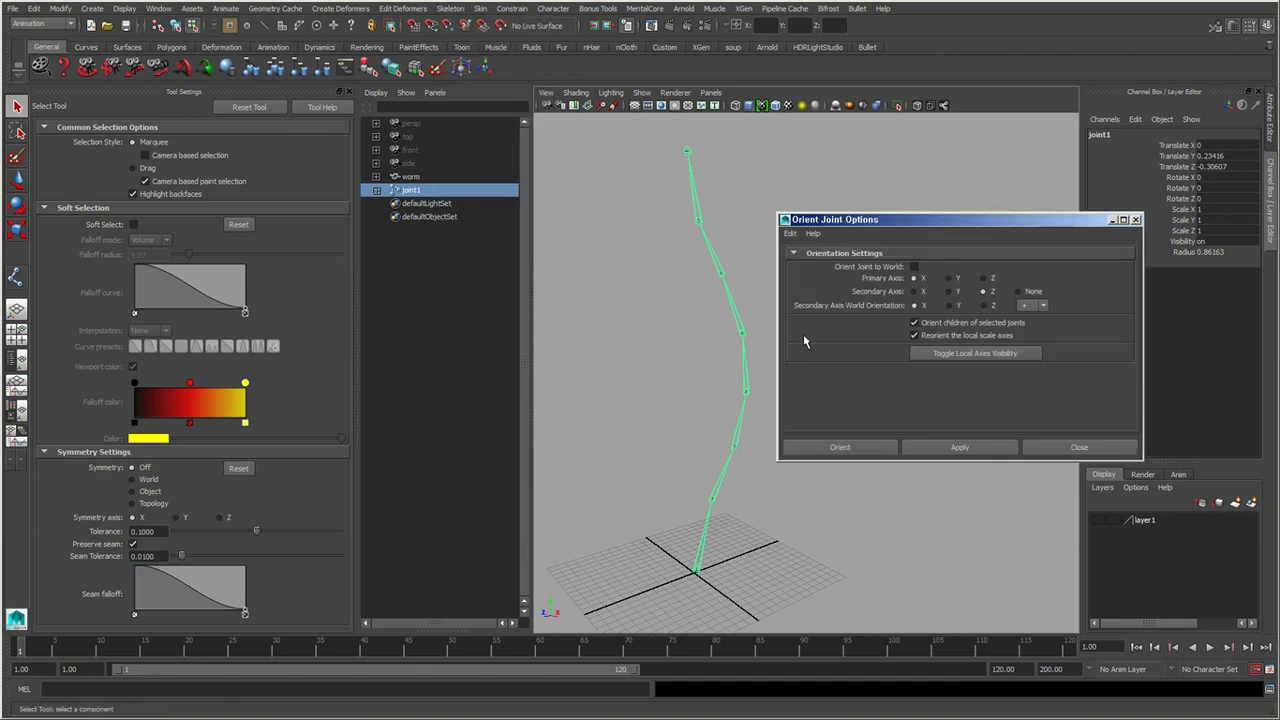
drag(979, 222, 1023, 183)
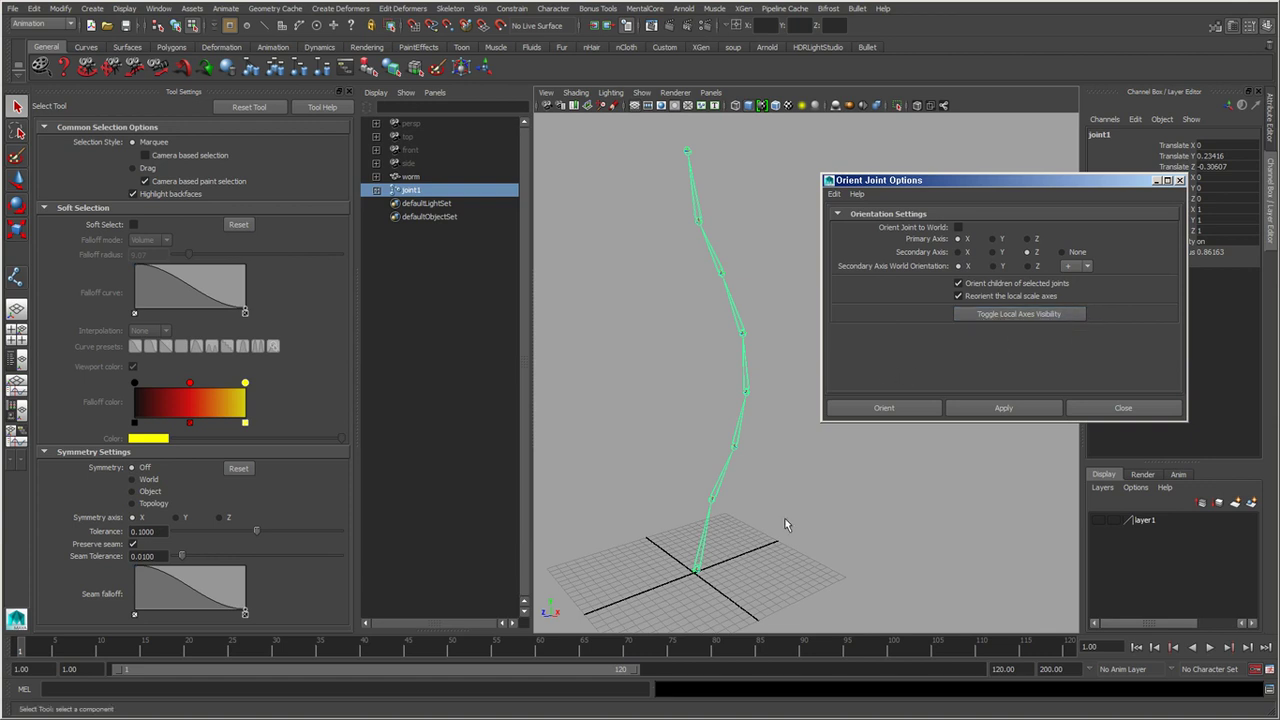
alt+drag(785, 523, 732, 487)
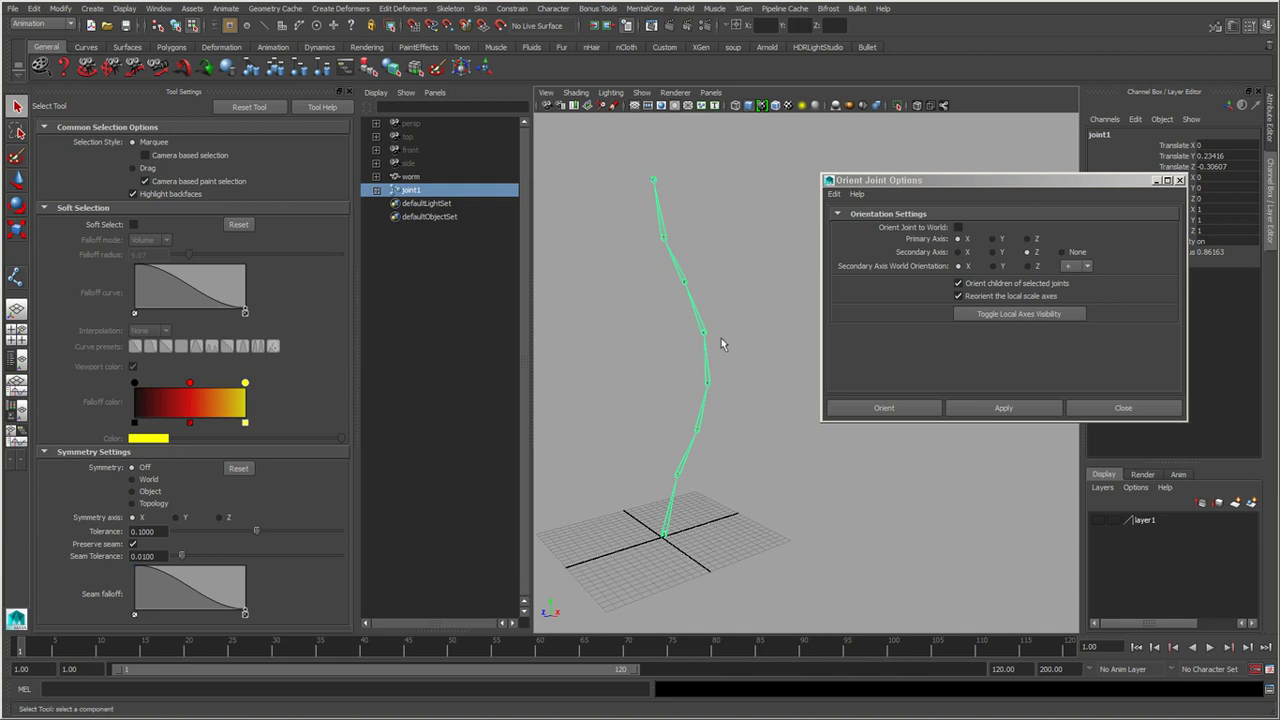
Select joint1 in object mode and use Edit > Select Hierarchy to select every joint.
click(537, 257)
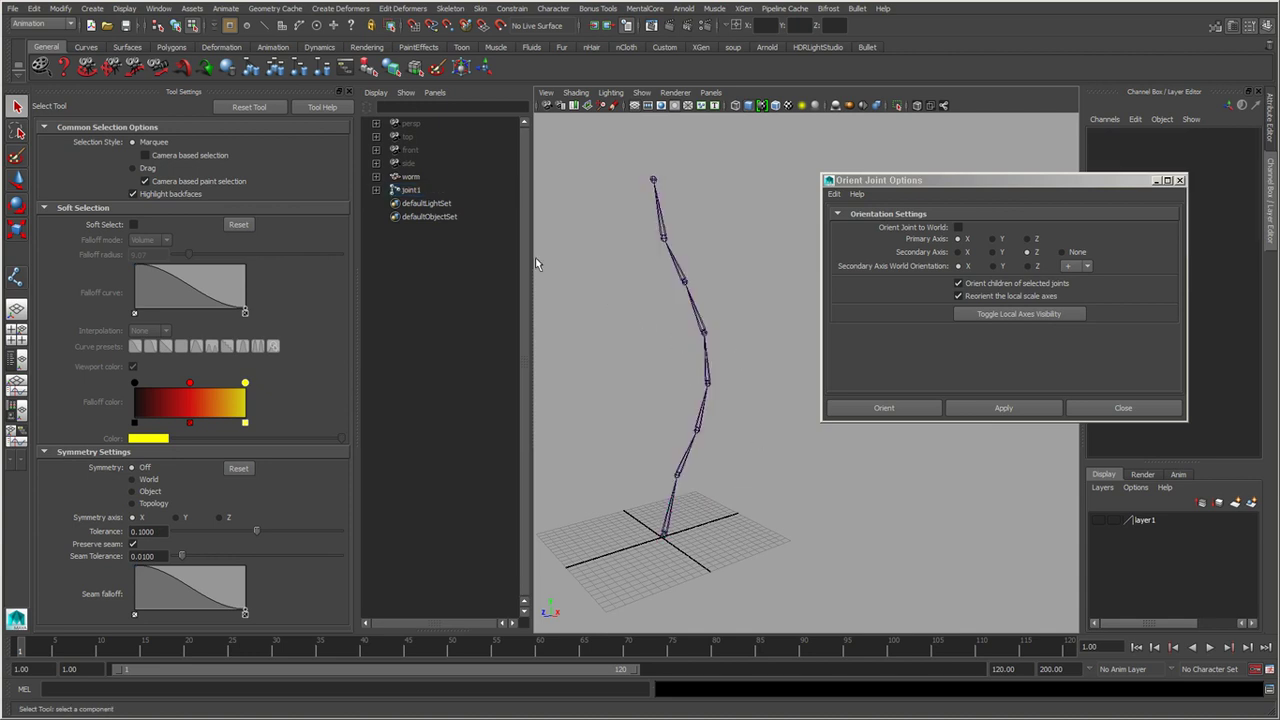
key(F8)
click(664, 538)
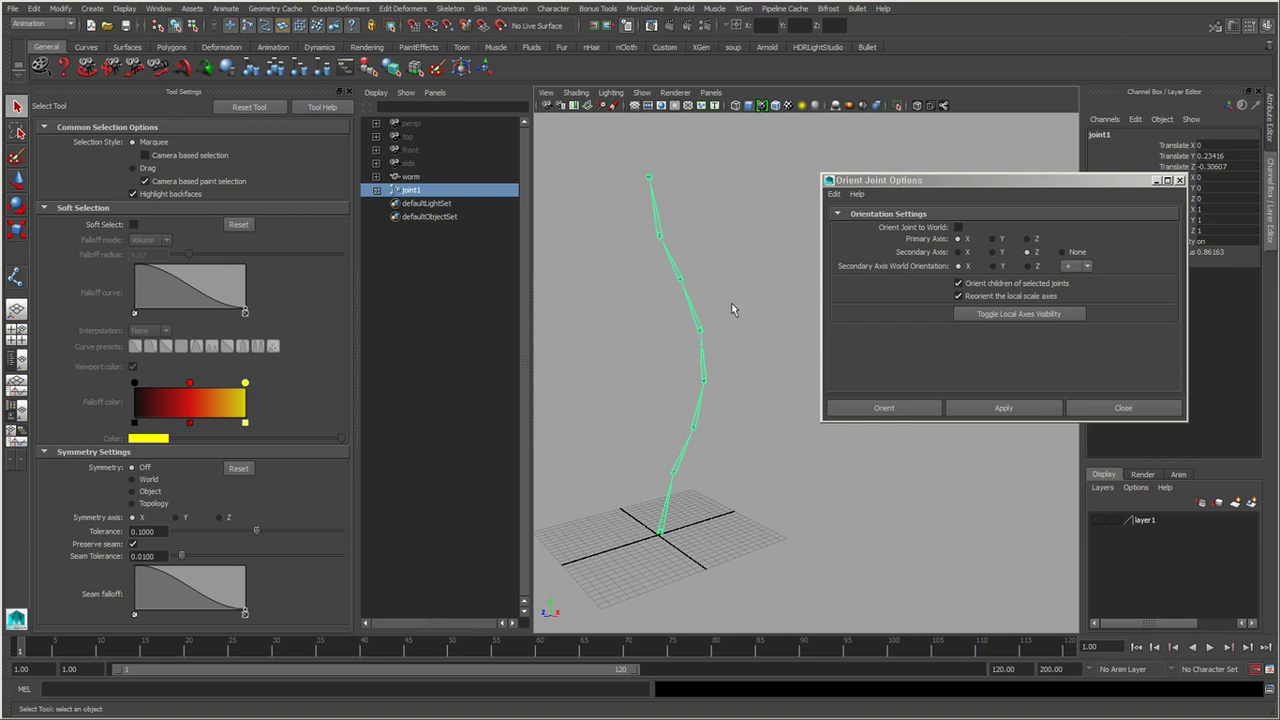
right_click(708, 229)
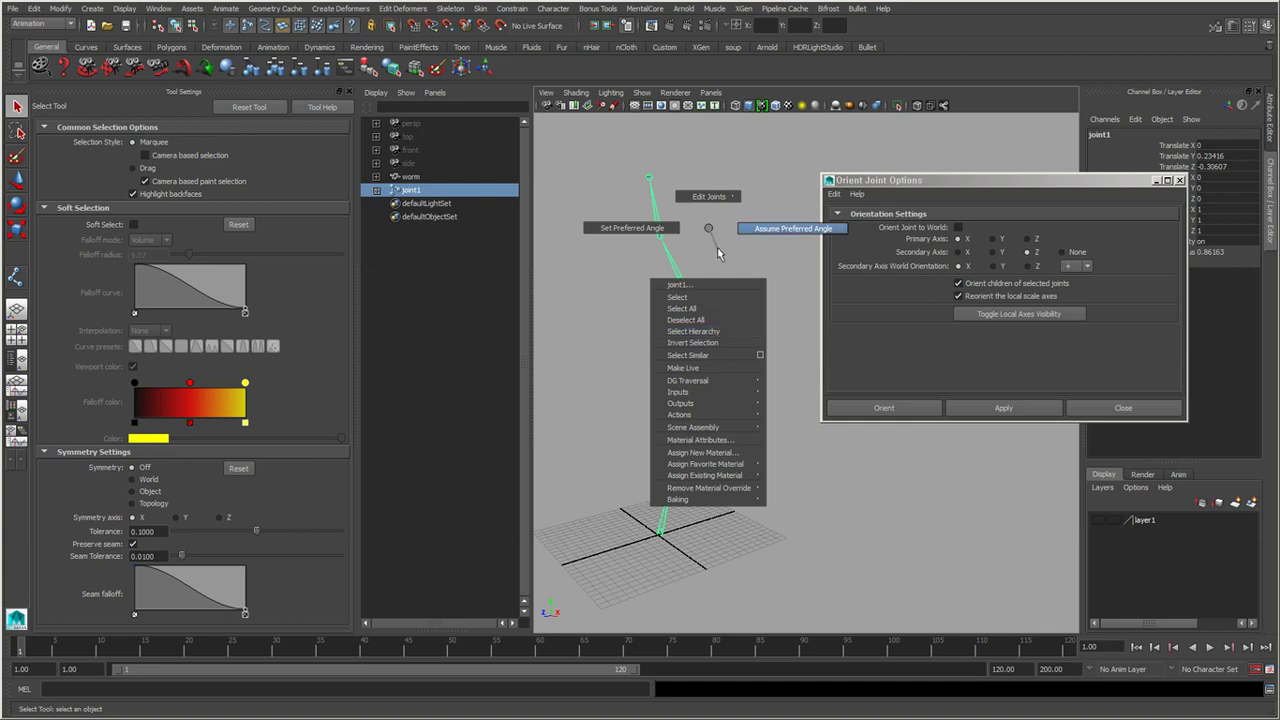
click(717, 247)
click(33, 10)
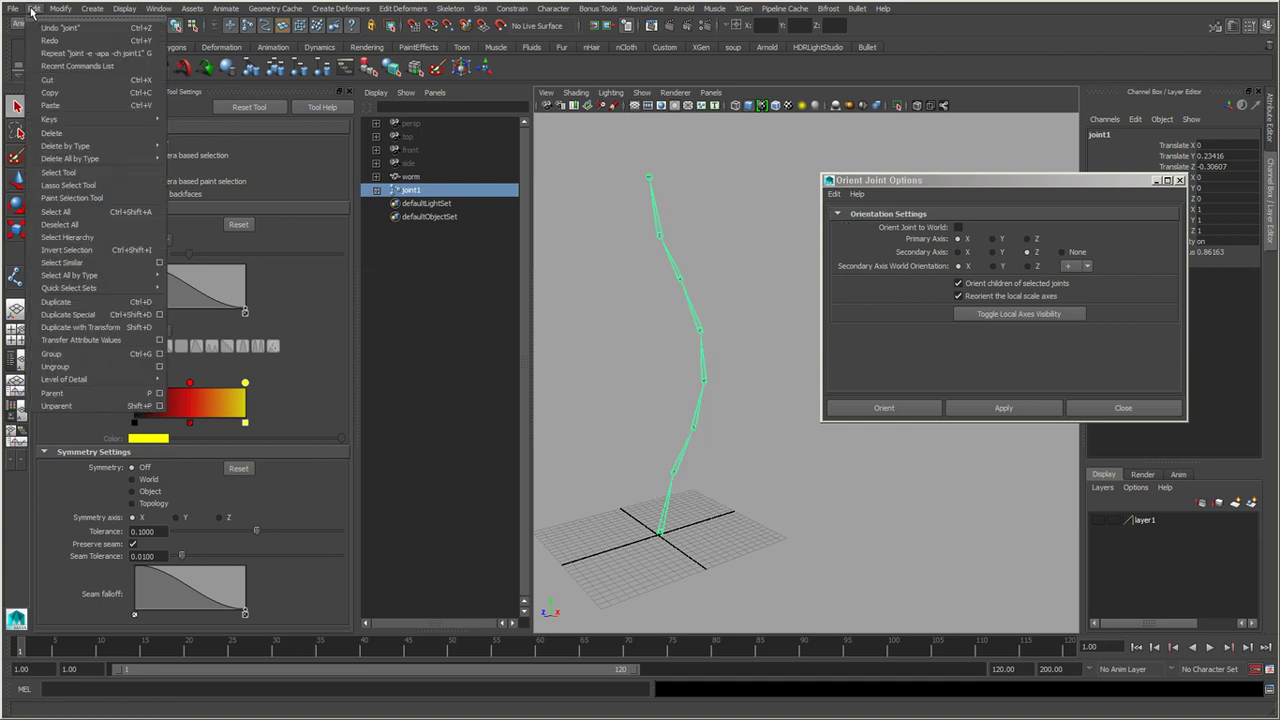
click(110, 242)
right_drag(719, 218, 739, 316)
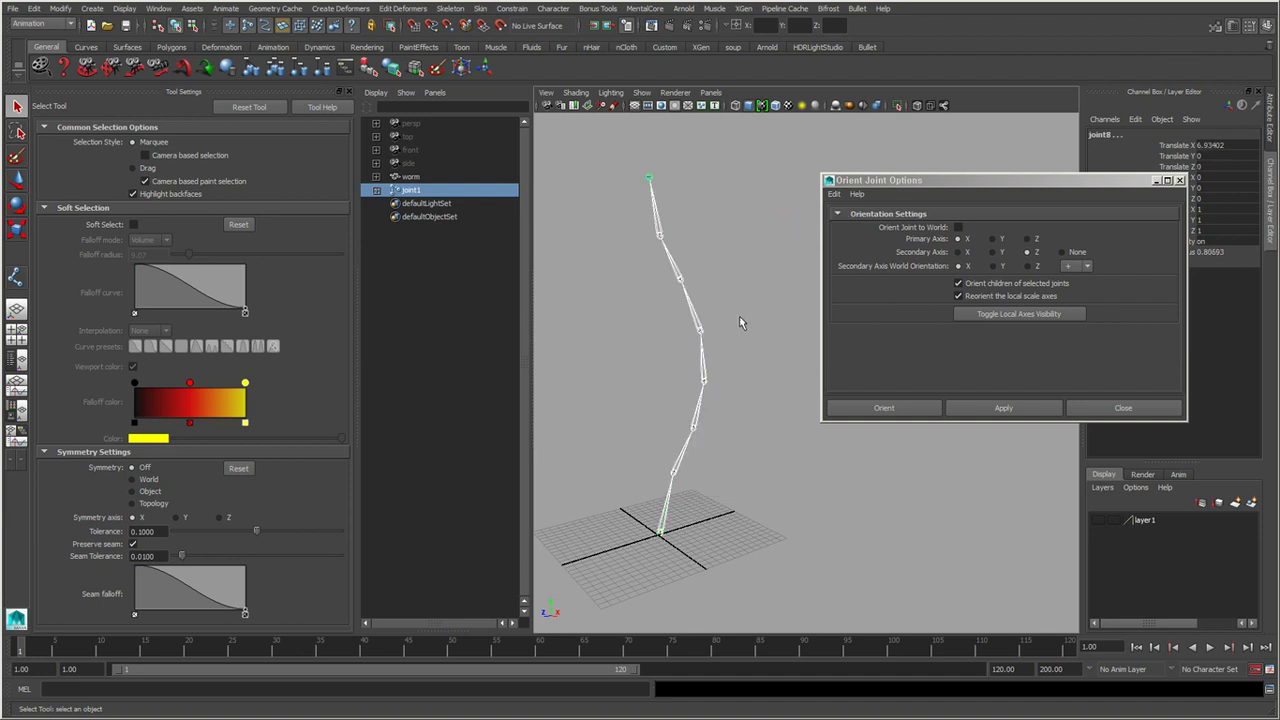
Turn on local axes visibility for every joint and frame the whole skeleton.
click(1046, 317)
alt+middle_drag(714, 533, 713, 553)
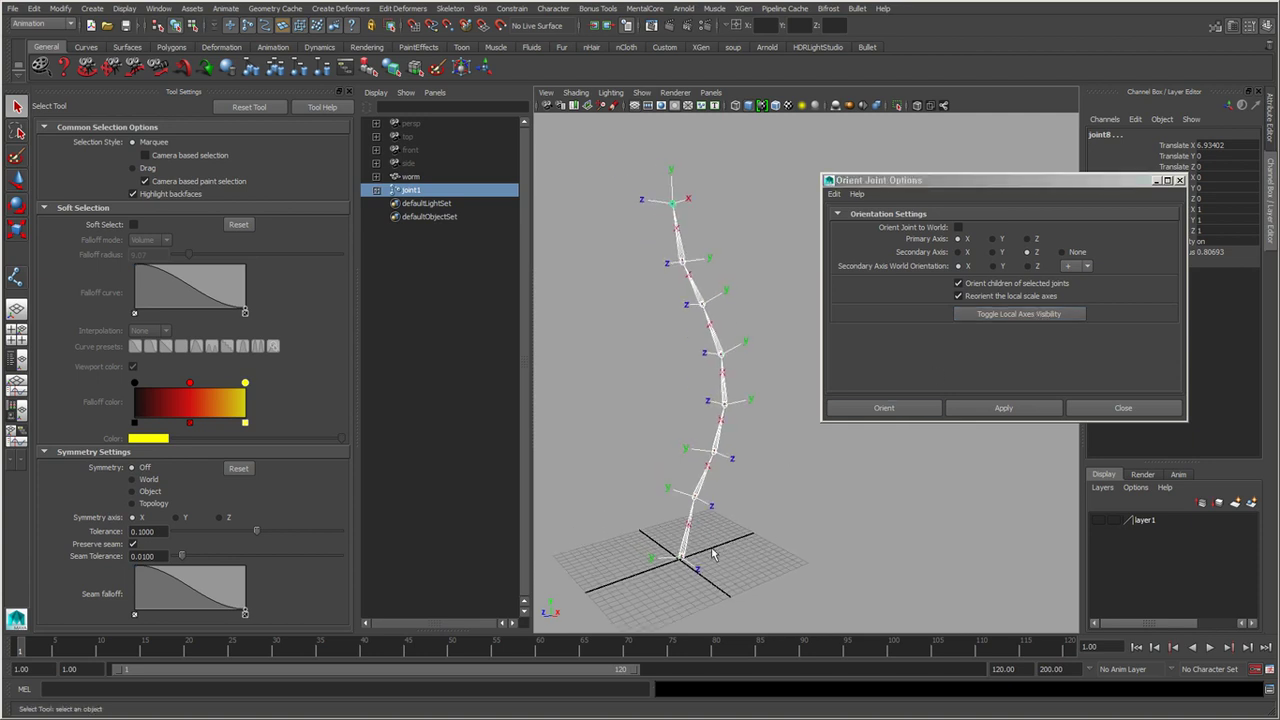
alt+drag(714, 553, 697, 567)
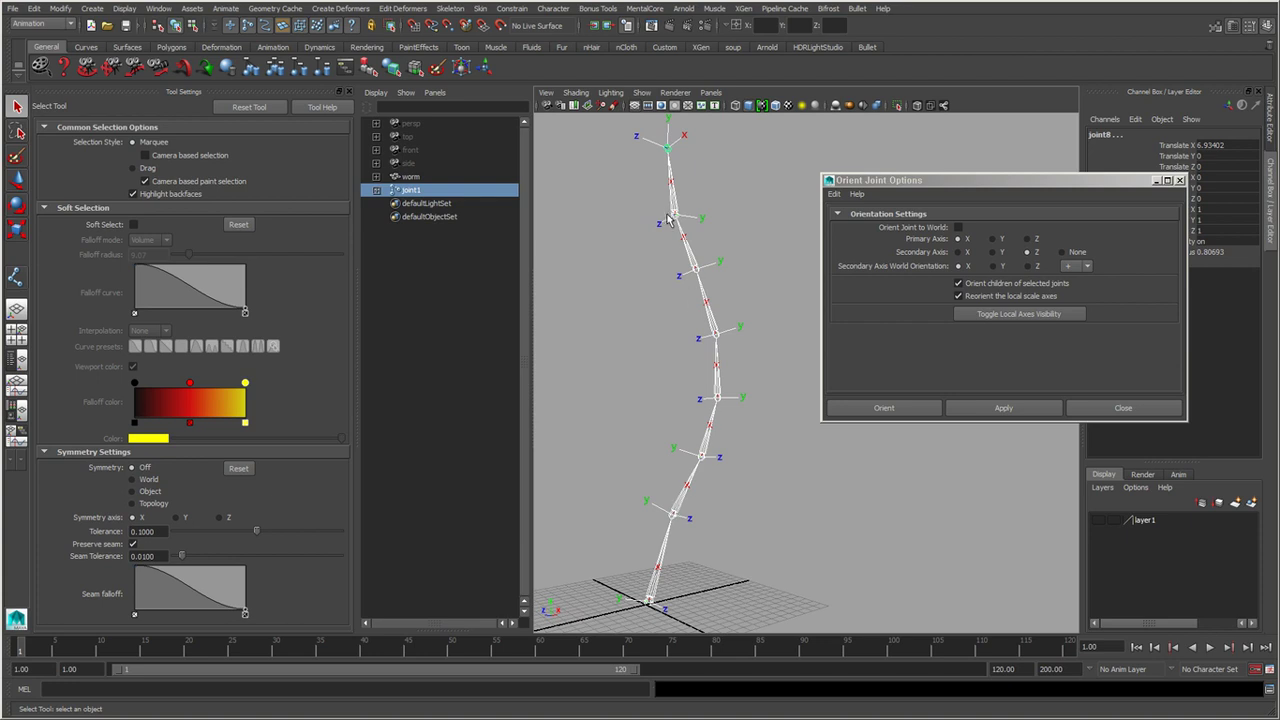
alt+drag(724, 448, 687, 490)
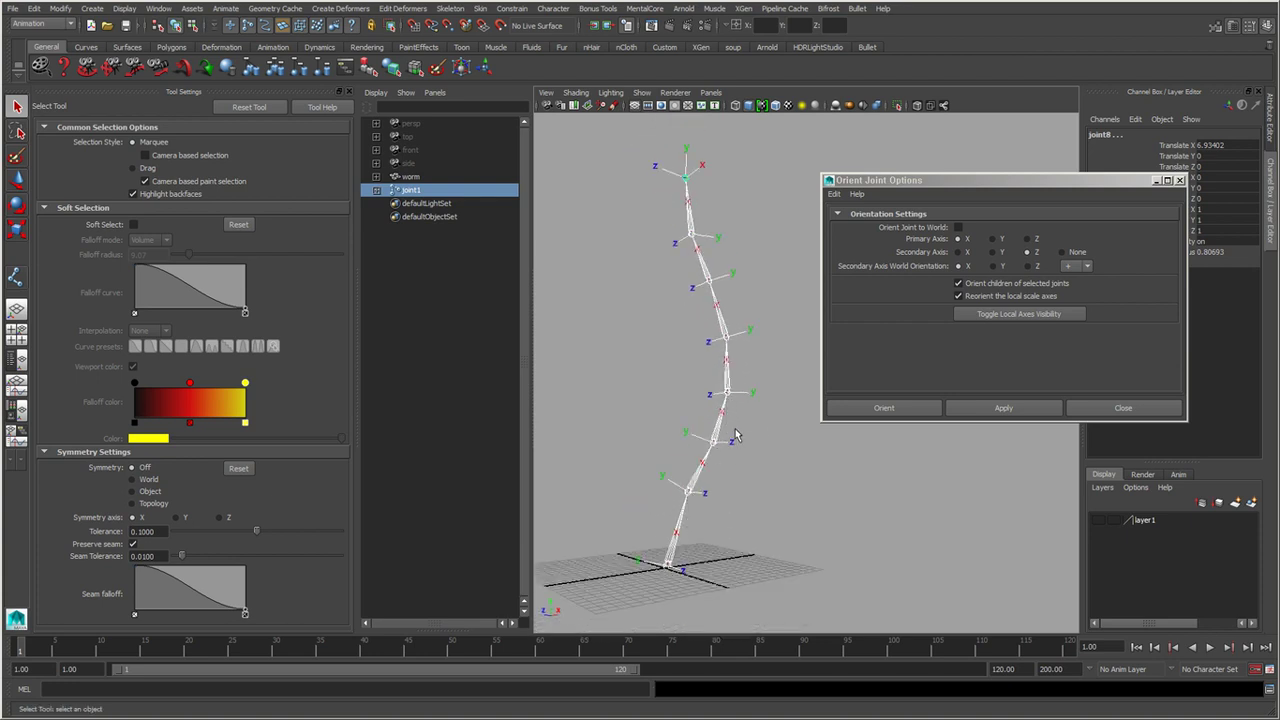
scroll(755, 468, up, 2)
scroll(755, 468, up, 2)
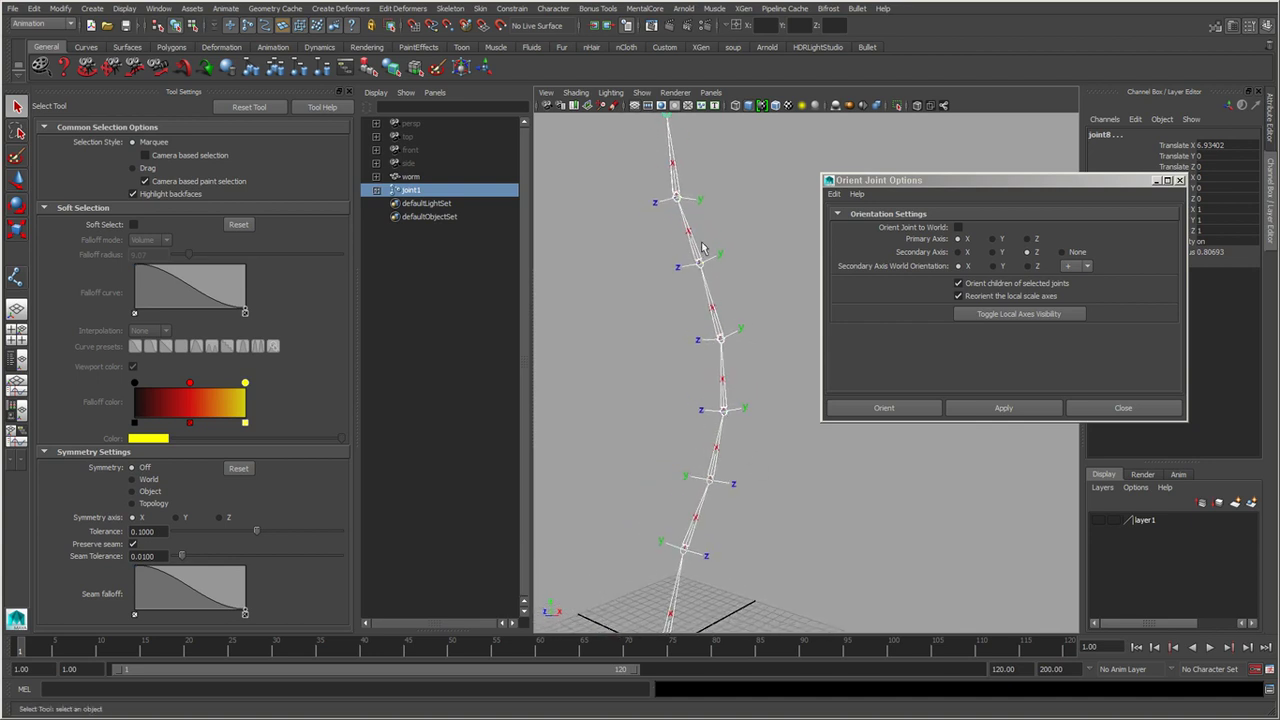
key(a)
alt+drag(692, 413, 714, 338)
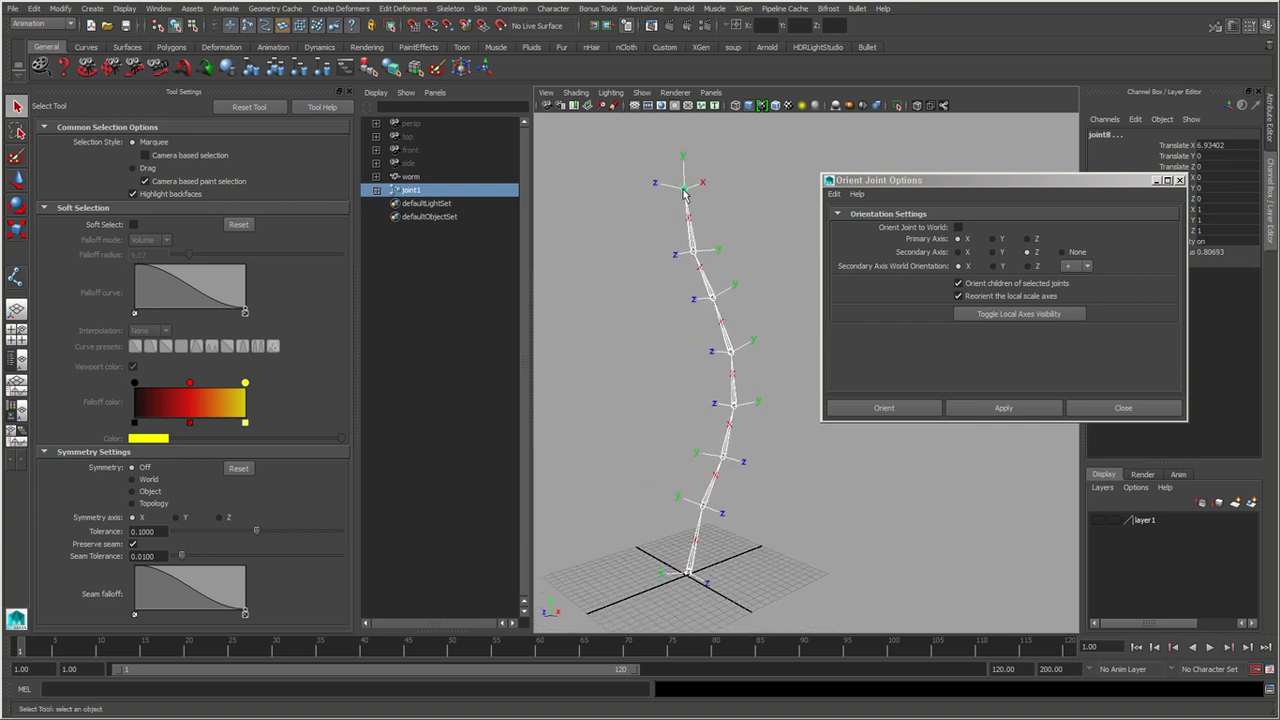
alt+right_drag(712, 538, 755, 508)
alt+drag(755, 508, 689, 485)
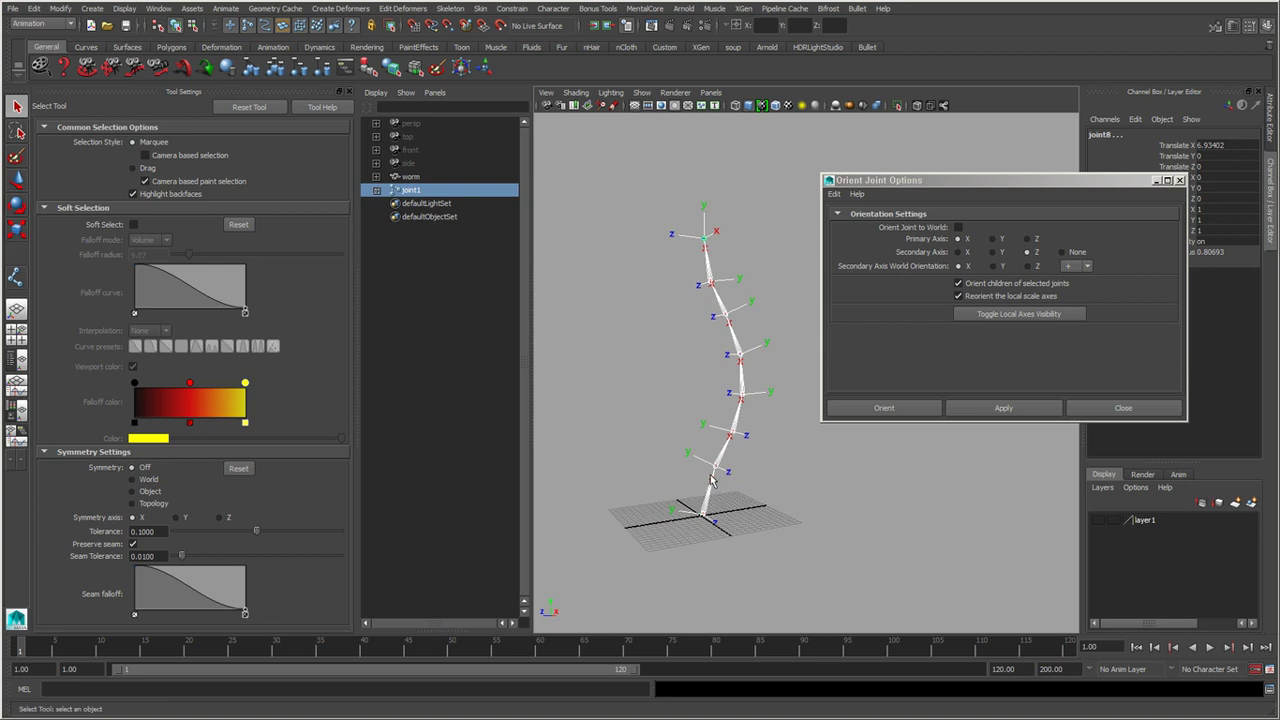
Orbit and dolly in to inspect the upper joints' axes, then pull back to the whole chain.
click(452, 8)
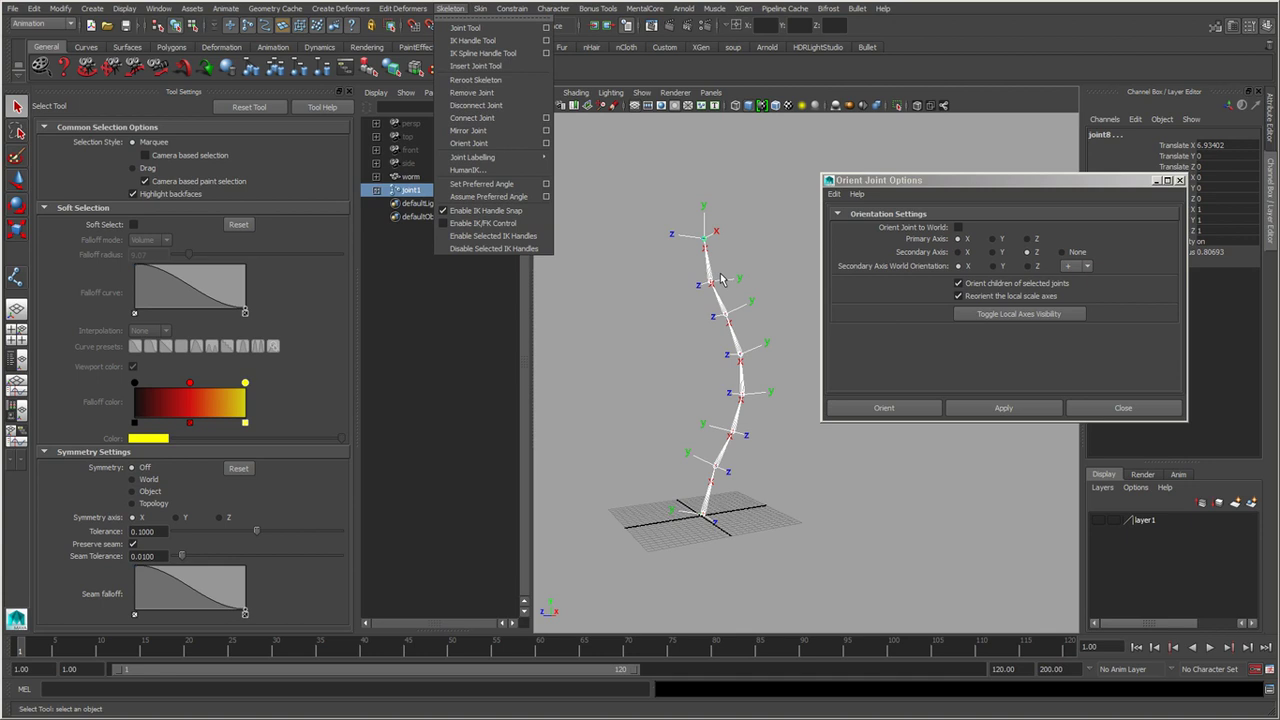
click(720, 279)
alt+drag(720, 279, 855, 196)
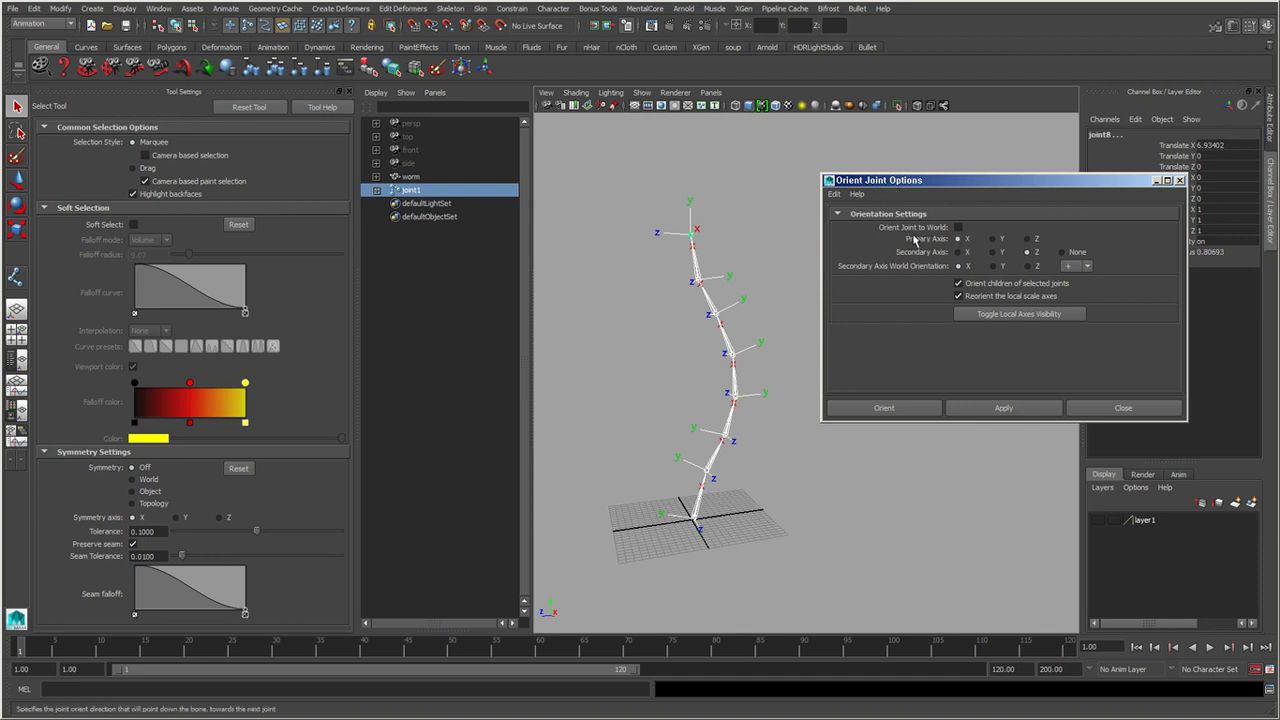
mouse_move(741, 480)
alt+mouse_down()
mouse_move(737, 456)
mouse_move(667, 486)
mouse_move(747, 431)
alt+mouse_up()
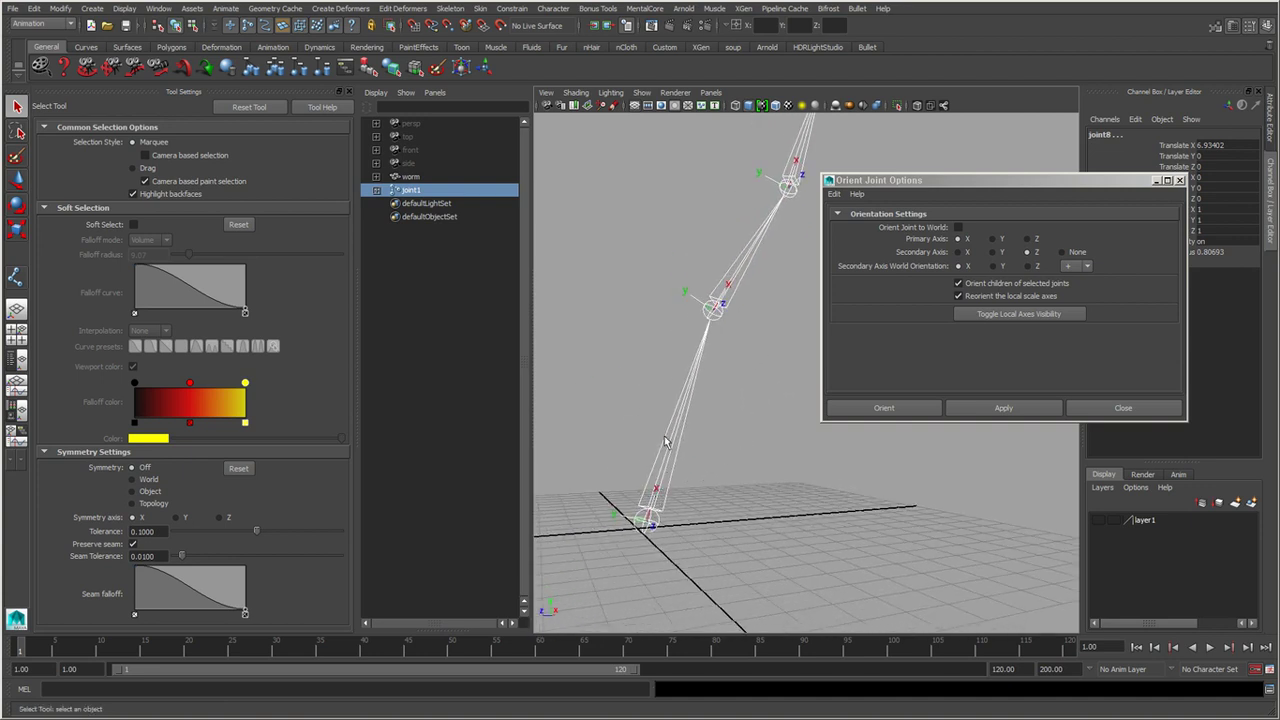
alt+middle_drag(765, 222, 667, 486)
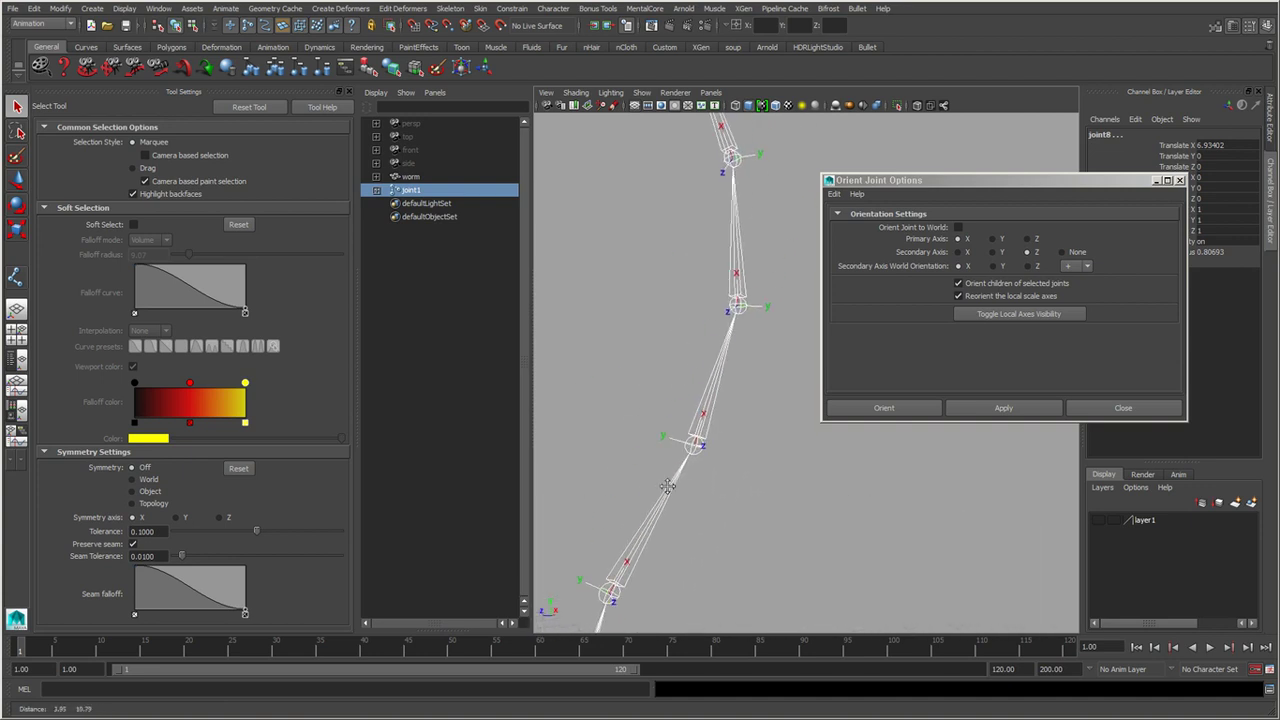
alt+right_drag(667, 486, 654, 403)
alt+drag(654, 403, 755, 370)
mouse_move(781, 378)
alt+right_down()
mouse_move(698, 375)
mouse_move(714, 434)
mouse_move(720, 367)
alt+right_up()
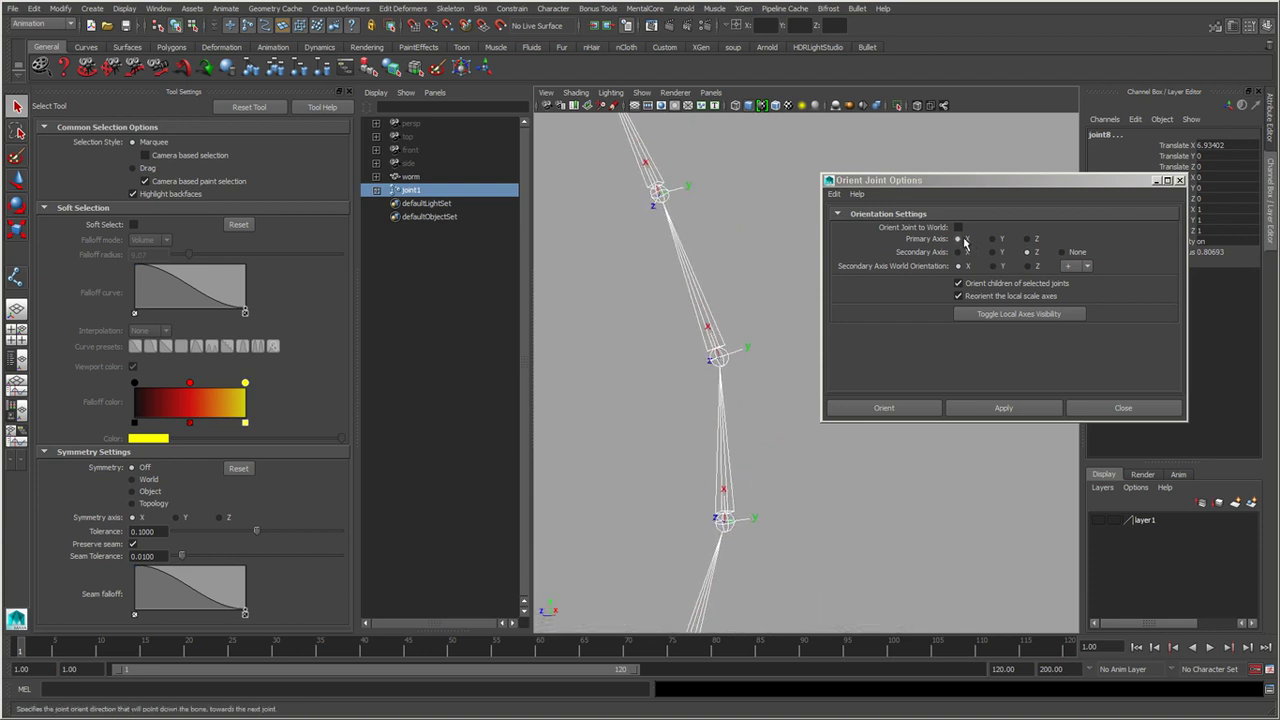
alt+drag(705, 405, 764, 464)
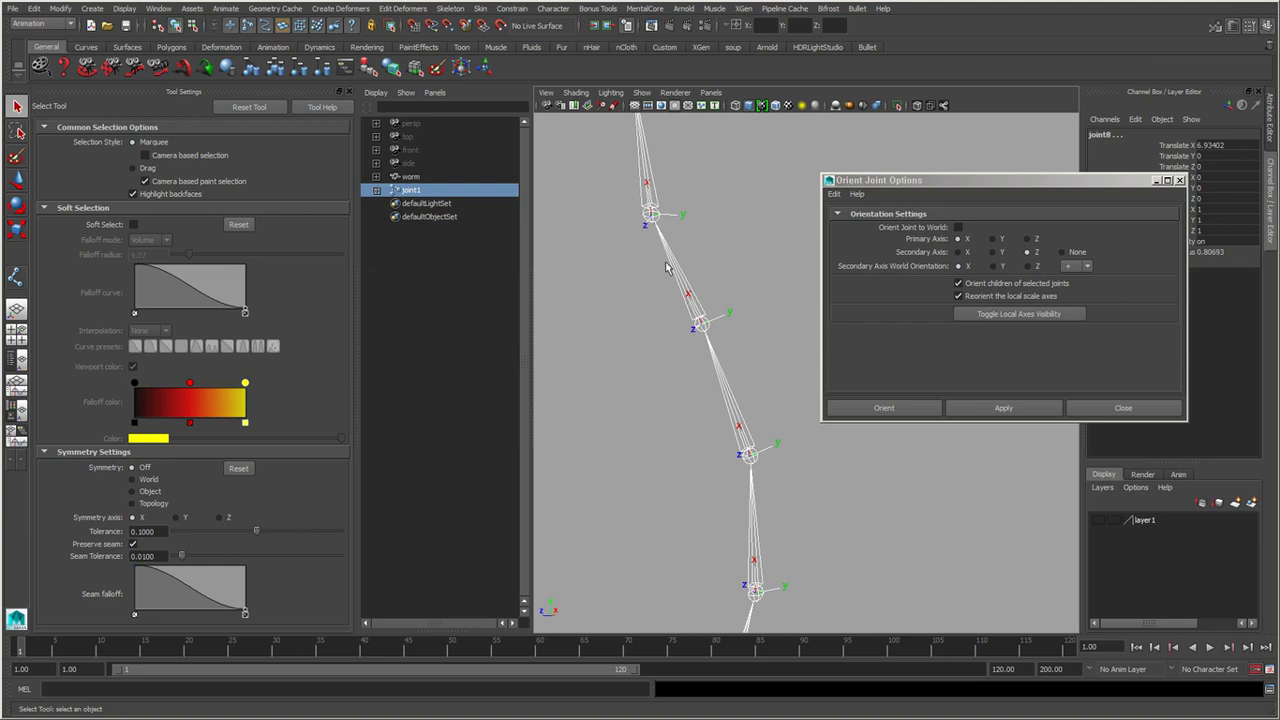
alt+drag(667, 268, 711, 443)
alt+right_drag(711, 443, 674, 448)
alt+drag(674, 448, 714, 448)
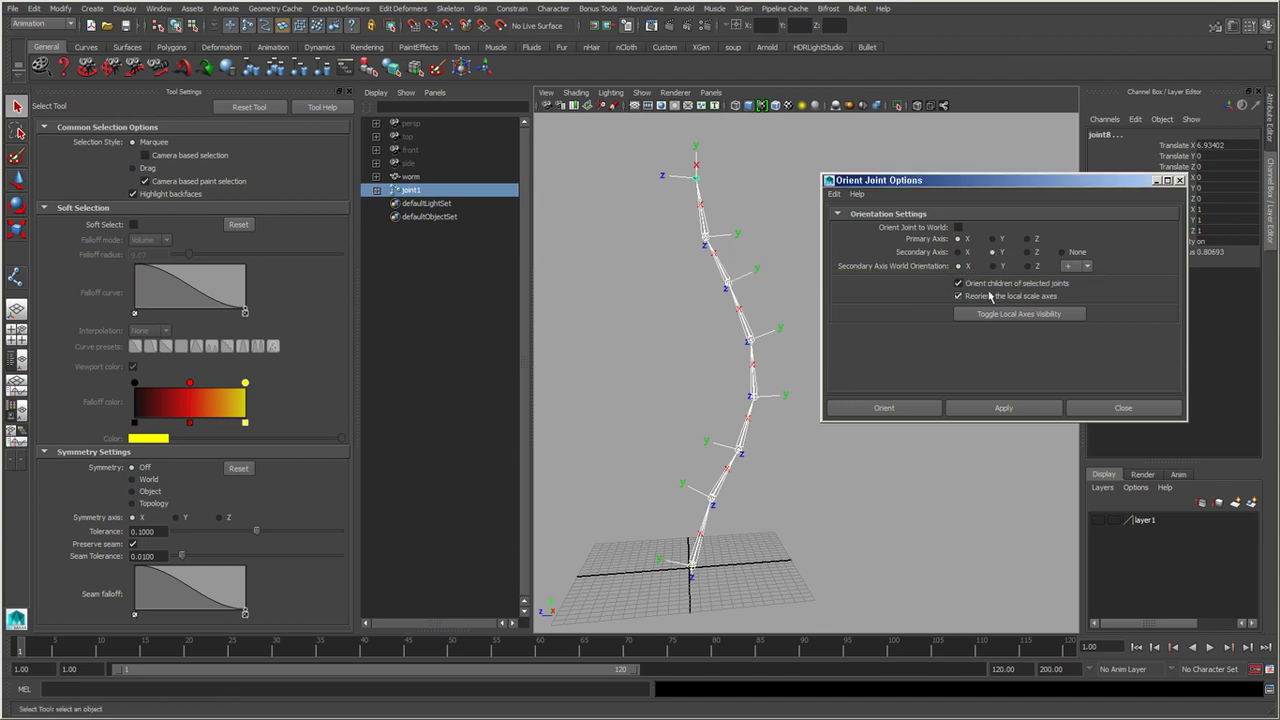
Orient the joints with Y as secondary axis and World Orientation +Z.
click(988, 253)
alt+drag(683, 478, 697, 476)
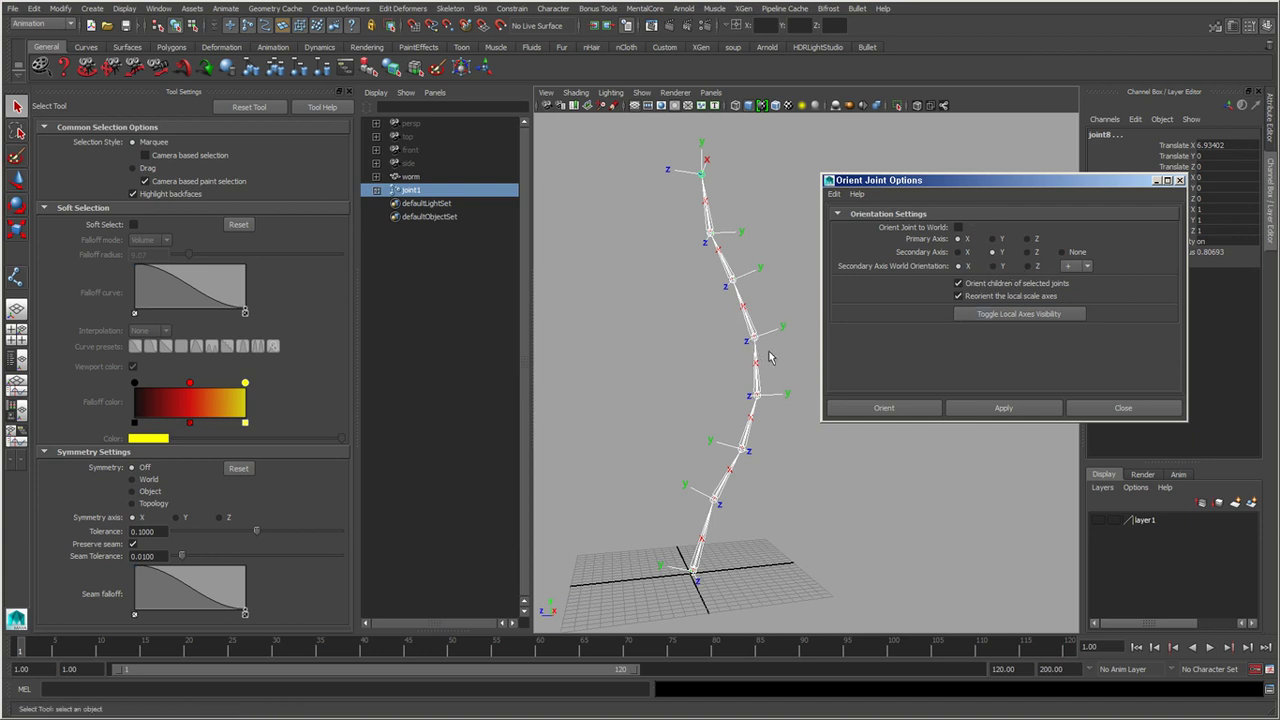
click(1030, 266)
click(1074, 267)
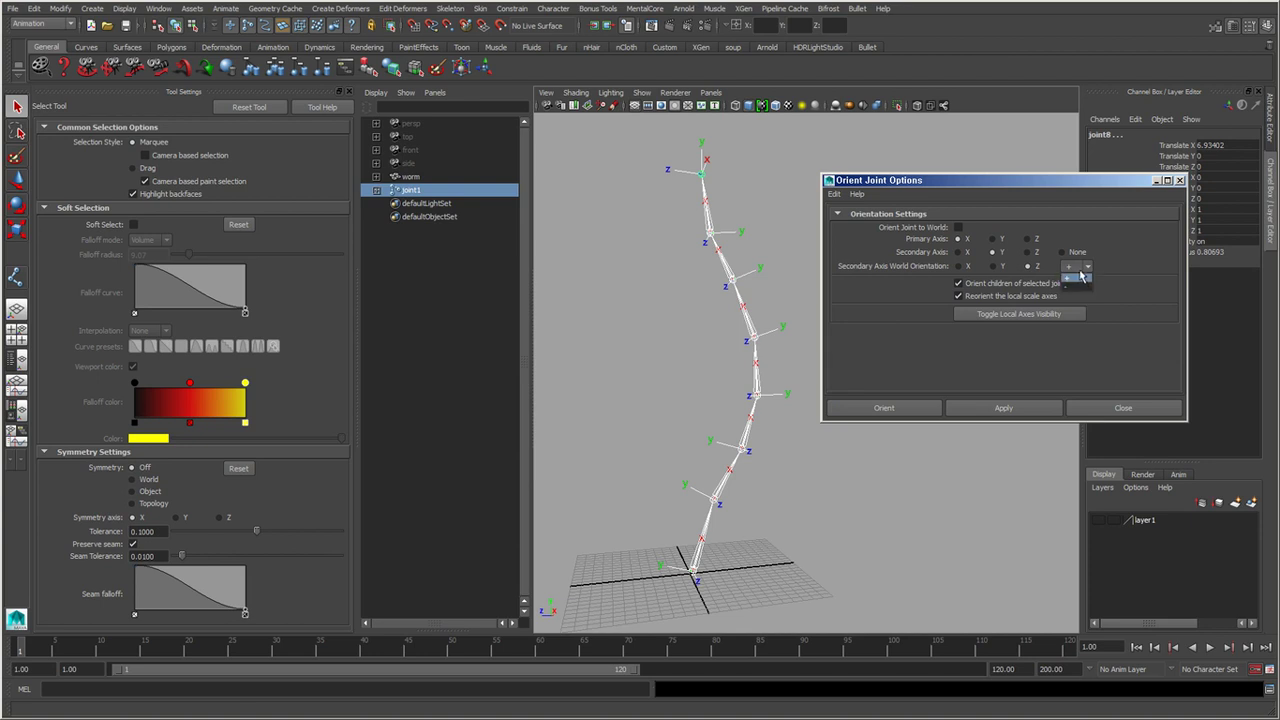
click(1075, 280)
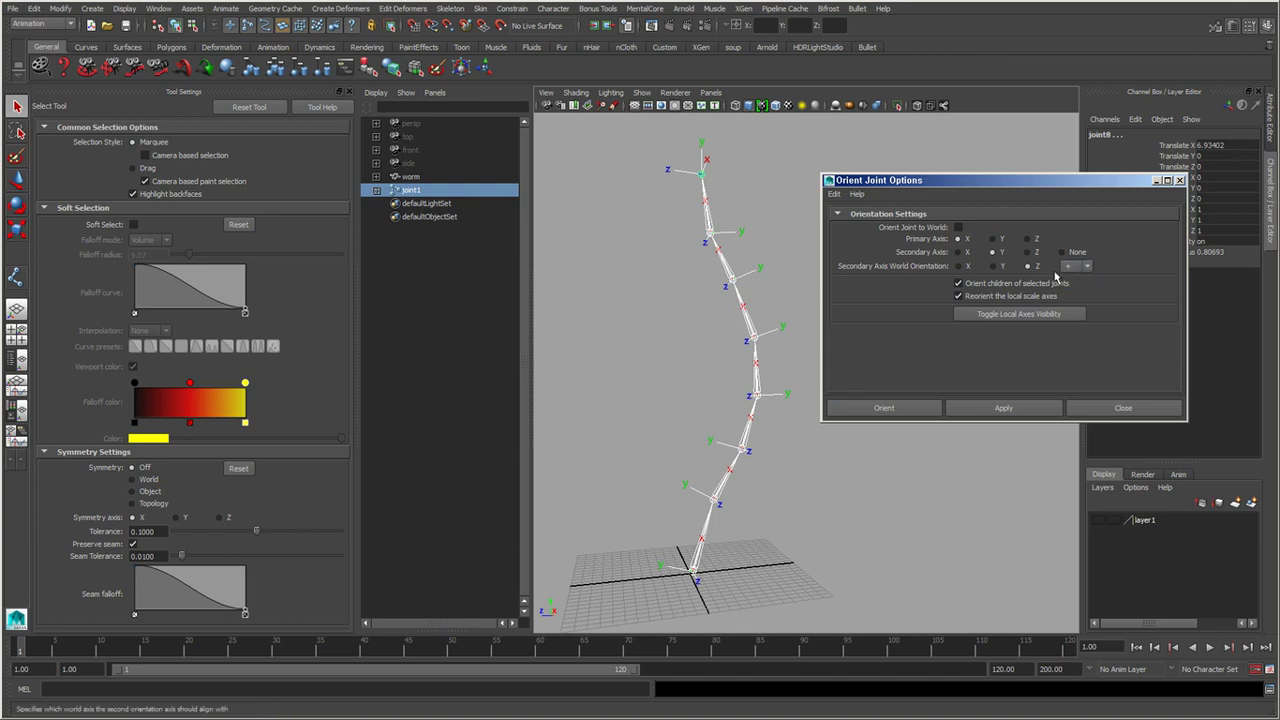
click(1003, 408)
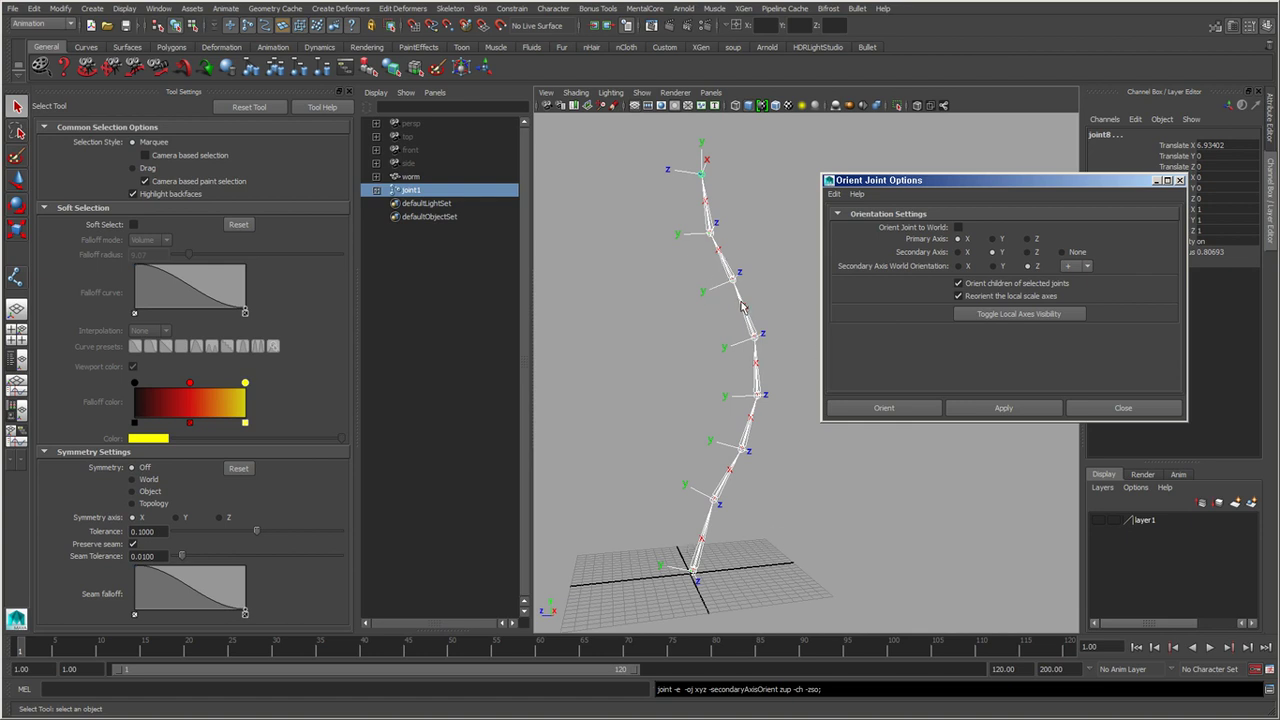
Reapply with World Orientation -Z, then hide the local axes and close the options.
click(1077, 266)
click(1076, 288)
click(1003, 408)
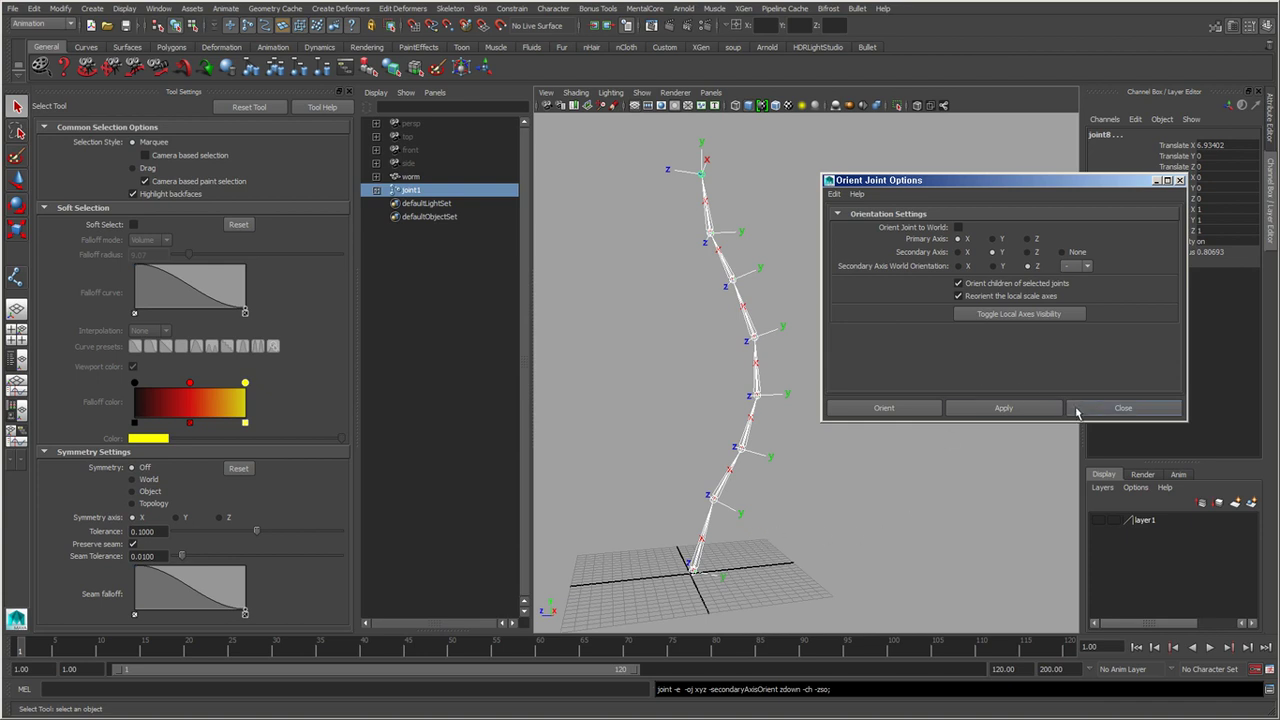
click(1022, 315)
click(1110, 407)
click(835, 485)
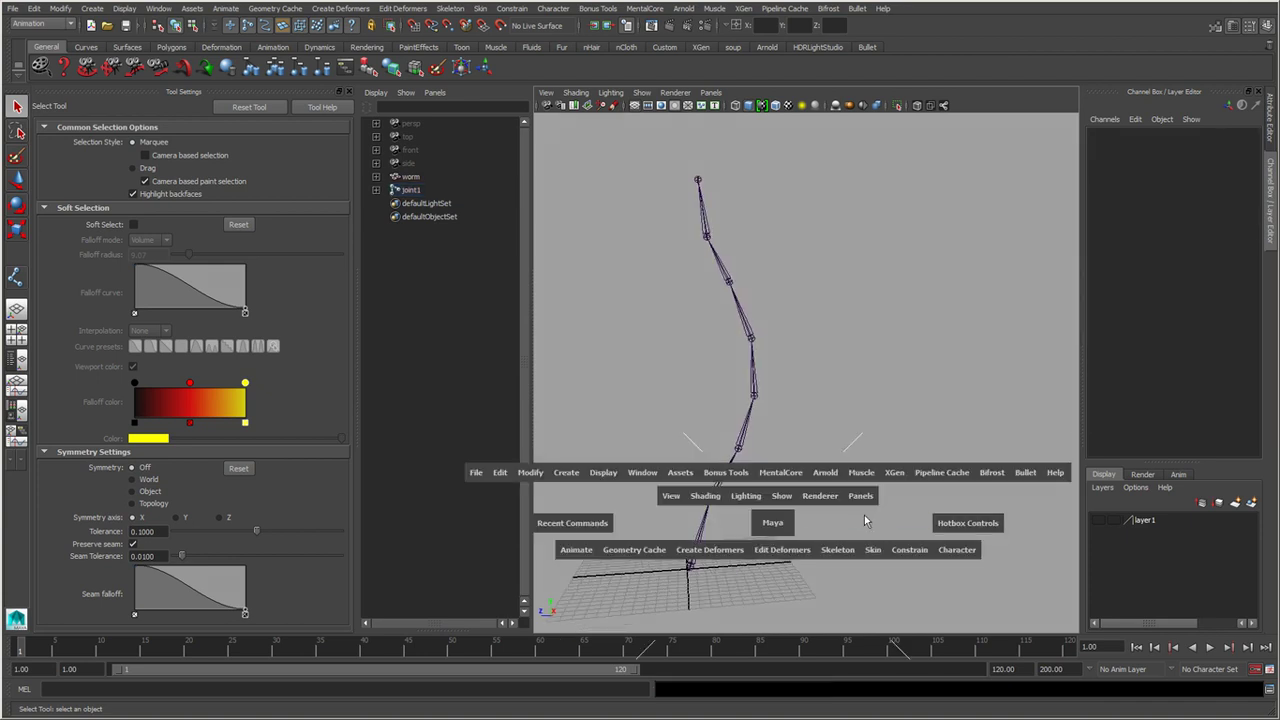
Show the Attribute Editor and switch to a side view framing the joint chain.
key(ctrl+a)
alt+drag(743, 487, 769, 493)
mouse_move(740, 440)
alt+mouse_down()
mouse_move(727, 447)
mouse_move(771, 457)
mouse_move(708, 457)
alt+mouse_up()
key(space)
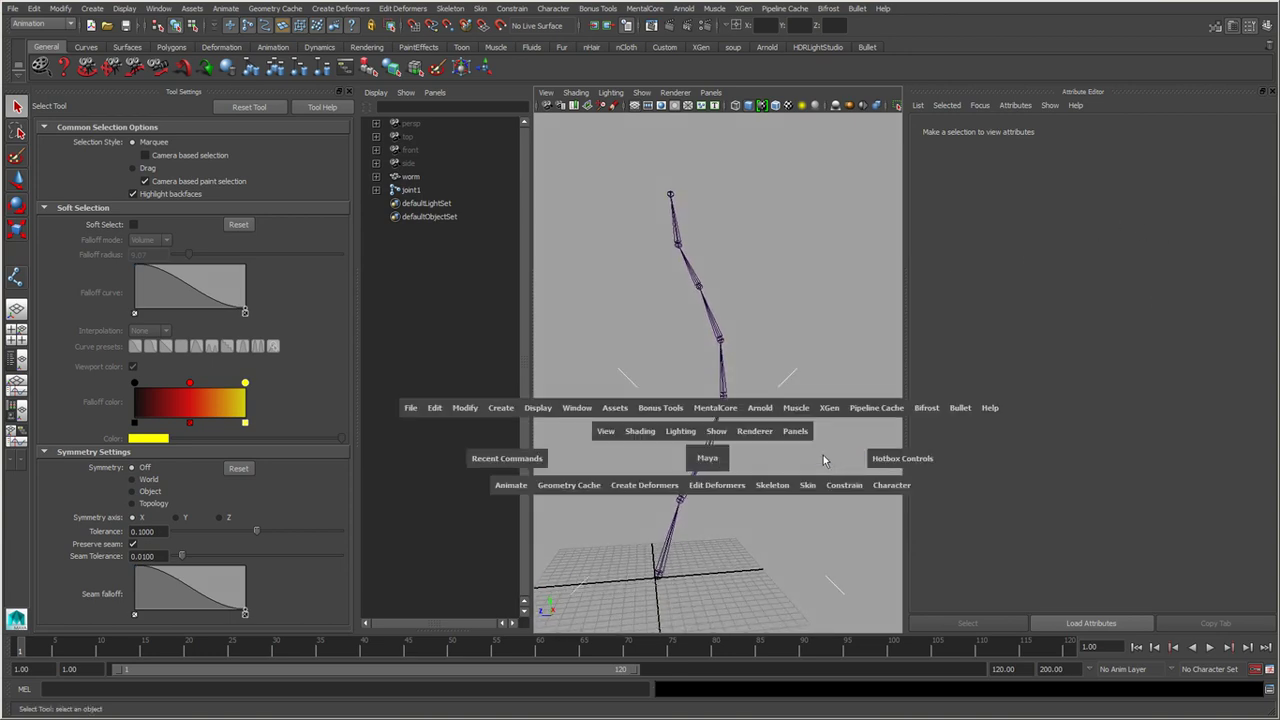
drag(823, 455, 730, 488)
alt+middle_drag(730, 495, 766, 451)
alt+right_drag(766, 451, 649, 509)
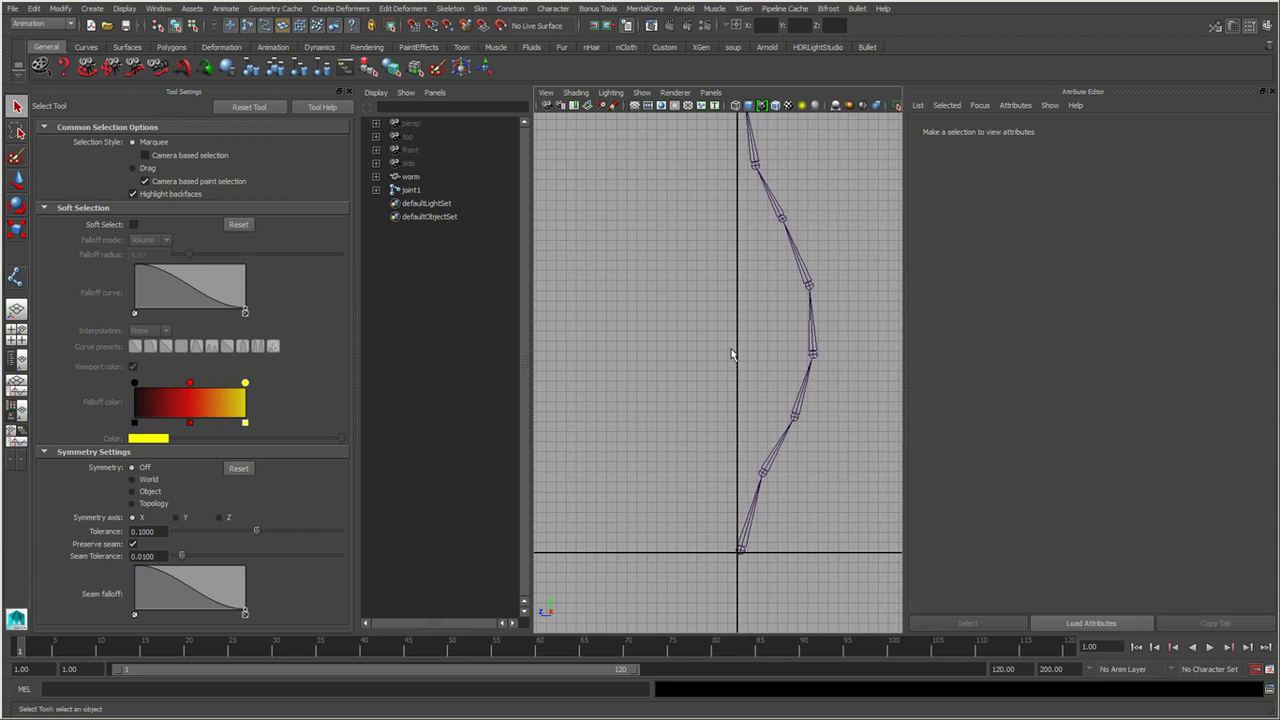
key(space)
Create a spline IK handle from joint2 to the top joint with the IK Spline Handle Tool.
click(797, 377)
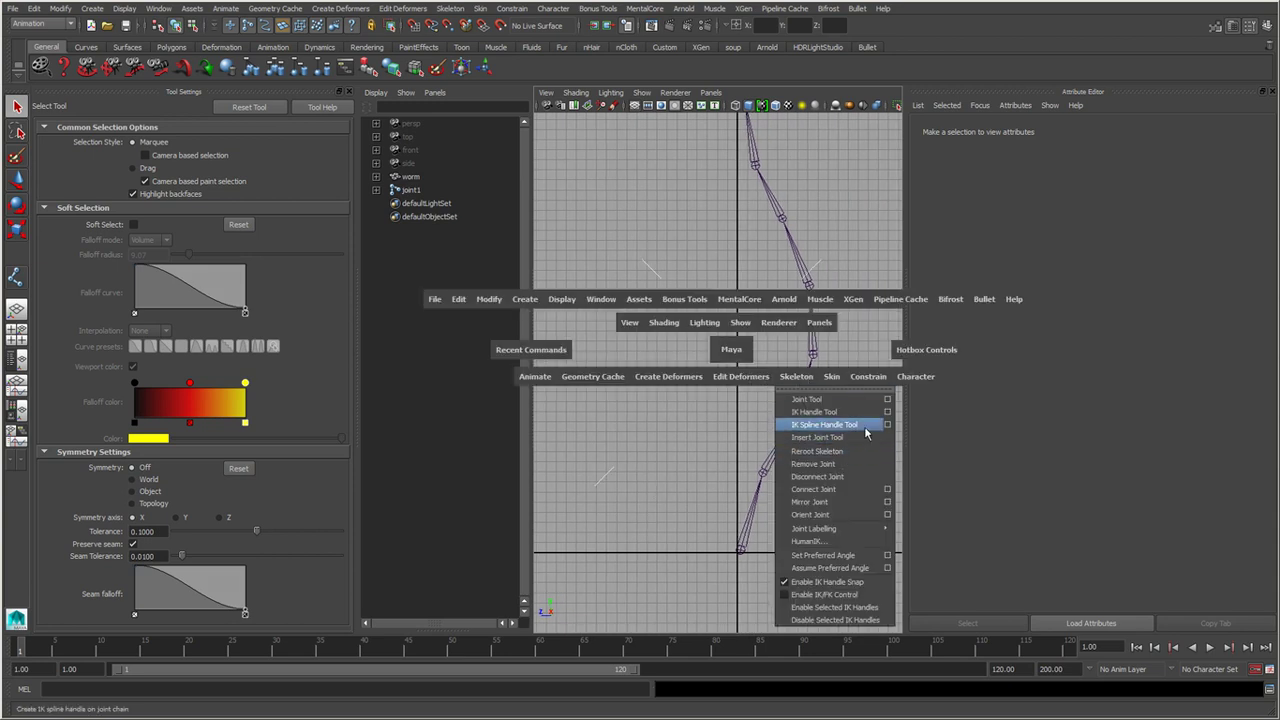
click(874, 425)
alt+middle_drag(757, 409, 666, 443)
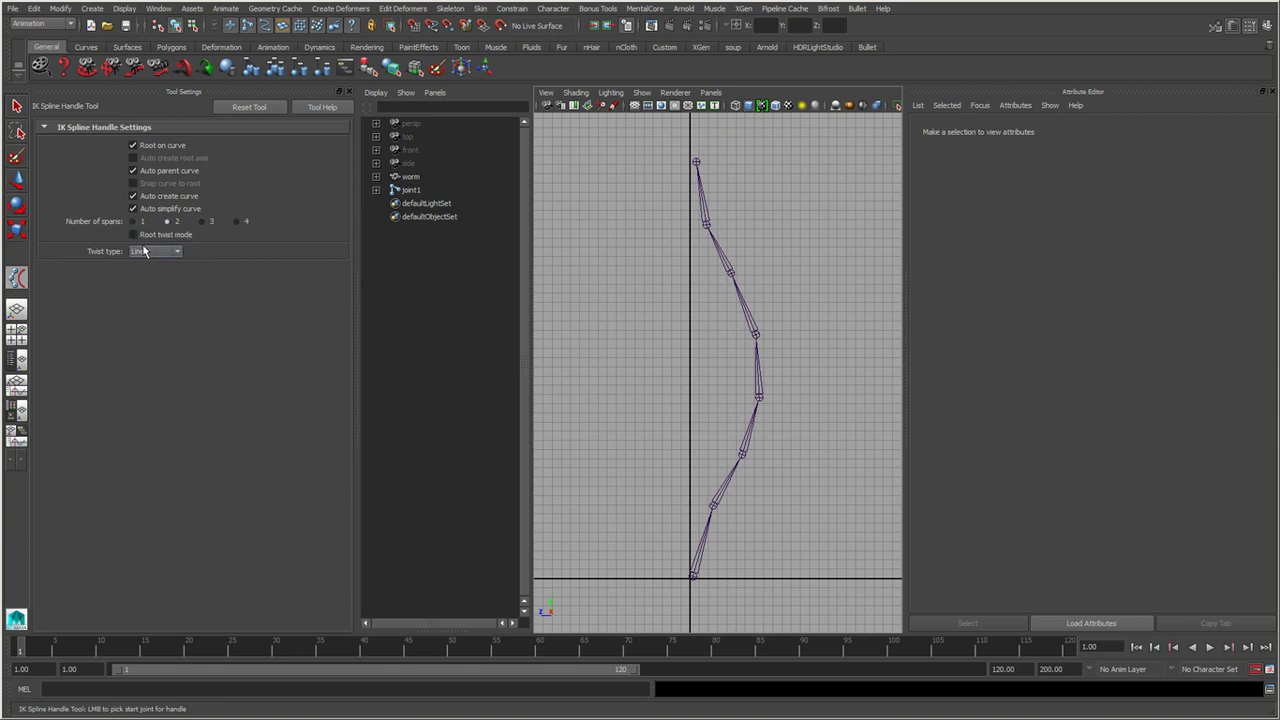
alt+middle_drag(704, 542, 669, 551)
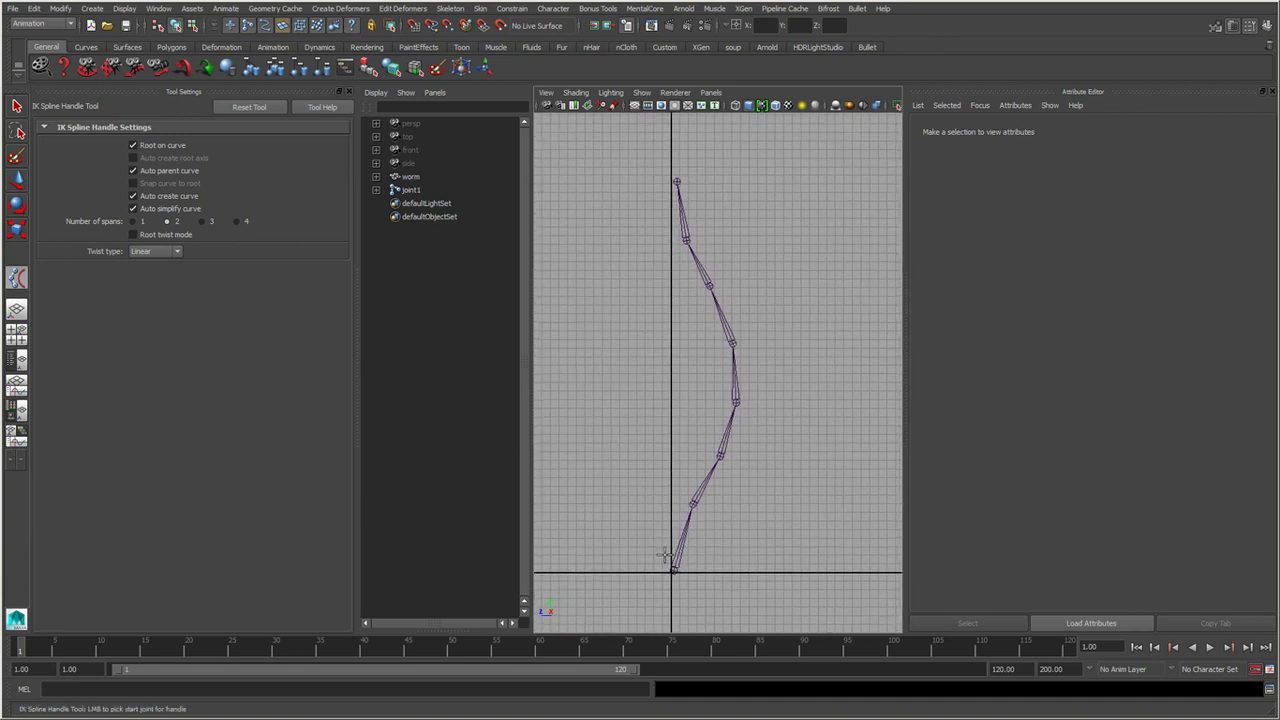
alt+right_drag(731, 471, 690, 540)
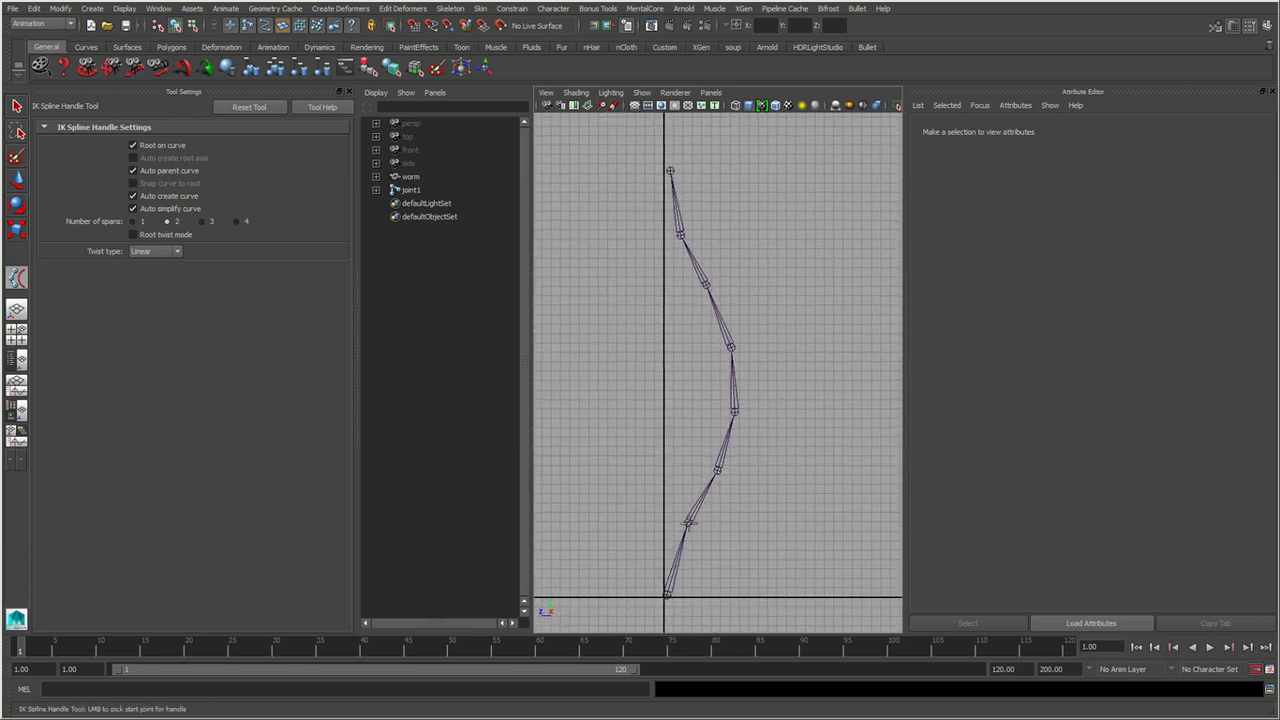
click(687, 522)
alt+middle_drag(697, 399, 691, 423)
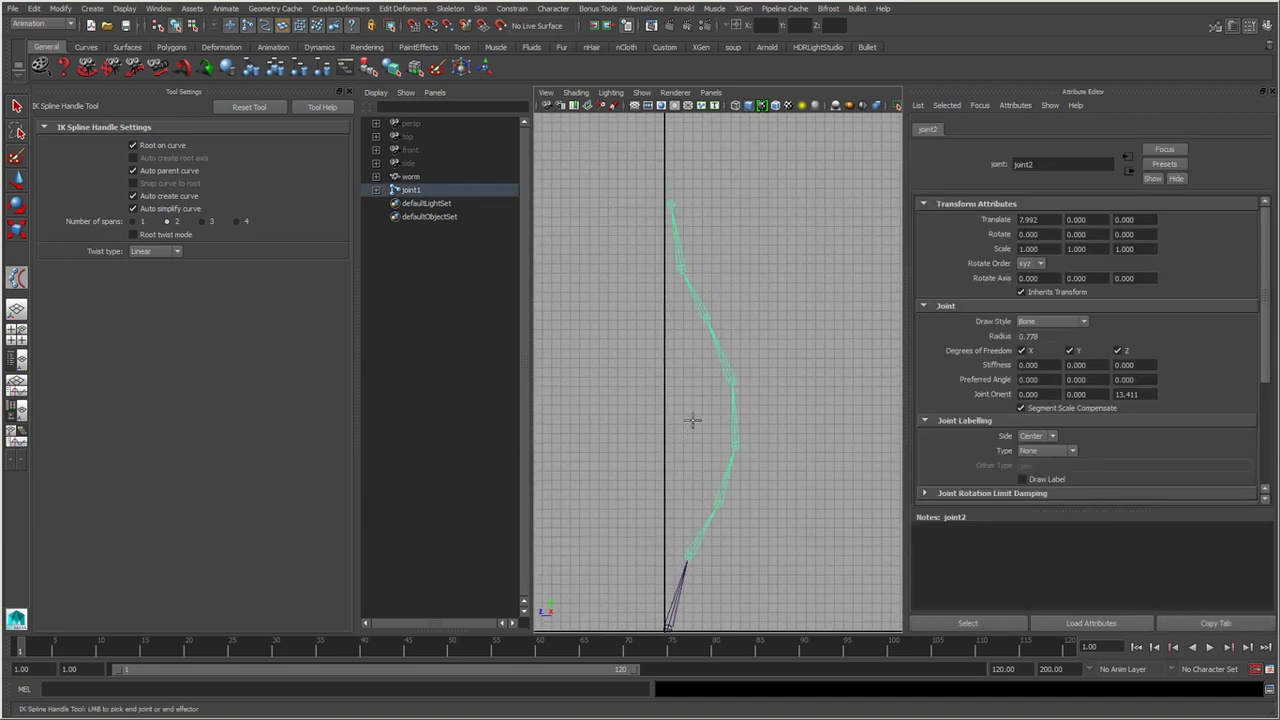
click(682, 272)
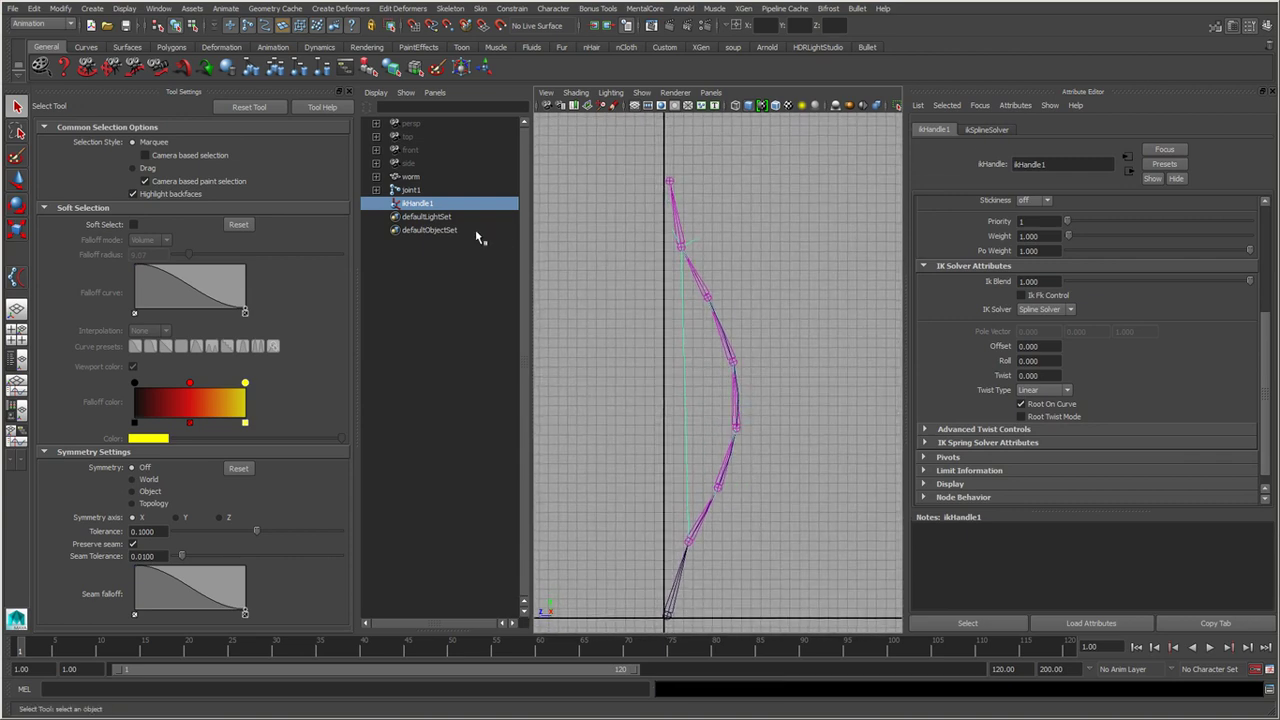
Select curve1 under joint1 in the Outliner and return to the perspective view.
click(376, 189)
click(418, 216)
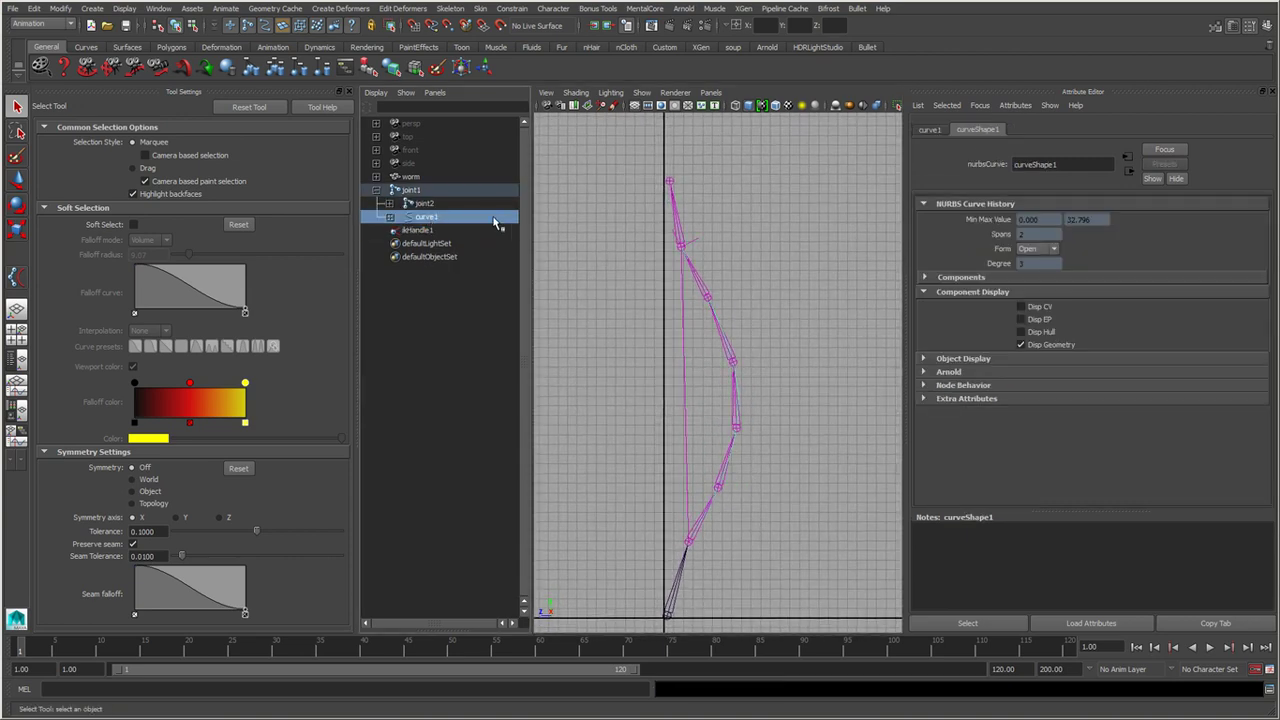
key(space)
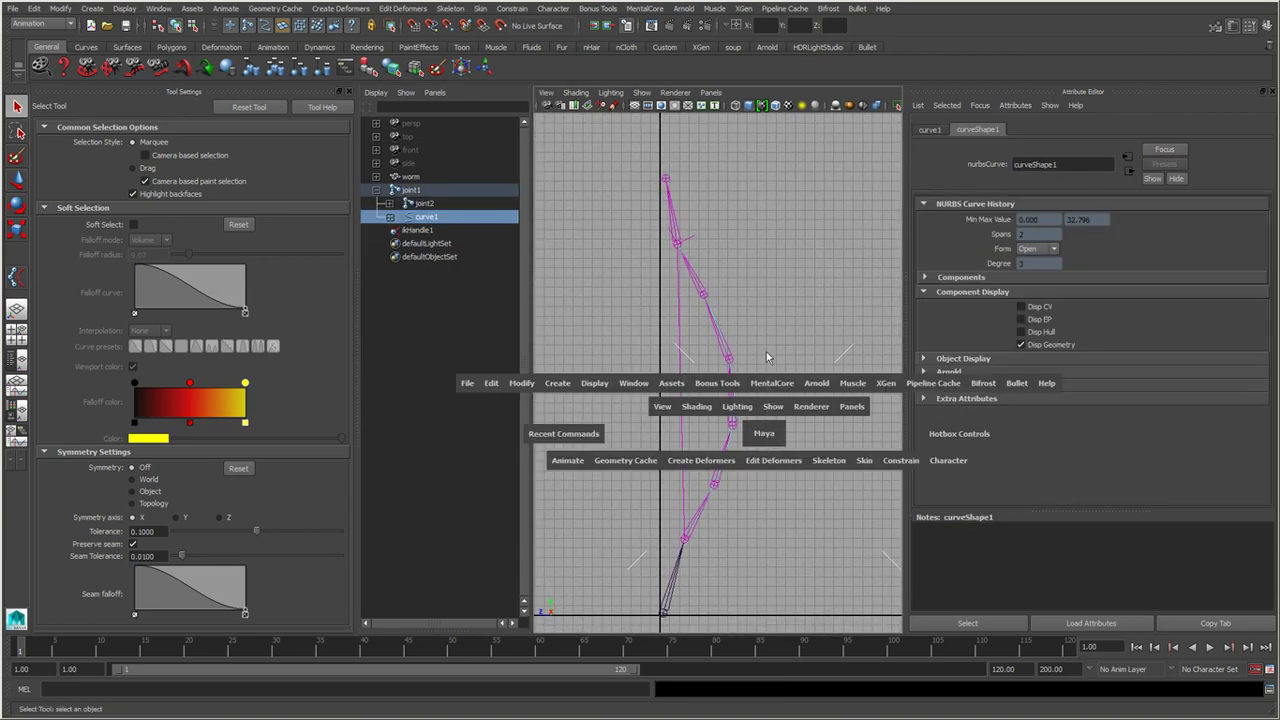
drag(766, 351, 600, 300)
click(569, 272)
click(437, 230)
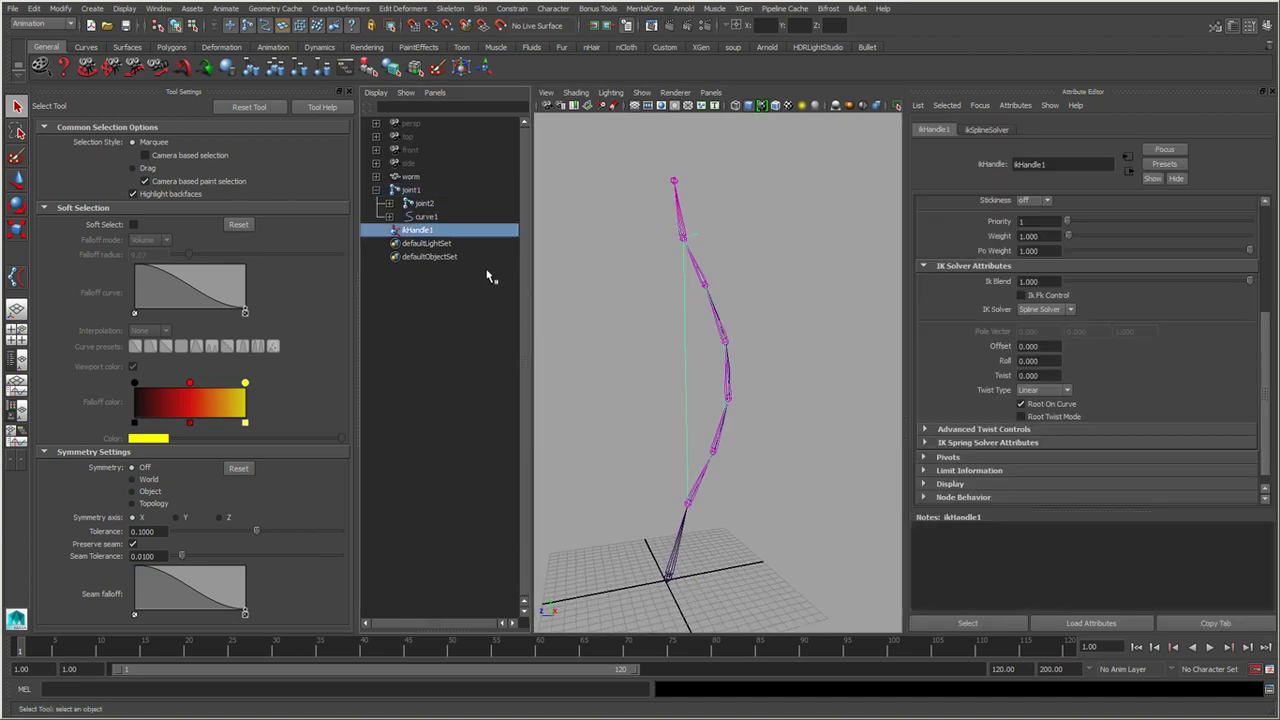
alt+drag(740, 420, 758, 428)
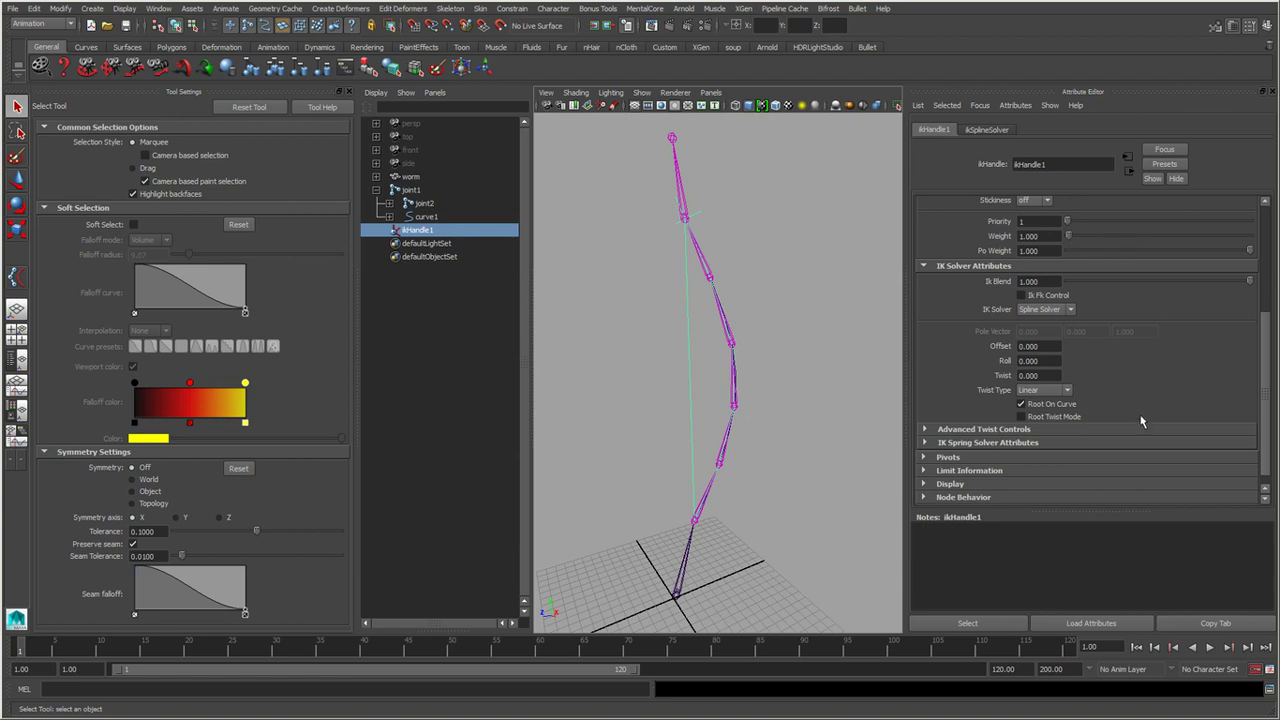
click(972, 266)
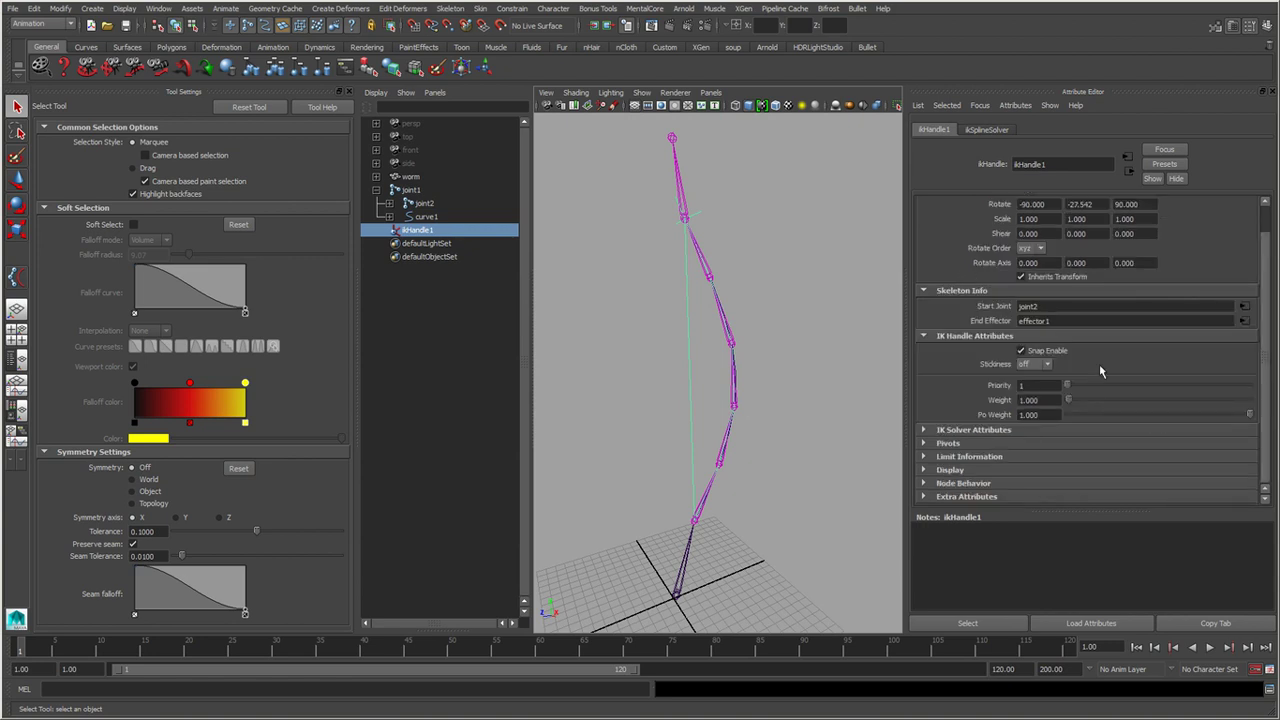
click(977, 431)
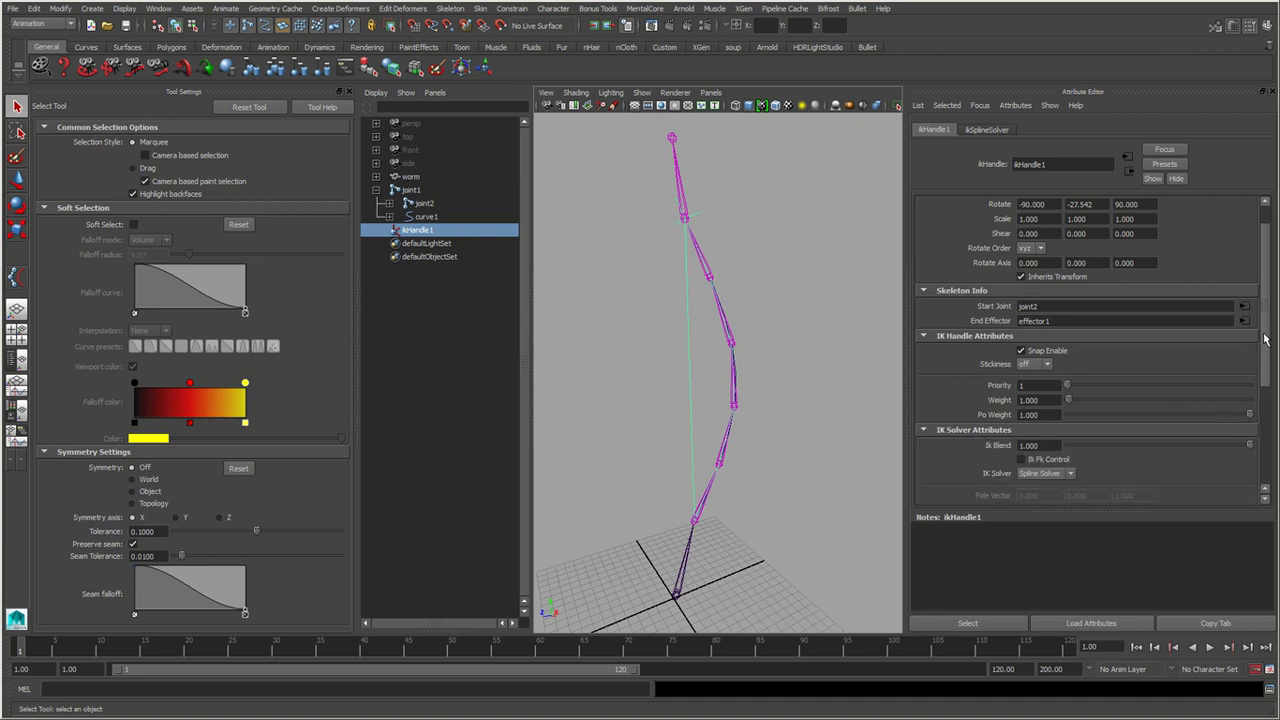
drag(1264, 340, 1262, 430)
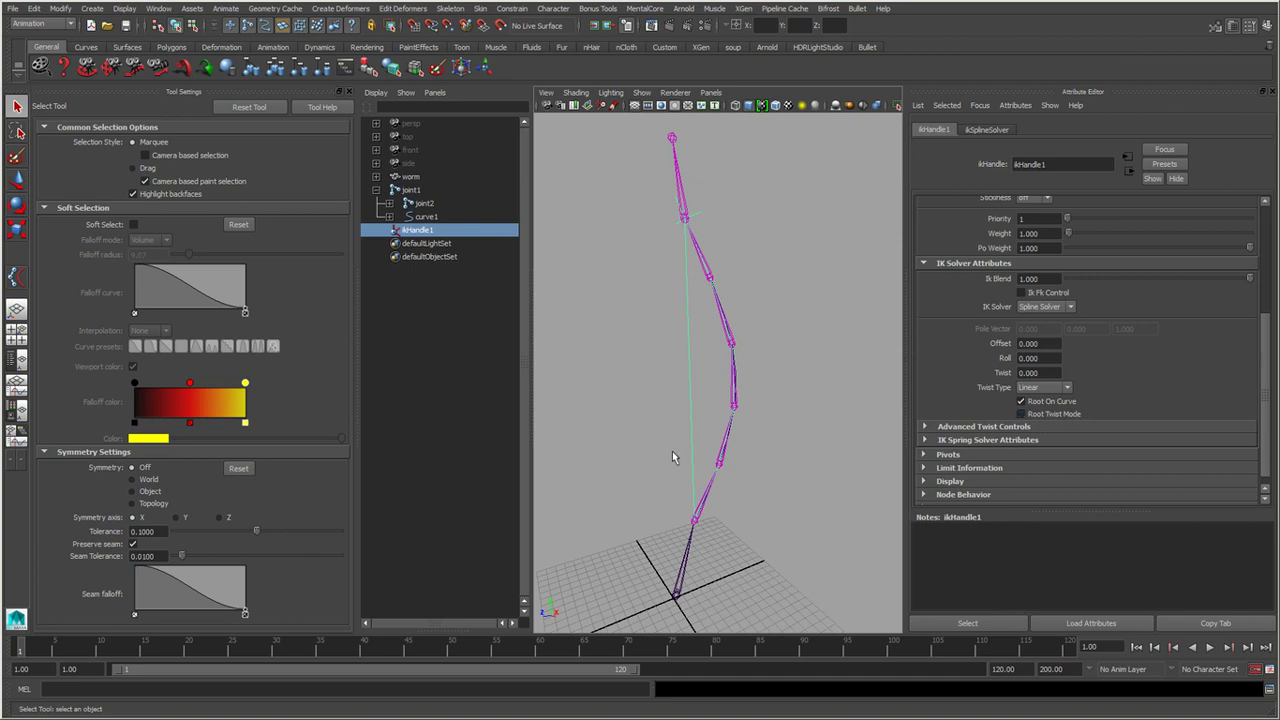
mouse_move(672, 457)
alt+right_down()
mouse_move(734, 500)
mouse_move(691, 503)
alt+right_up()
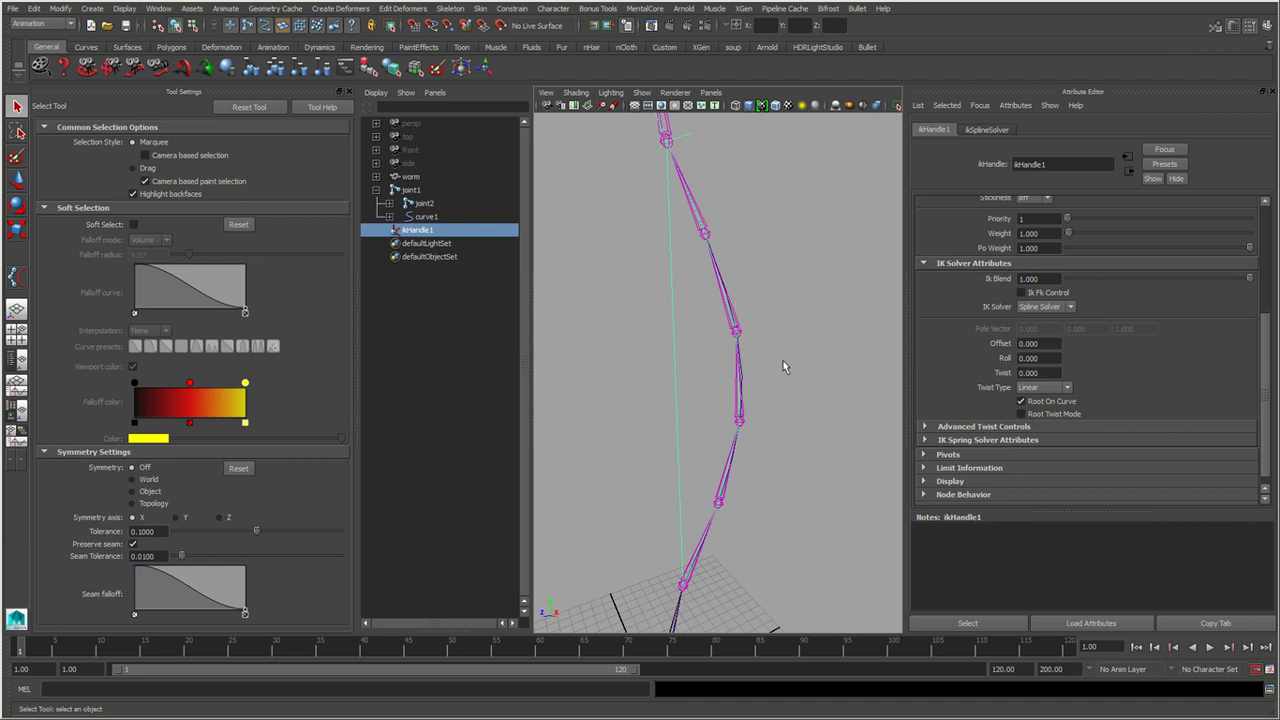
click(1047, 372)
click(1043, 358)
scroll(666, 406, down, 3)
click(666, 406)
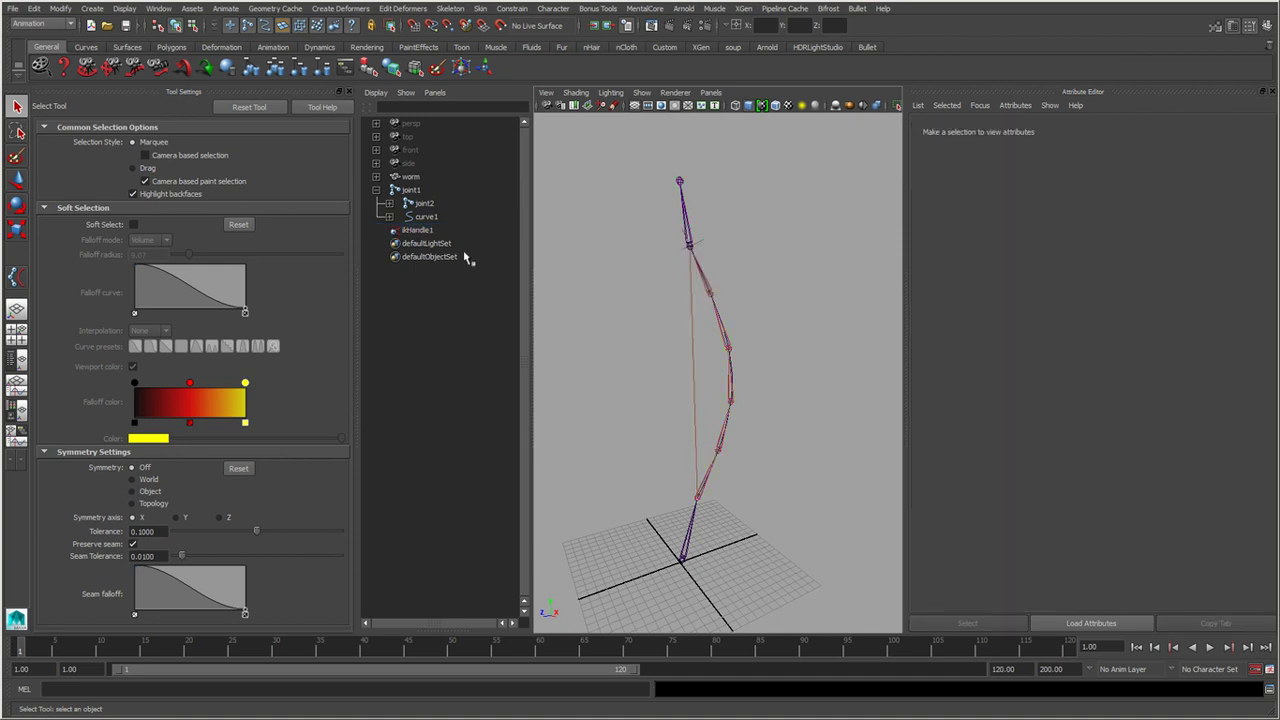
click(430, 230)
scroll(693, 413, up, 2)
scroll(693, 413, up, 1)
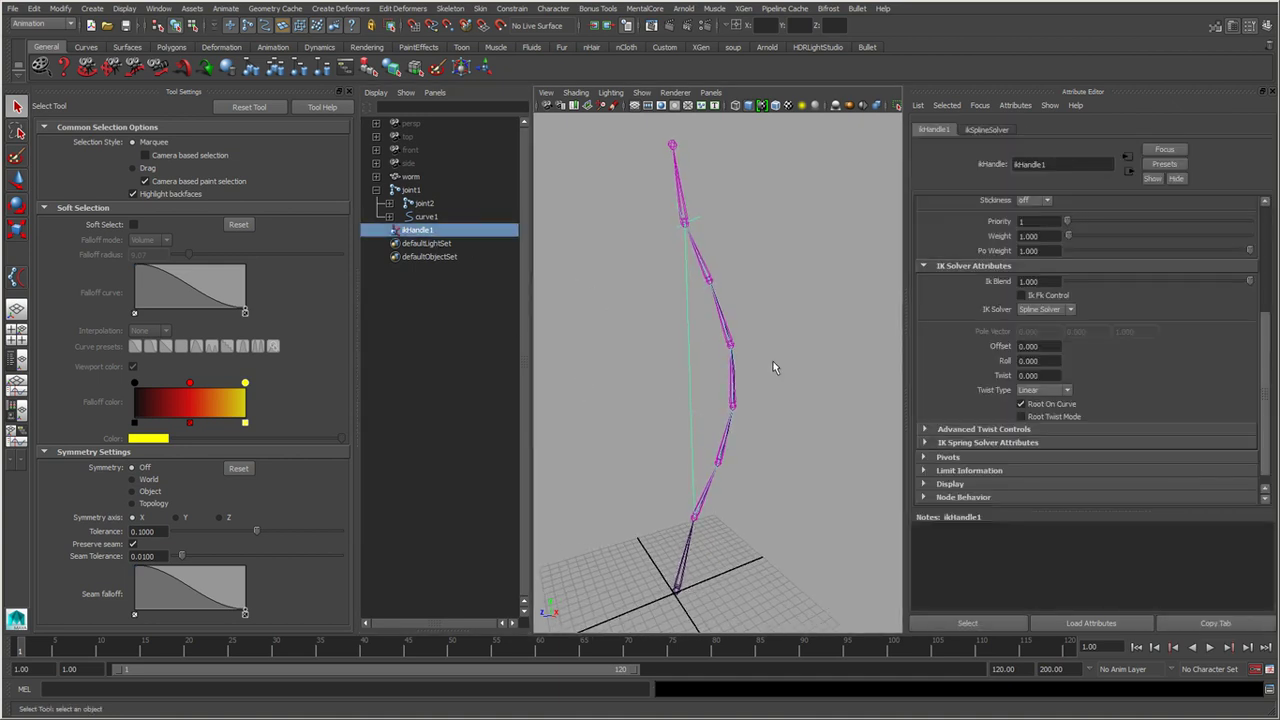
Show the handle's manipulators and drag the base roll ring to roll the chain about -33 degrees.
key(t)
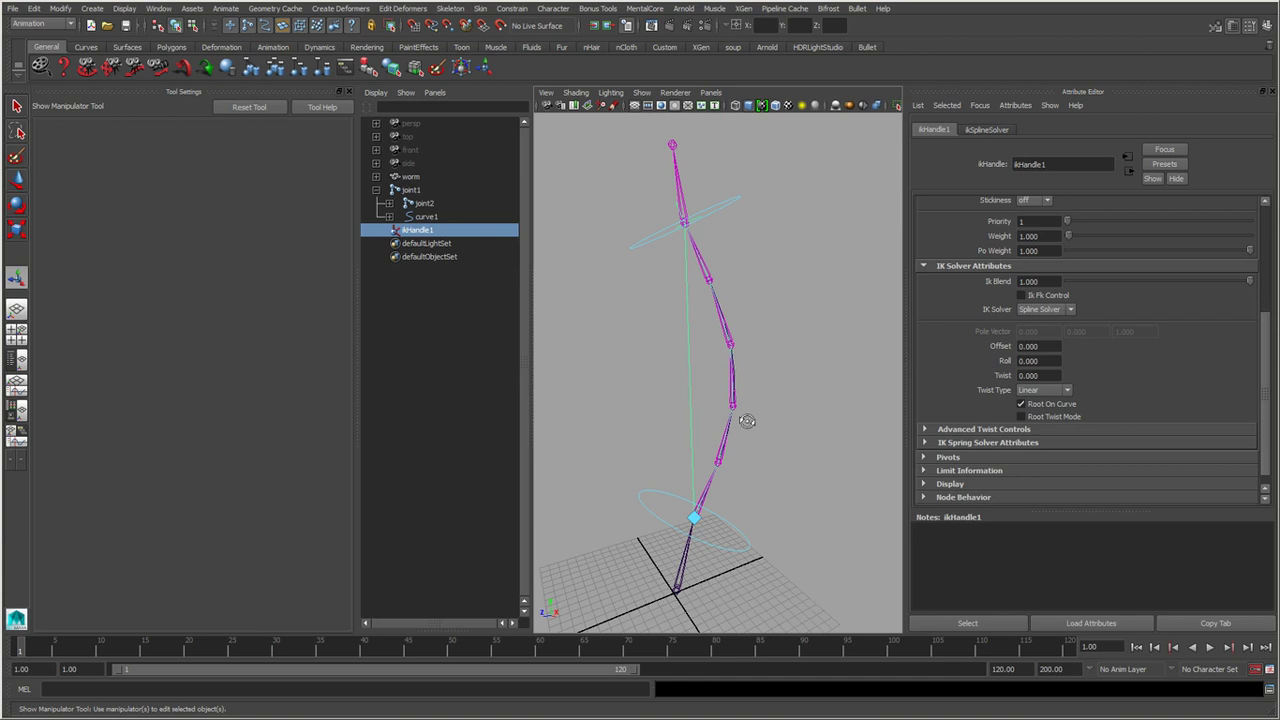
alt+drag(746, 421, 756, 459)
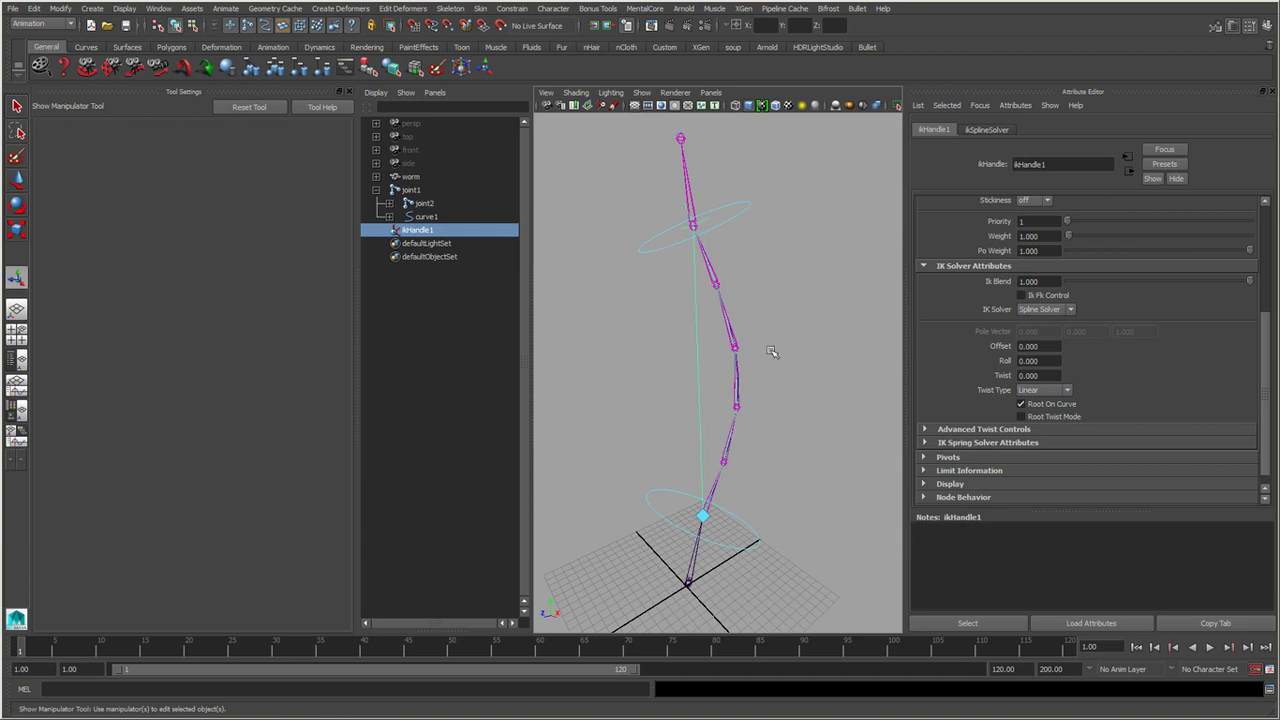
mouse_move(806, 371)
alt+mouse_down()
mouse_move(720, 450)
mouse_move(737, 535)
mouse_move(716, 515)
alt+mouse_up()
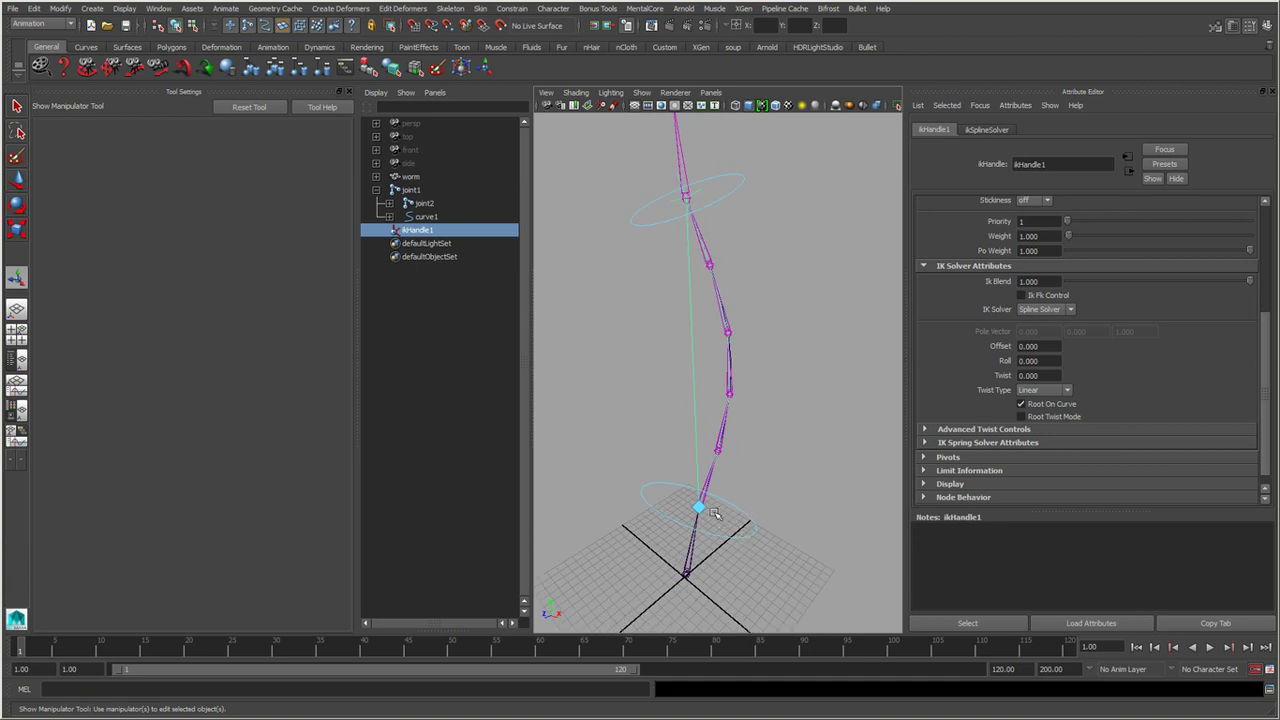
alt+drag(741, 497, 738, 483)
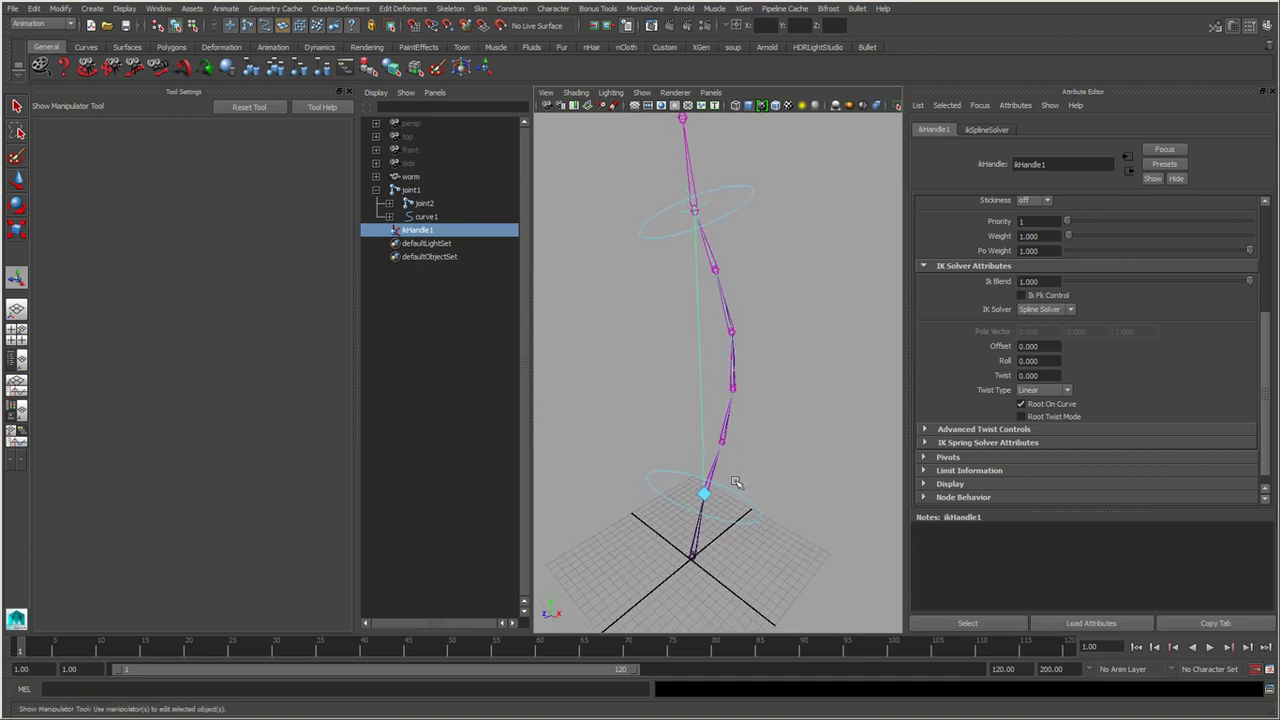
click(704, 493)
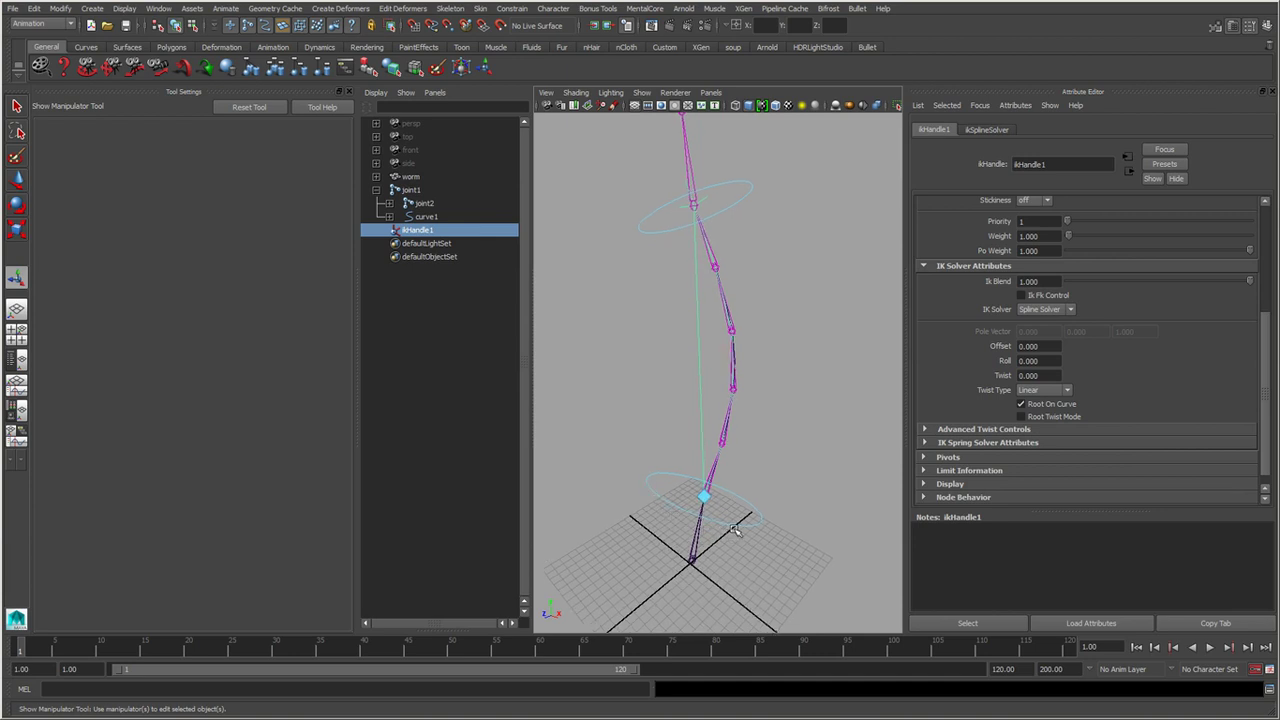
mouse_move(737, 530)
mouse_down()
mouse_move(710, 527)
mouse_move(724, 530)
mouse_up()
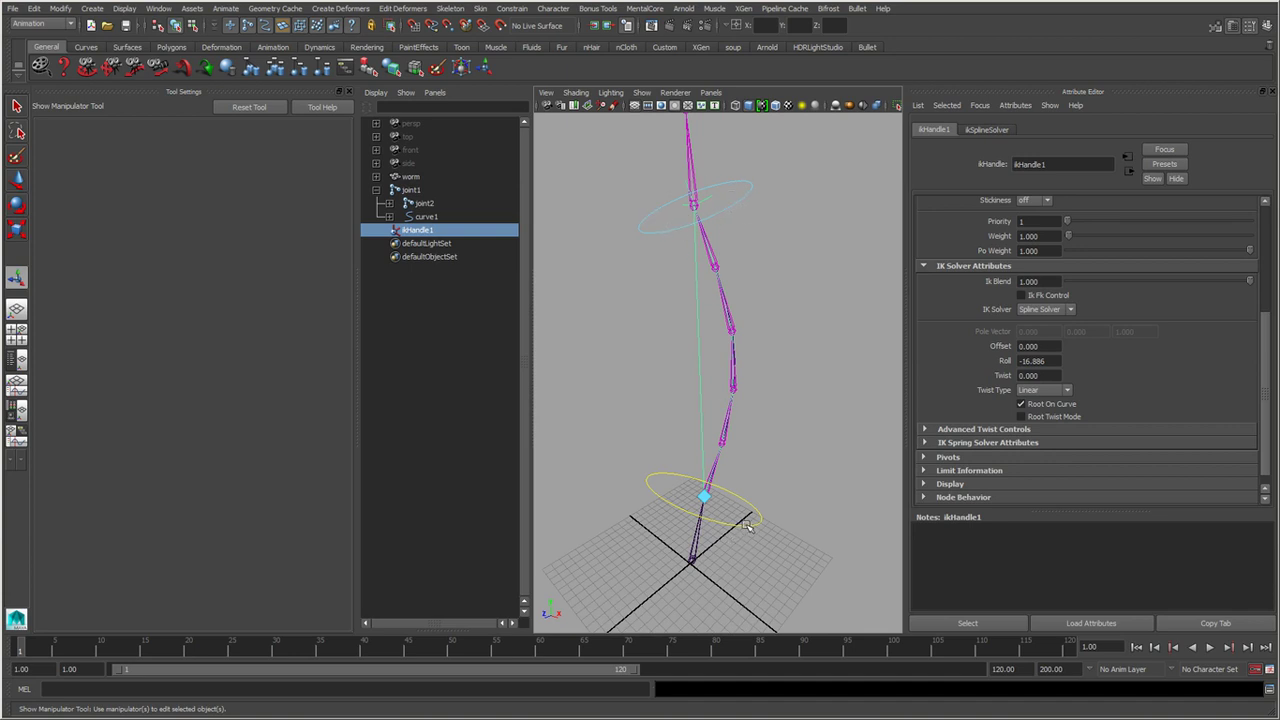
drag(745, 527, 750, 290)
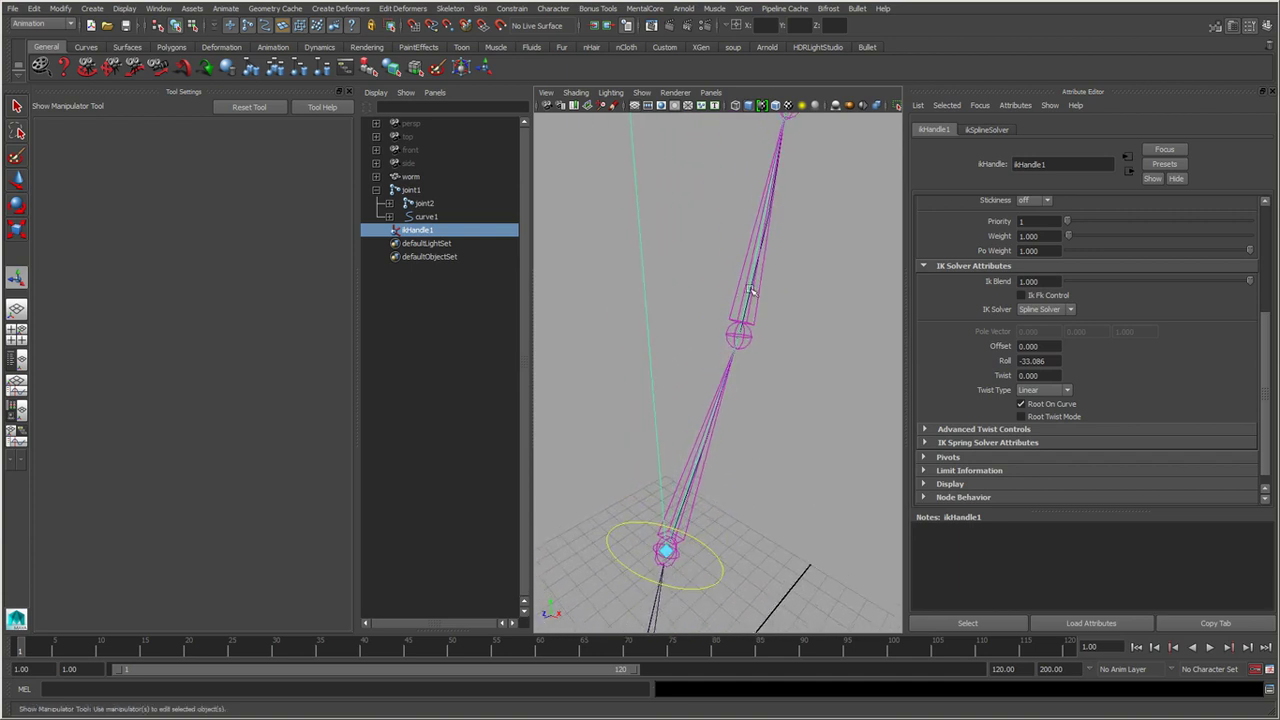
mouse_move(720, 586)
mouse_down()
mouse_move(718, 568)
mouse_move(678, 548)
mouse_move(722, 553)
mouse_move(685, 548)
mouse_move(700, 550)
mouse_up()
Enter a Roll of 35, reset Roll to 0, and zoom in toward the chain's end.
click(1050, 361)
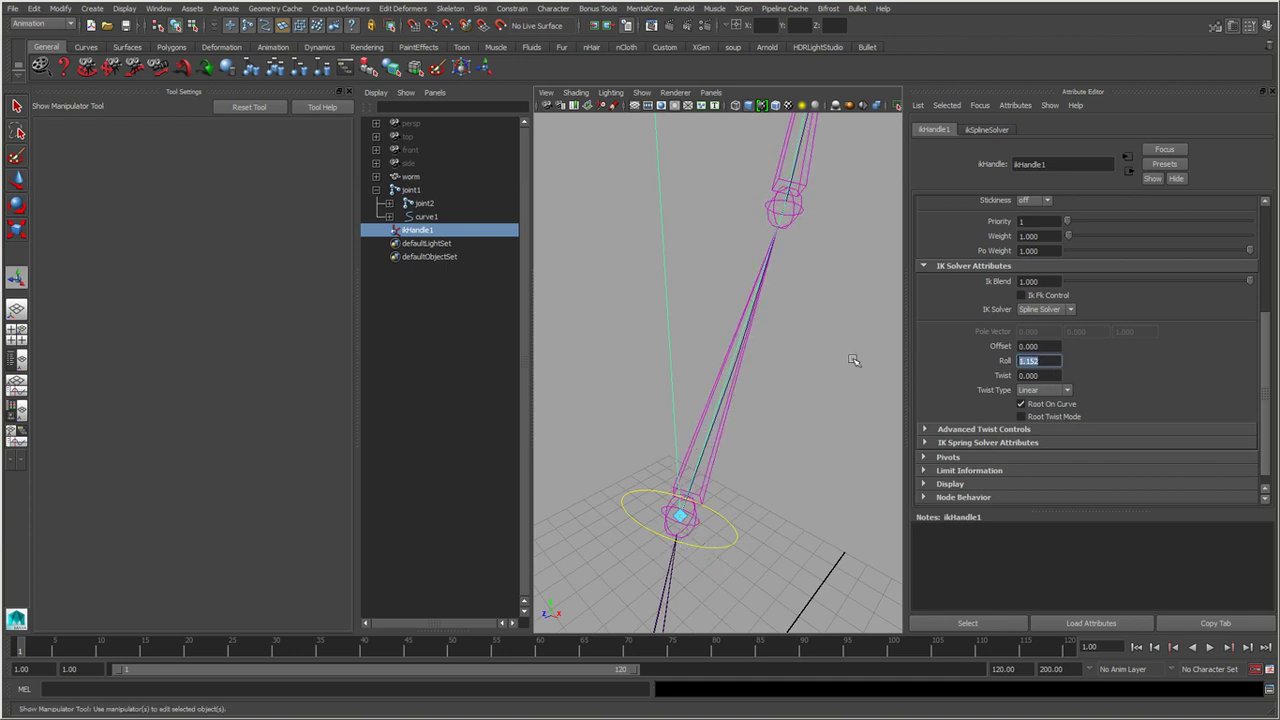
key(Return)
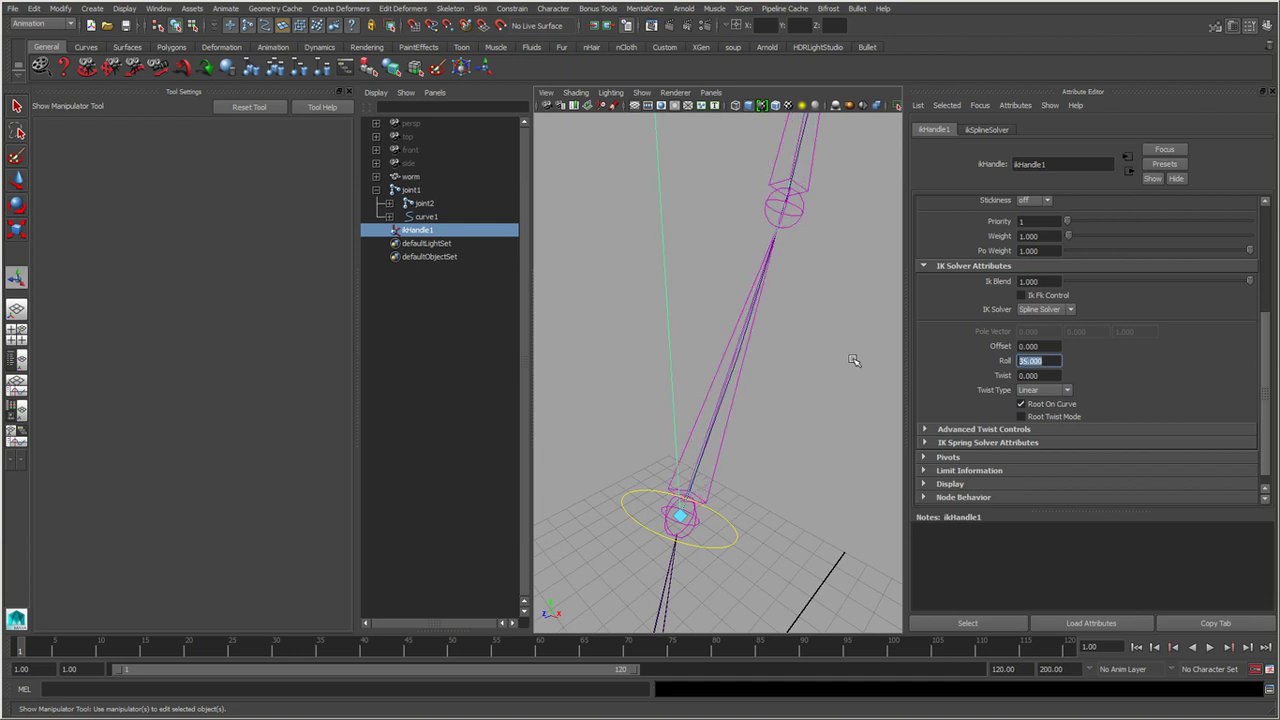
key(Return)
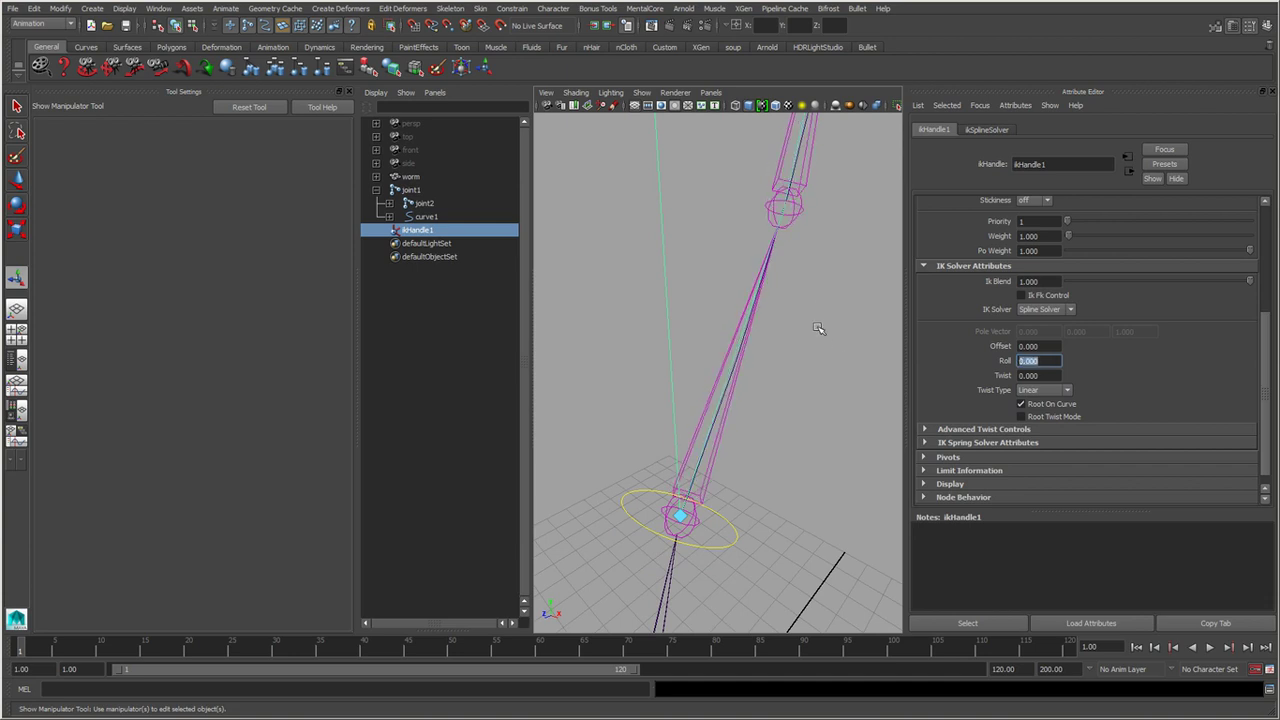
mouse_move(814, 329)
alt+mouse_down()
mouse_move(654, 286)
mouse_move(760, 428)
alt+mouse_up()
scroll(760, 428, up, 3)
scroll(745, 375, up, 3)
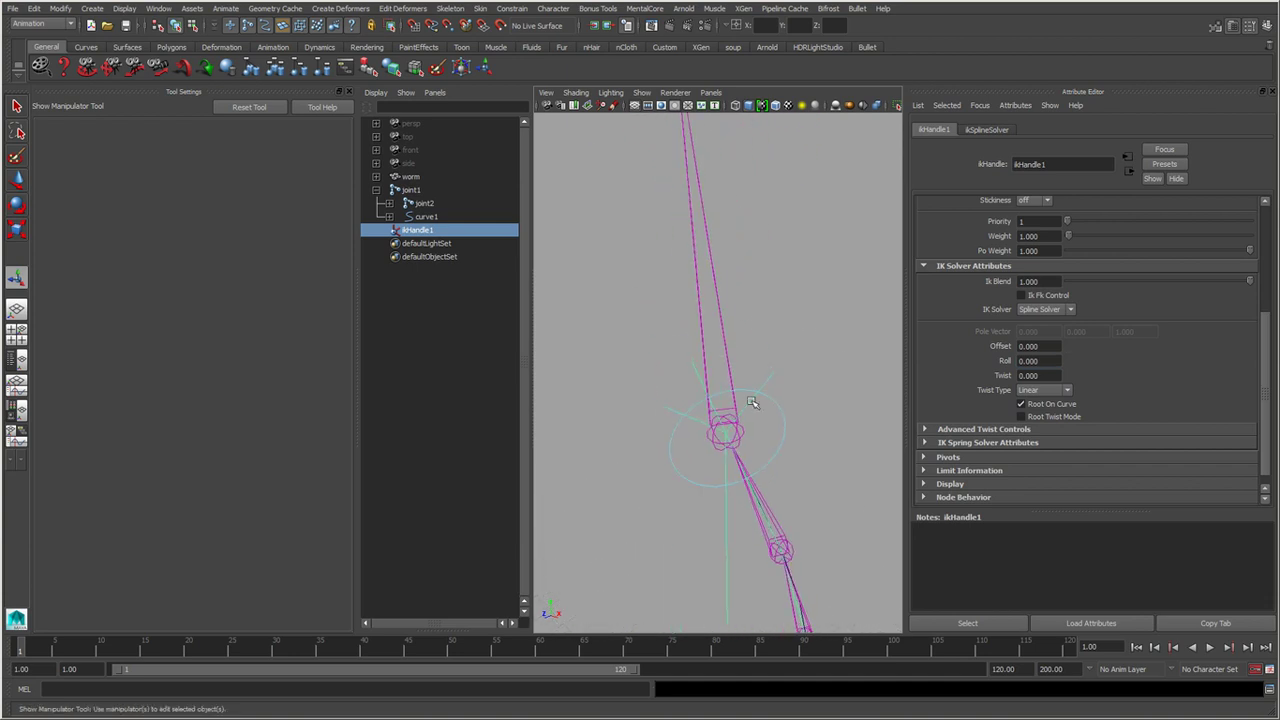
scroll(758, 405, up, 3)
scroll(762, 360, up, 1)
scroll(764, 336, up, 1)
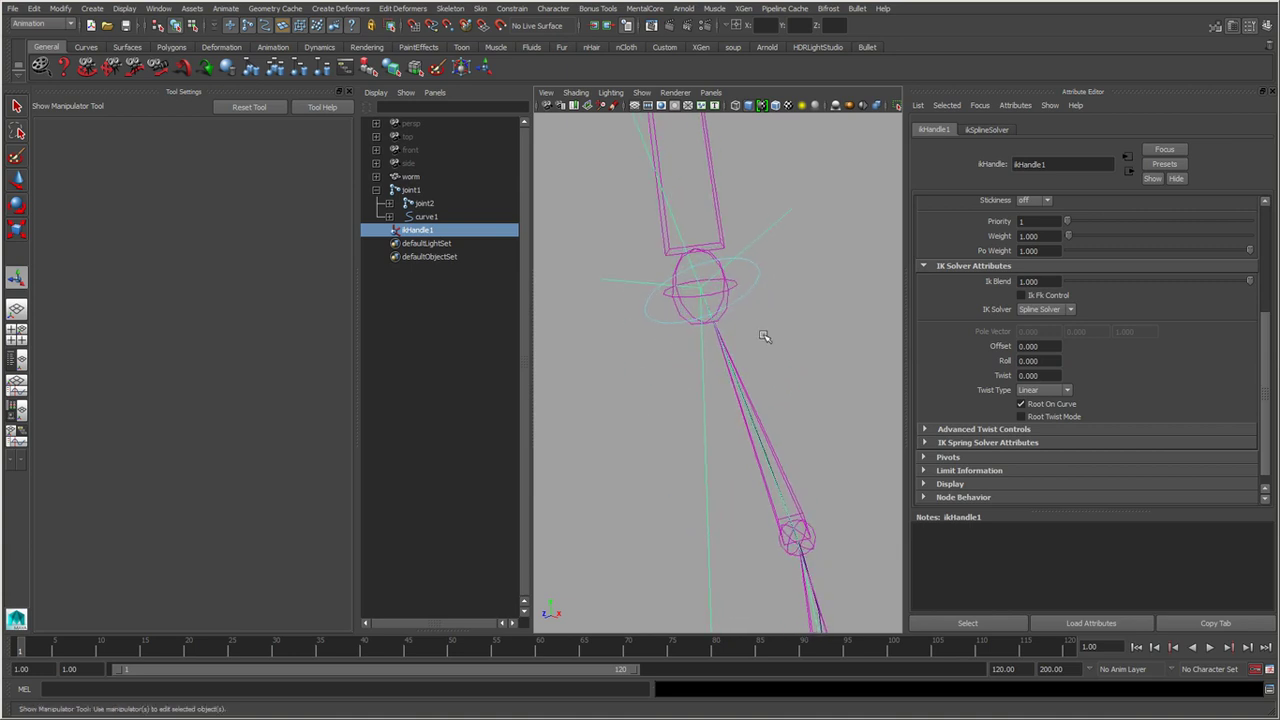
click(753, 289)
mouse_move(753, 289)
mouse_down()
mouse_move(772, 284)
mouse_move(722, 308)
mouse_move(737, 286)
mouse_up()
mouse_move(737, 286)
alt+right_down()
mouse_move(674, 443)
mouse_move(706, 371)
mouse_move(748, 323)
alt+right_up()
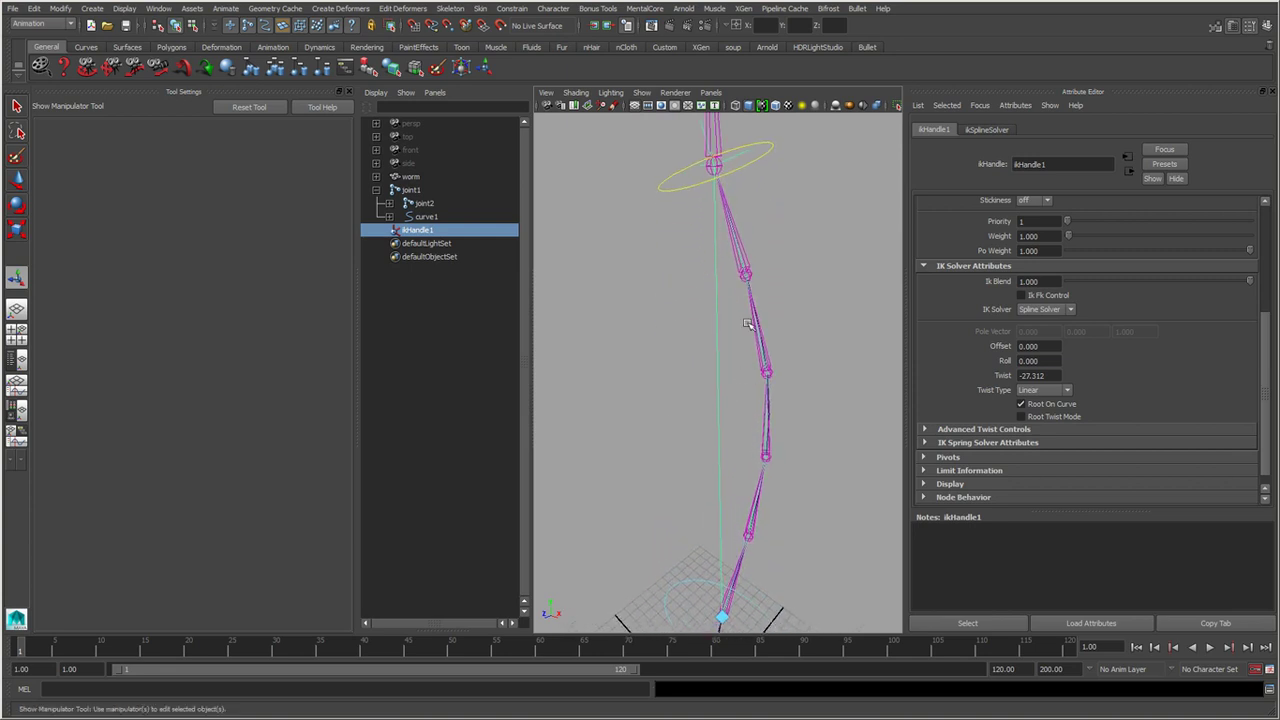
mouse_move(772, 155)
mouse_down()
mouse_move(731, 182)
mouse_move(800, 134)
mouse_move(680, 216)
mouse_move(808, 157)
mouse_move(680, 230)
mouse_move(809, 163)
mouse_move(795, 181)
mouse_move(835, 209)
mouse_move(729, 351)
mouse_move(706, 298)
mouse_up()
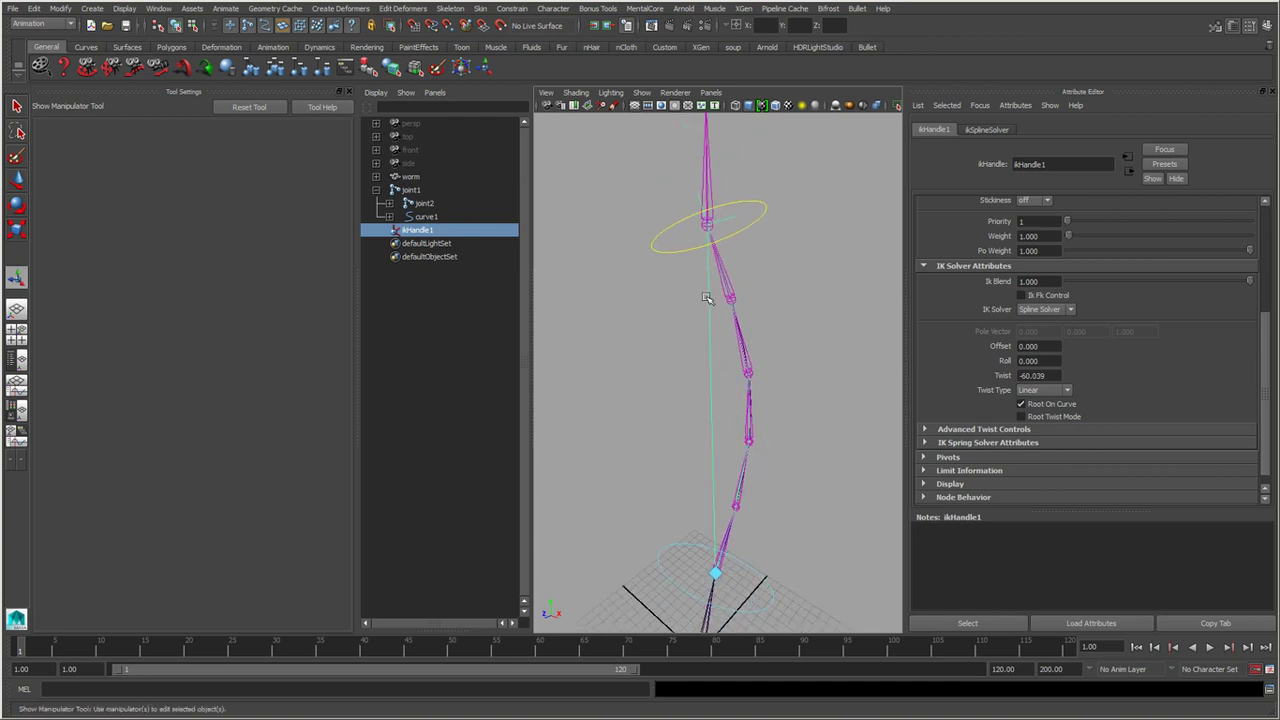
drag(737, 223, 678, 250)
mouse_move(694, 460)
alt+mouse_down()
mouse_move(700, 410)
mouse_move(680, 406)
mouse_move(771, 354)
alt+mouse_up()
mouse_move(771, 354)
alt+right_down()
mouse_move(737, 457)
mouse_move(762, 422)
alt+right_up()
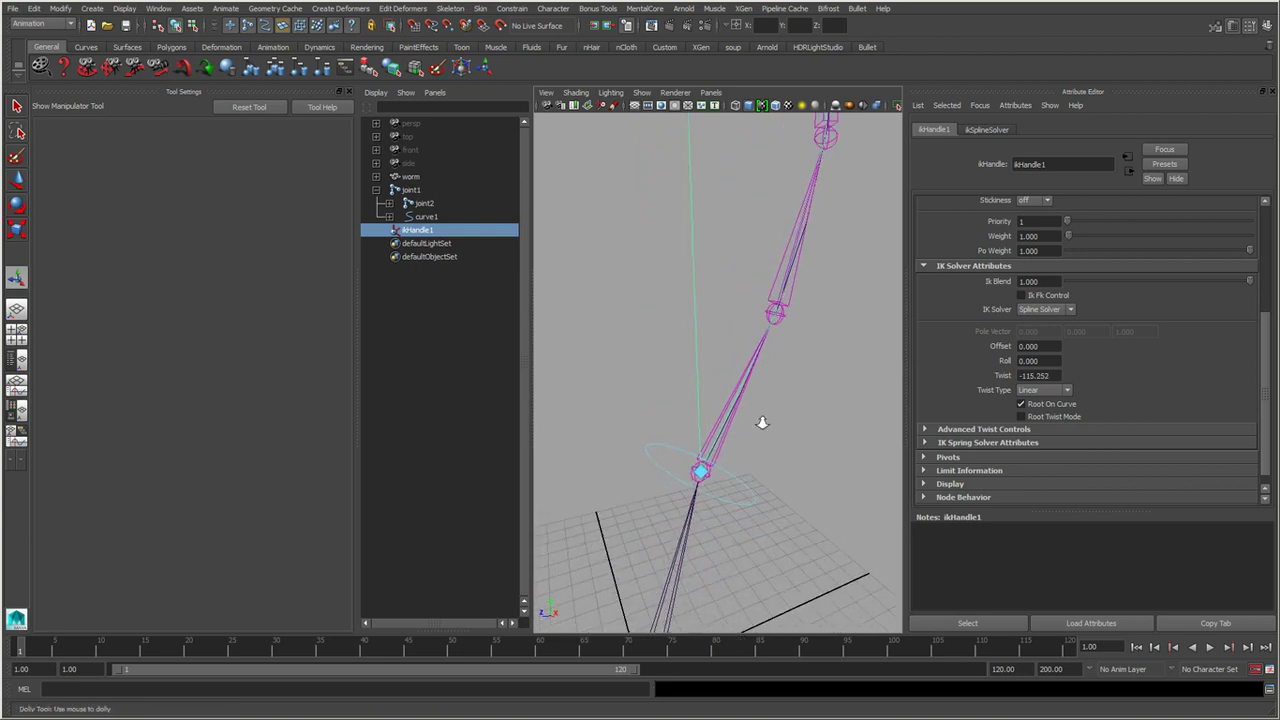
mouse_move(762, 422)
alt+mouse_down()
mouse_move(760, 466)
mouse_move(771, 443)
alt+mouse_up()
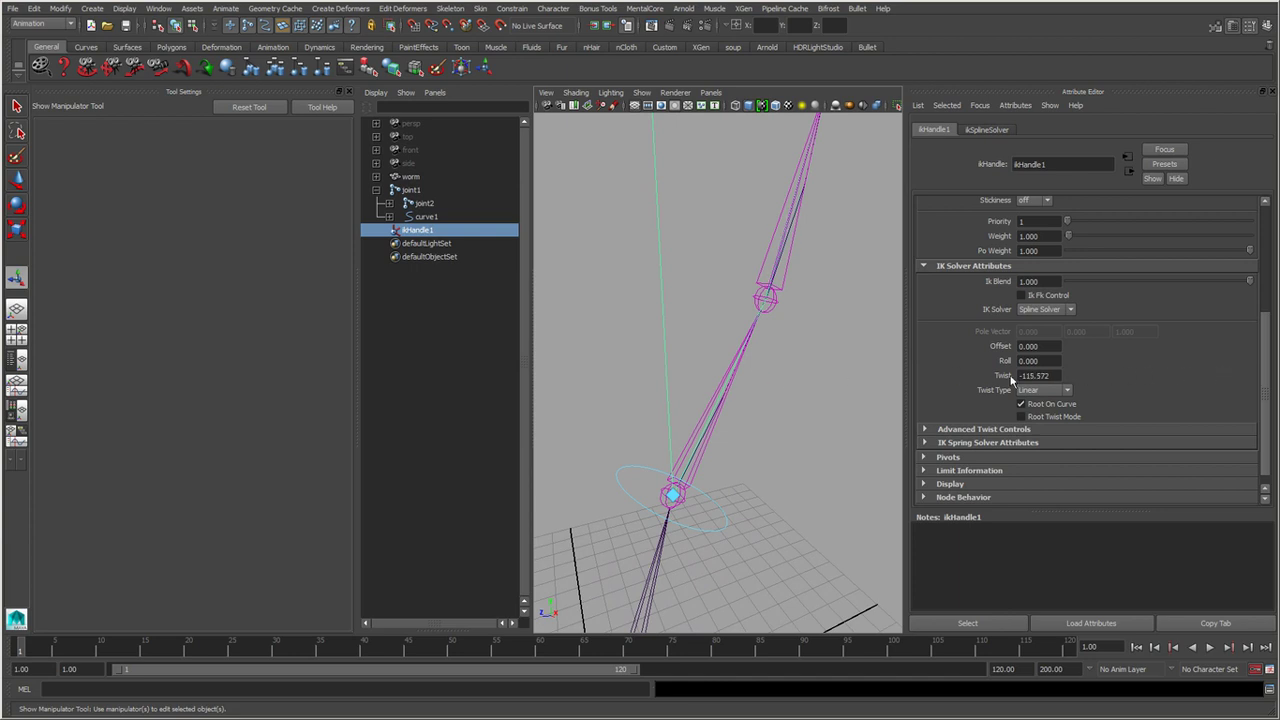
ctrl+drag(1012, 380, 600, 377)
click(1040, 390)
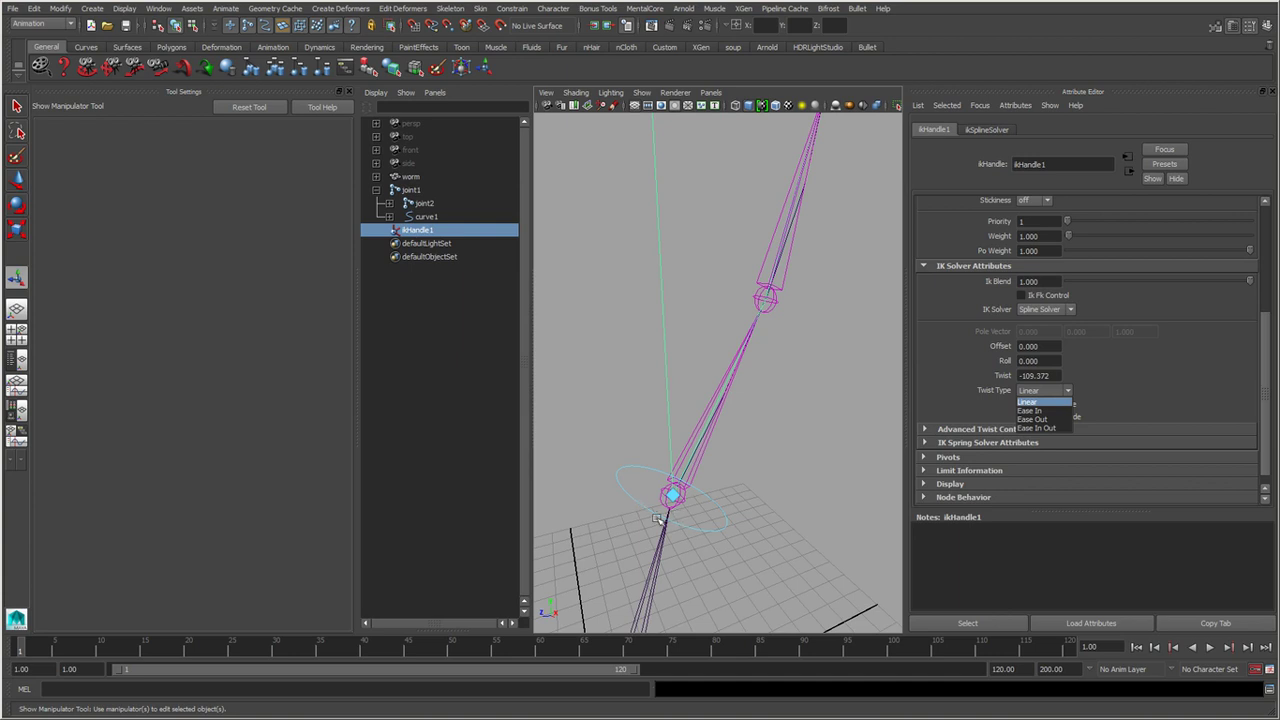
click(1078, 374)
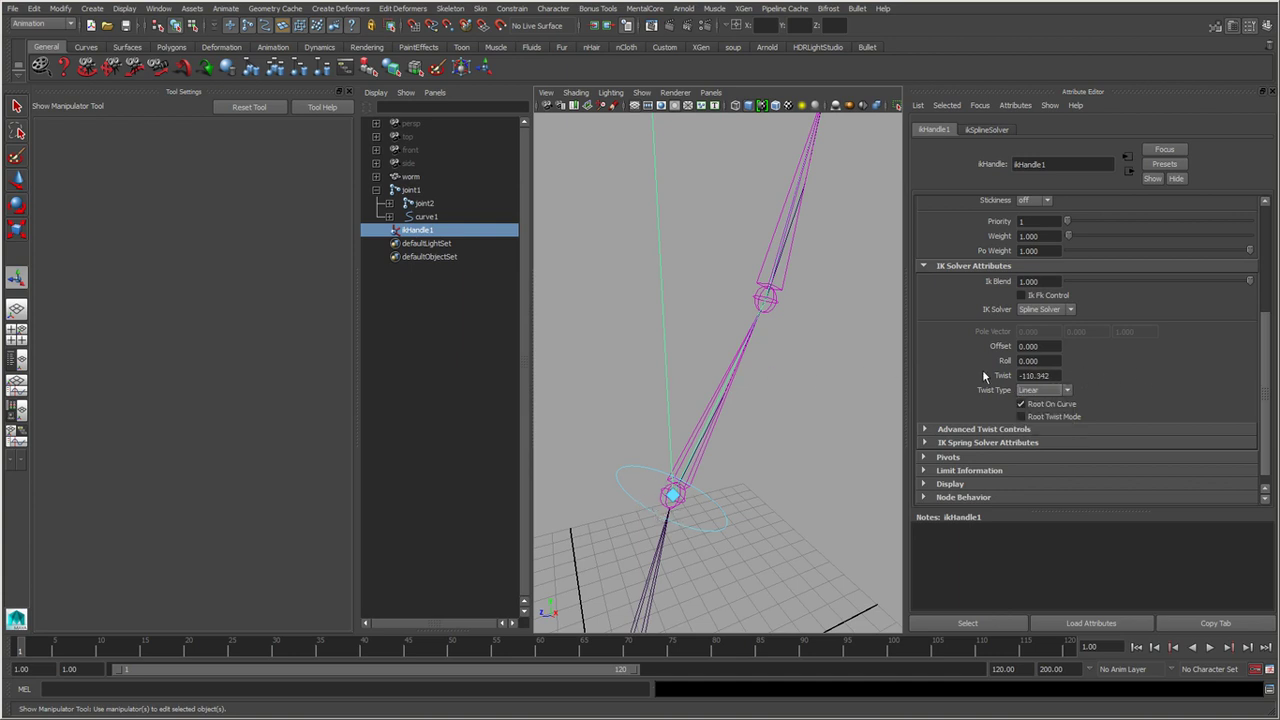
ctrl+drag(983, 373, 1145, 375)
alt+drag(748, 306, 743, 383)
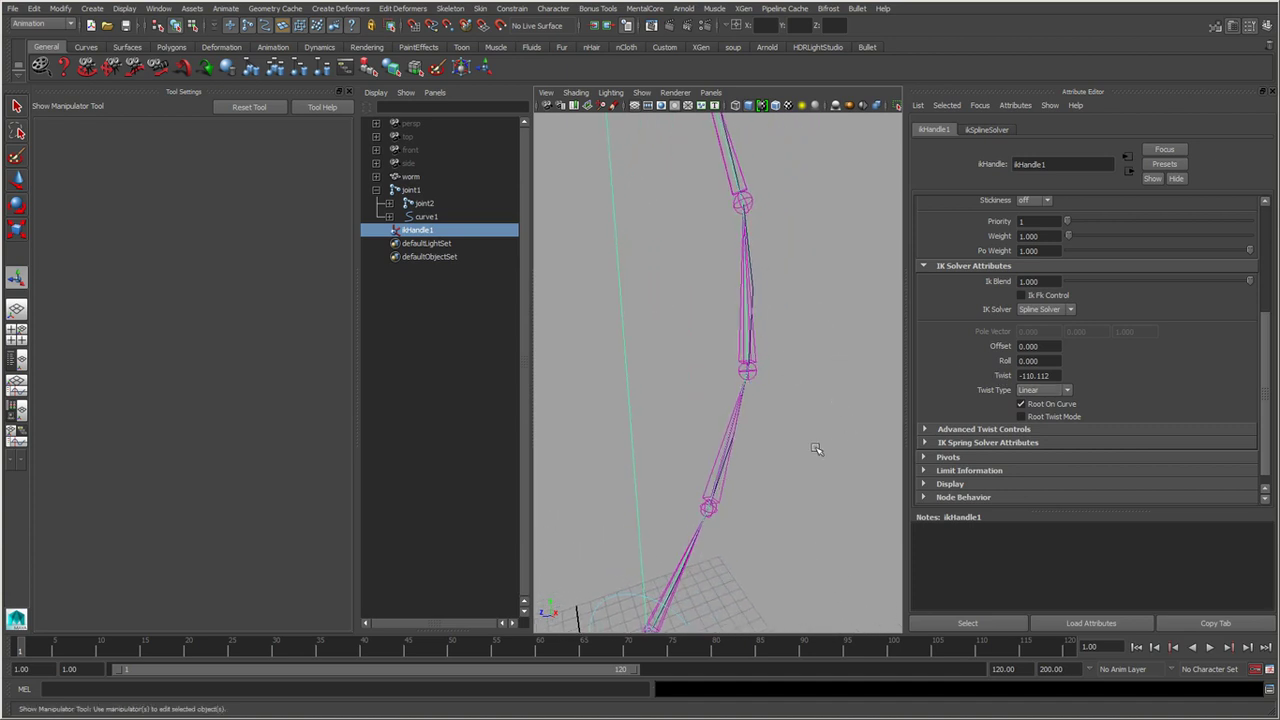
alt+drag(821, 365, 711, 408)
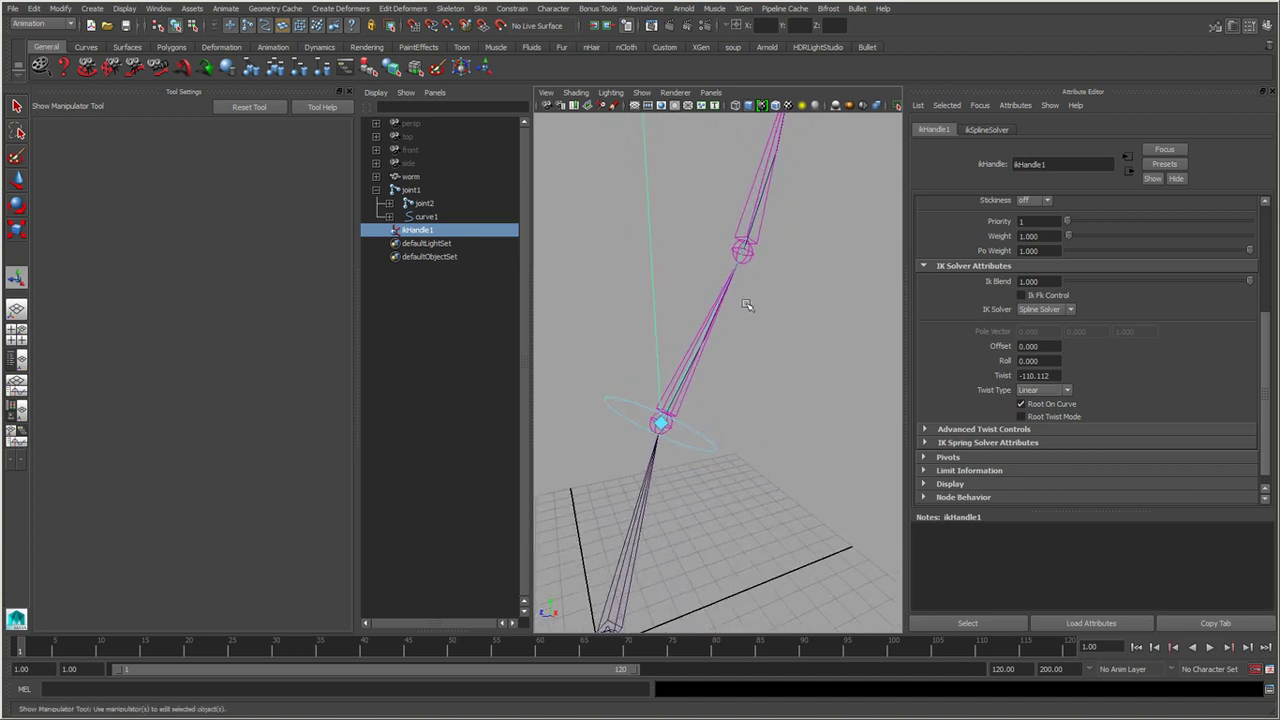
alt+drag(792, 324, 737, 431)
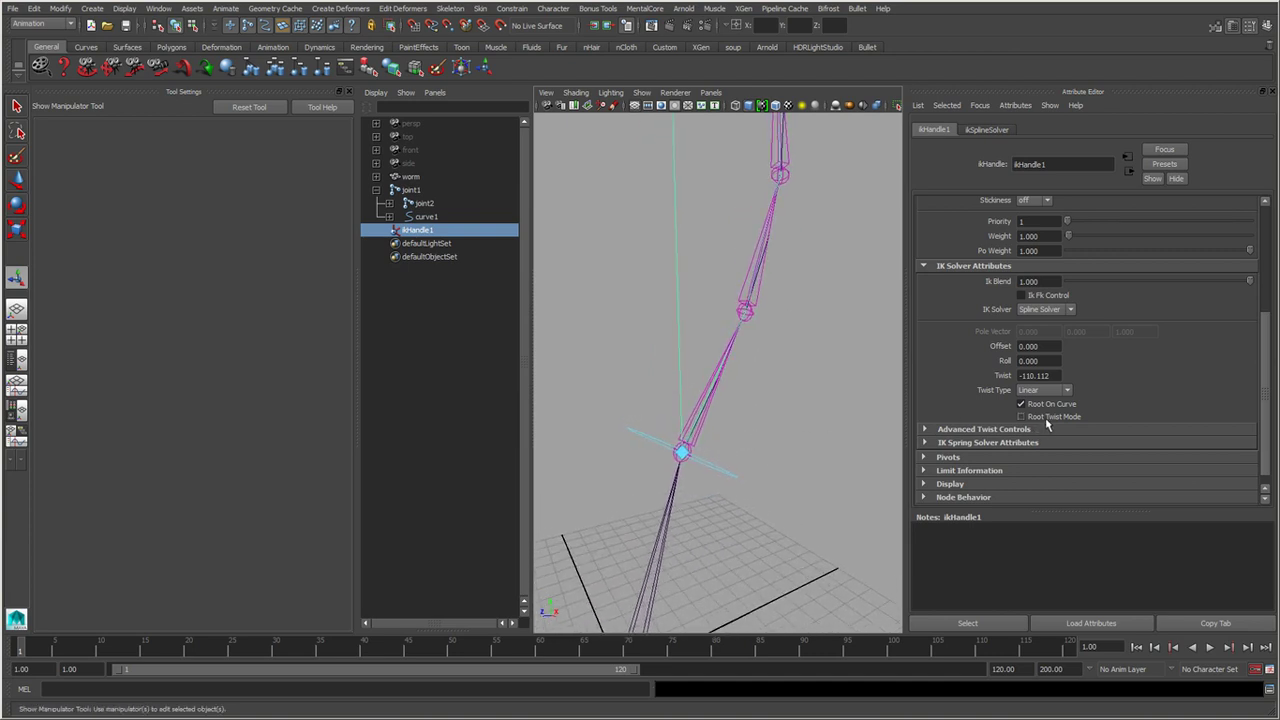
Toggle Root Twist Mode and try Twist values 0 and 360, ending with Twist at 360.
click(1063, 417)
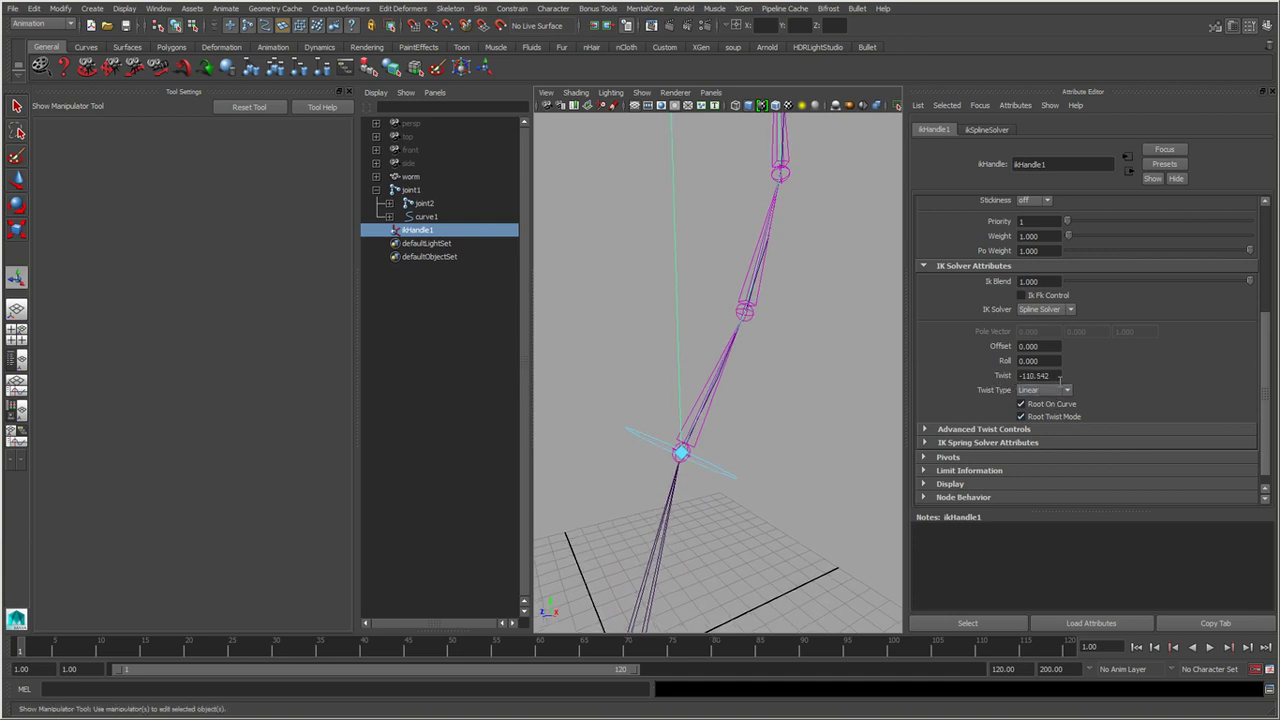
drag(1059, 376, 806, 377)
text(0)
key(Return)
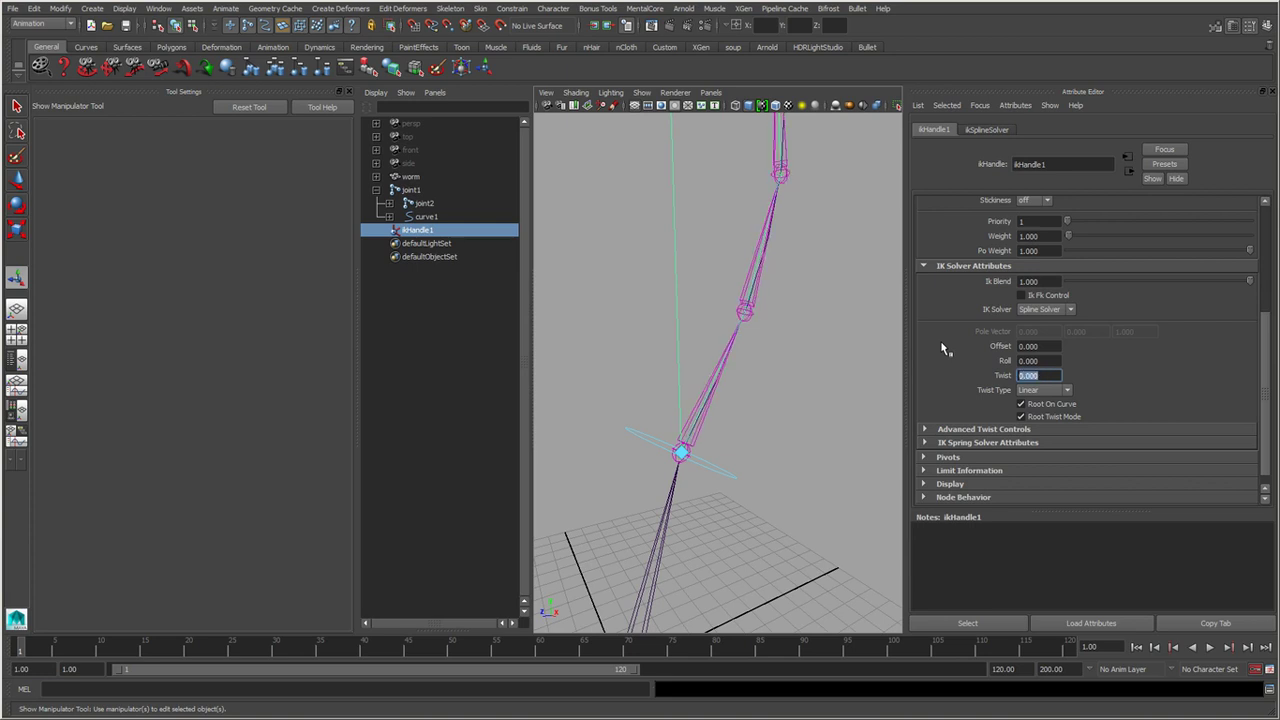
alt+middle_drag(812, 415, 828, 458)
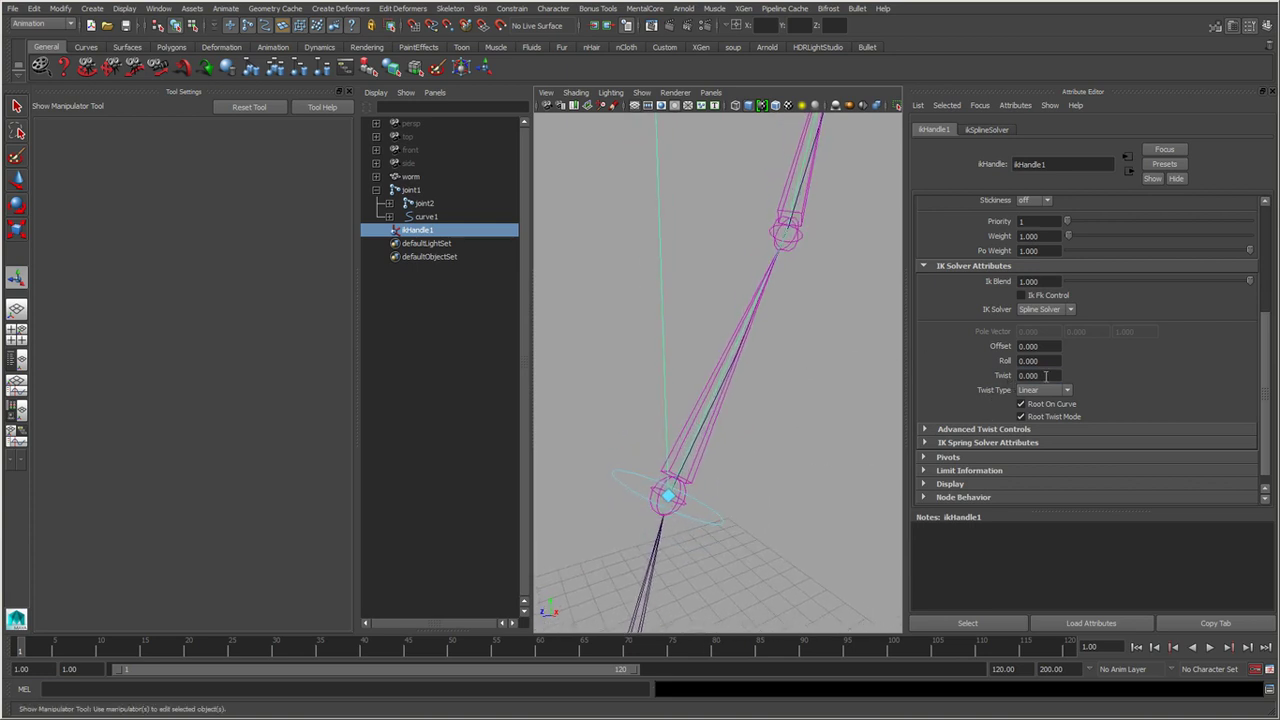
click(1046, 375)
text(360.00)
key(Return)
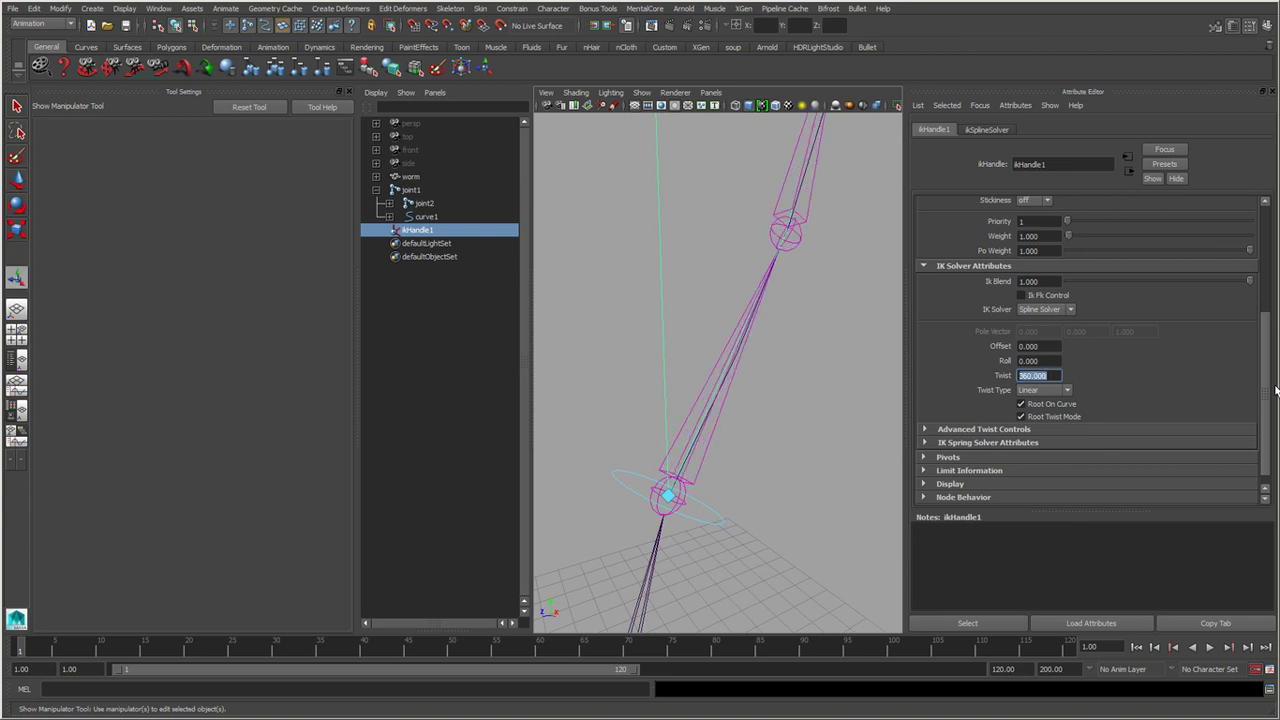
text(0)
key(Return)
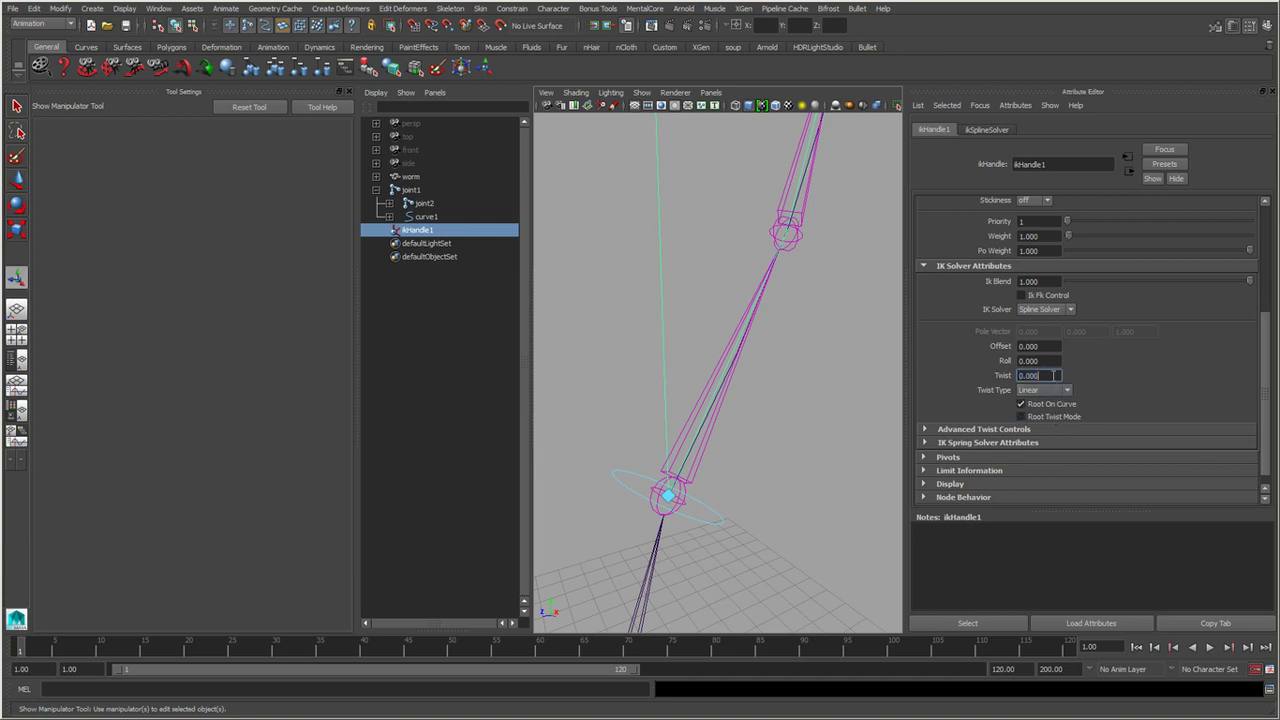
text(360)
key(Return)
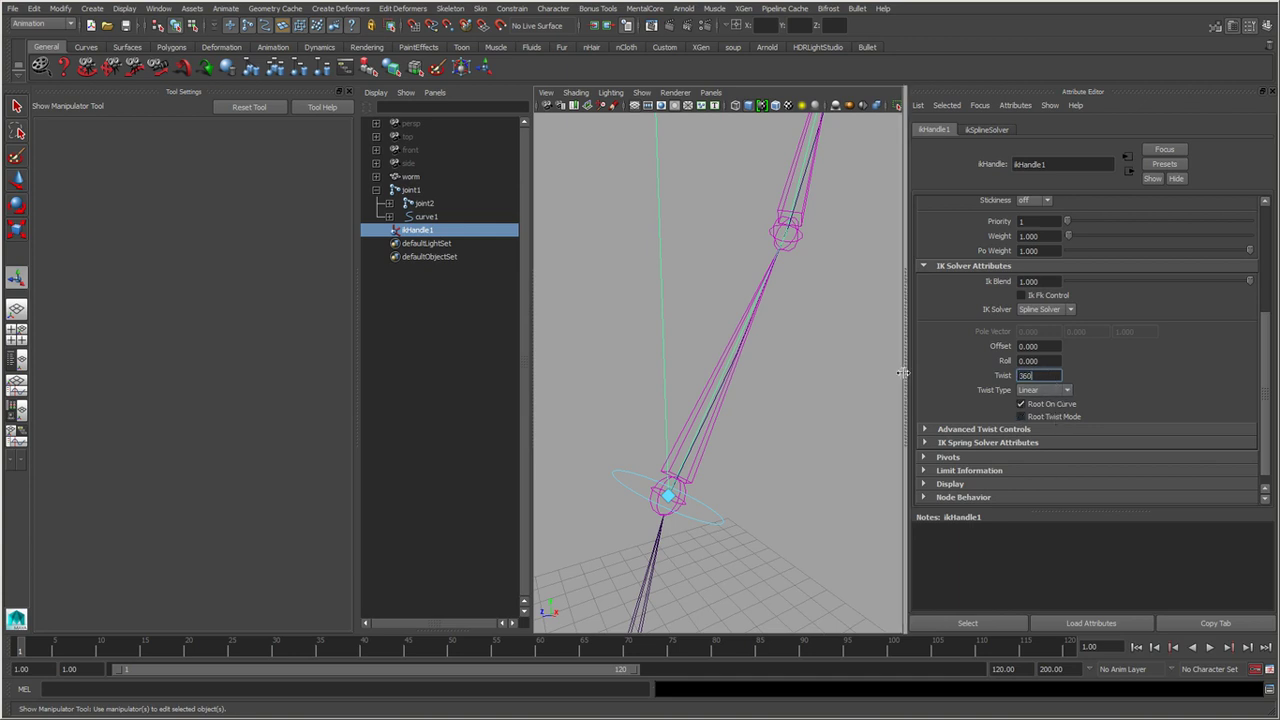
key(Return)
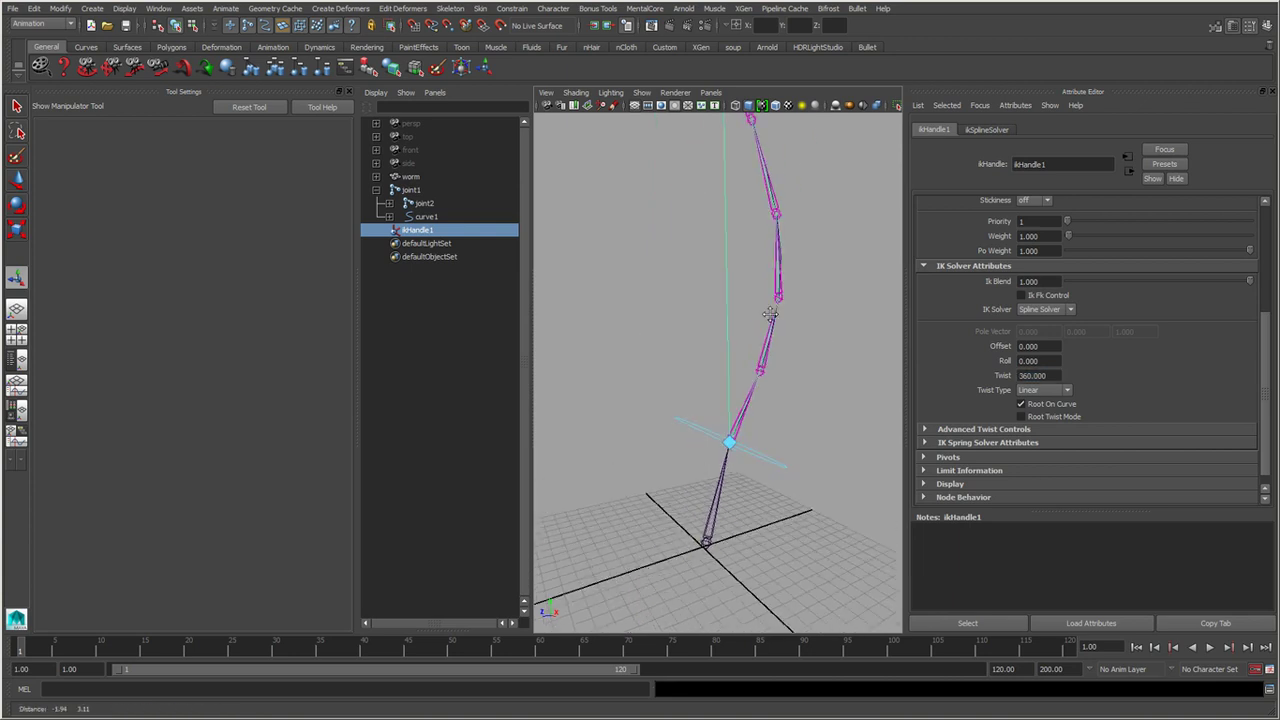
Drag the IK manipulator's twist disc to set the spline chain's twist to 289.813 degrees.
mouse_move(746, 272)
mouse_down()
mouse_move(729, 268)
mouse_move(705, 291)
mouse_move(736, 283)
mouse_up()
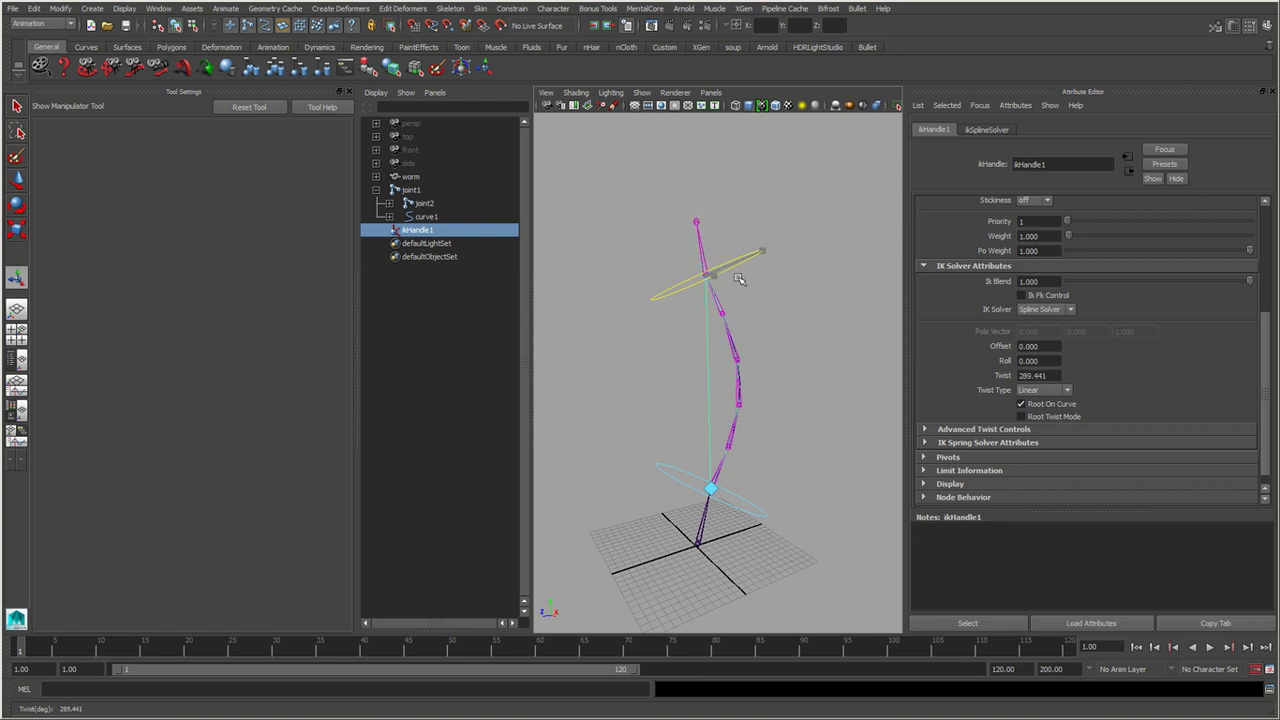
drag(736, 283, 750, 278)
alt+right_drag(750, 278, 797, 486)
mouse_move(797, 486)
alt+mouse_down()
mouse_move(766, 466)
mouse_move(757, 434)
mouse_move(743, 486)
alt+mouse_up()
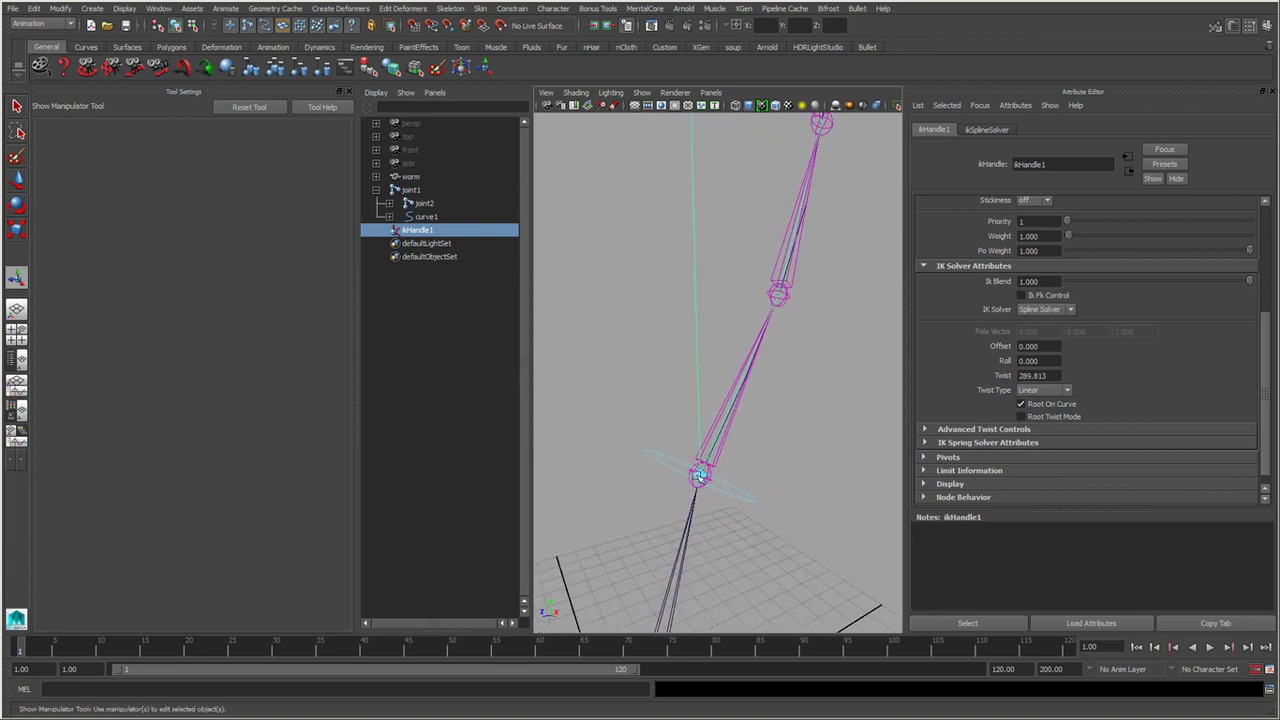
Turn on Root Twist Mode, try a twist near 504 degrees, then undo back to 289.813.
click(1048, 421)
mouse_move(803, 499)
alt+mouse_down()
mouse_move(674, 449)
mouse_move(691, 514)
mouse_move(736, 508)
mouse_move(740, 492)
alt+mouse_up()
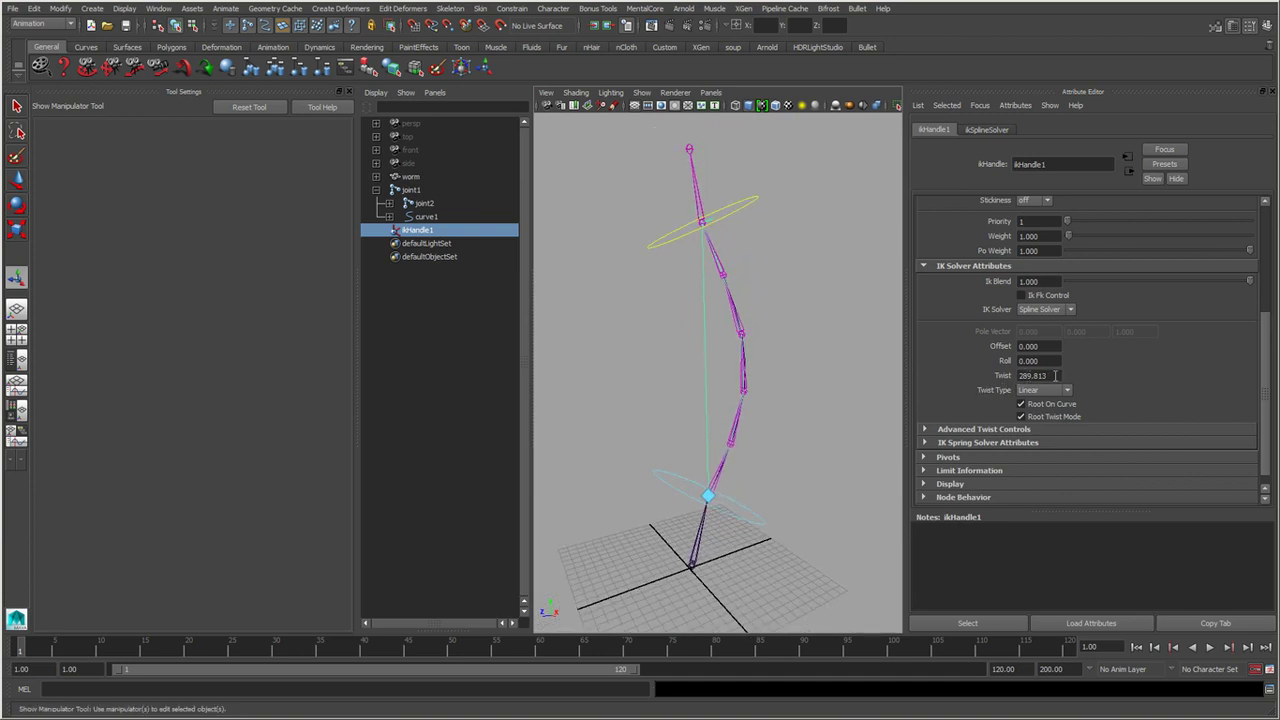
mouse_move(752, 209)
mouse_down()
mouse_move(733, 251)
mouse_move(849, 211)
mouse_move(477, 371)
mouse_move(424, 381)
mouse_up()
key(ctrl+z)
key(ctrl+z)
key(ctrl+z)
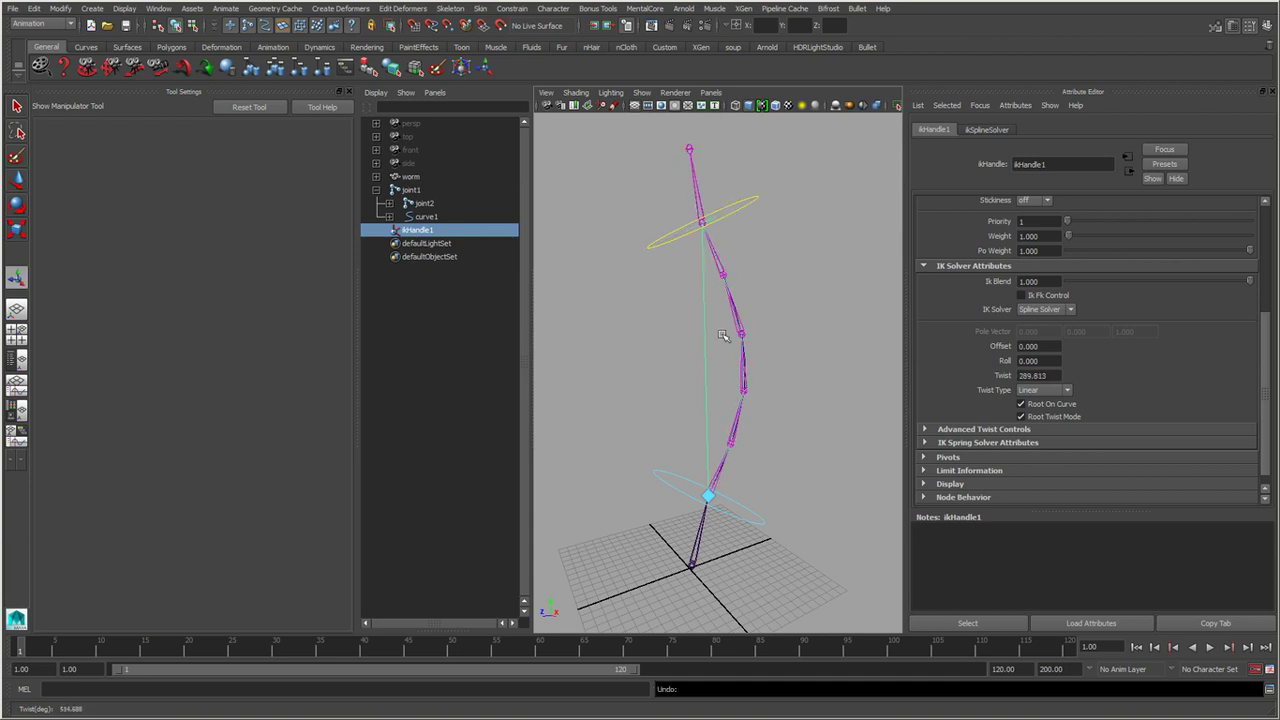
key(ctrl+z)
key(ctrl+z)
key(ctrl+z)
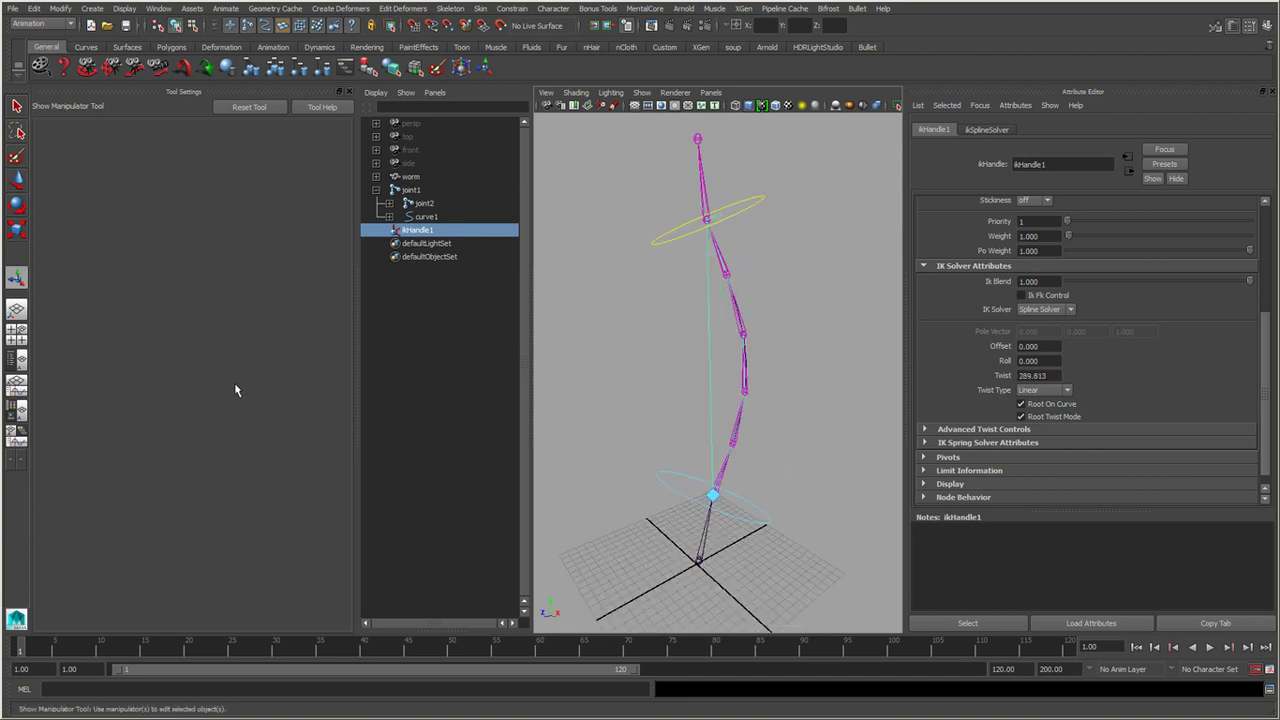
Review the IK Spline Handle Tool's twist type options, then exit and reselect ikHandle1 in the Outliner.
key(space)
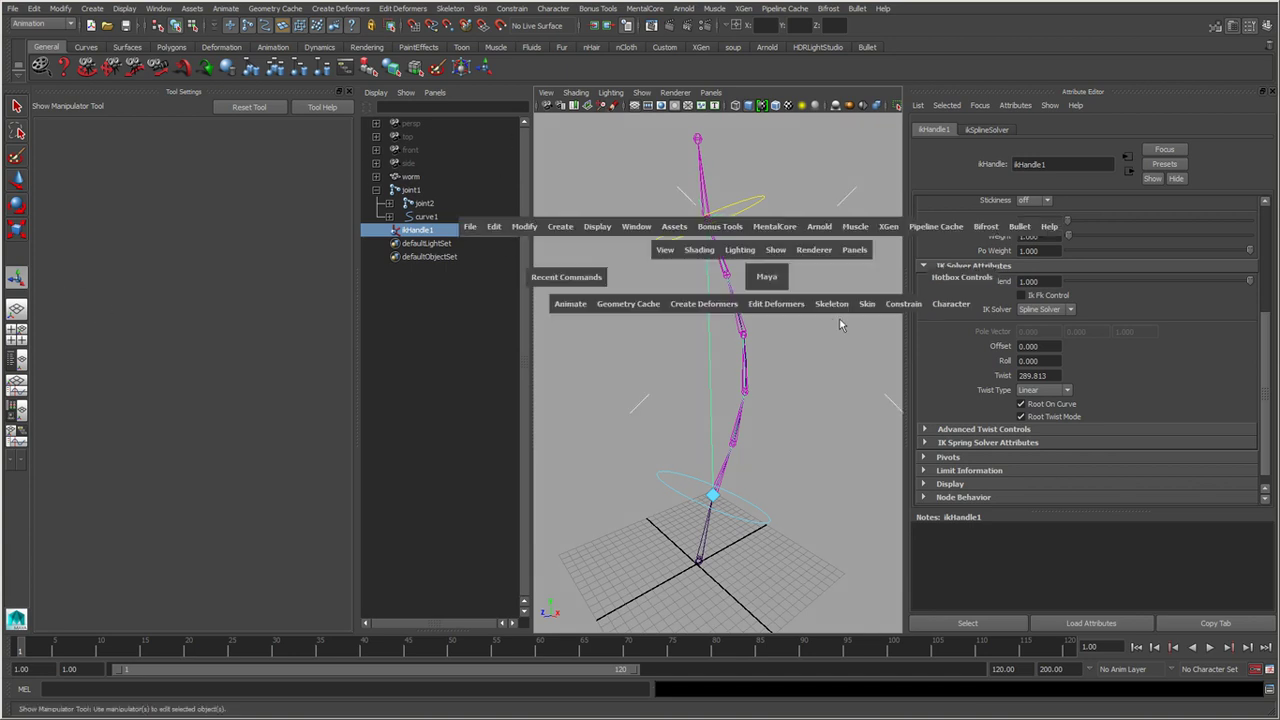
click(832, 310)
click(862, 352)
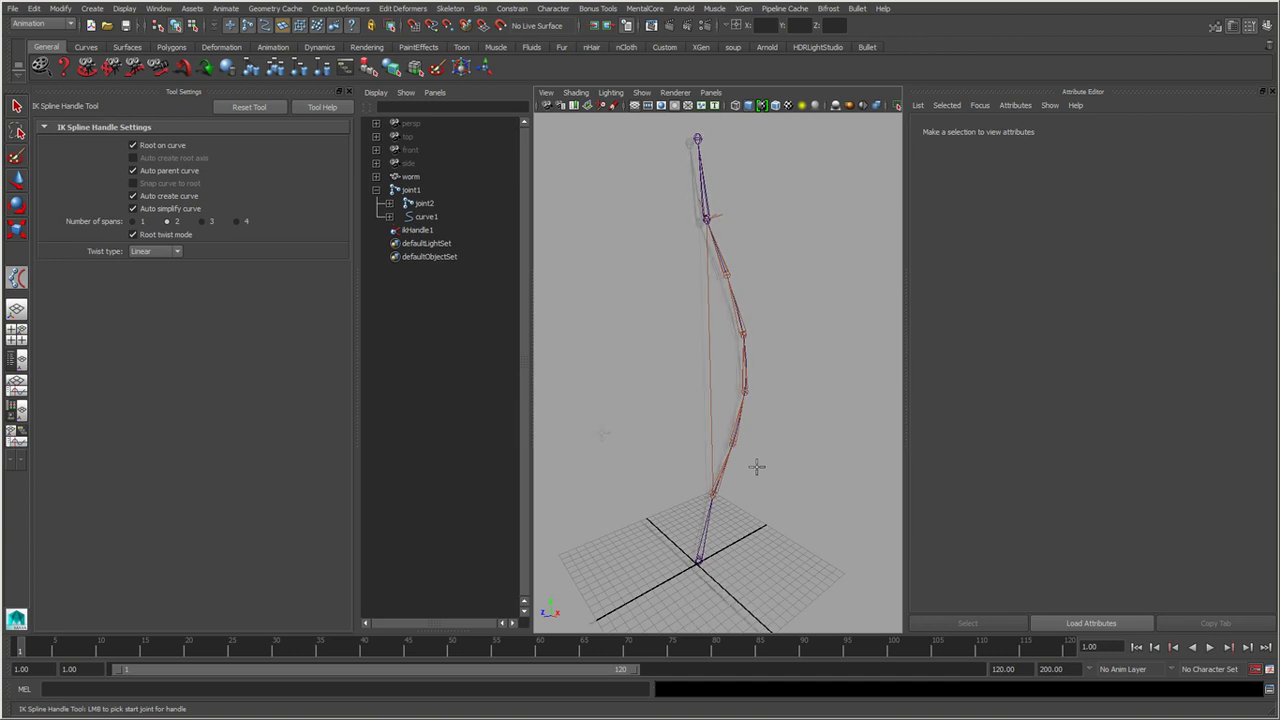
alt+drag(757, 467, 606, 437)
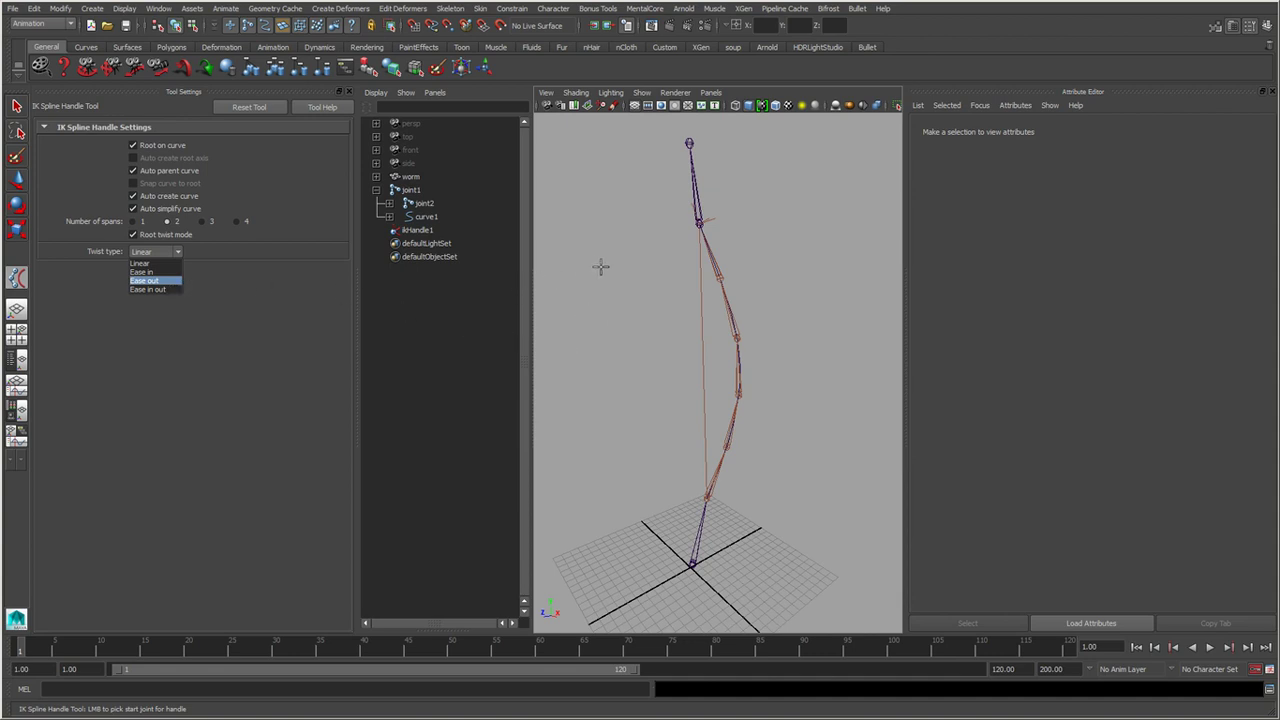
key(q)
click(436, 232)
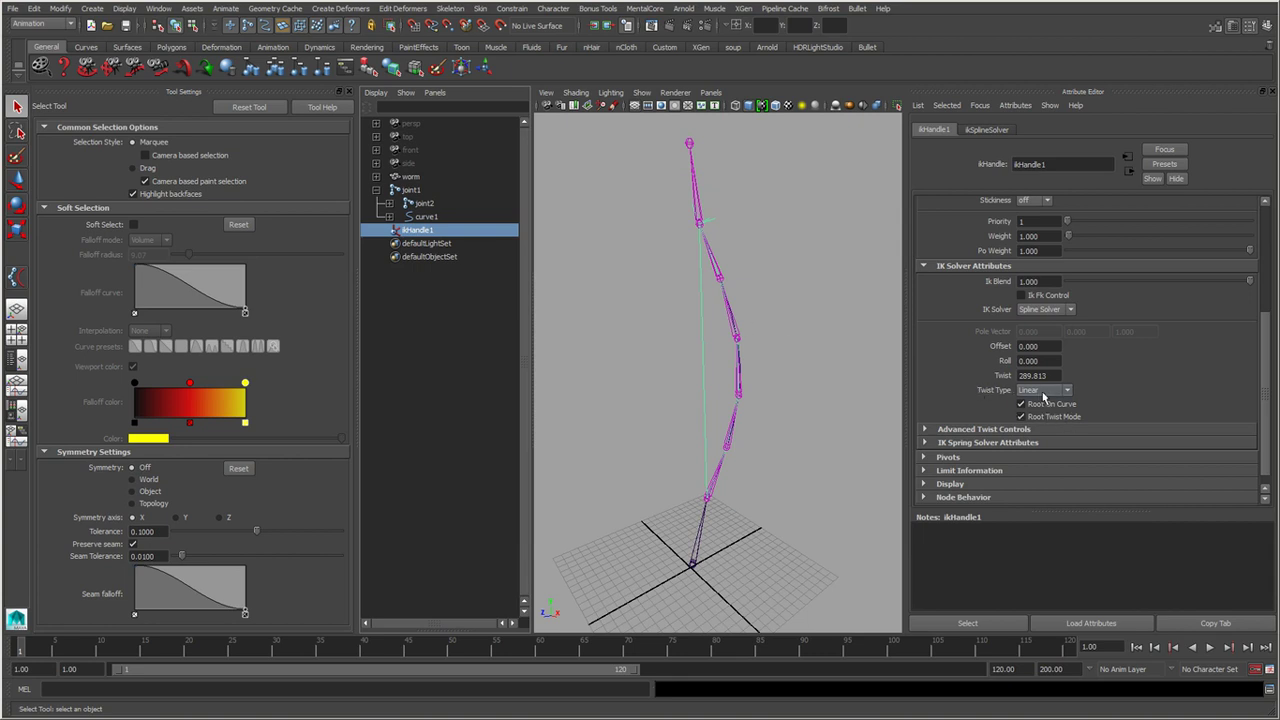
click(1042, 392)
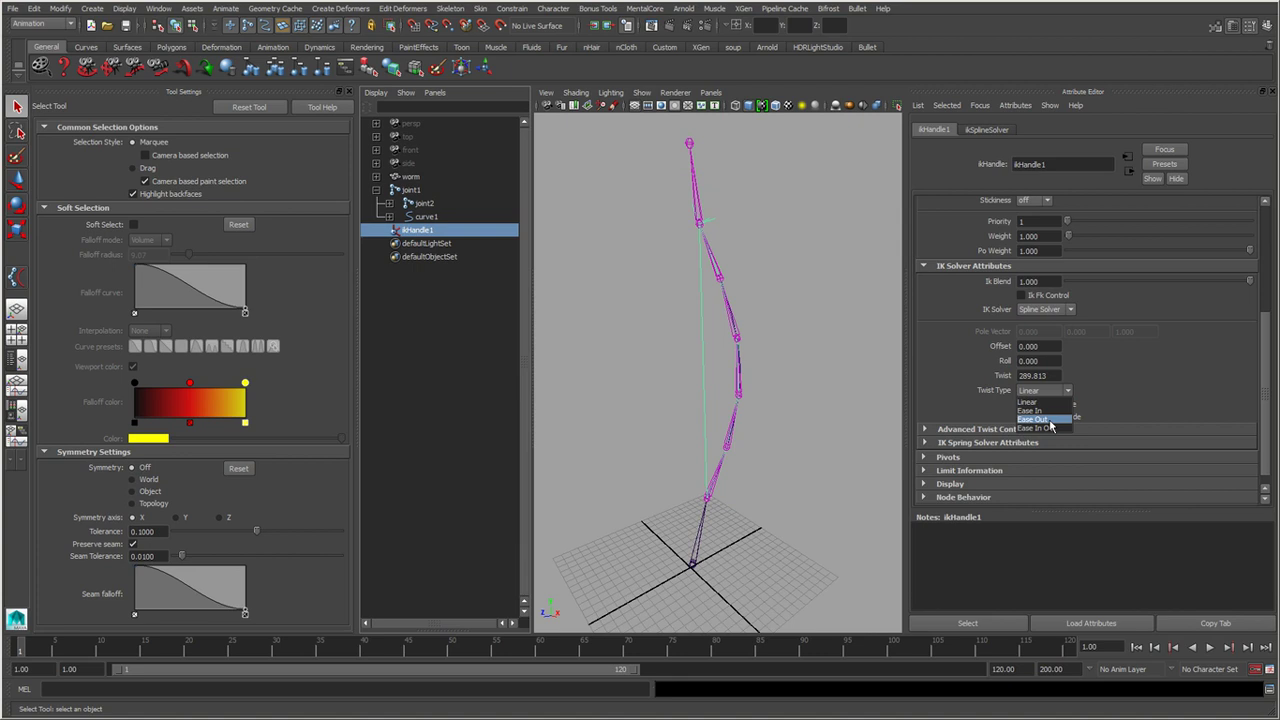
click(1050, 421)
click(806, 360)
alt+drag(757, 444, 545, 303)
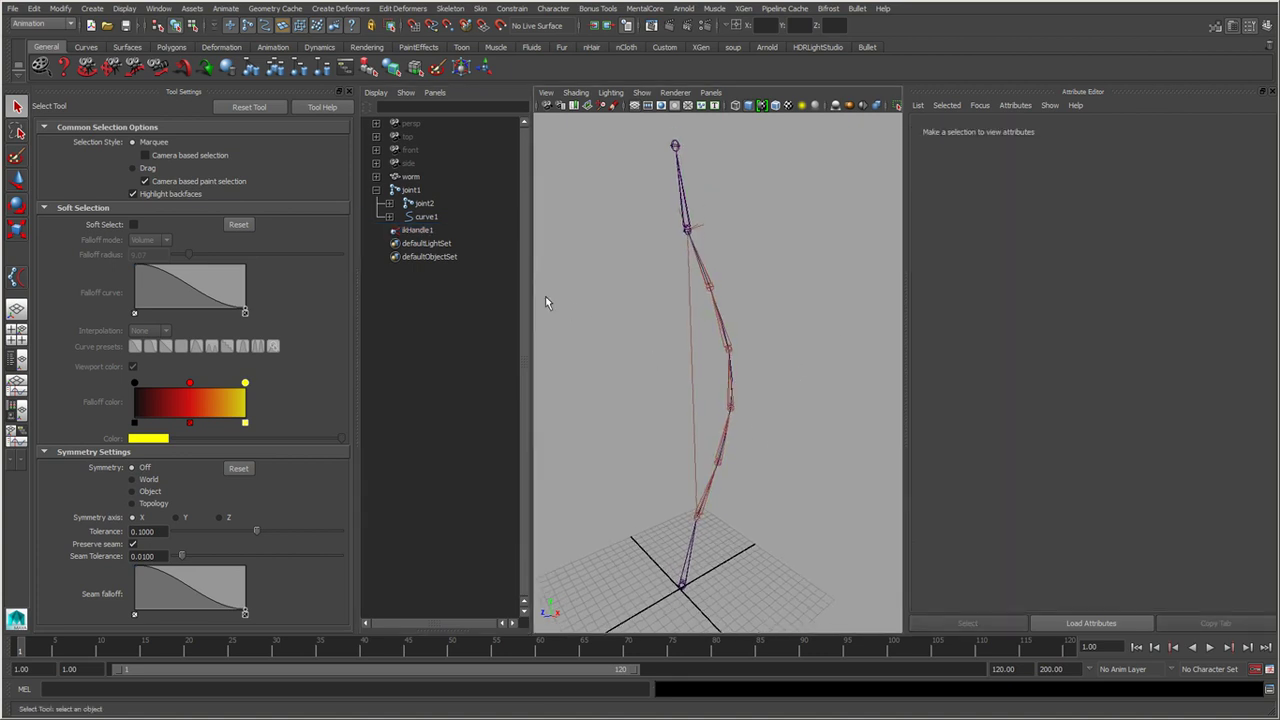
click(440, 231)
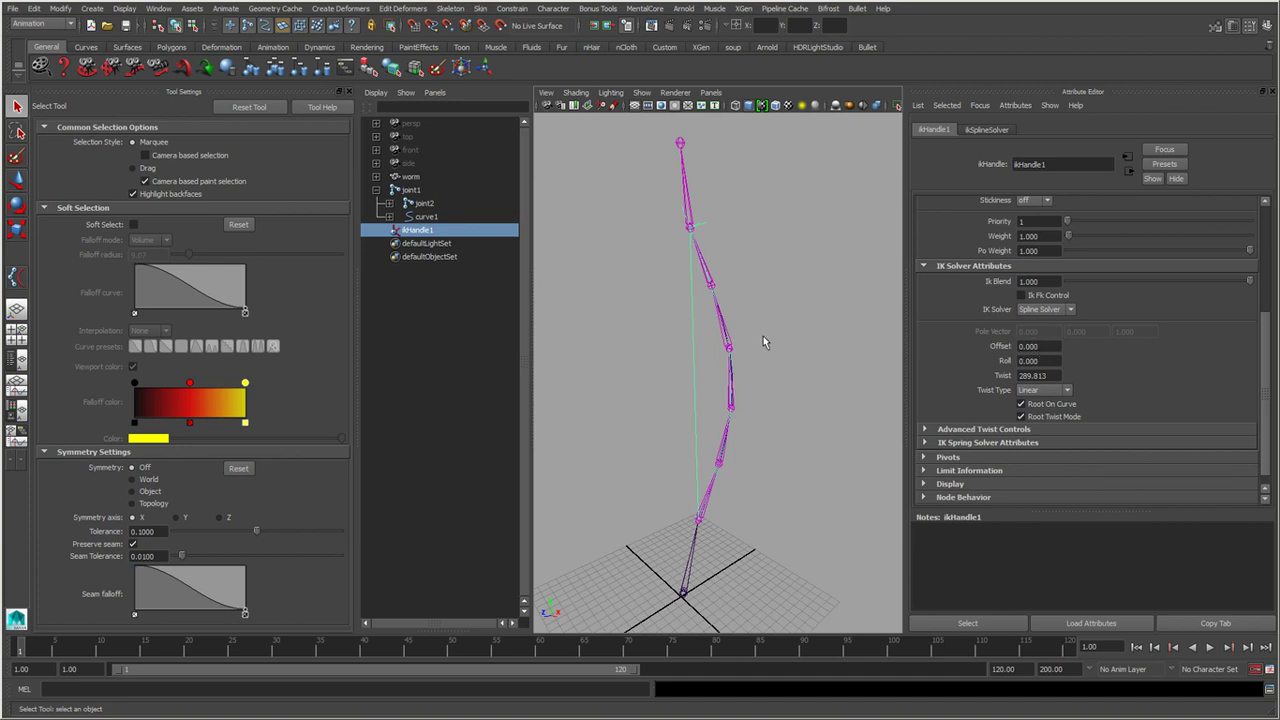
alt+drag(646, 426, 682, 465)
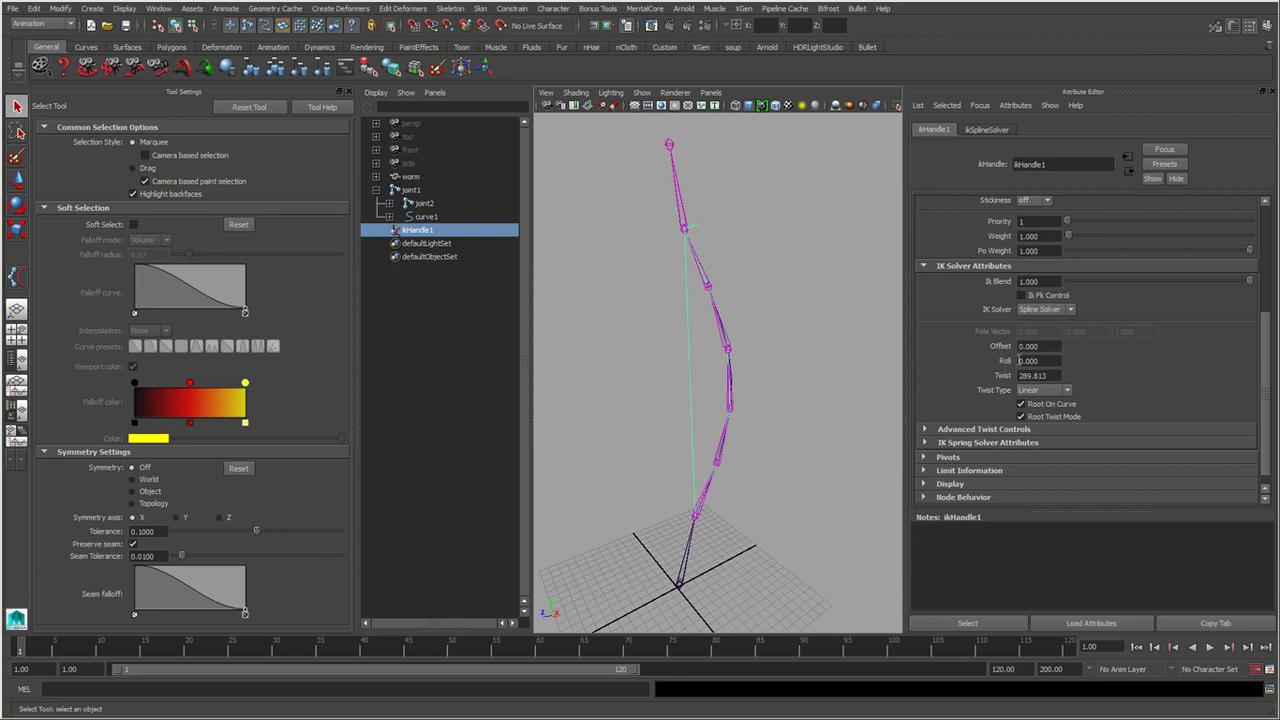
mouse_move(1024, 346)
ctrl+mouse_down()
mouse_move(1160, 365)
mouse_move(939, 364)
mouse_move(866, 400)
ctrl+mouse_up()
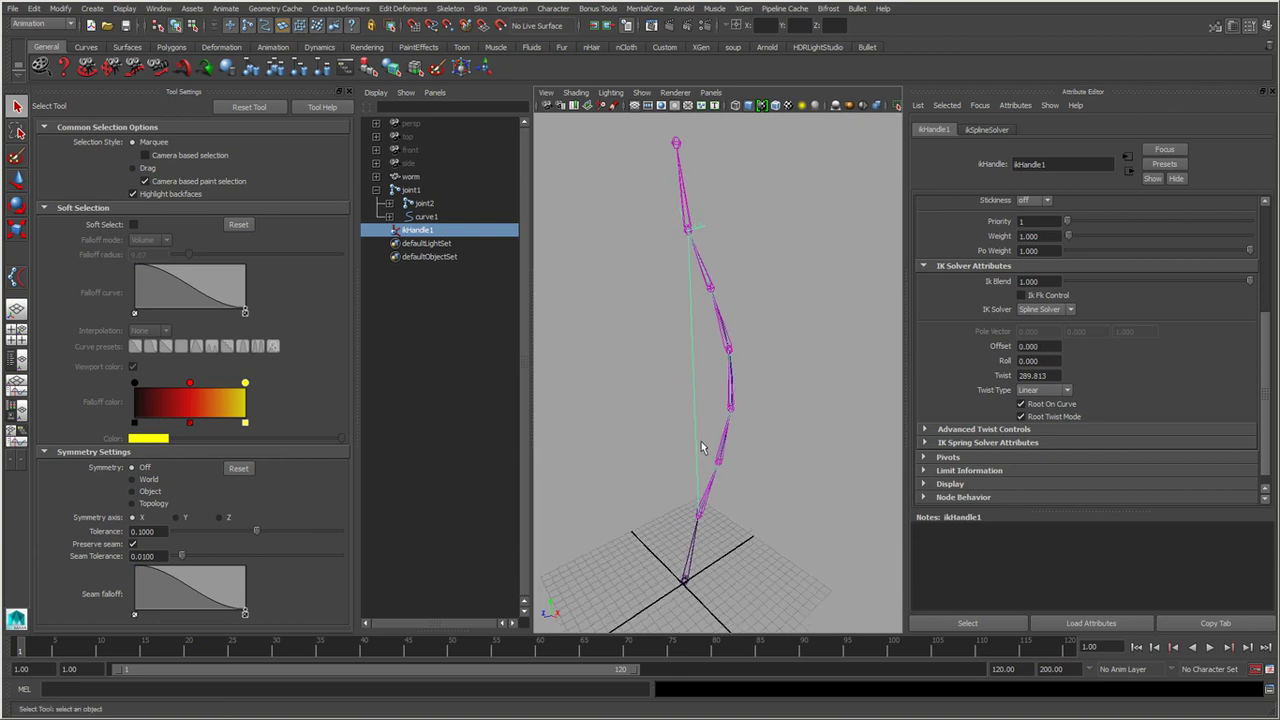
click(586, 226)
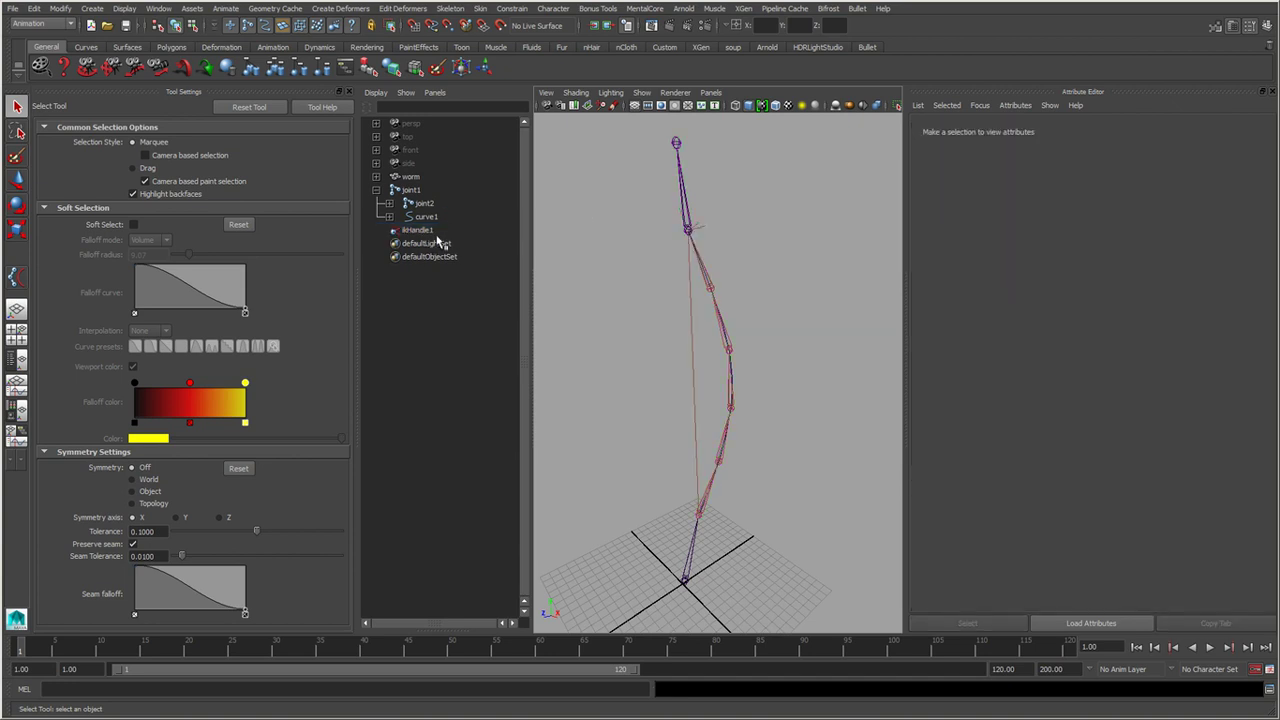
click(436, 232)
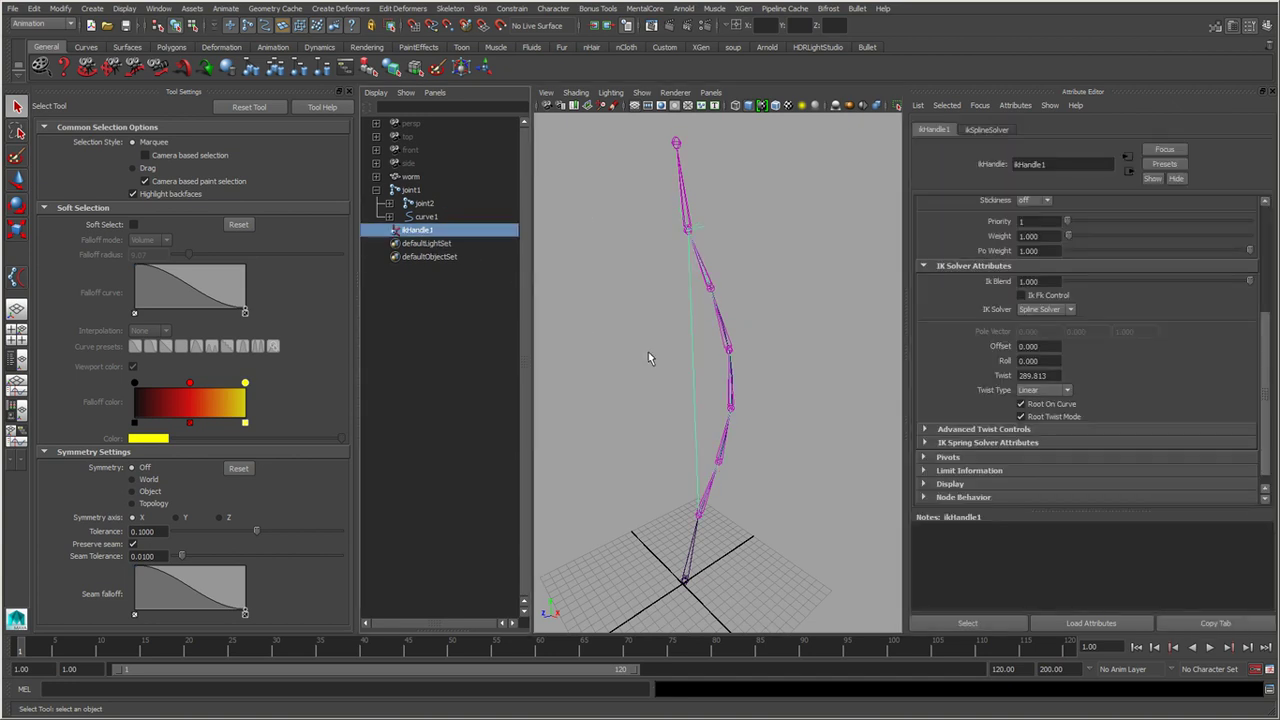
Show the IK handle's twist and roll manipulators with T and frame the whole chain.
key(t)
alt+drag(757, 437, 724, 468)
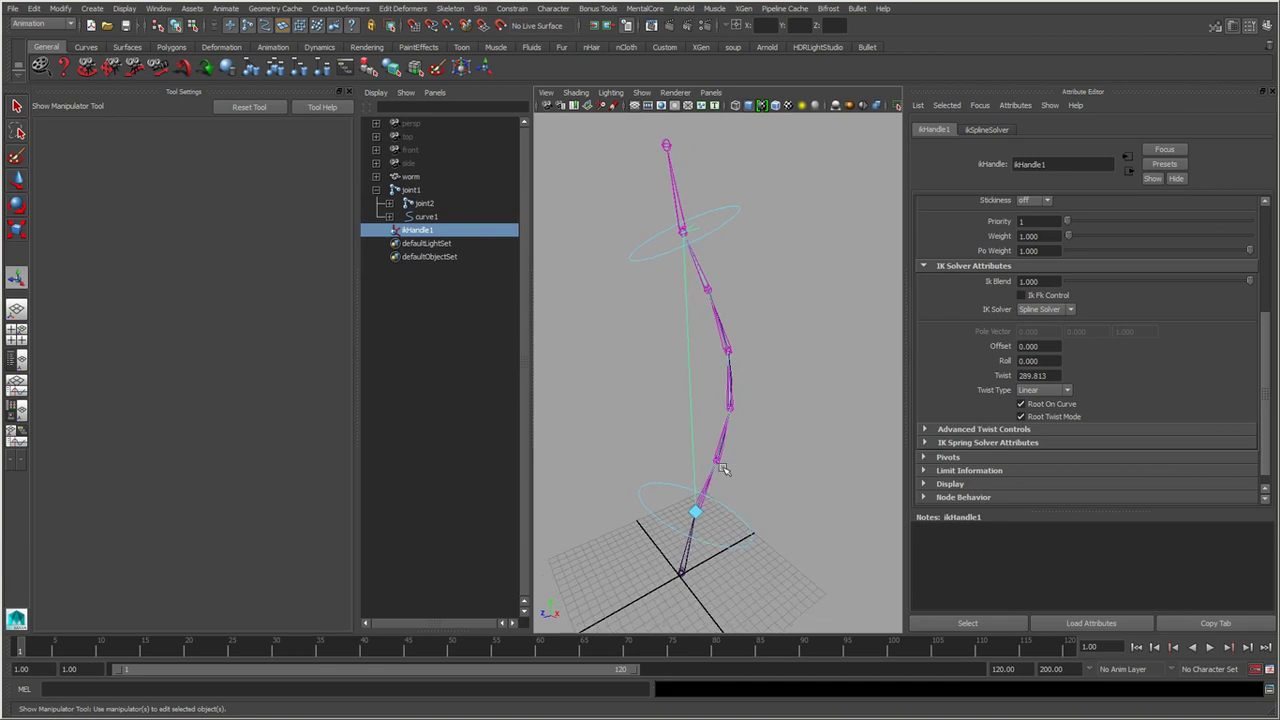
alt+drag(676, 509, 697, 506)
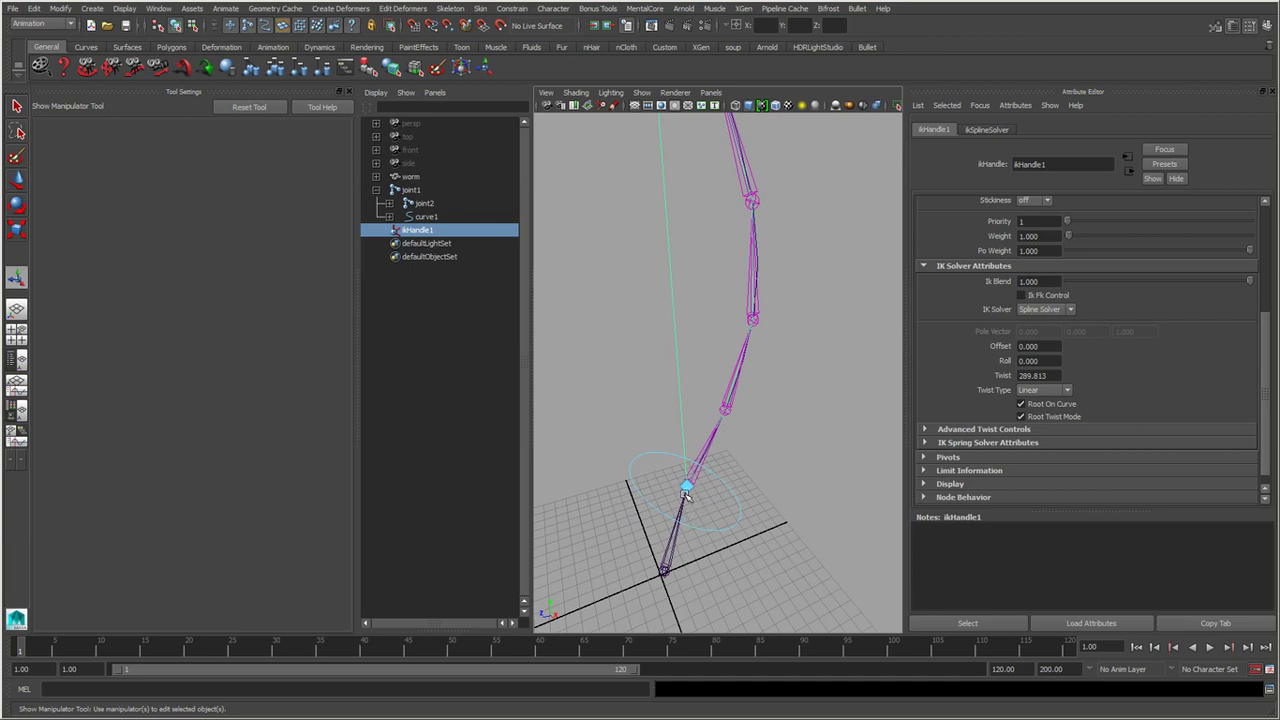
alt+right_drag(686, 491, 606, 520)
Slide the IK handle up along the spline curve and inspect the chain from new angles.
mouse_move(697, 455)
mouse_down()
mouse_move(730, 358)
mouse_move(694, 457)
mouse_move(689, 277)
mouse_move(697, 455)
mouse_move(705, 288)
mouse_move(691, 455)
mouse_move(728, 286)
mouse_move(697, 457)
mouse_move(697, 300)
mouse_move(709, 323)
mouse_move(694, 457)
mouse_move(723, 470)
mouse_up()
alt+right_drag(723, 470, 822, 464)
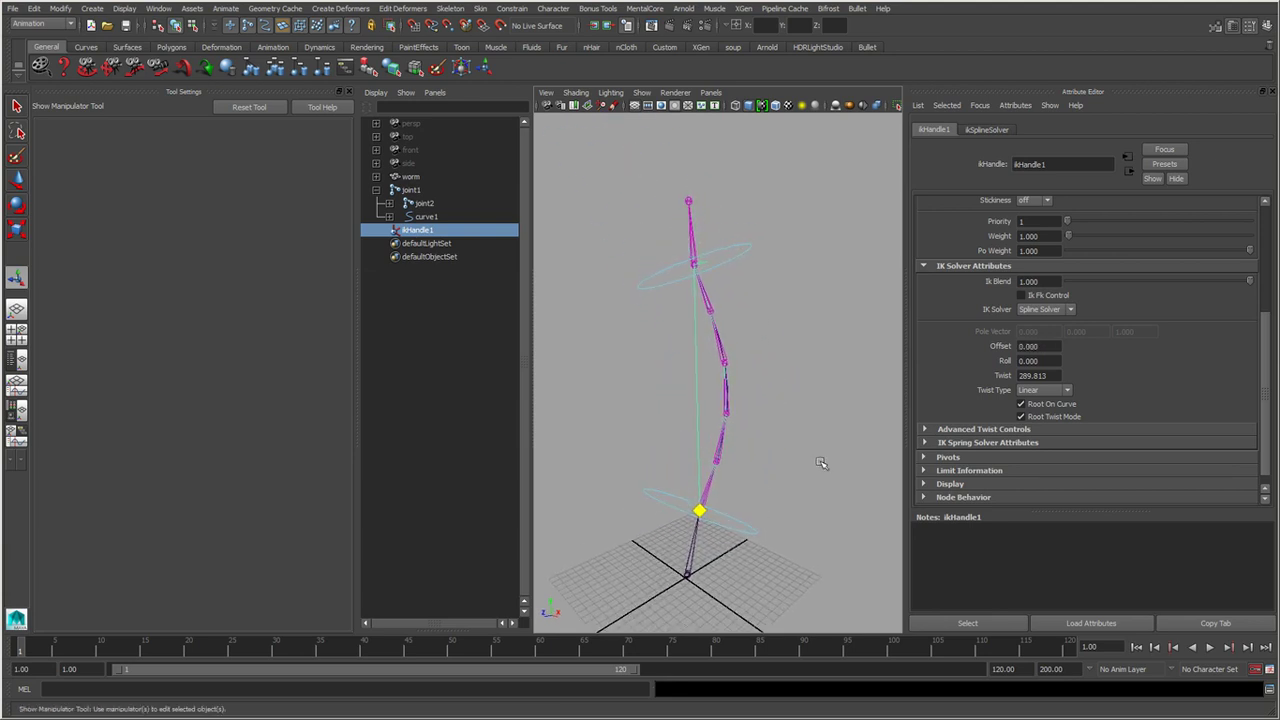
mouse_move(716, 533)
alt+mouse_down()
mouse_move(694, 533)
mouse_move(709, 380)
mouse_move(685, 278)
mouse_move(724, 404)
mouse_move(694, 504)
mouse_move(720, 400)
mouse_move(686, 274)
mouse_move(694, 504)
alt+mouse_up()
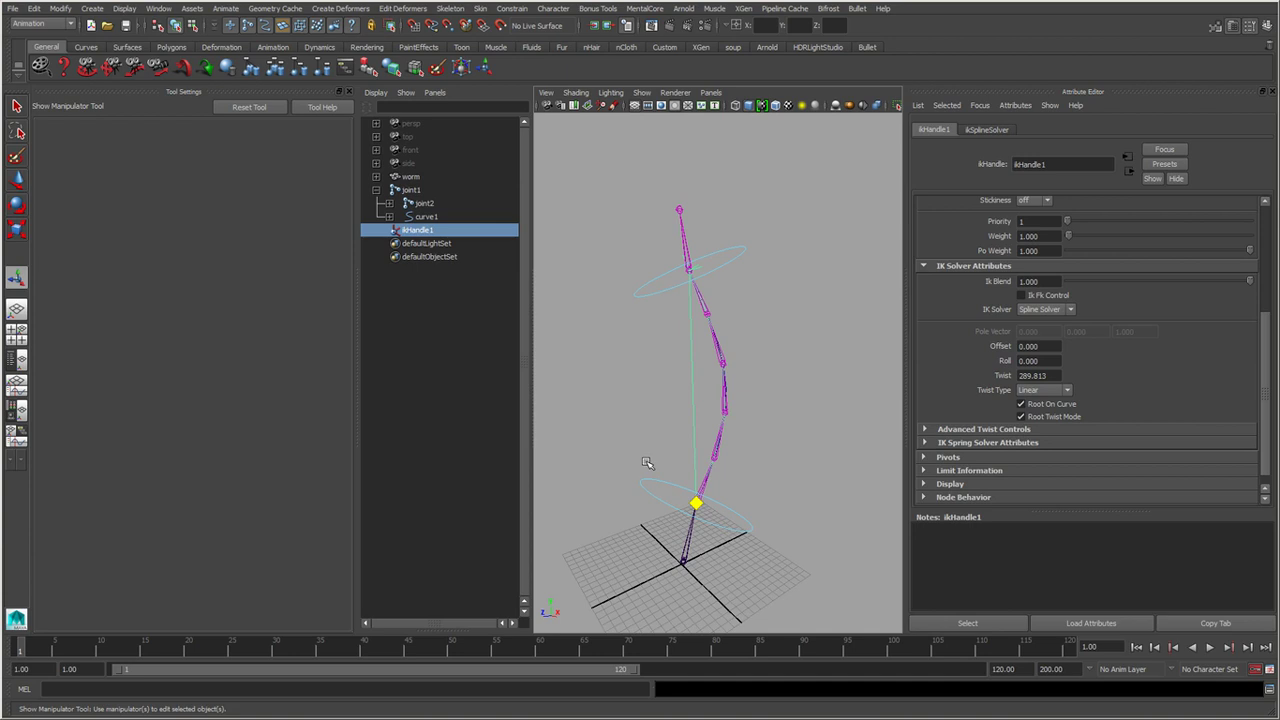
alt+drag(647, 462, 756, 511)
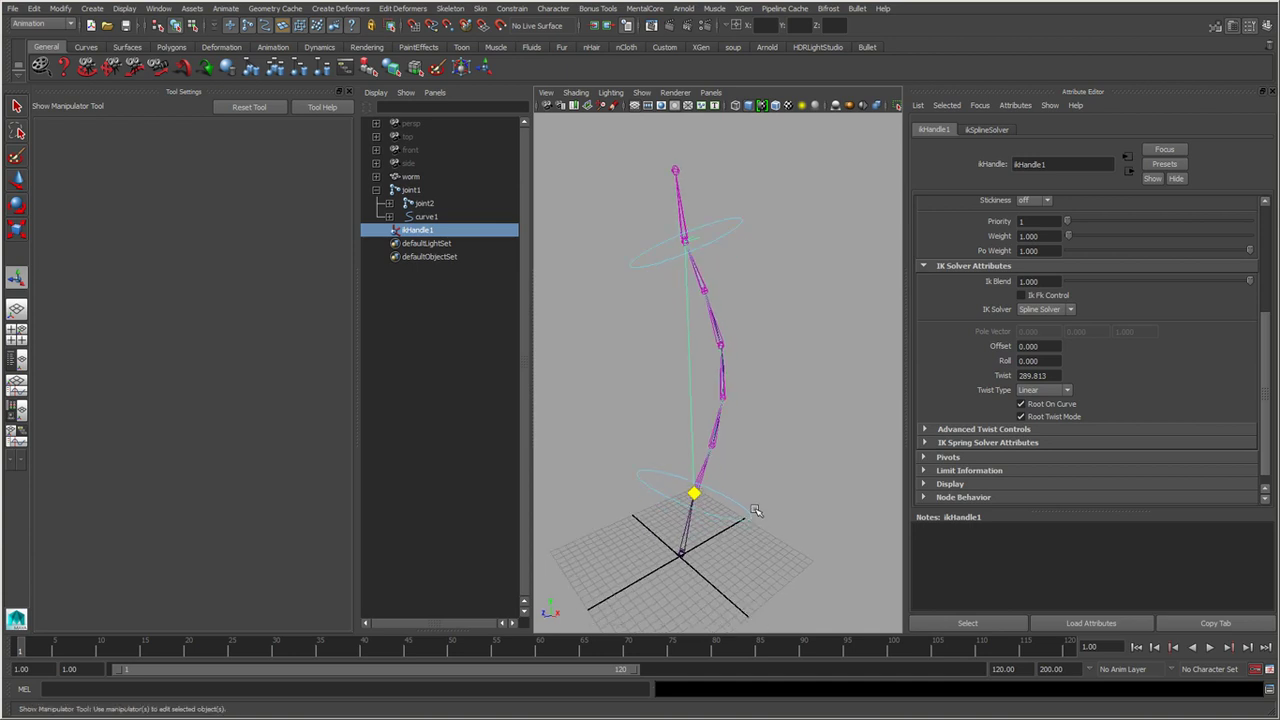